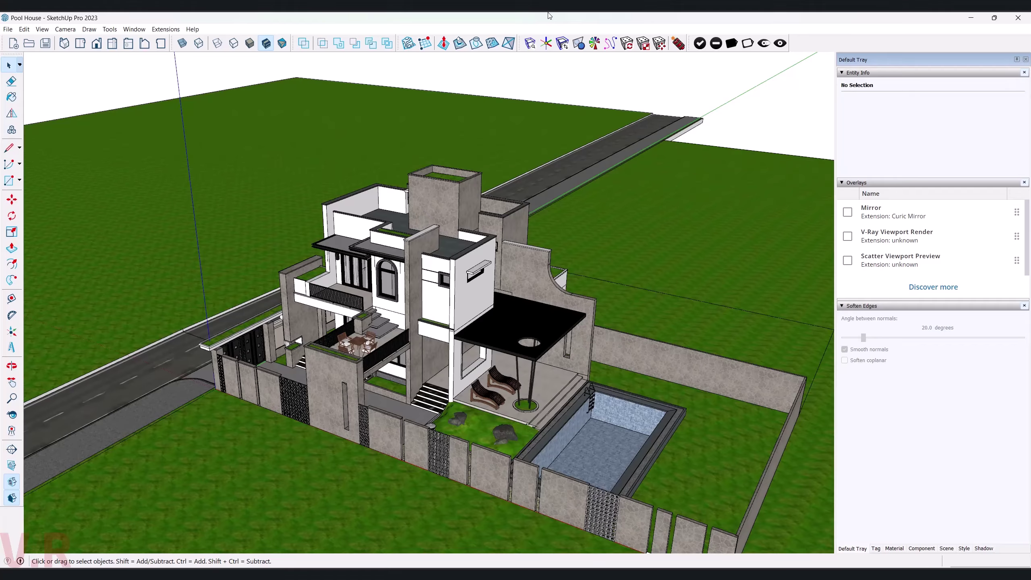
# - Orbit and zoom around the pool house to inspect its road side
pyautogui.moveTo(369, 370); pyautogui.dragTo(221, 283, button='middle')
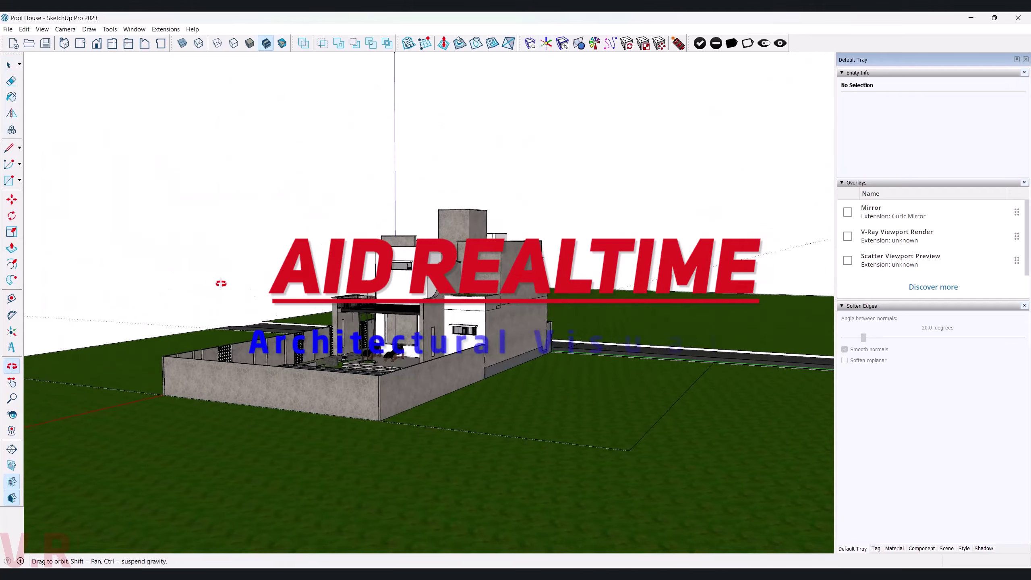
pyautogui.moveTo(221, 283)
pyautogui.mouseDown()
pyautogui.moveTo(855, 340)
pyautogui.moveTo(483, 402)
pyautogui.moveTo(500, 280)
pyautogui.moveTo(445, 359)
pyautogui.mouseUp()
pyautogui.scroll(5, 482, 402)
pyautogui.scroll(5, 483, 402)
pyautogui.scroll(-5, 446, 360)
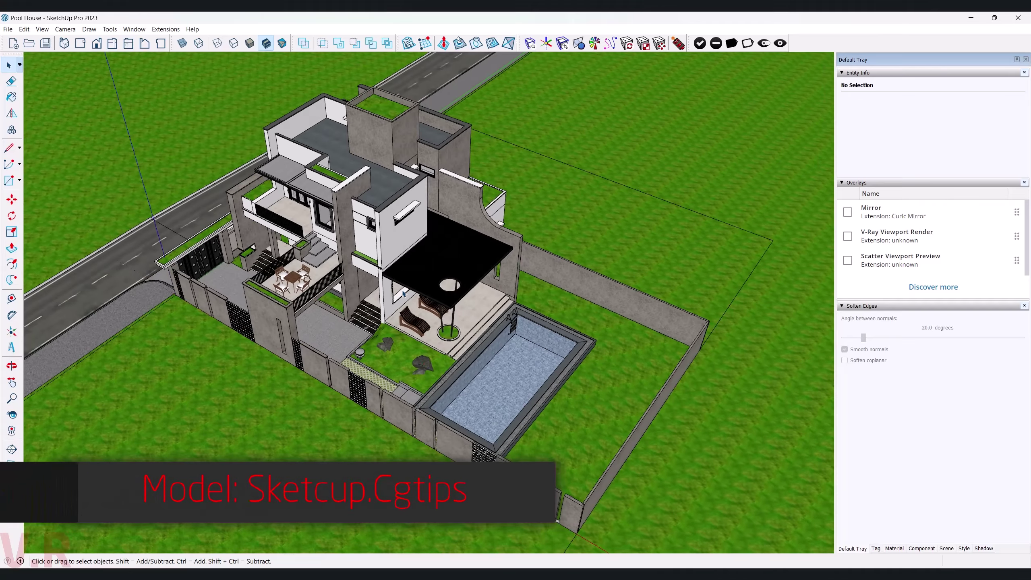
pyautogui.scroll(2, 445, 360)
pyautogui.press('space')
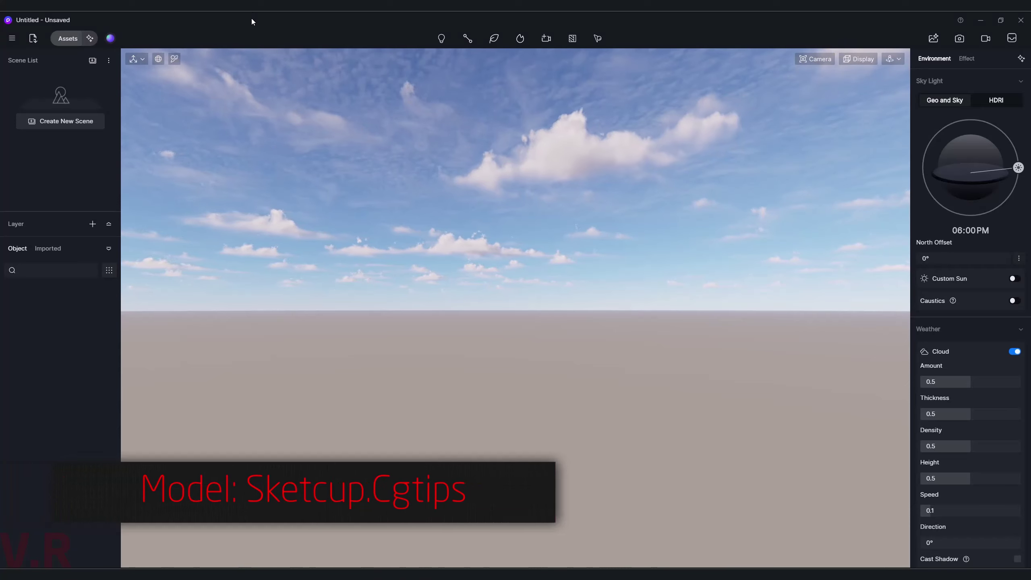
# - Import Pool House.skp from the Desktop's D5 Render _ Pool House folder
pyautogui.click(34, 38)
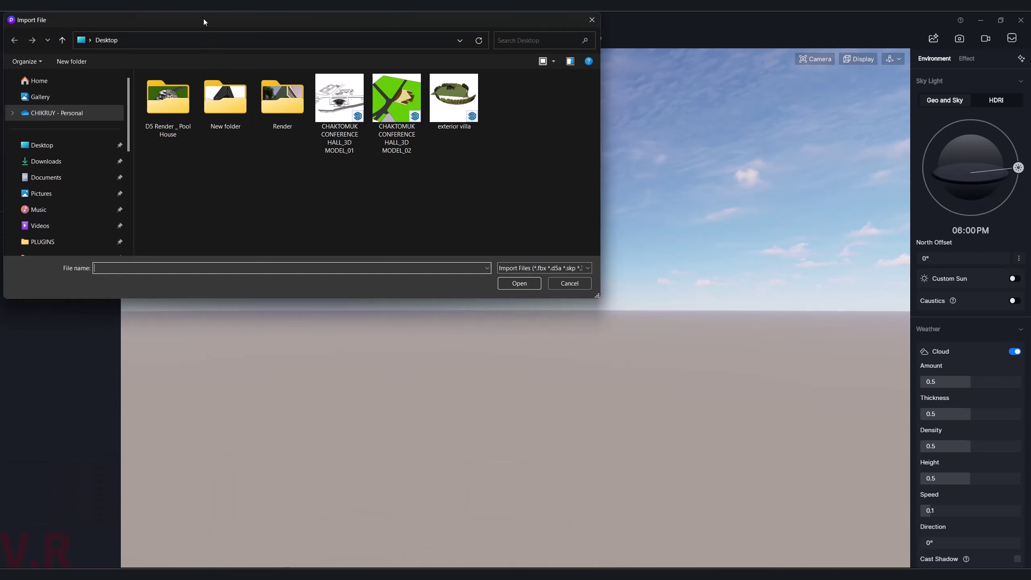
pyautogui.click(42, 145)
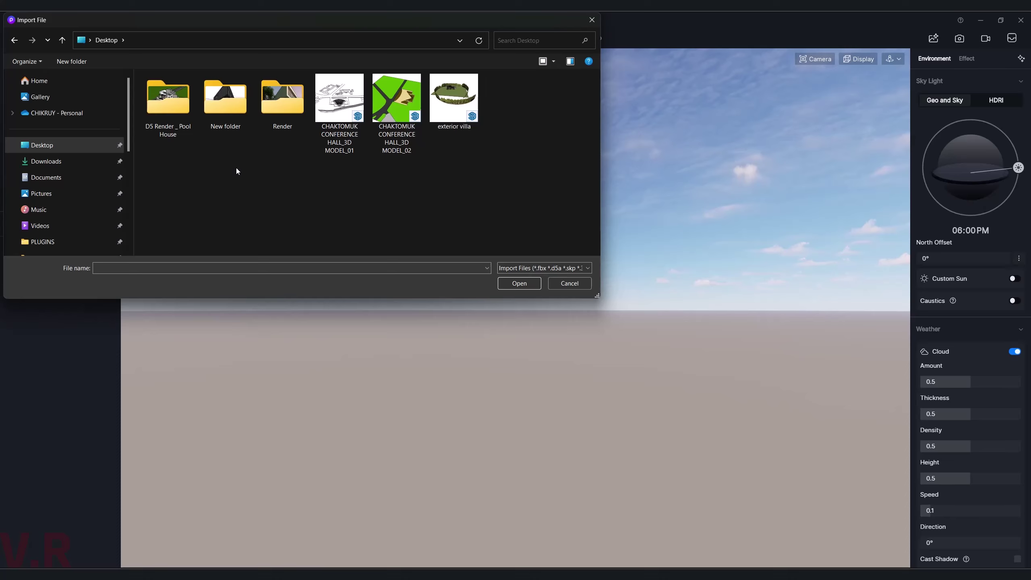
pyautogui.doubleClick(176, 110)
pyautogui.click(163, 97)
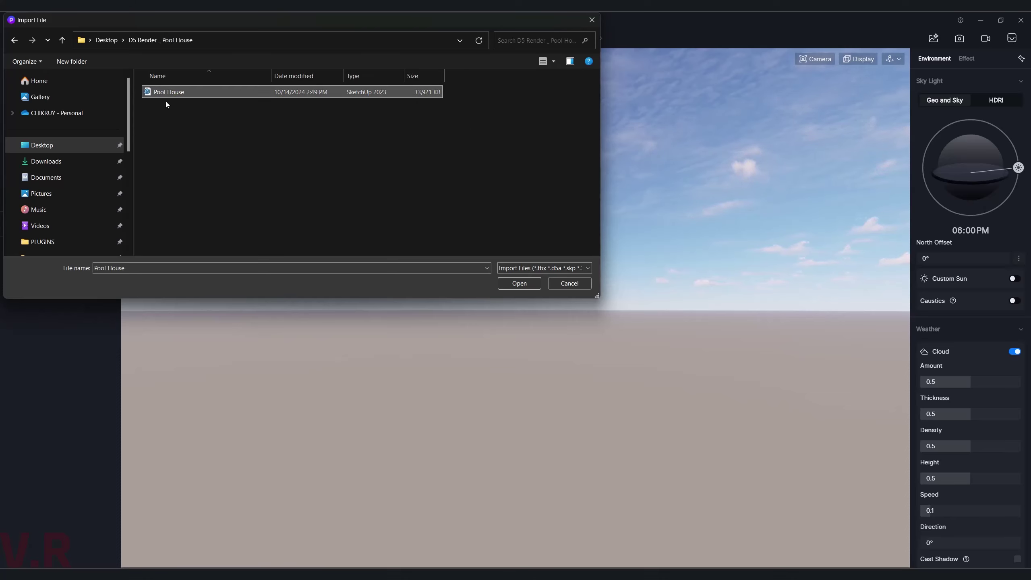
pyautogui.click(520, 284)
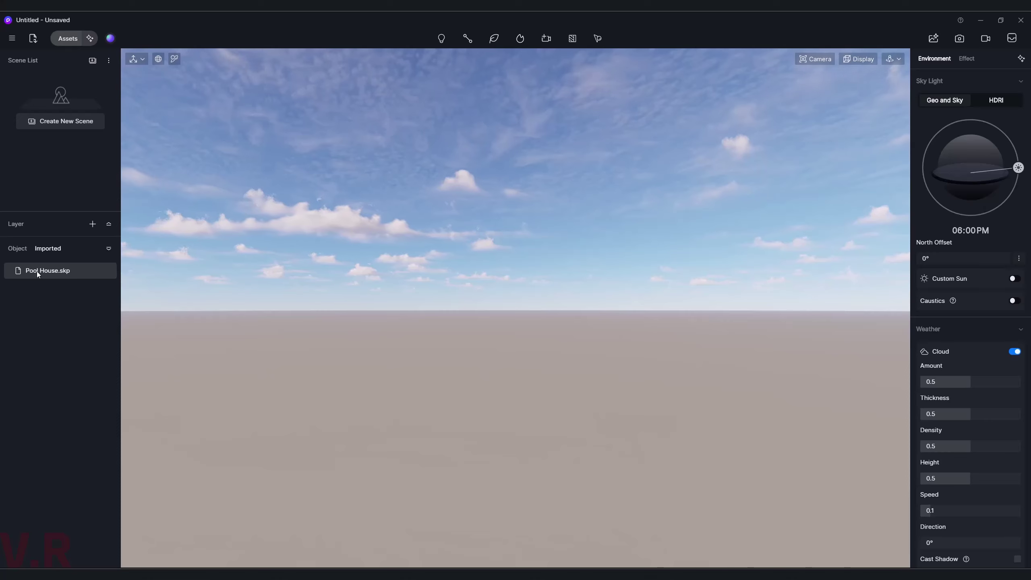
# - Place the imported model in the scene and switch navigation to Fly mode
pyautogui.moveTo(35, 271); pyautogui.dragTo(459, 393)
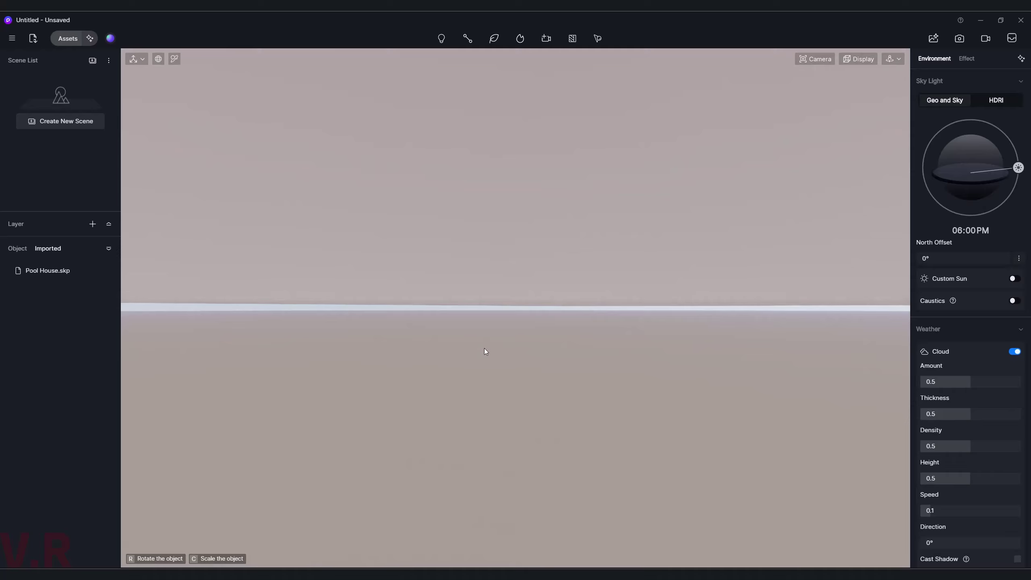
pyautogui.click(893, 59)
pyautogui.click(863, 91)
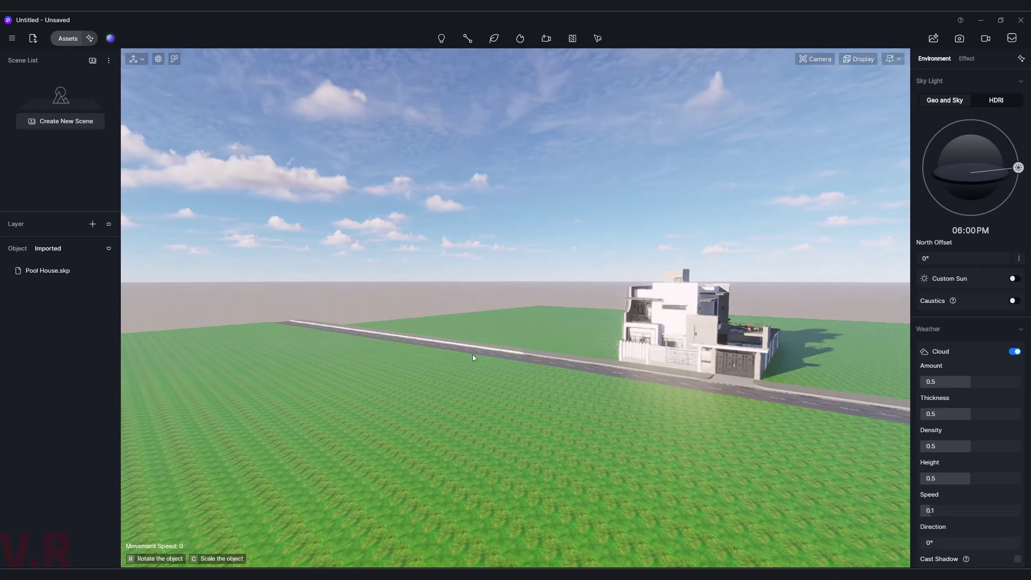
# - Set the Pool House model's Location X and Y to 0 in the Inspector
pyautogui.click(454, 350)
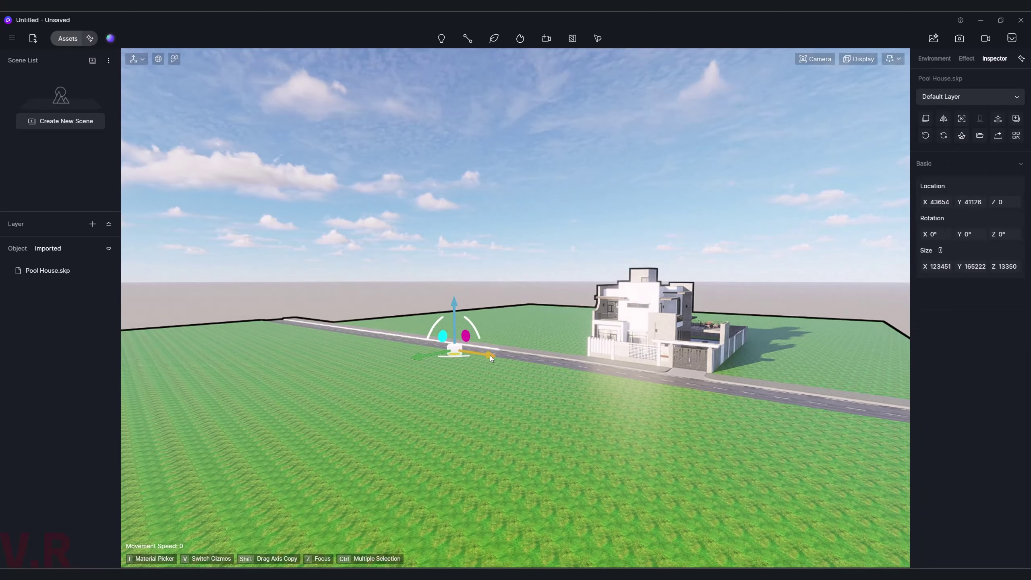
pyautogui.moveTo(490, 355); pyautogui.dragTo(432, 343)
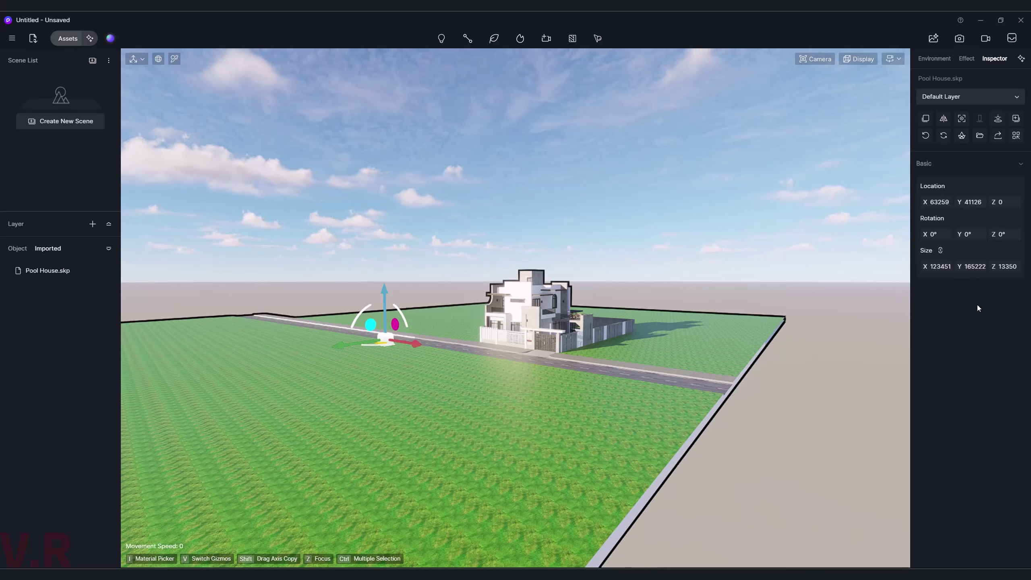
pyautogui.click(936, 201)
pyautogui.doubleClick(936, 201)
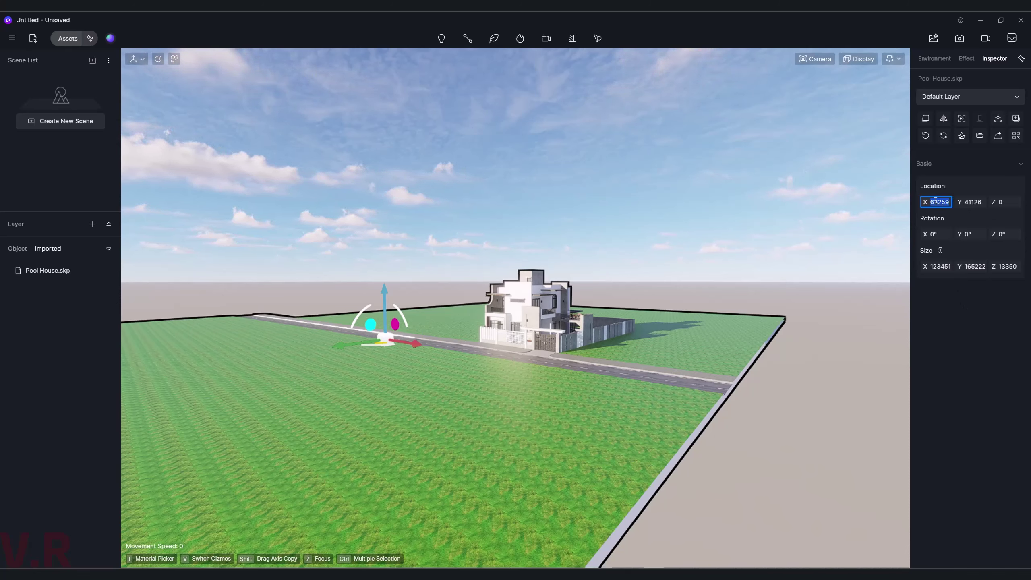
pyautogui.write('0')
pyautogui.doubleClick(974, 202)
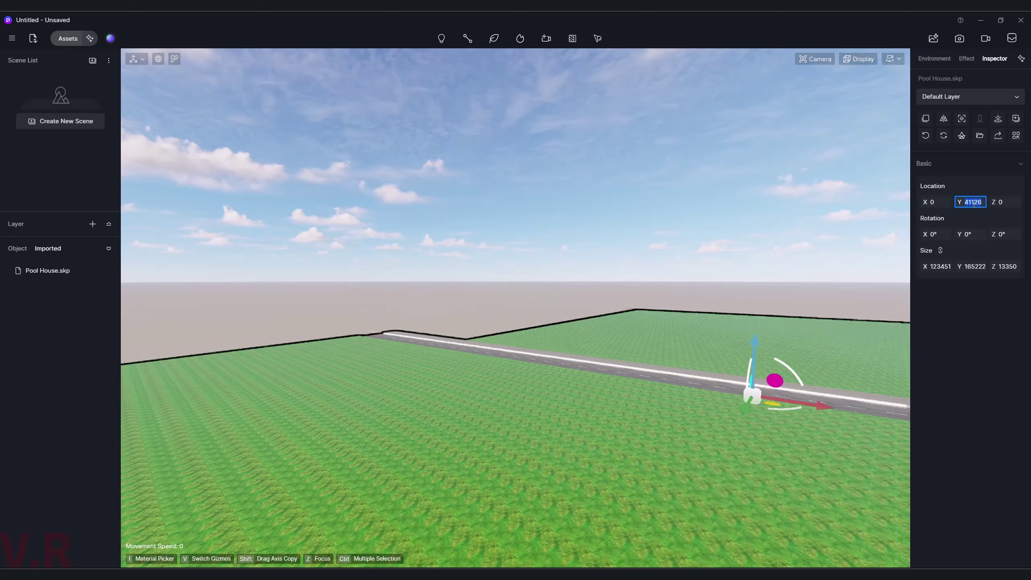
pyautogui.write('0')
pyautogui.press('Return')
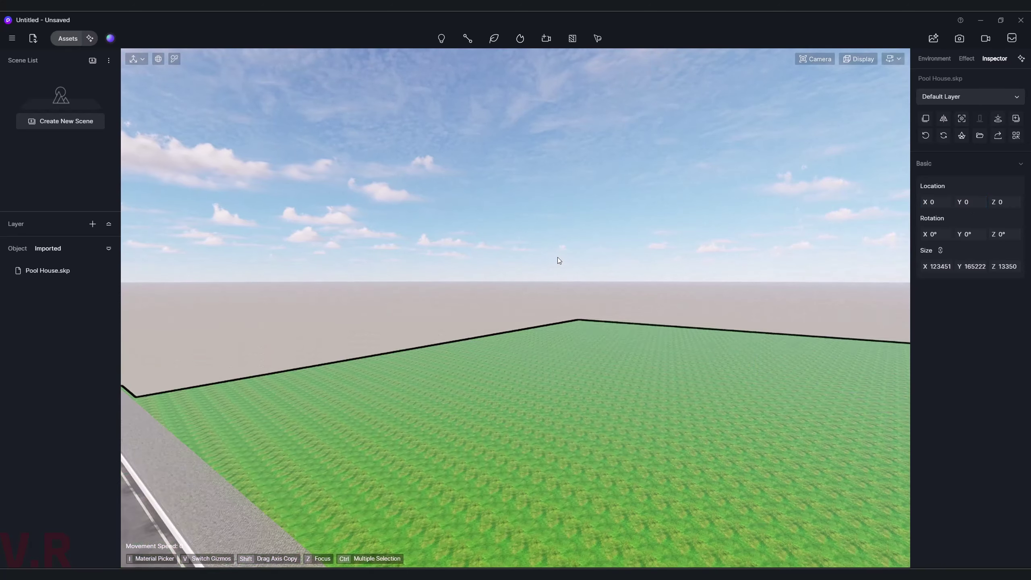
pyautogui.click(568, 305)
pyautogui.moveTo(609, 370)
pyautogui.mouseDown(button='right')
pyautogui.moveTo(812, 473)
pyautogui.moveTo(750, 532)
pyautogui.moveTo(546, 304)
pyautogui.mouseUp(button='right')
pyautogui.press('s')
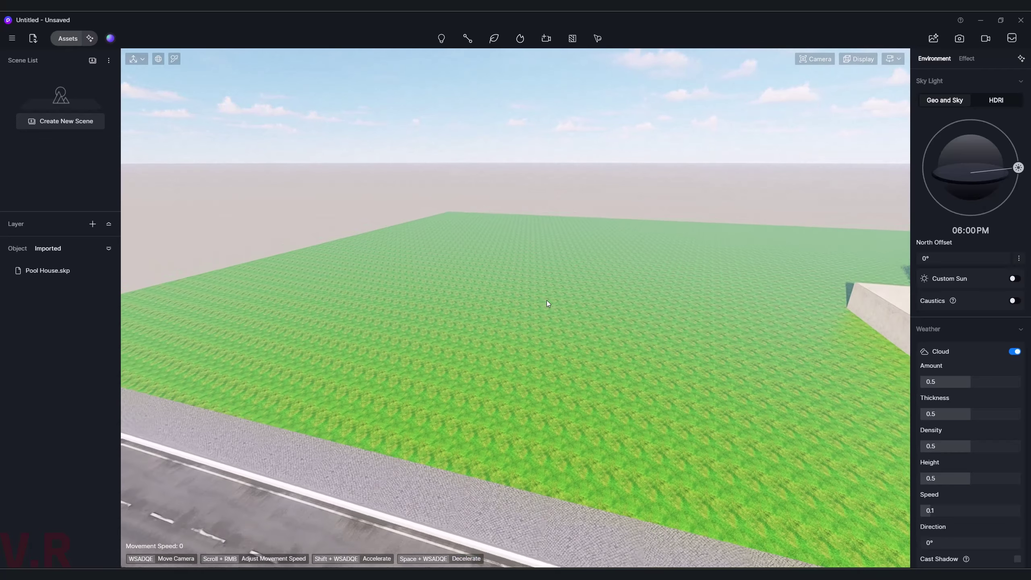
pyautogui.press('s')
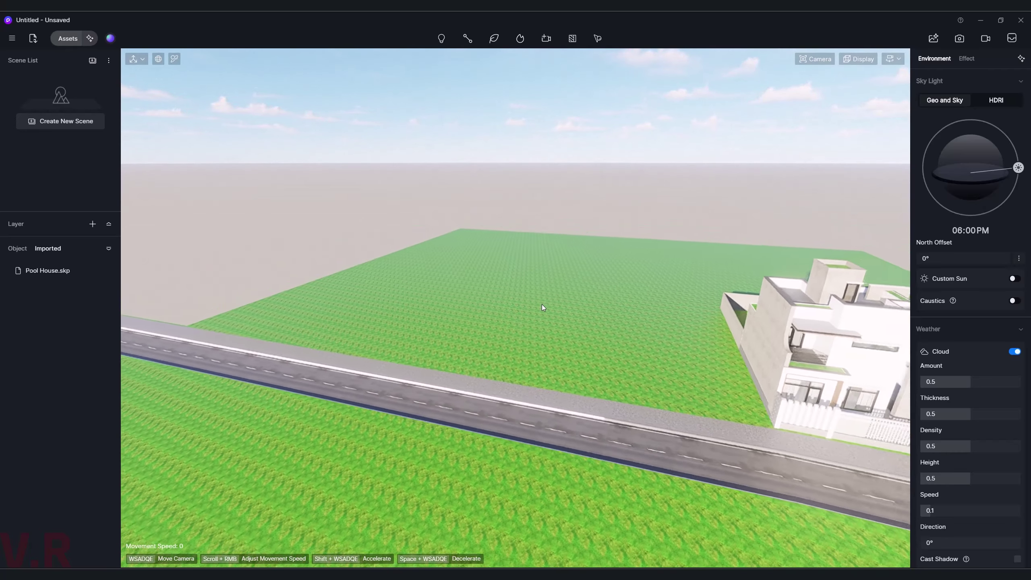
pyautogui.moveTo(572, 311); pyautogui.dragTo(791, 337, button='right')
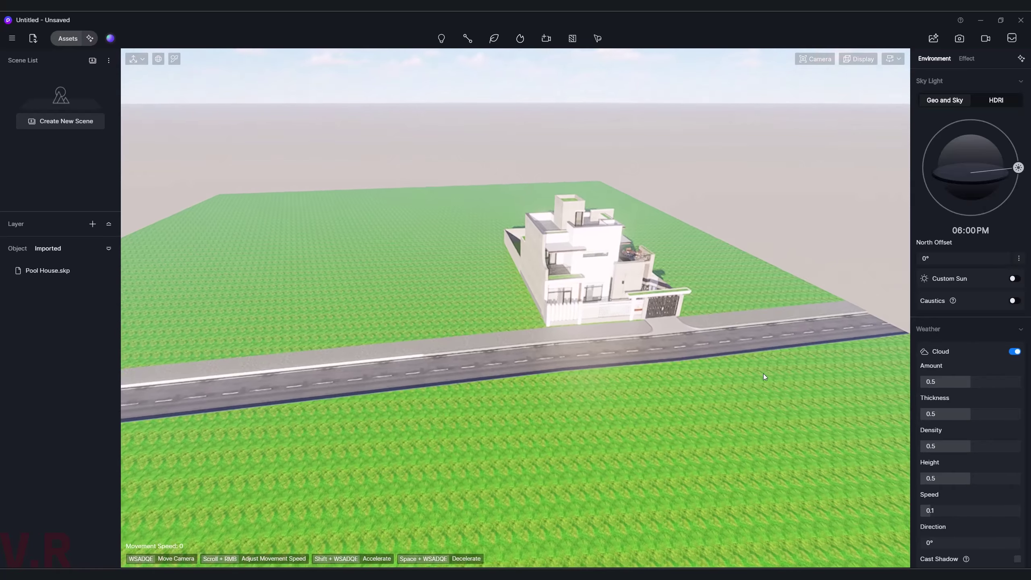
pyautogui.moveTo(655, 354); pyautogui.dragTo(439, 328, button='right')
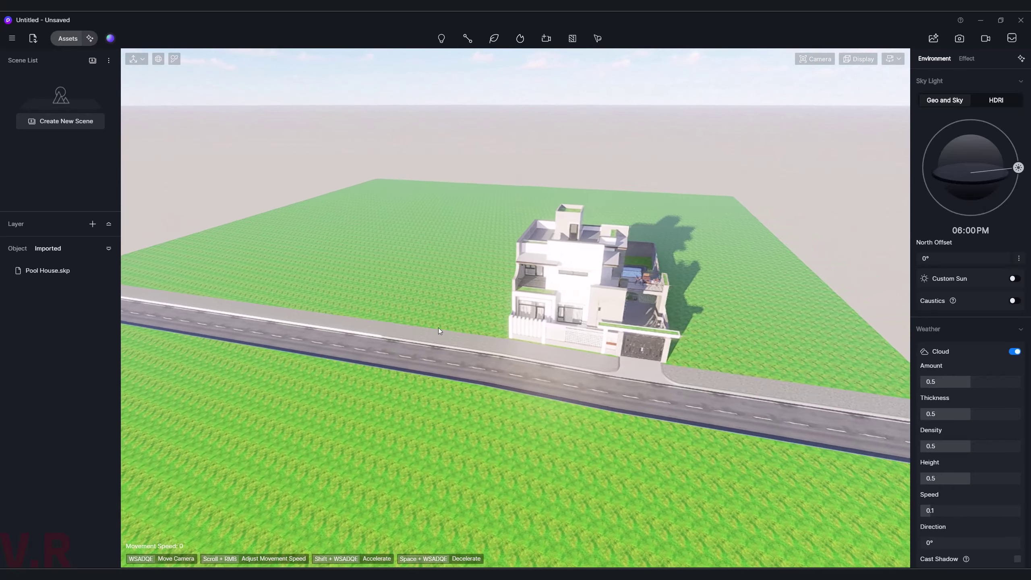
pyautogui.press('d')
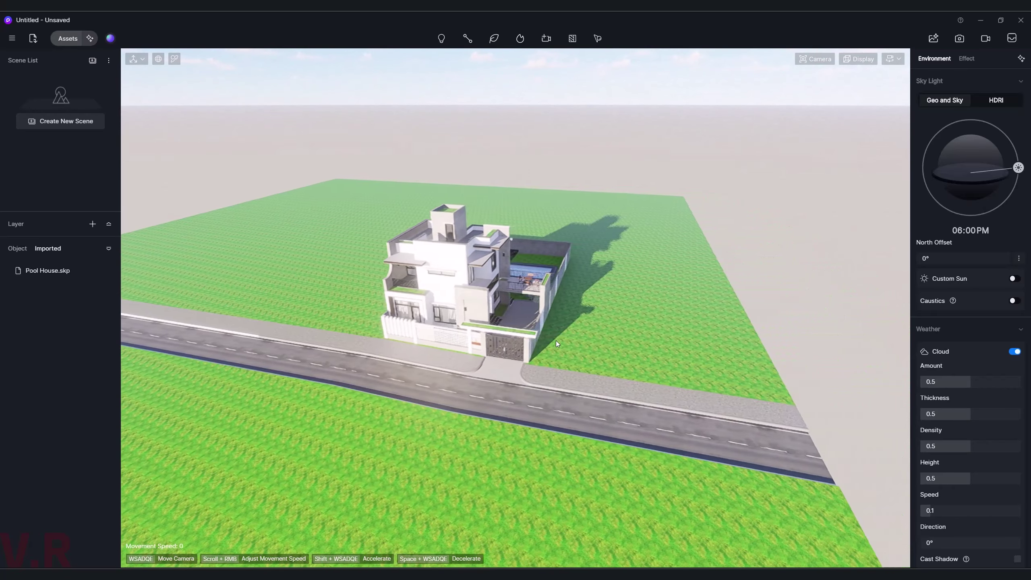
pyautogui.moveTo(533, 358)
pyautogui.mouseDown(button='right')
pyautogui.moveTo(340, 341)
pyautogui.moveTo(681, 364)
pyautogui.mouseUp(button='right')
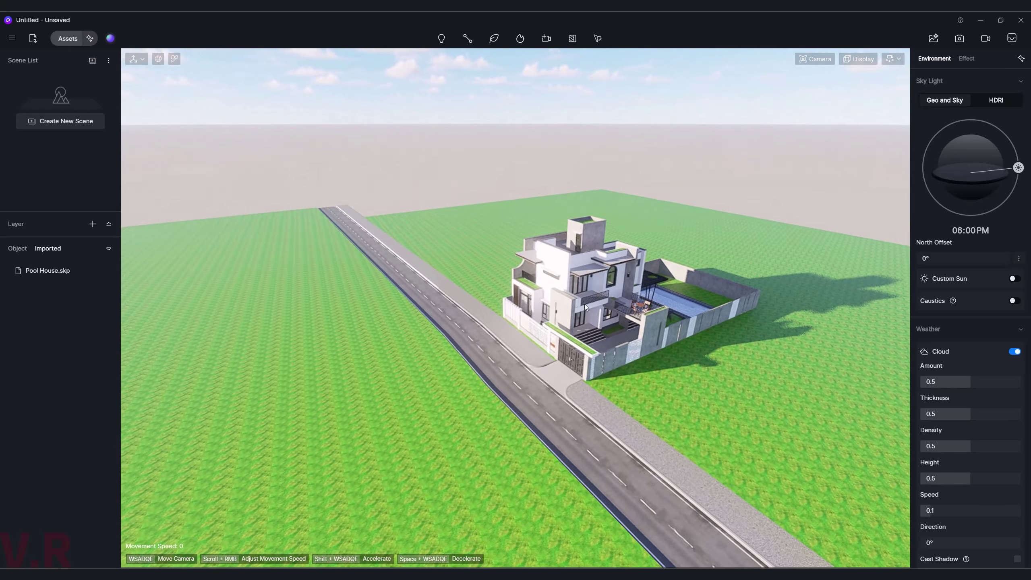
pyautogui.click(585, 303)
pyautogui.moveTo(592, 307)
pyautogui.mouseDown(button='right')
pyautogui.moveTo(639, 352)
pyautogui.moveTo(433, 384)
pyautogui.moveTo(332, 390)
pyautogui.moveTo(192, 375)
pyautogui.moveTo(136, 343)
pyautogui.moveTo(475, 485)
pyautogui.moveTo(421, 542)
pyautogui.moveTo(669, 542)
pyautogui.moveTo(636, 556)
pyautogui.moveTo(690, 531)
pyautogui.moveTo(472, 508)
pyautogui.moveTo(497, 415)
pyautogui.moveTo(490, 303)
pyautogui.mouseUp(button='right')
# - Fly the camera closer to the pool side with a more level view
pyautogui.scroll(2, 463, 510)
pyautogui.scroll(5, 468, 512)
pyautogui.scroll(3, 467, 512)
pyautogui.scroll(-2, 492, 315)
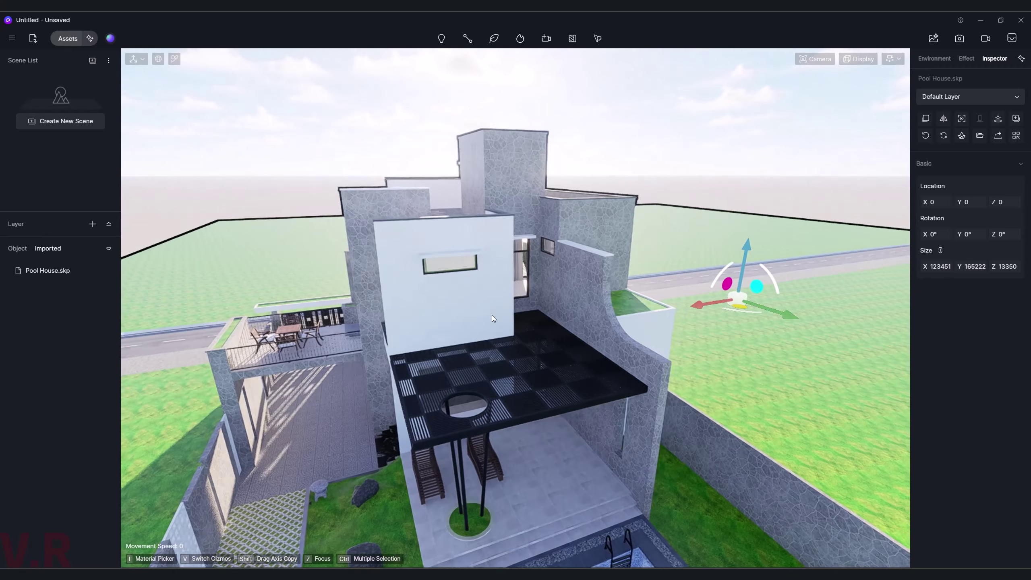
pyautogui.scroll(-2, 491, 315)
pyautogui.press('e')
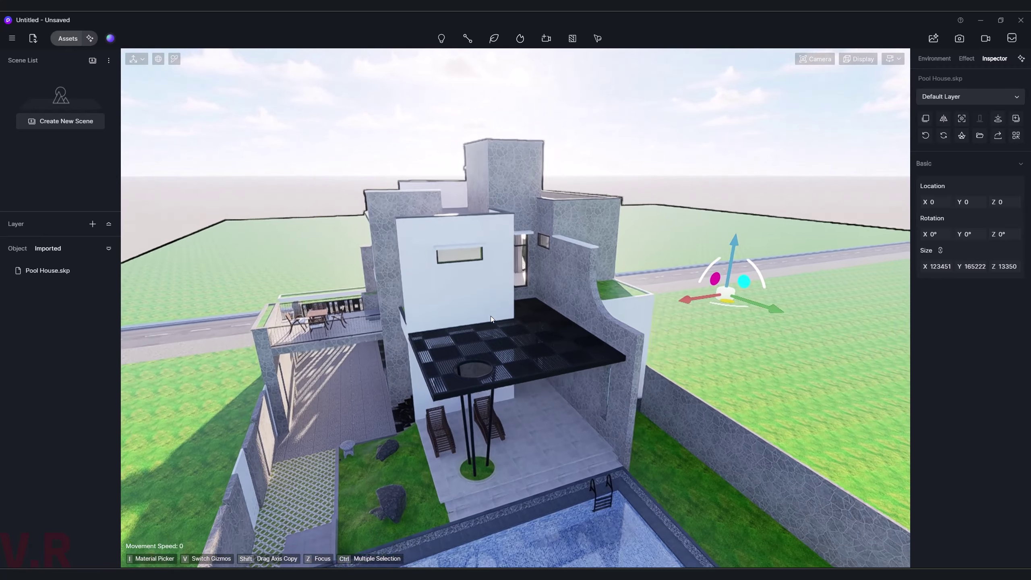
pyautogui.moveTo(479, 326)
pyautogui.mouseDown(button='right')
pyautogui.moveTo(473, 344)
pyautogui.moveTo(460, 276)
pyautogui.moveTo(449, 276)
pyautogui.moveTo(572, 273)
pyautogui.mouseUp(button='right')
pyautogui.press('w')
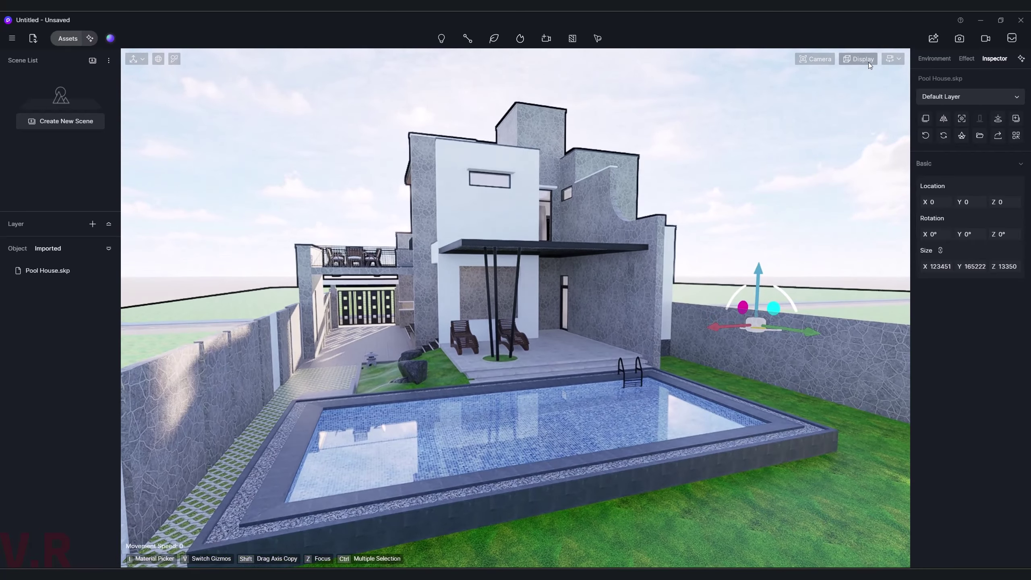
# - Enable the rule-of-thirds grid and frame the house across the pool
pyautogui.click(868, 62)
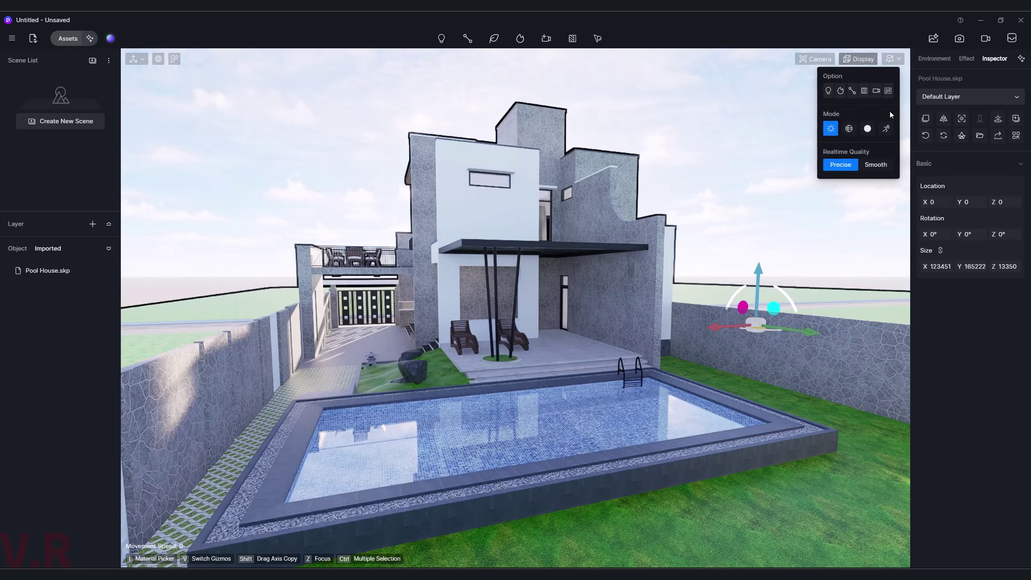
pyautogui.click(888, 93)
pyautogui.click(682, 157)
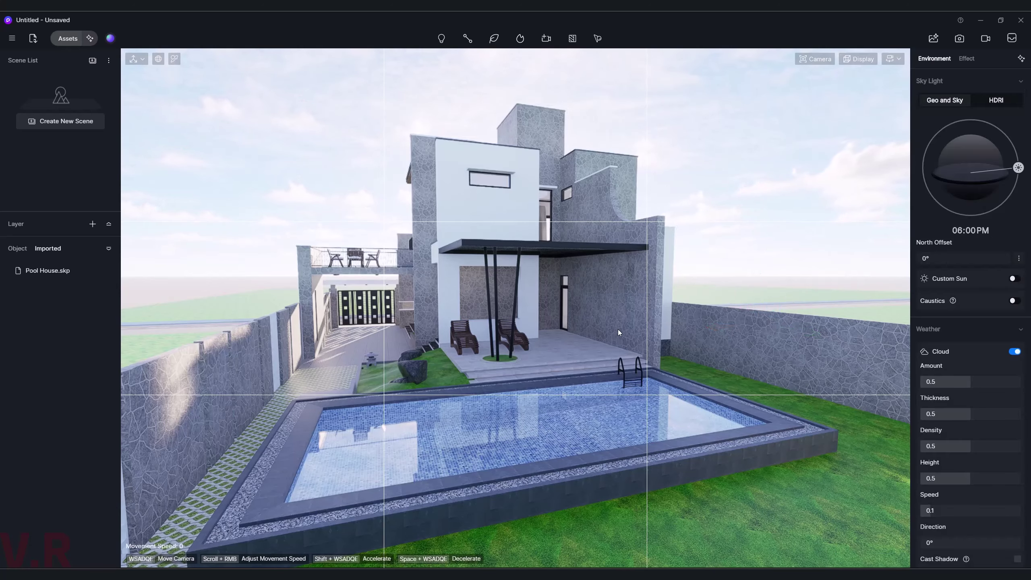
pyautogui.press('a')
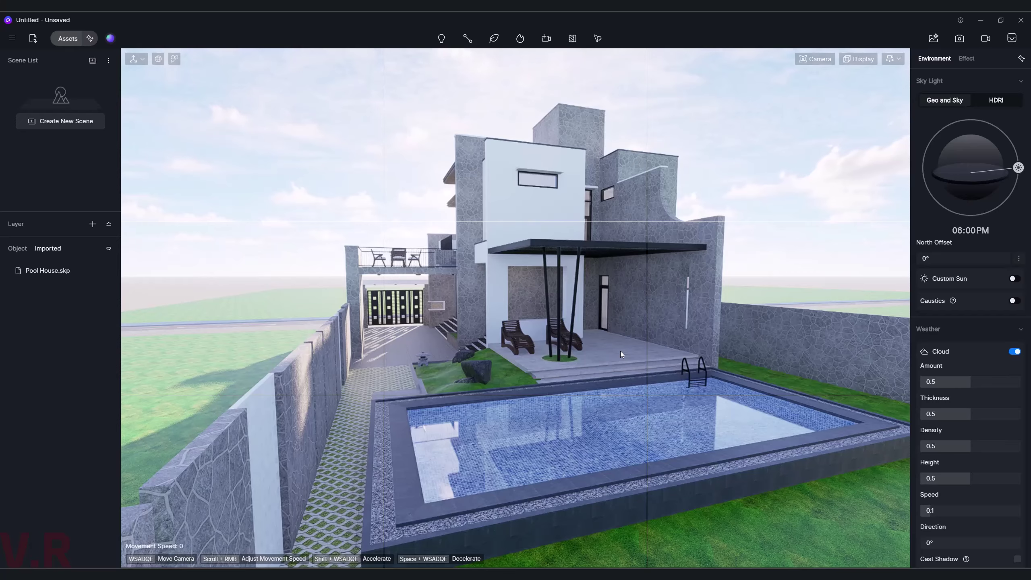
pyautogui.press('q')
pyautogui.moveTo(618, 324); pyautogui.dragTo(612, 246, button='right')
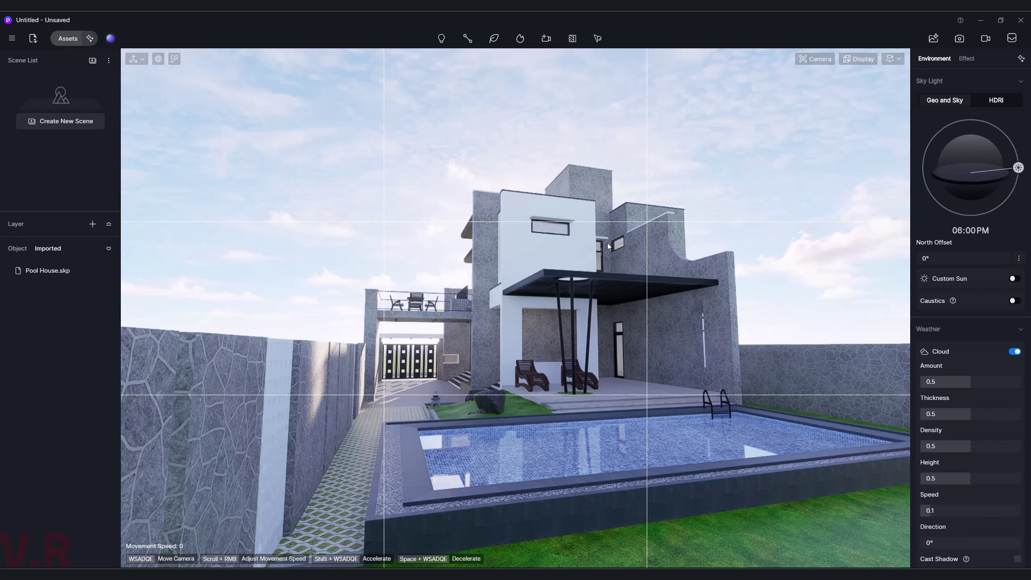
# - Save the current view as Scene 1 and look through its camera
pyautogui.click(50, 121)
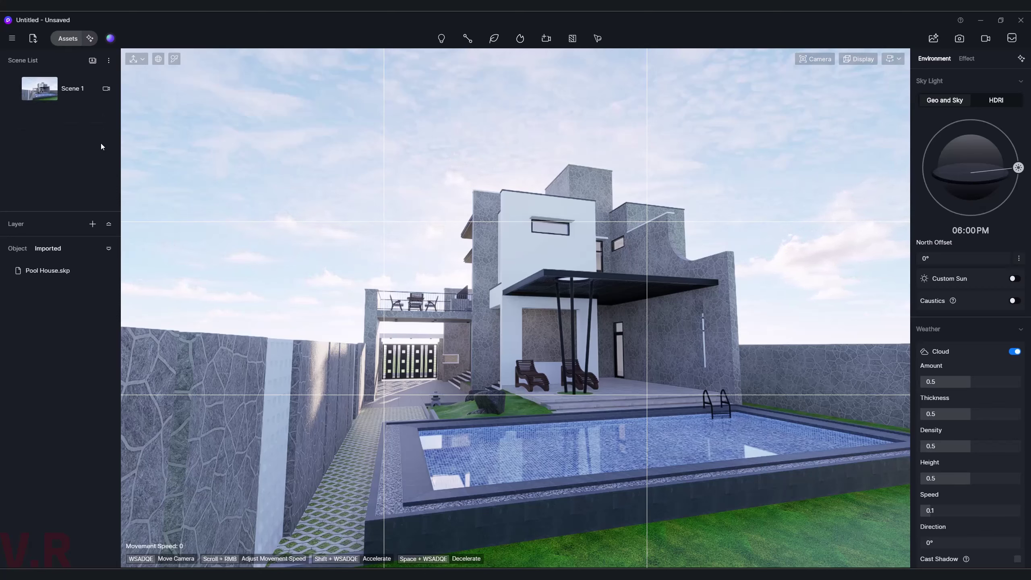
pyautogui.click(106, 89)
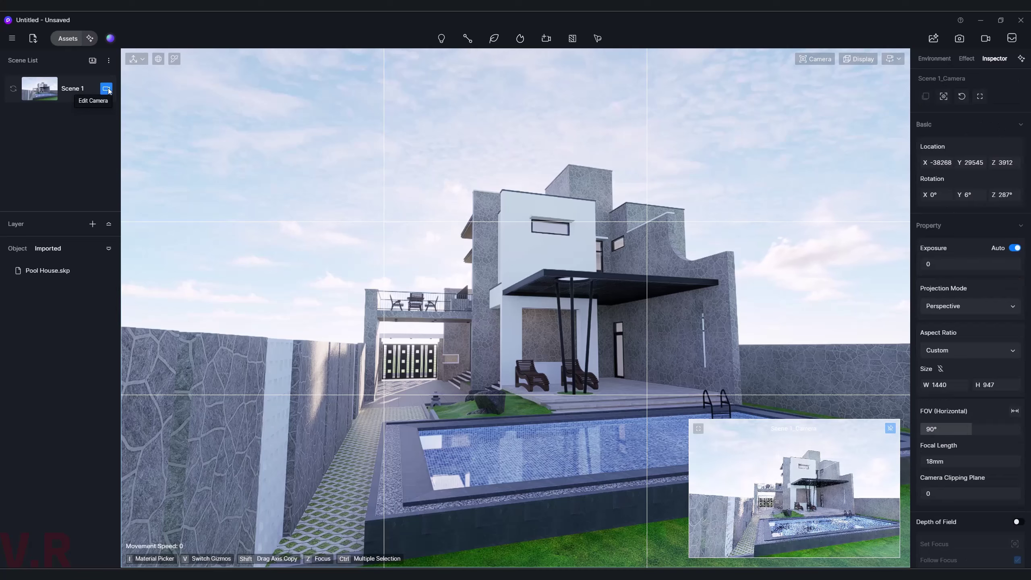
pyautogui.click(51, 94)
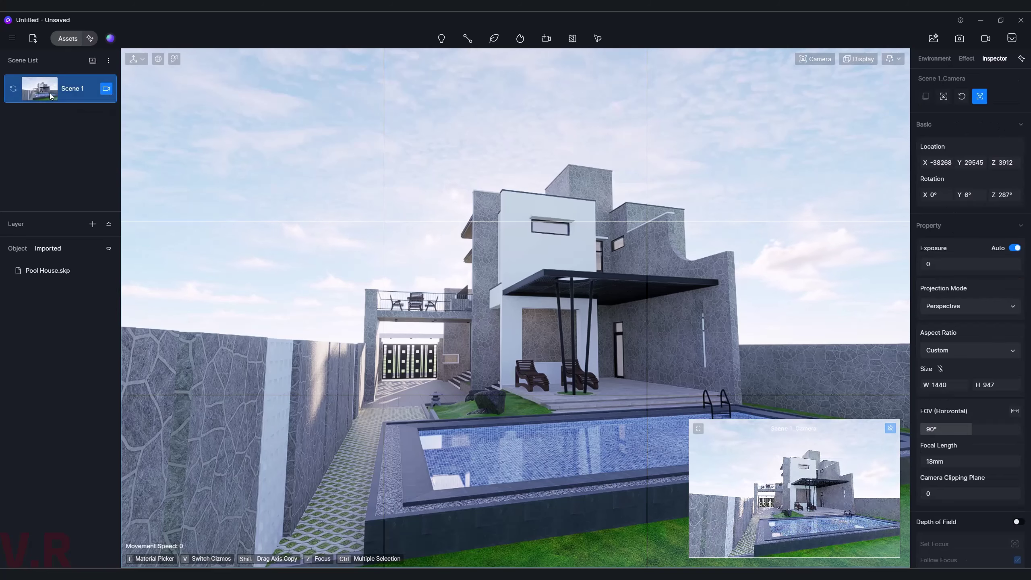
pyautogui.moveTo(986, 176)
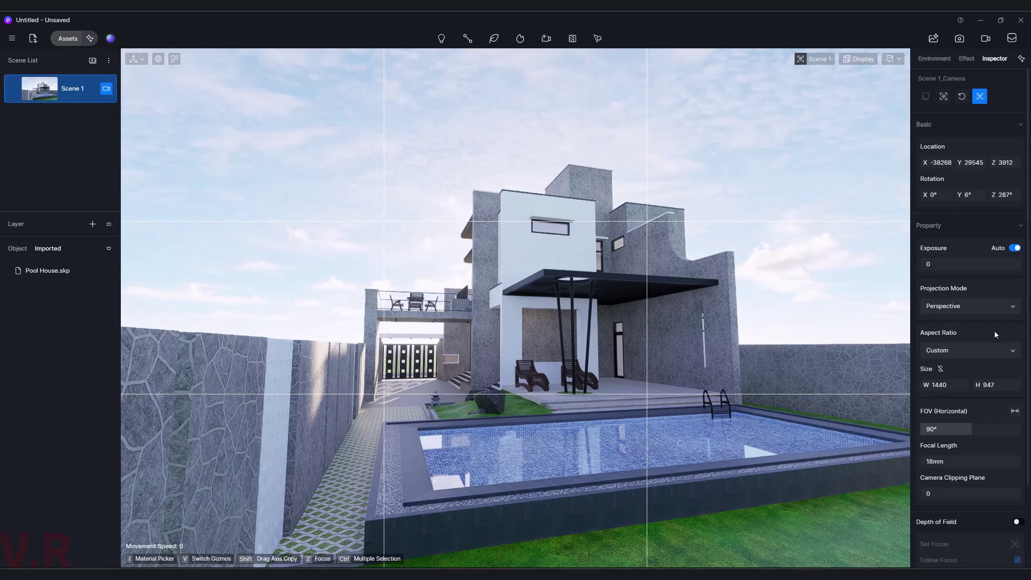
# - Set Two-point Perspective projection with a 4:3 aspect ratio and level the camera
pyautogui.click(987, 307)
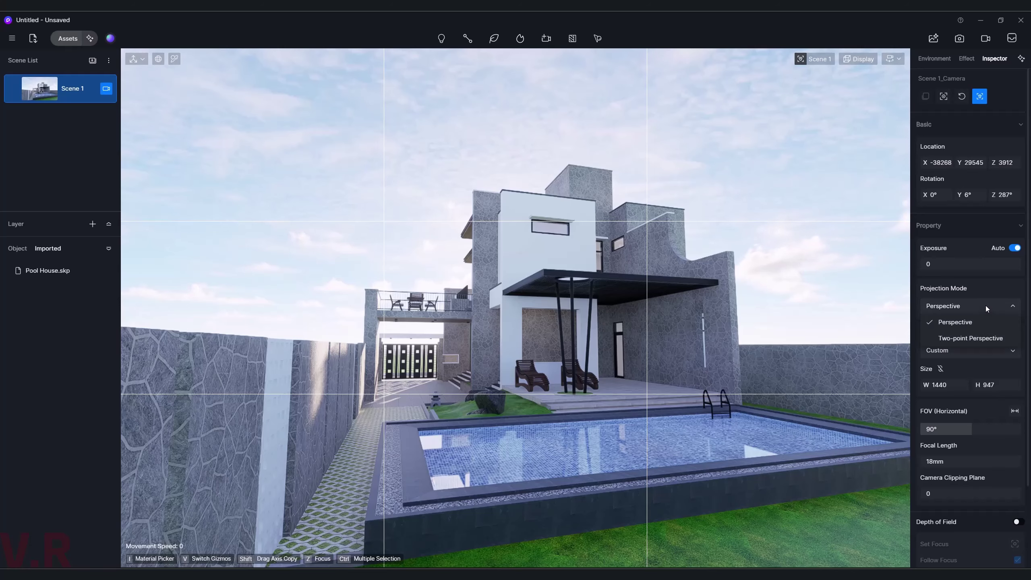
pyautogui.click(965, 337)
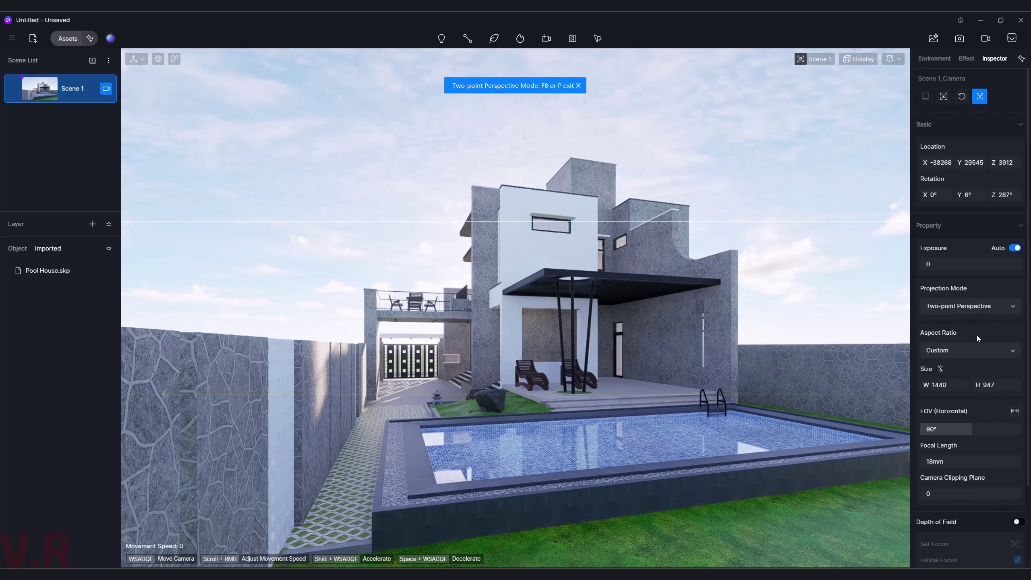
pyautogui.click(975, 352)
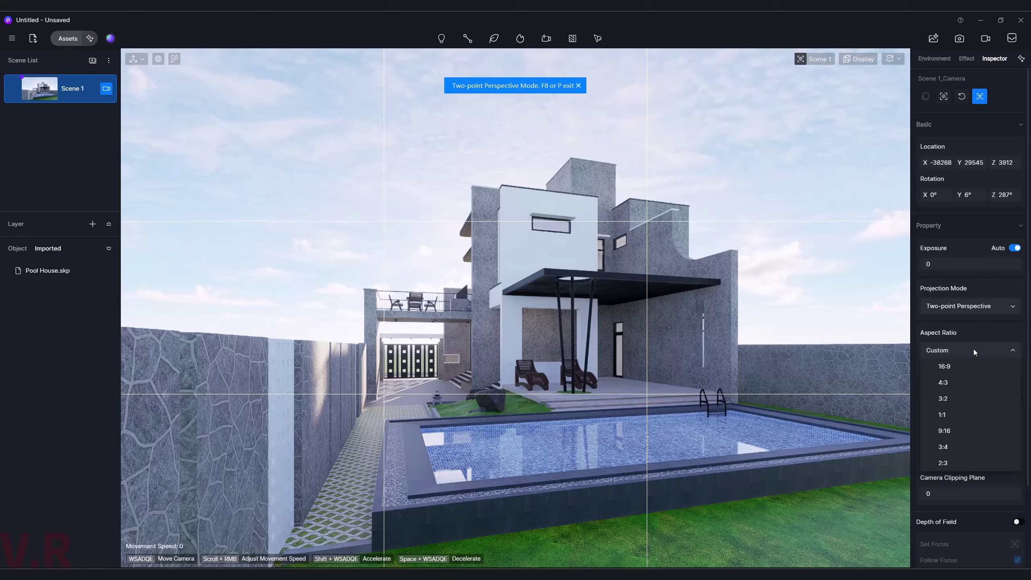
pyautogui.click(967, 366)
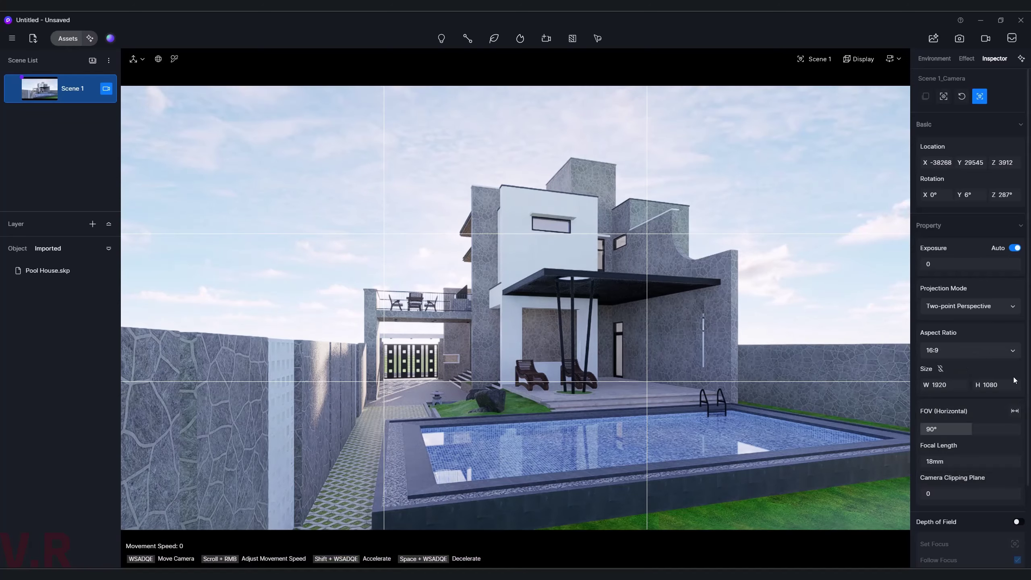
pyautogui.click(988, 351)
pyautogui.click(955, 386)
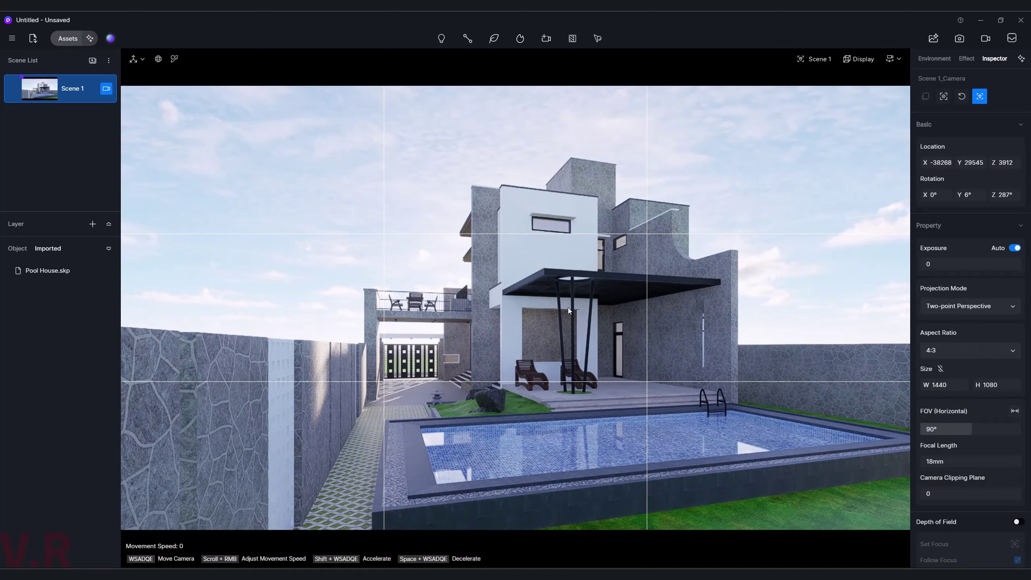
pyautogui.moveTo(579, 311); pyautogui.dragTo(613, 311, button='right')
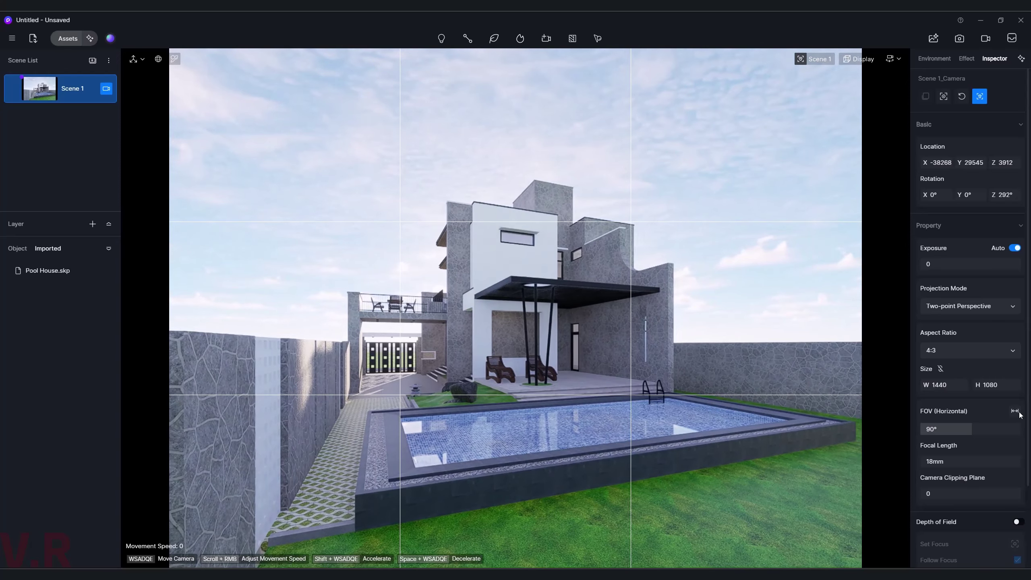
# - Try a 60° field of view and reposition the camera out of the stone wall
pyautogui.moveTo(972, 428); pyautogui.dragTo(953, 428)
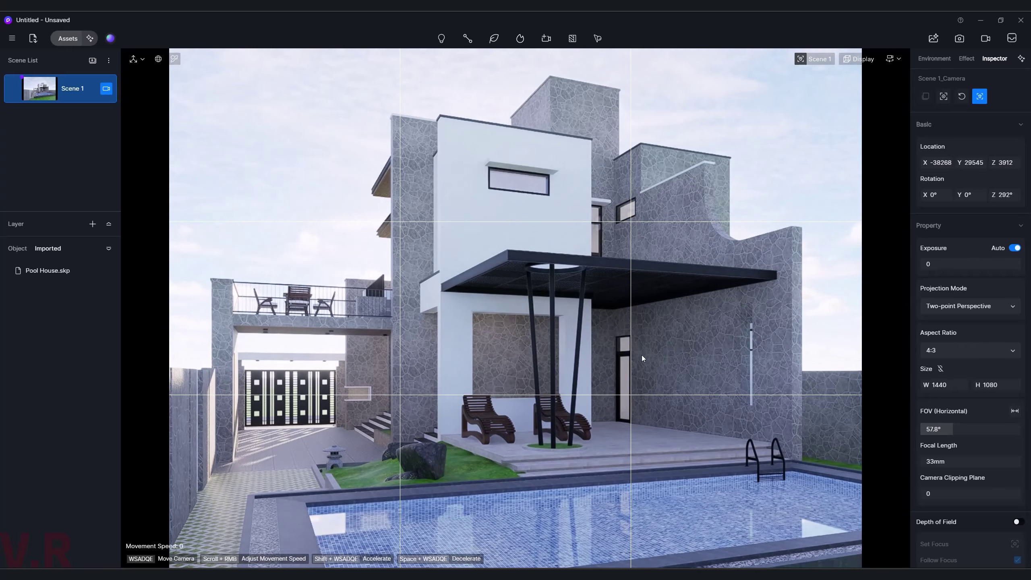
pyautogui.click(951, 431)
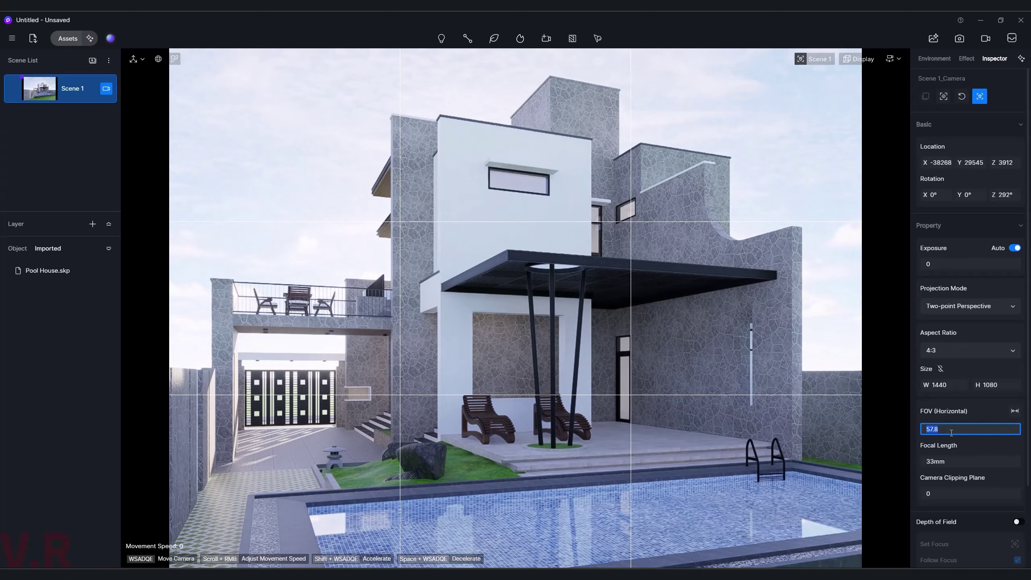
pyautogui.write('60')
pyautogui.press('Return')
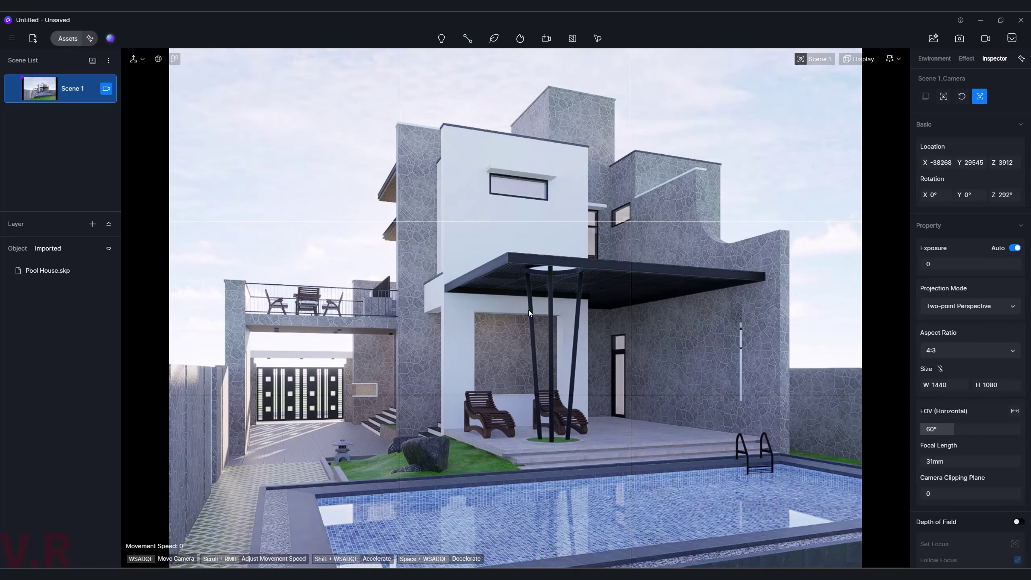
pyautogui.press('s')
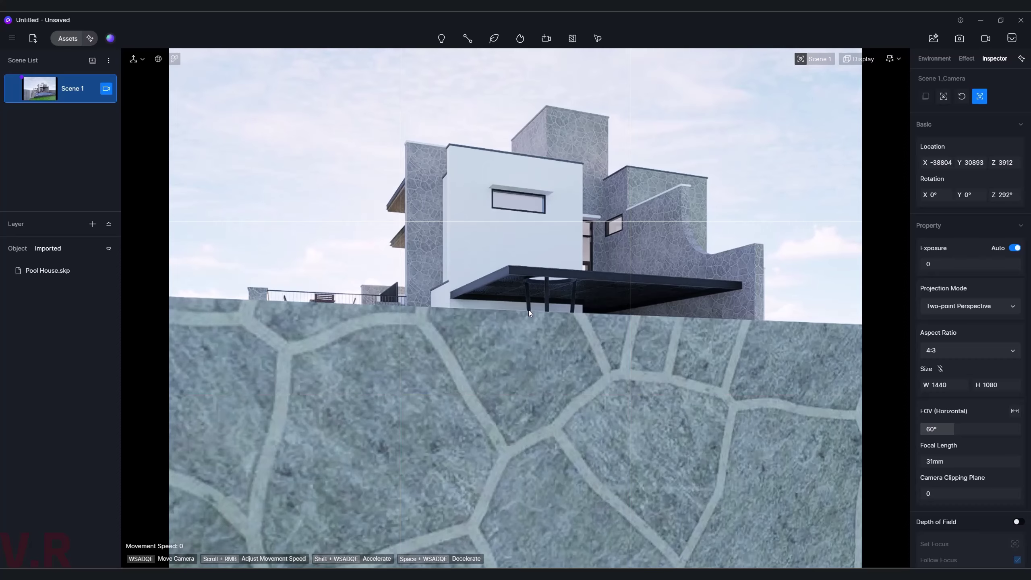
pyautogui.press('w')
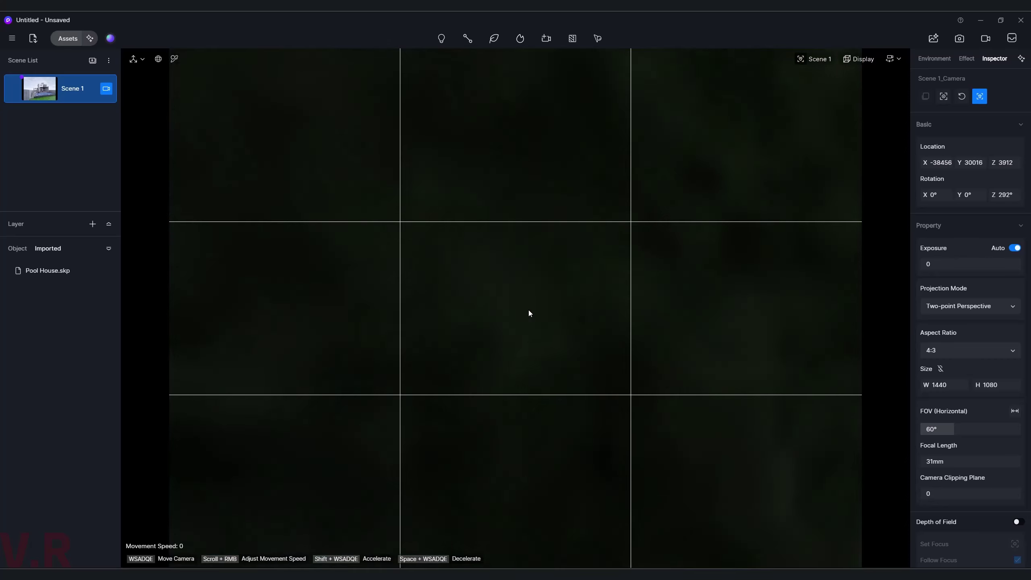
pyautogui.press('w')
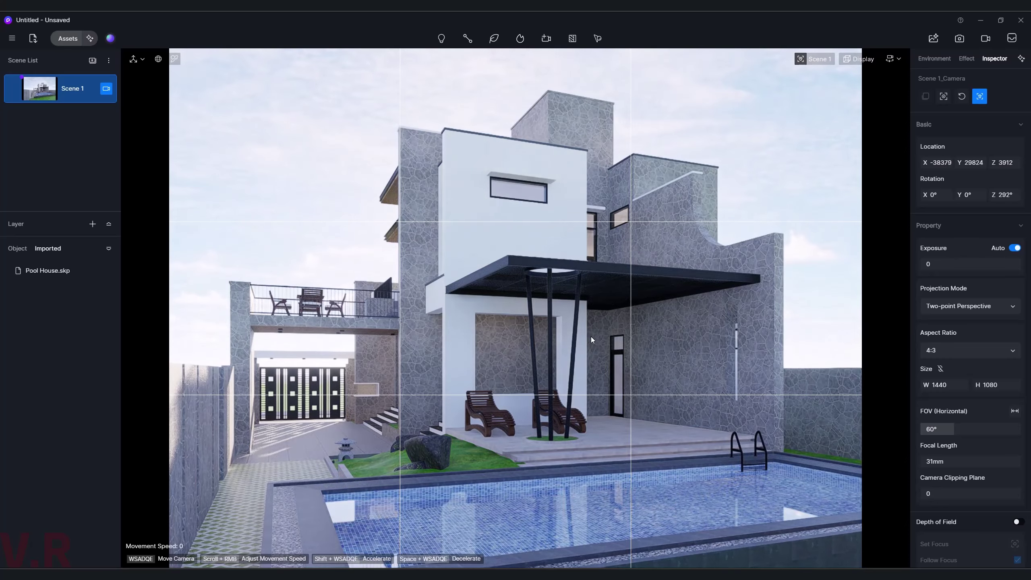
pyautogui.moveTo(592, 337); pyautogui.dragTo(581, 321, button='right')
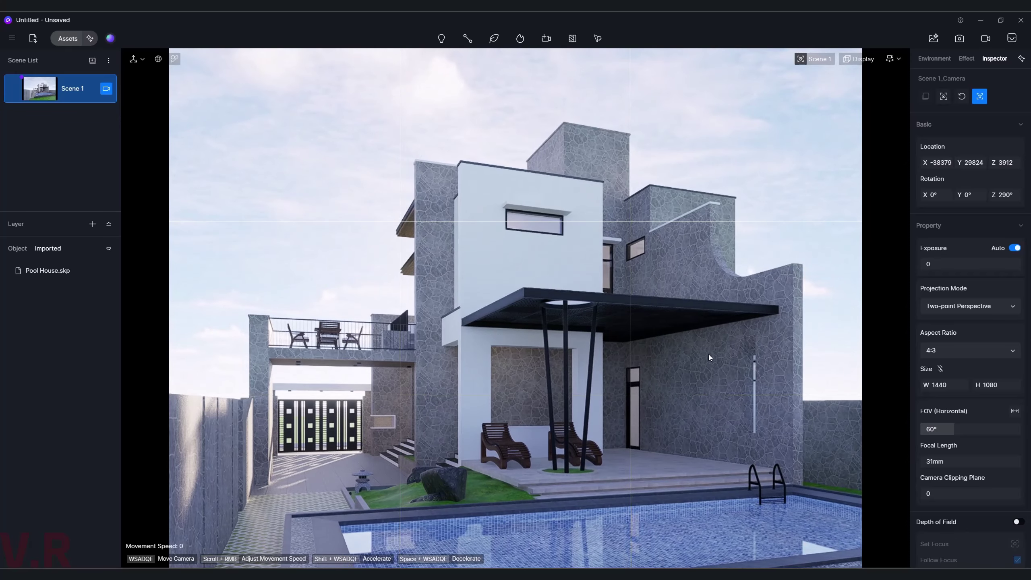
# - Set horizontal FOV to 70°, lower the camera, and refresh Scene 1's thumbnail
pyautogui.moveTo(951, 431); pyautogui.dragTo(946, 431)
pyautogui.click(954, 430)
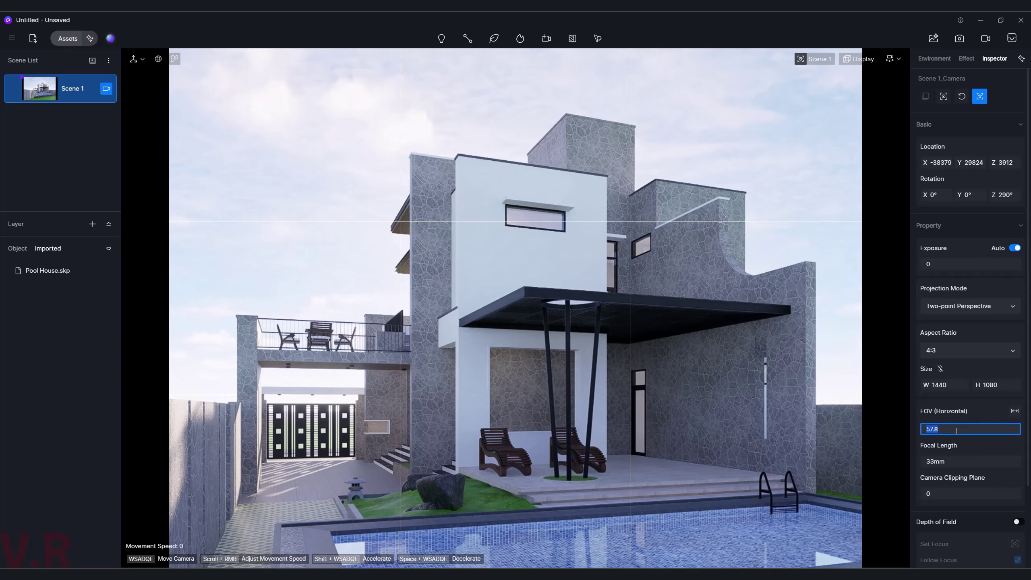
pyautogui.write('75')
pyautogui.press('Return')
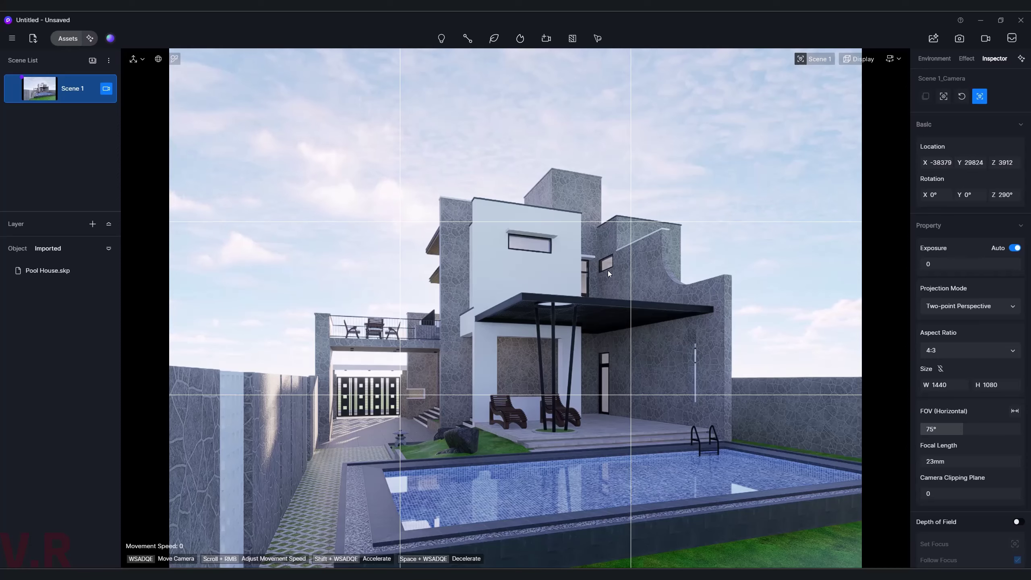
pyautogui.click(953, 431)
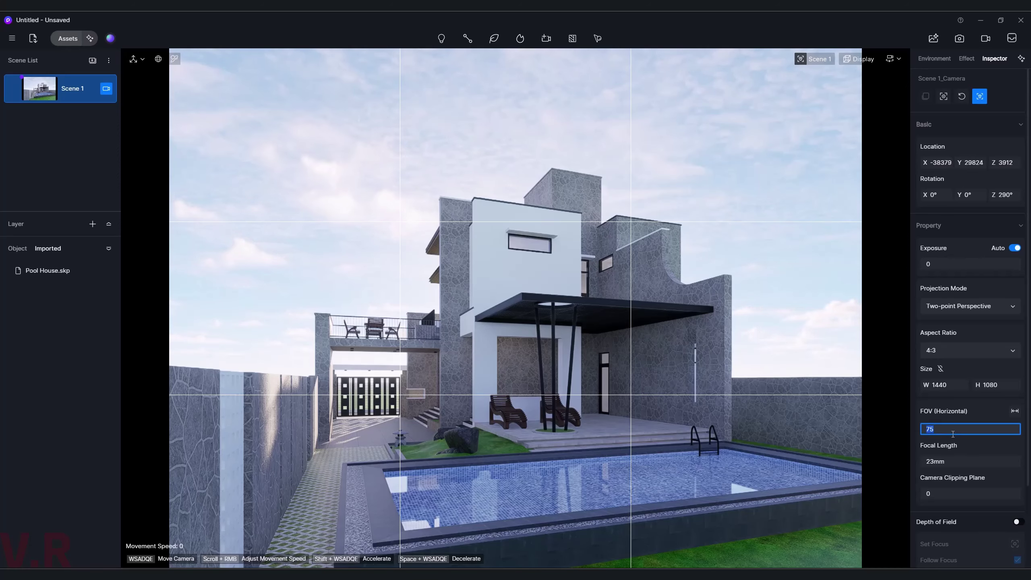
pyautogui.write('70')
pyautogui.press('Return')
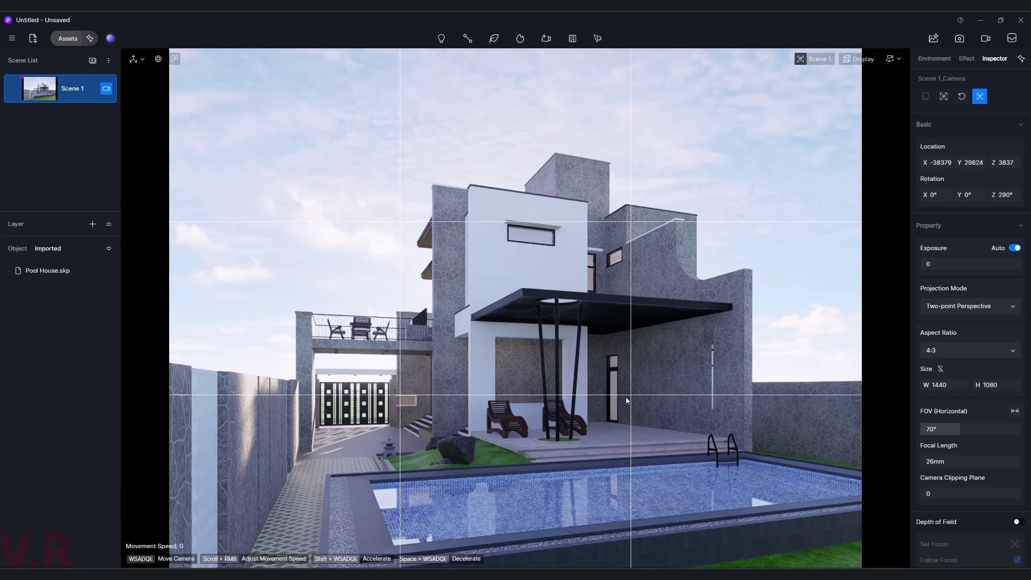
pyautogui.moveTo(626, 397)
pyautogui.mouseDown(button='right')
pyautogui.moveTo(674, 400)
pyautogui.moveTo(625, 398)
pyautogui.mouseUp(button='right')
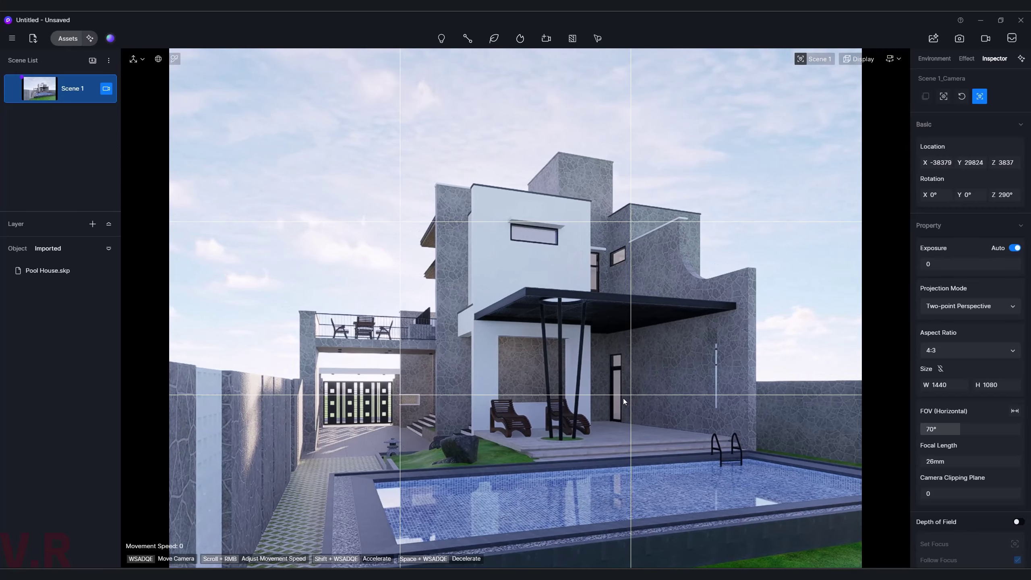
pyautogui.moveTo(624, 398); pyautogui.dragTo(623, 398, button='right')
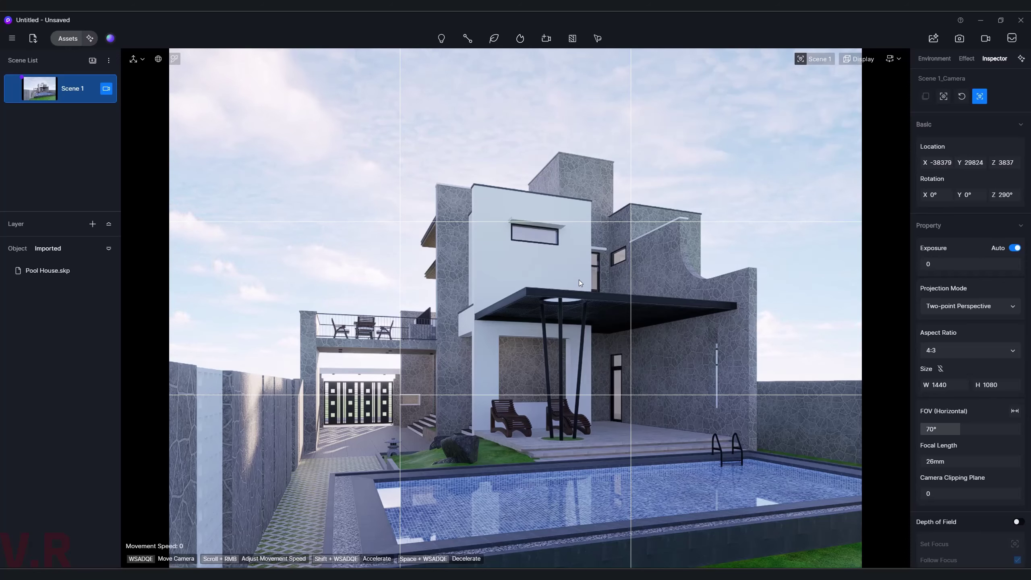
pyautogui.press('q')
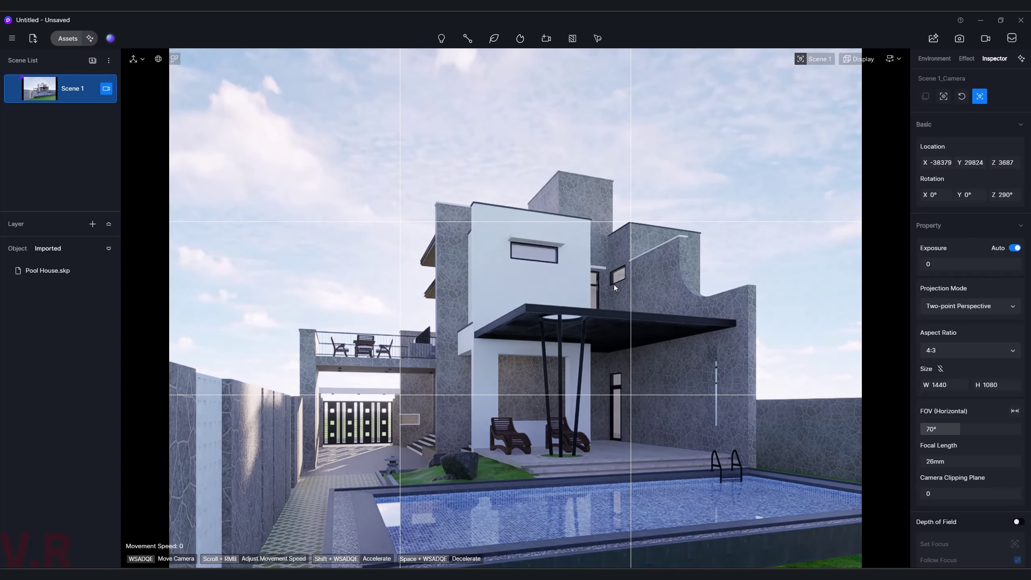
pyautogui.press('q')
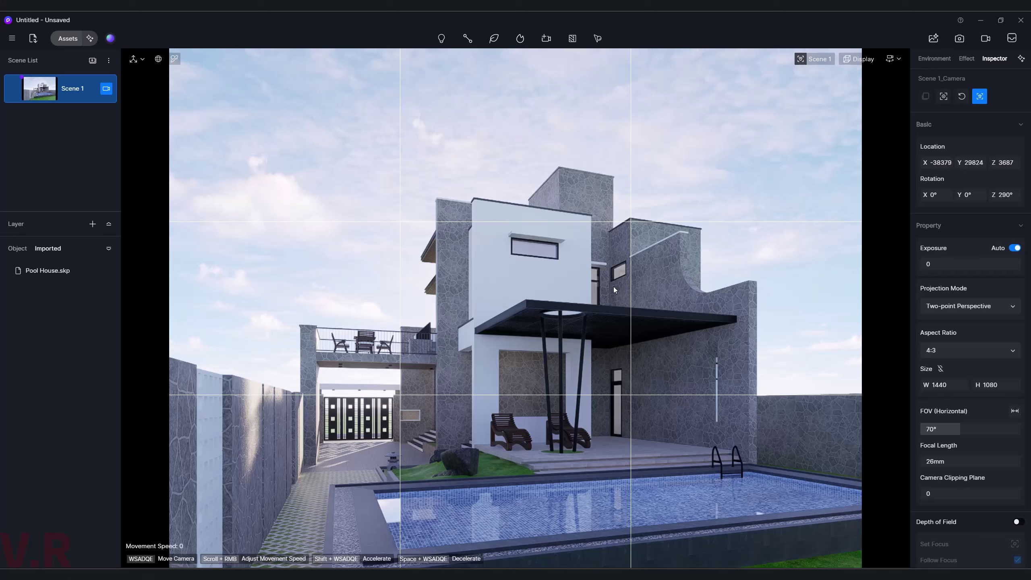
pyautogui.click(14, 90)
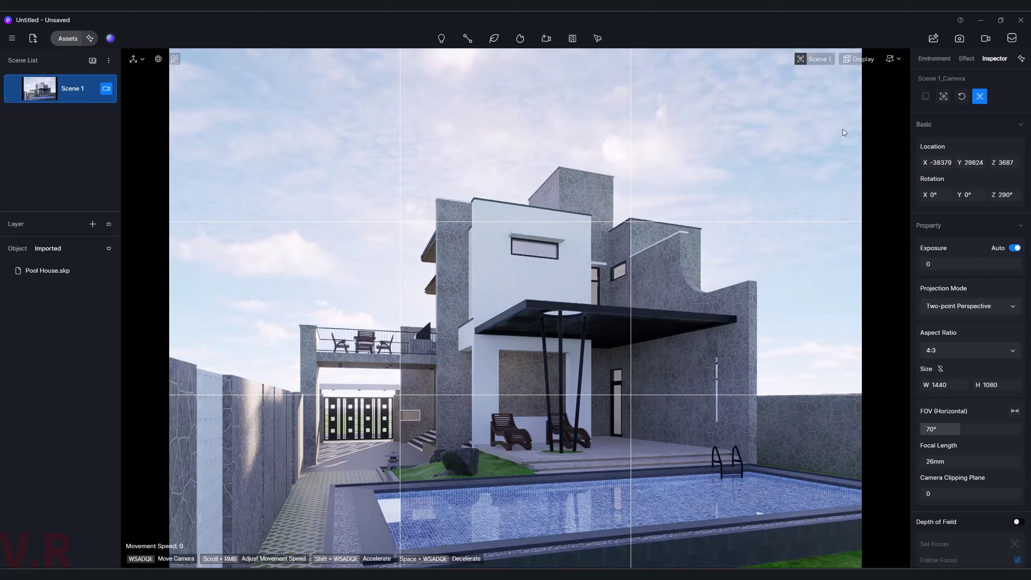
# - Turn off the rule-of-thirds composition grid in the Display options
pyautogui.click(858, 59)
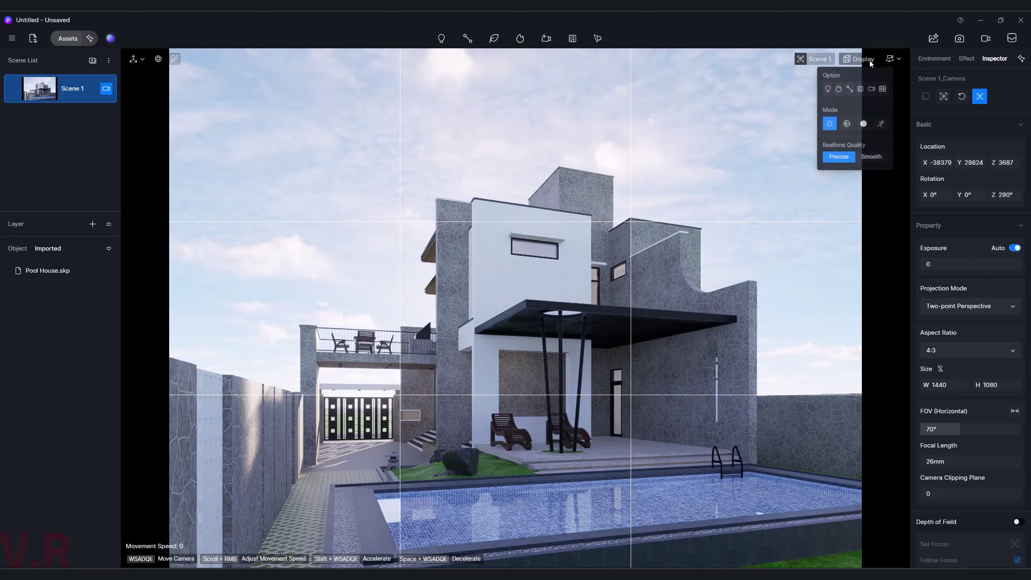
pyautogui.click(888, 91)
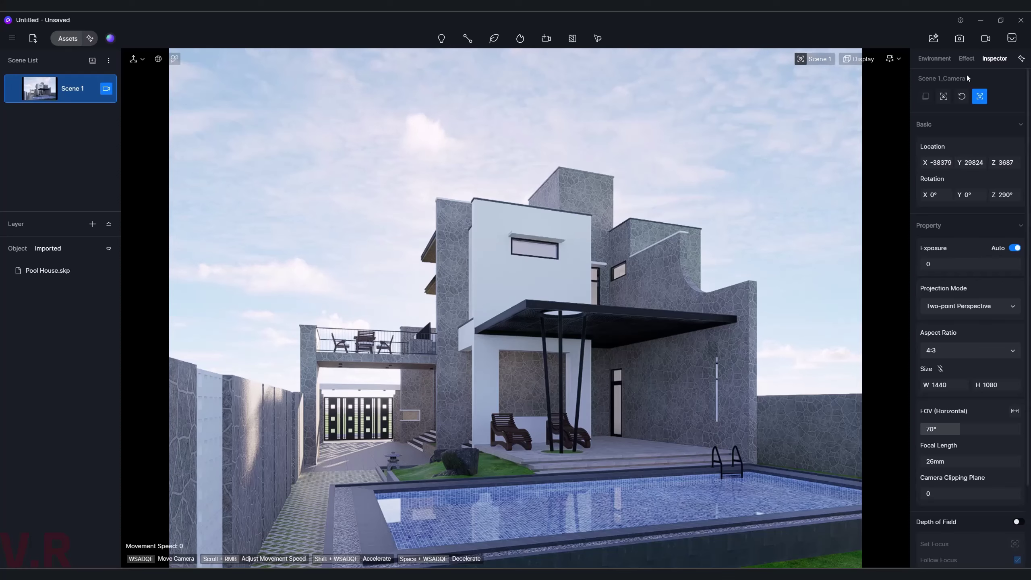
# - Switch Sky Light to HDRI and apply the Clear Sunny preset
pyautogui.click(937, 58)
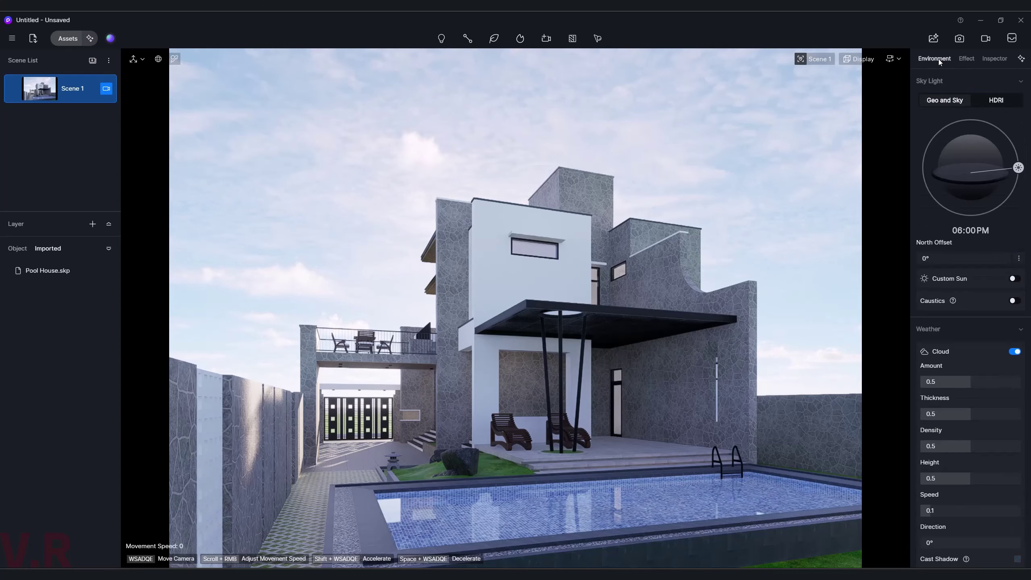
pyautogui.click(997, 102)
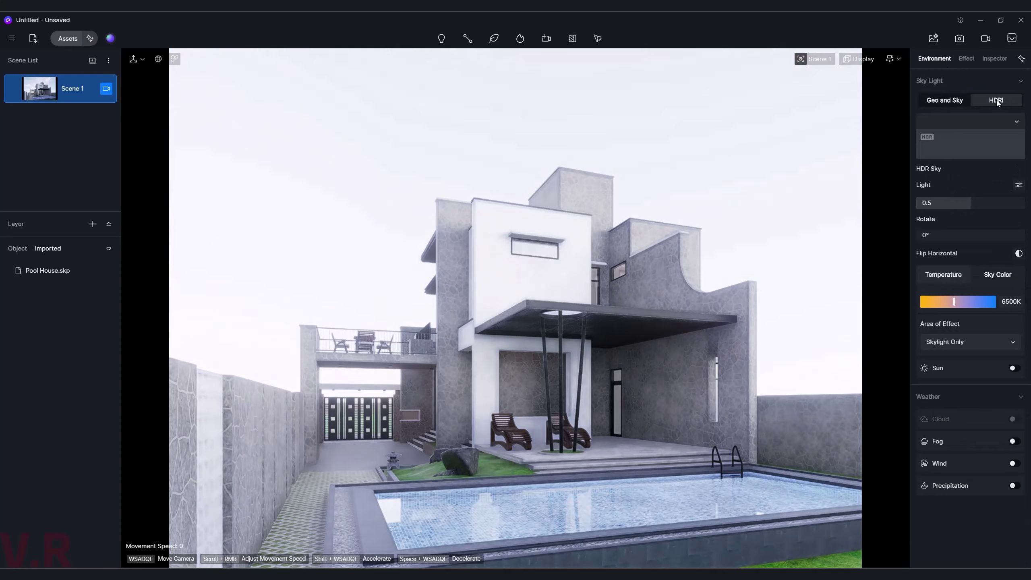
pyautogui.click(986, 148)
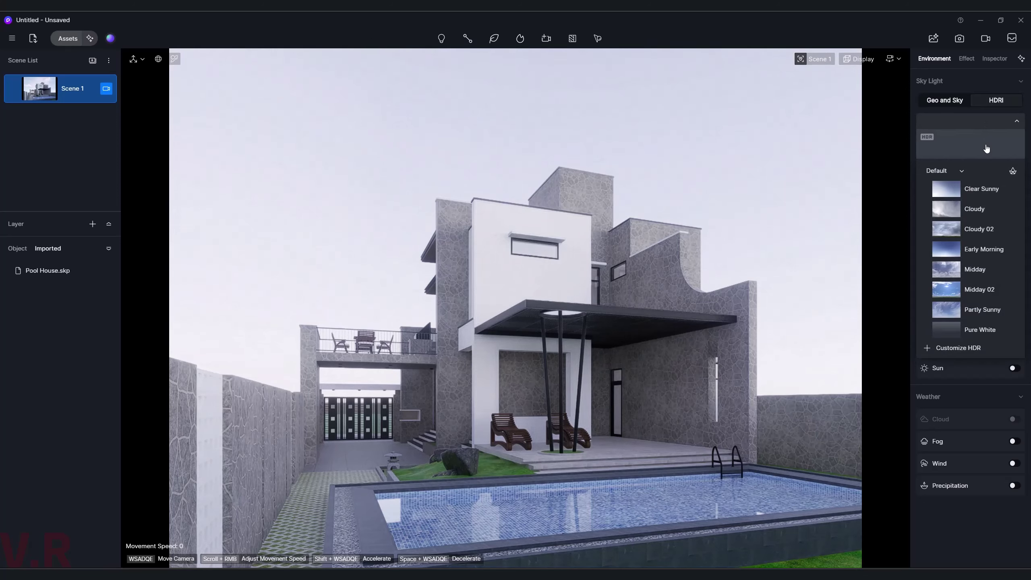
pyautogui.click(945, 189)
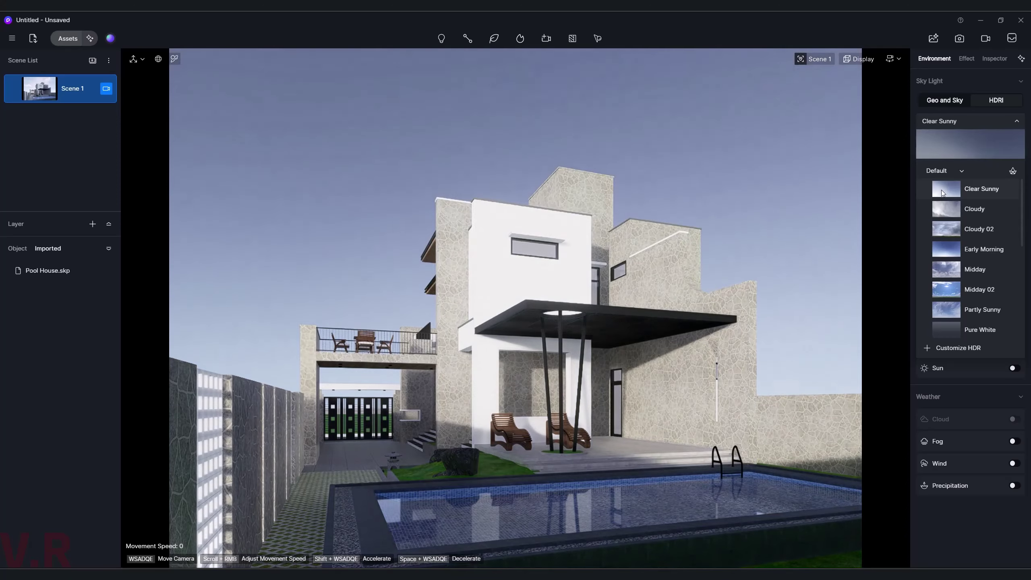
pyautogui.click(982, 124)
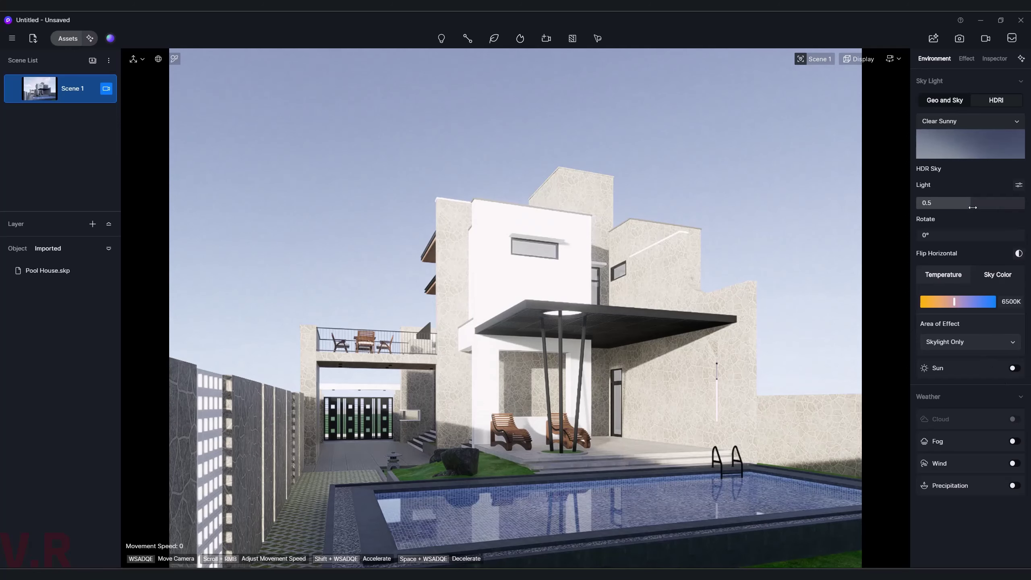
# - Rotate the Clear Sunny HDRI sky light to exactly 315° to shift the shadows
pyautogui.moveTo(927, 236); pyautogui.dragTo(1009, 238)
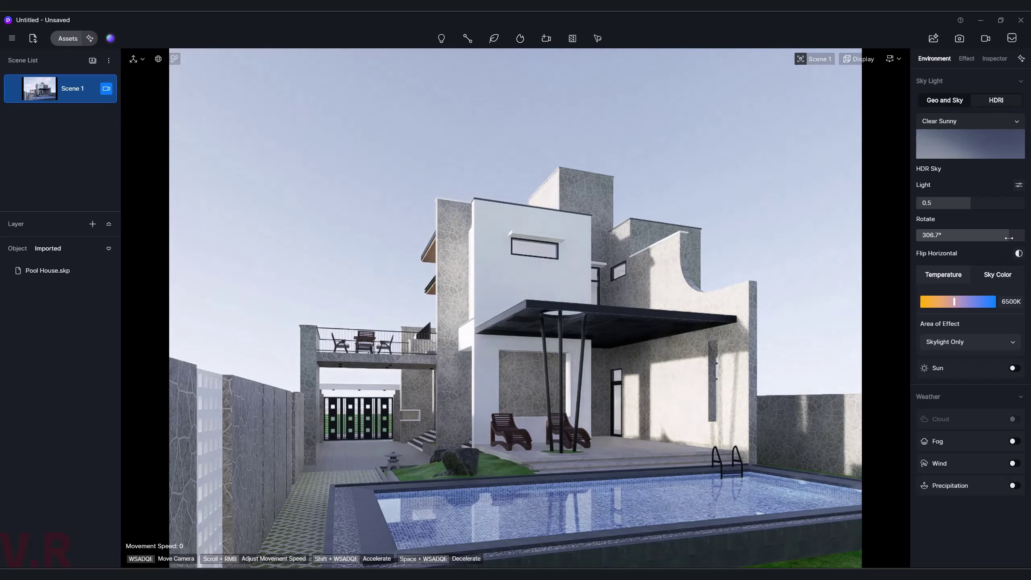
pyautogui.moveTo(1010, 238); pyautogui.dragTo(1012, 238)
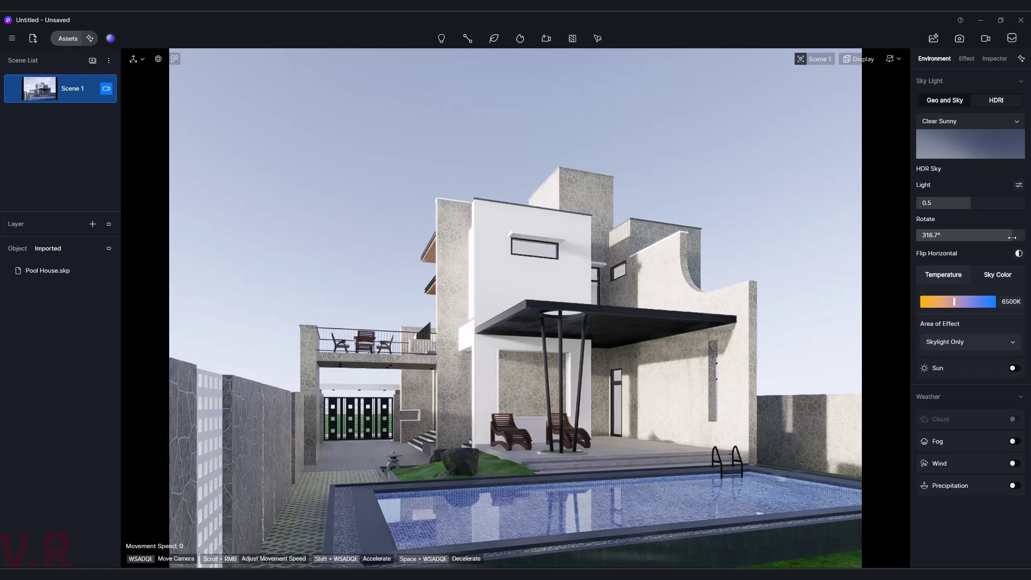
pyautogui.moveTo(1012, 238); pyautogui.dragTo(1015, 236)
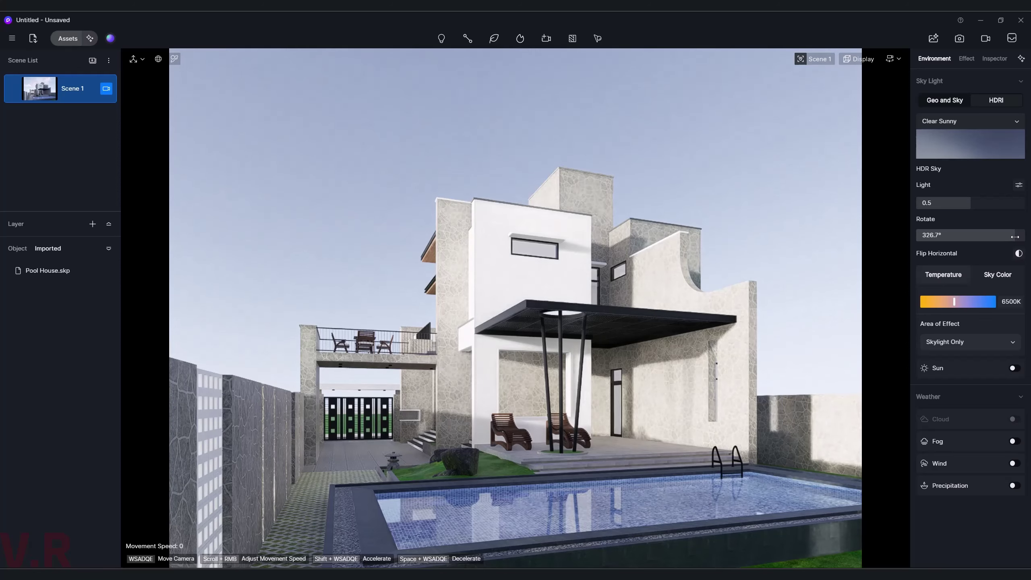
pyautogui.moveTo(1015, 237); pyautogui.dragTo(1012, 237)
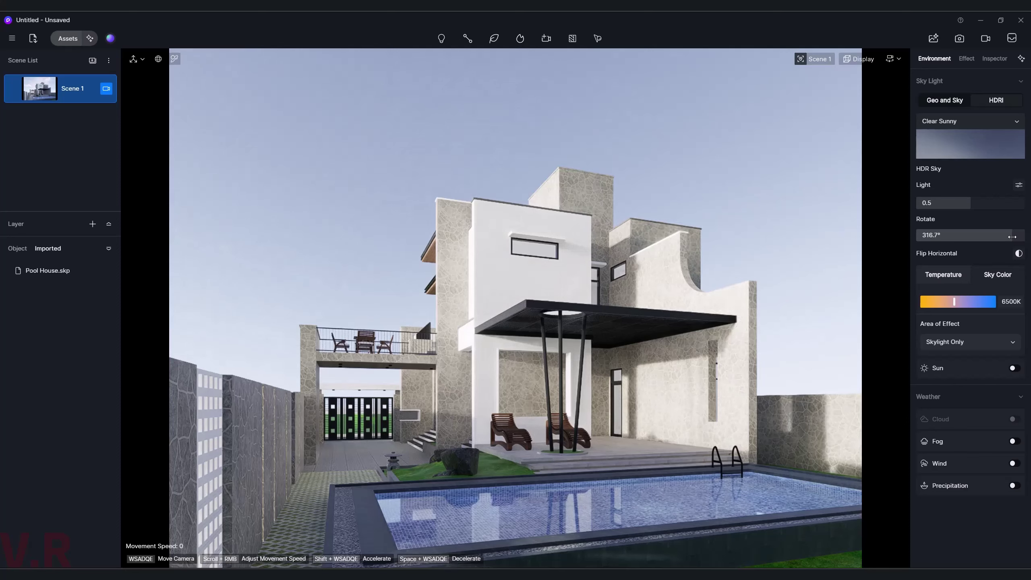
pyautogui.click(1013, 237)
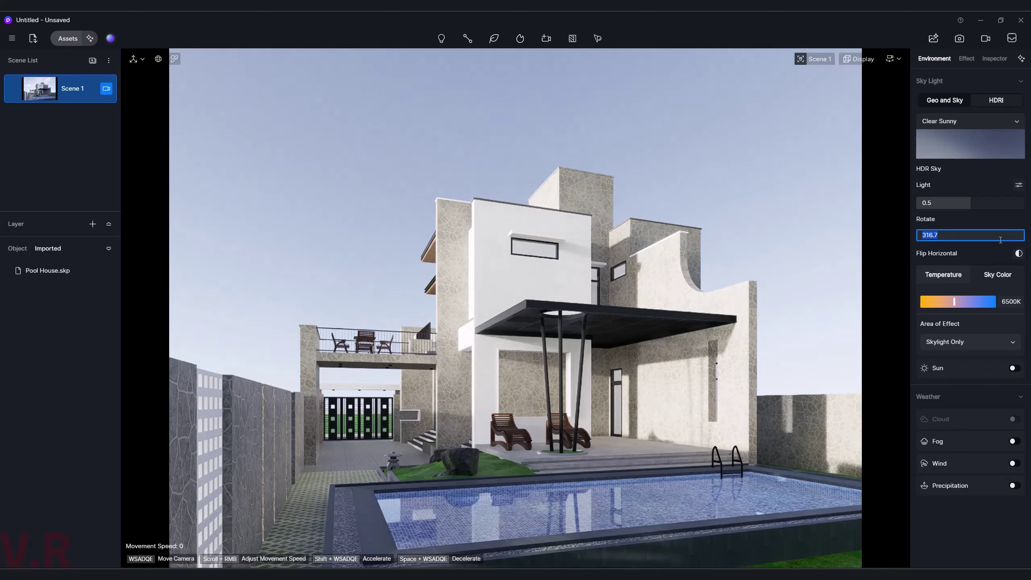
pyautogui.write('315')
pyautogui.press('Return')
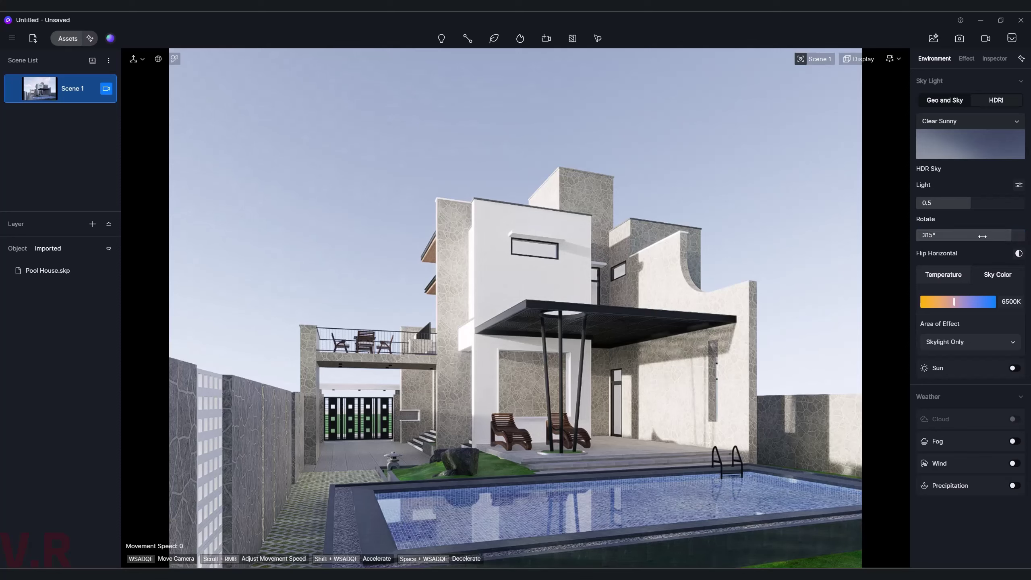
pyautogui.click(14, 88)
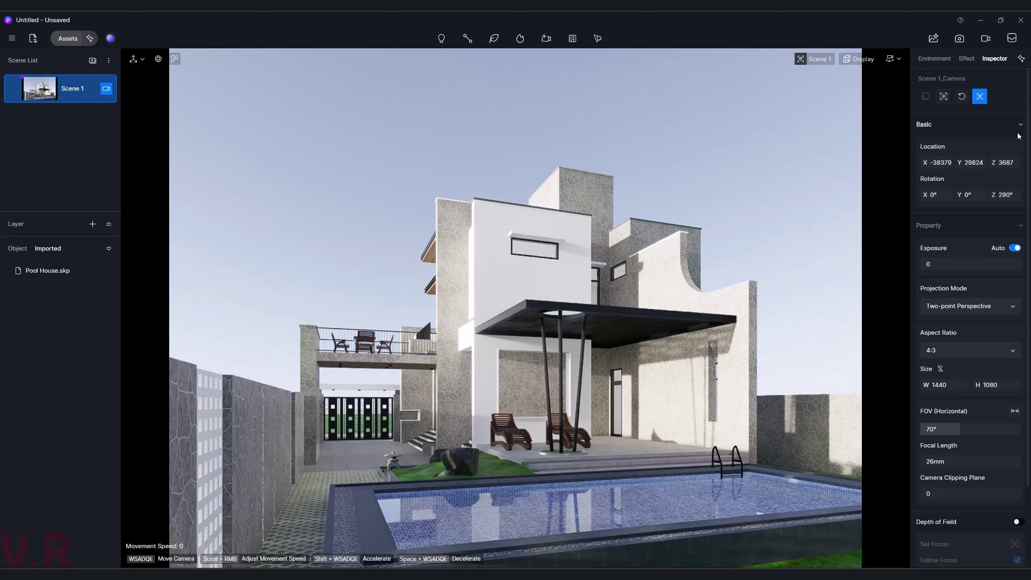
# - Turn off Exposure Auto under Post-processing in the Effect settings
pyautogui.click(942, 59)
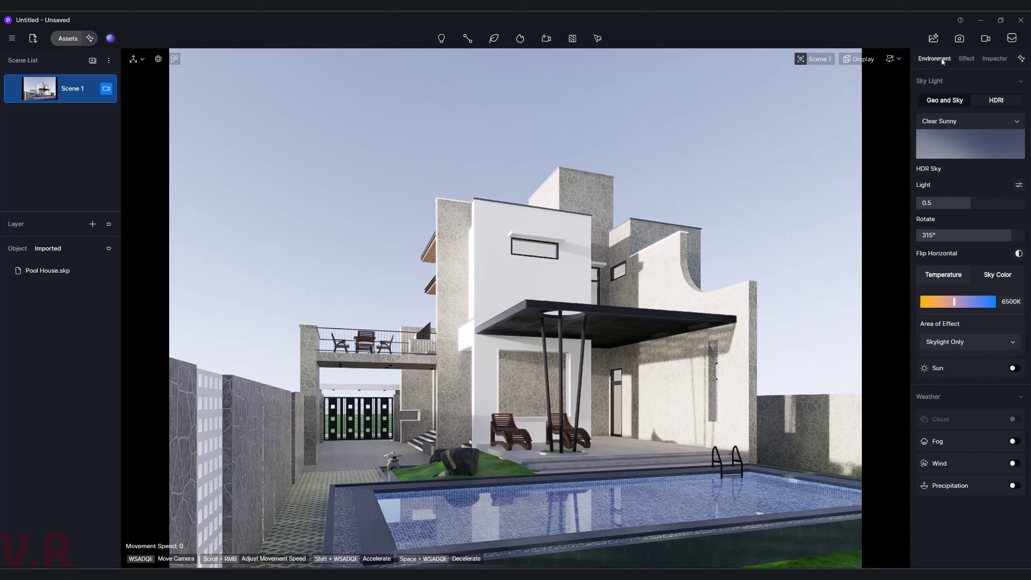
pyautogui.doubleClick(973, 202)
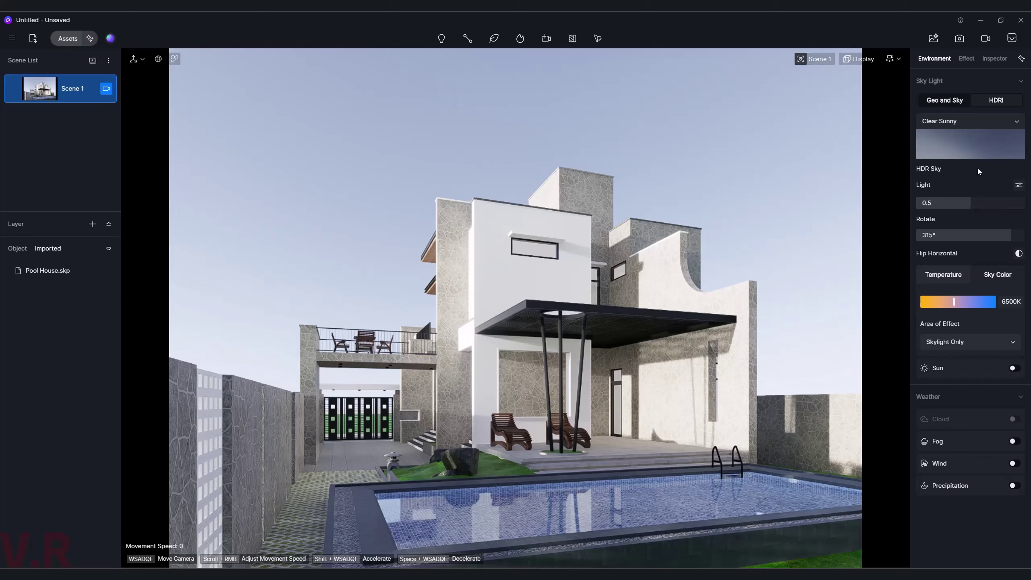
pyautogui.click(968, 59)
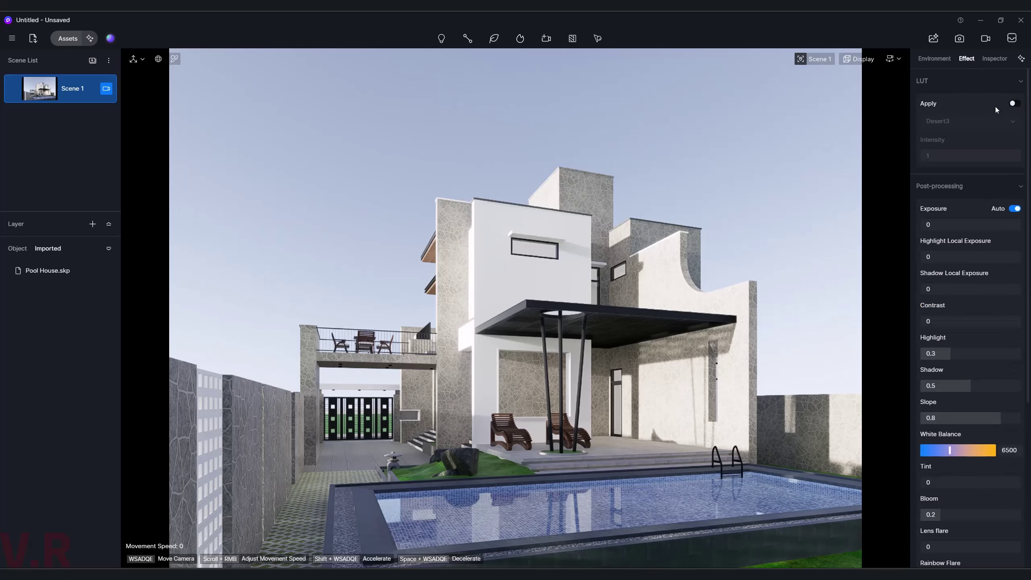
pyautogui.click(1015, 208)
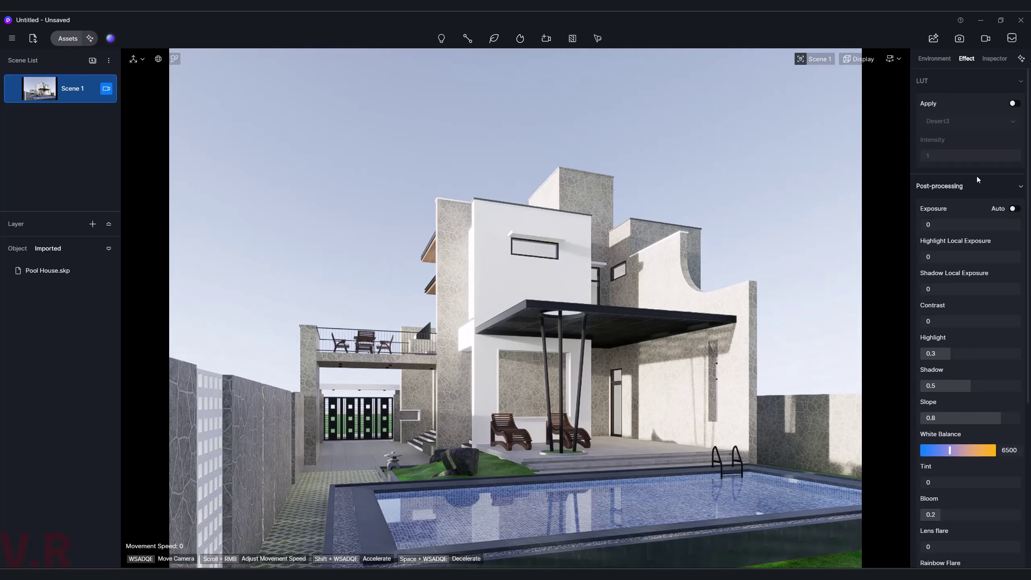
pyautogui.click(927, 56)
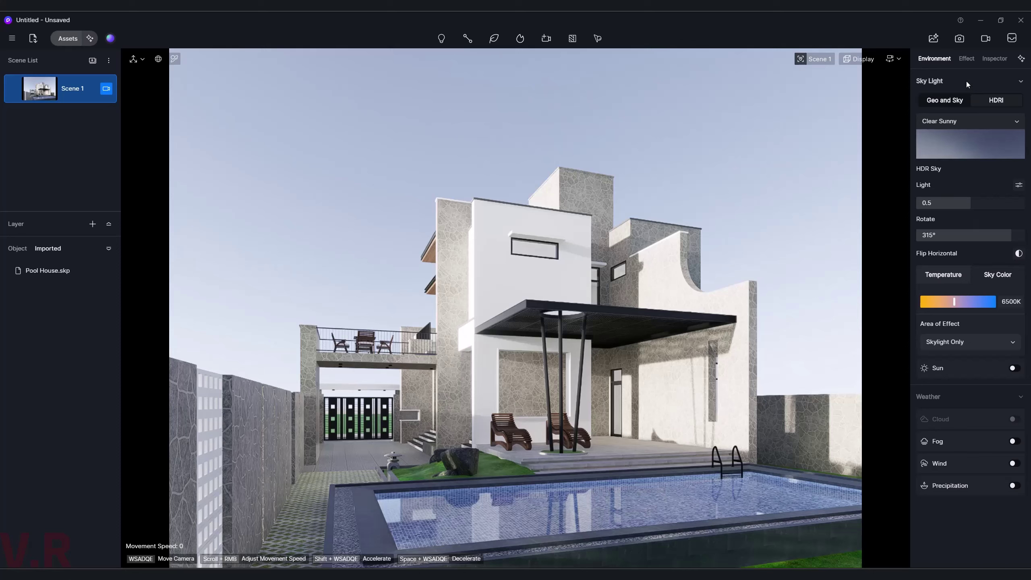
pyautogui.click(968, 58)
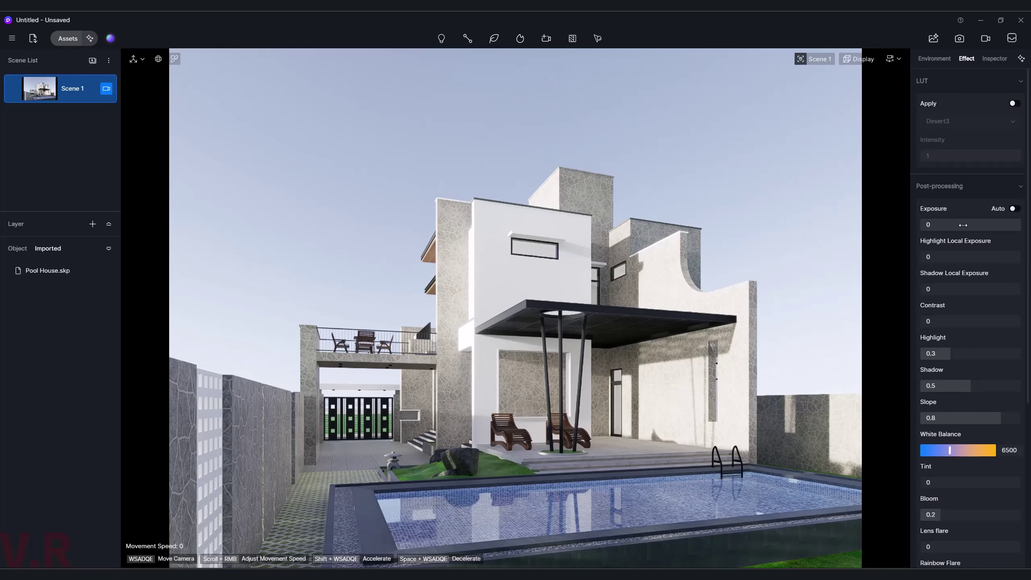
# - Set the post-processing exposure to 0.05
pyautogui.moveTo(969, 256)
pyautogui.mouseDown()
pyautogui.moveTo(955, 256)
pyautogui.moveTo(971, 254)
pyautogui.mouseUp()
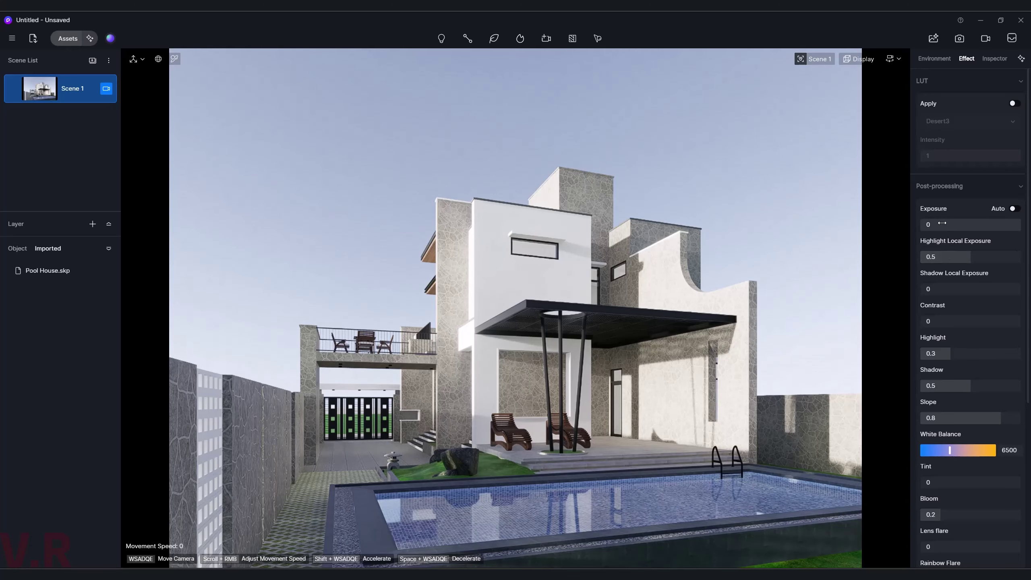
pyautogui.moveTo(957, 224); pyautogui.dragTo(979, 223)
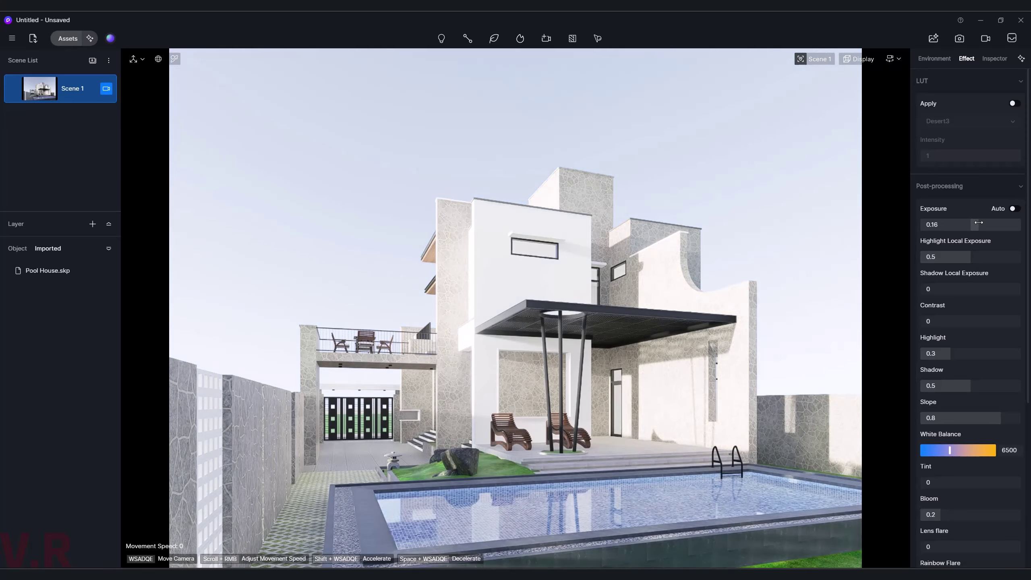
pyautogui.moveTo(979, 223); pyautogui.dragTo(972, 223)
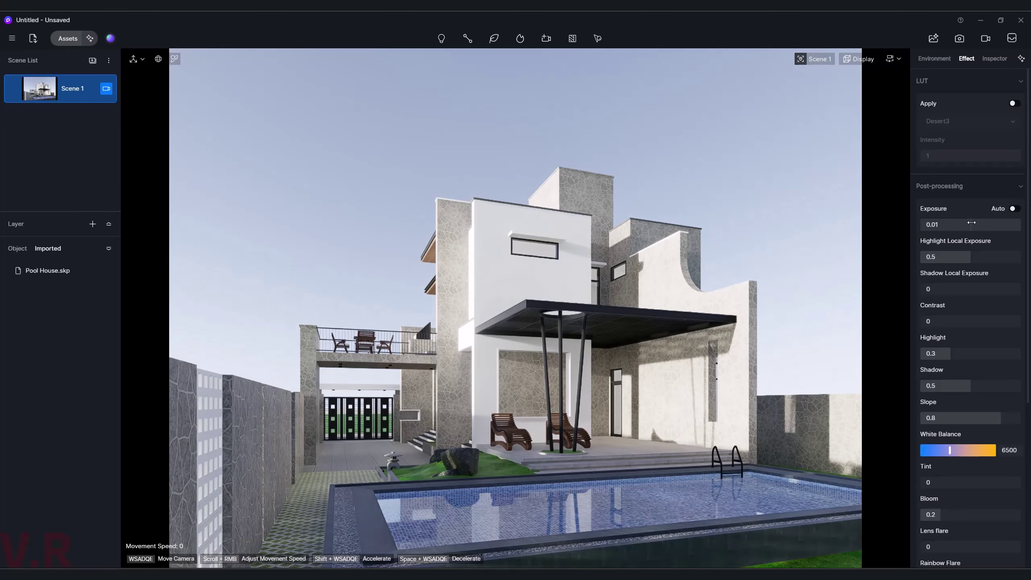
pyautogui.moveTo(972, 223); pyautogui.dragTo(972, 223)
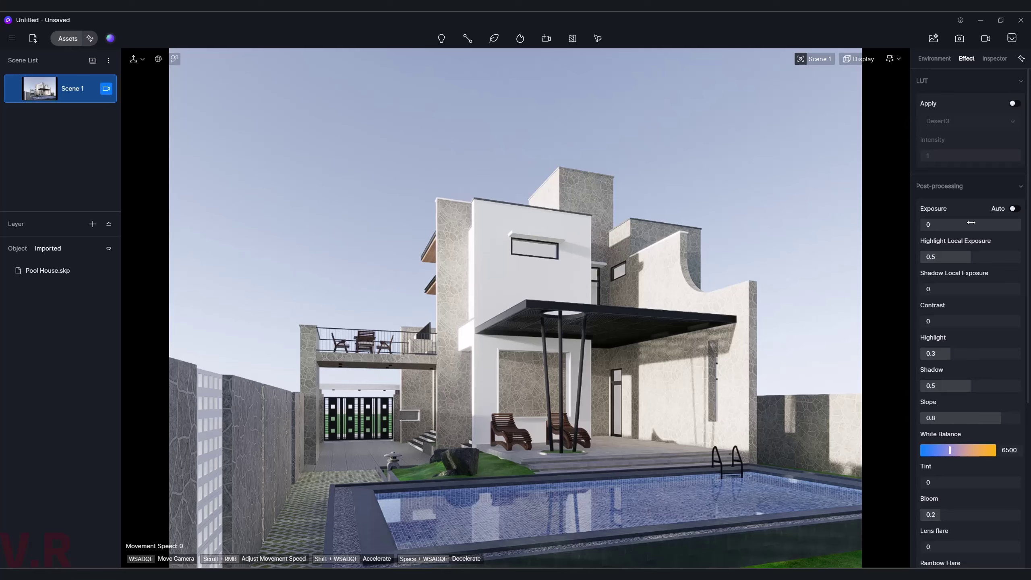
pyautogui.moveTo(971, 223); pyautogui.dragTo(972, 223)
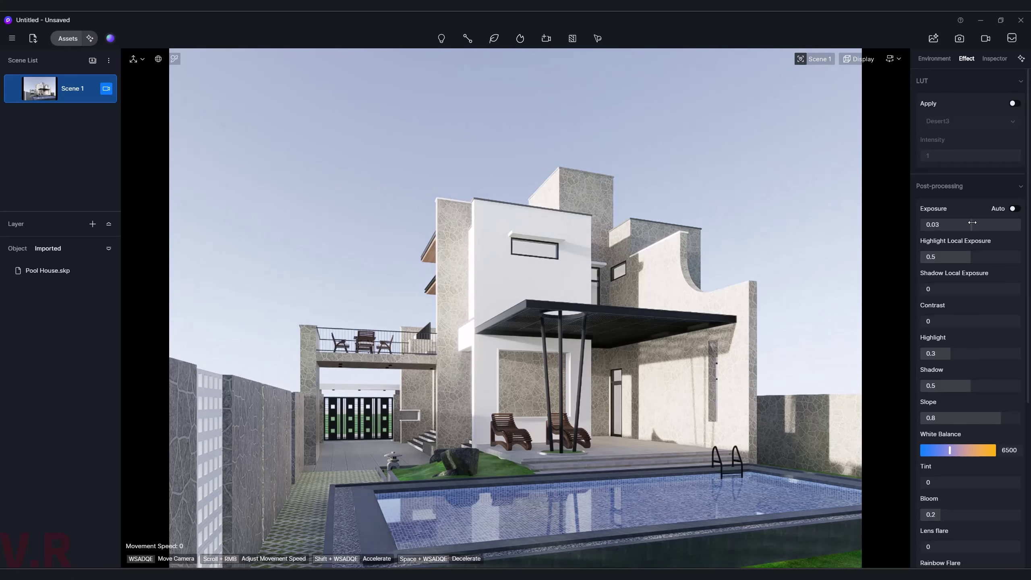
pyautogui.click(968, 224)
pyautogui.write('0')
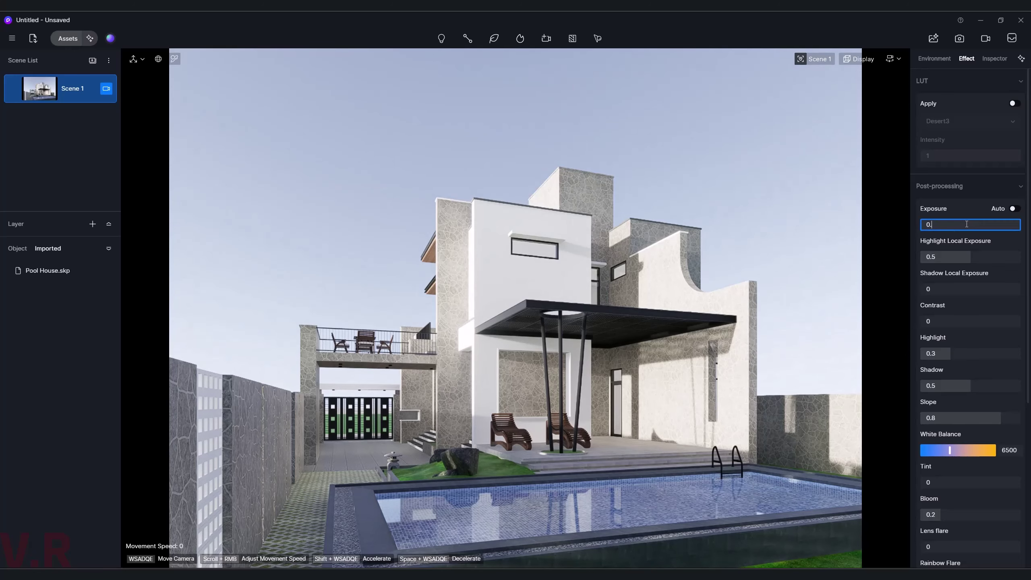
pyautogui.write('.05')
pyautogui.press('Return')
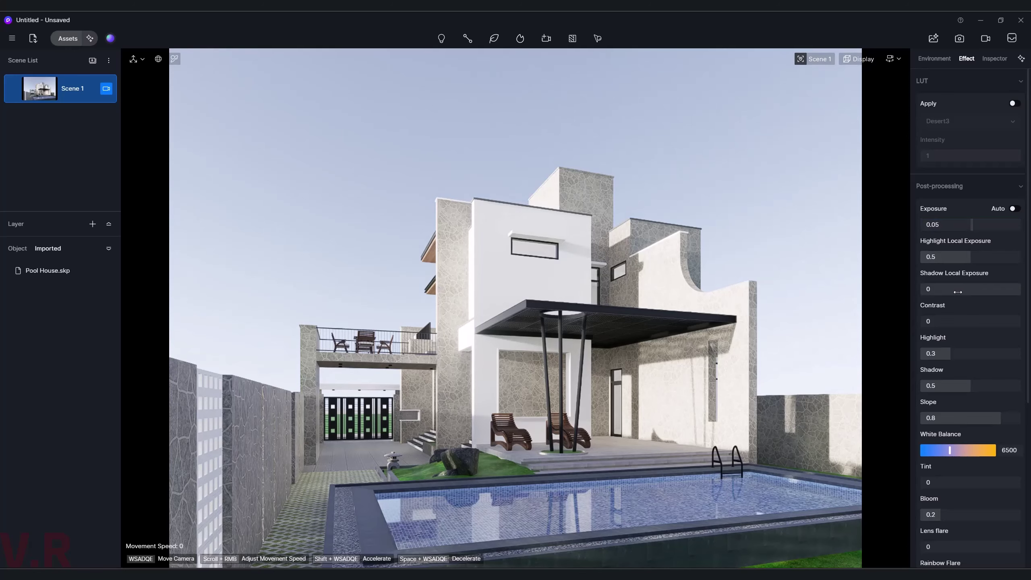
# - Reset shadow local exposure to 0 and set highlight local exposure to 0.75
pyautogui.moveTo(953, 291); pyautogui.dragTo(1020, 290)
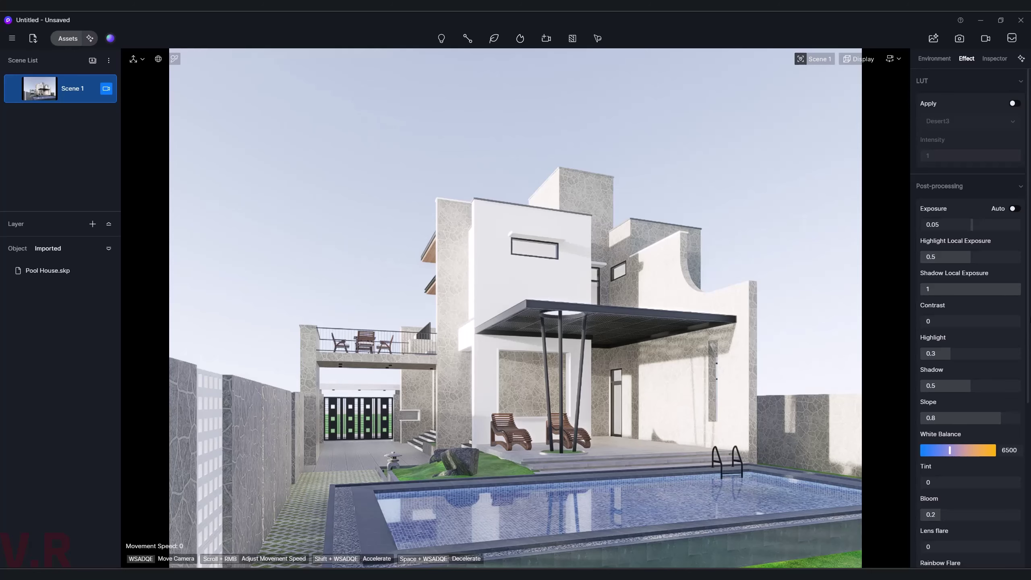
pyautogui.moveTo(1020, 290); pyautogui.dragTo(921, 291)
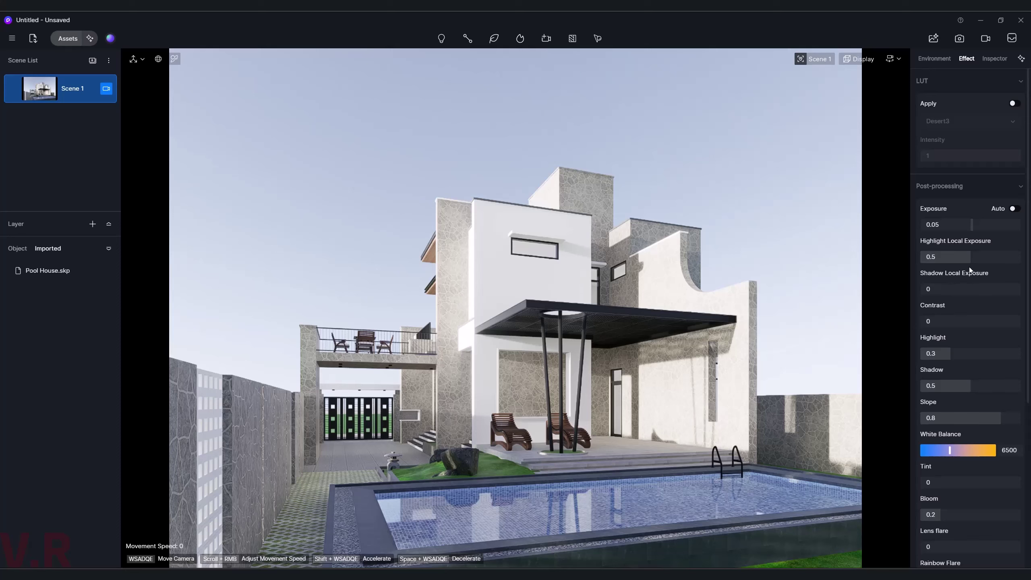
pyautogui.moveTo(972, 259); pyautogui.dragTo(993, 259)
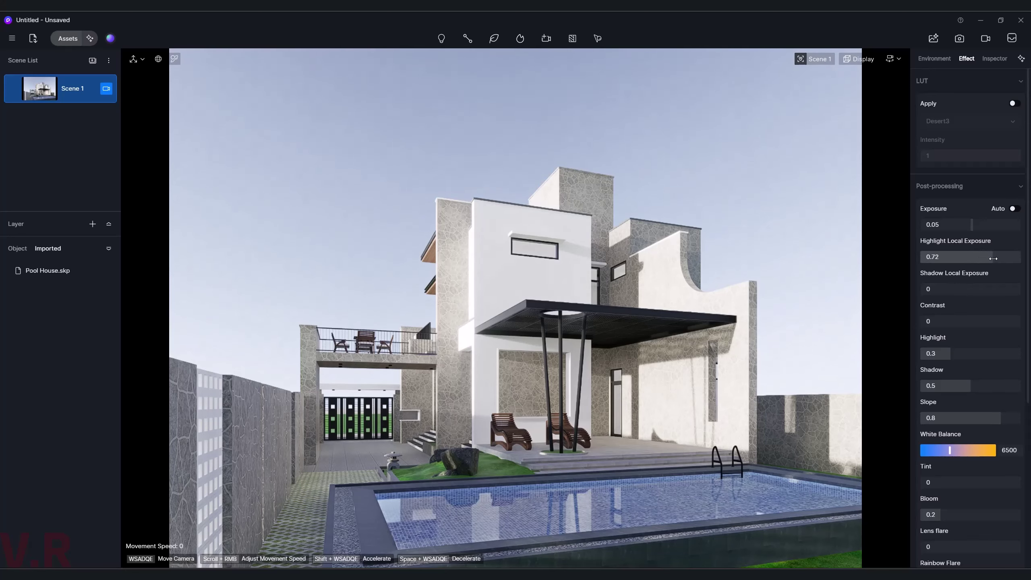
pyautogui.click(976, 259)
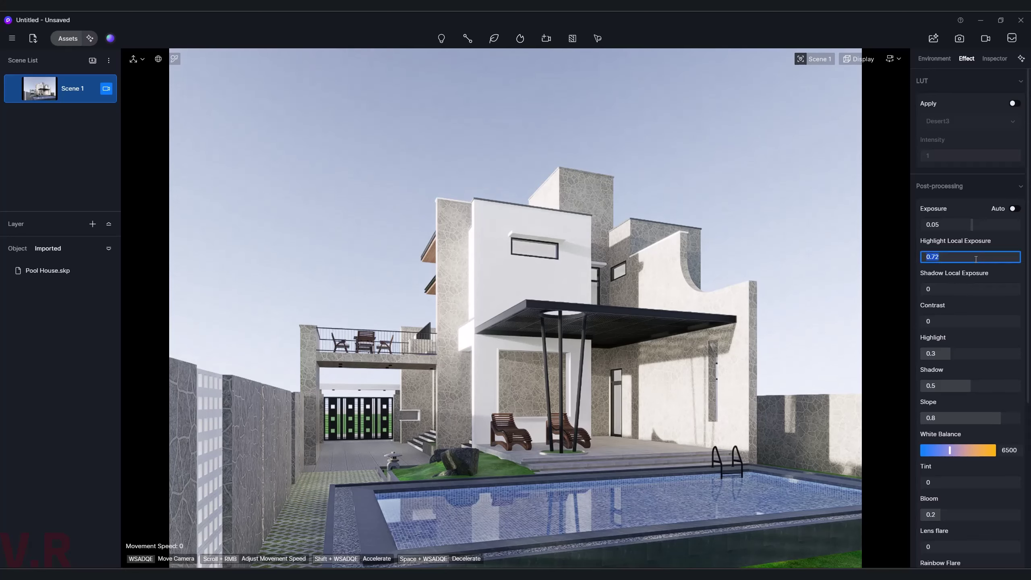
pyautogui.write('0')
pyautogui.press('Return')
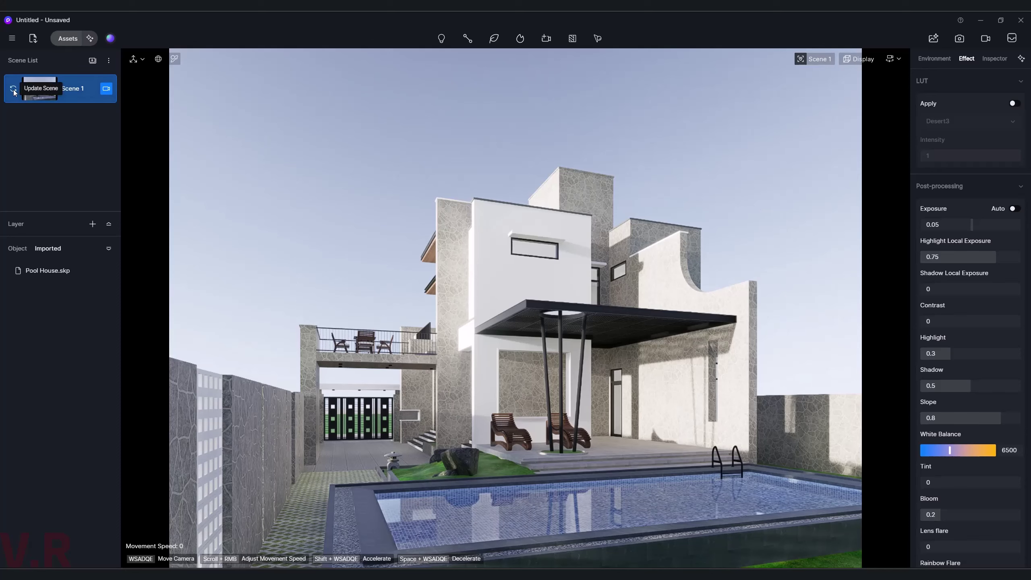
# - Save the new exposure look into Scene 1 and bring up the asset library
pyautogui.click(39, 89)
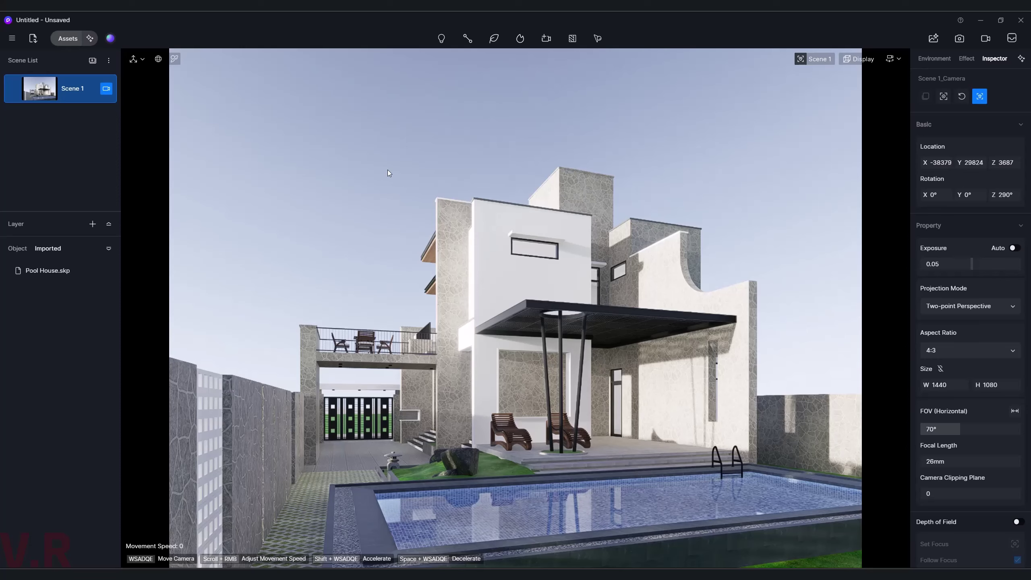
pyautogui.click(67, 38)
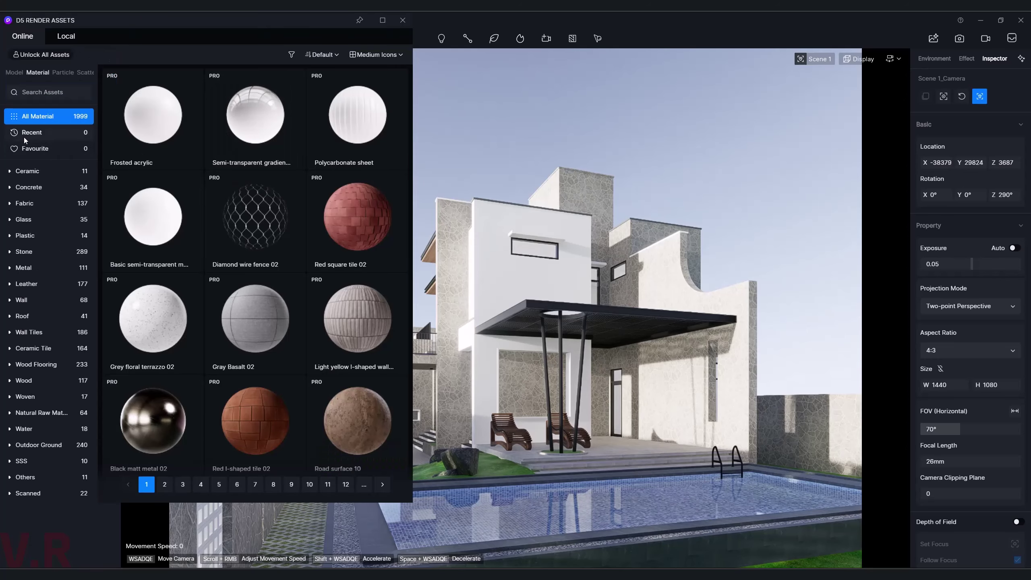
# - Pick the Acrocomia aculeata 02 palm from Model > Nature > Palm, sorted Free First
pyautogui.click(17, 74)
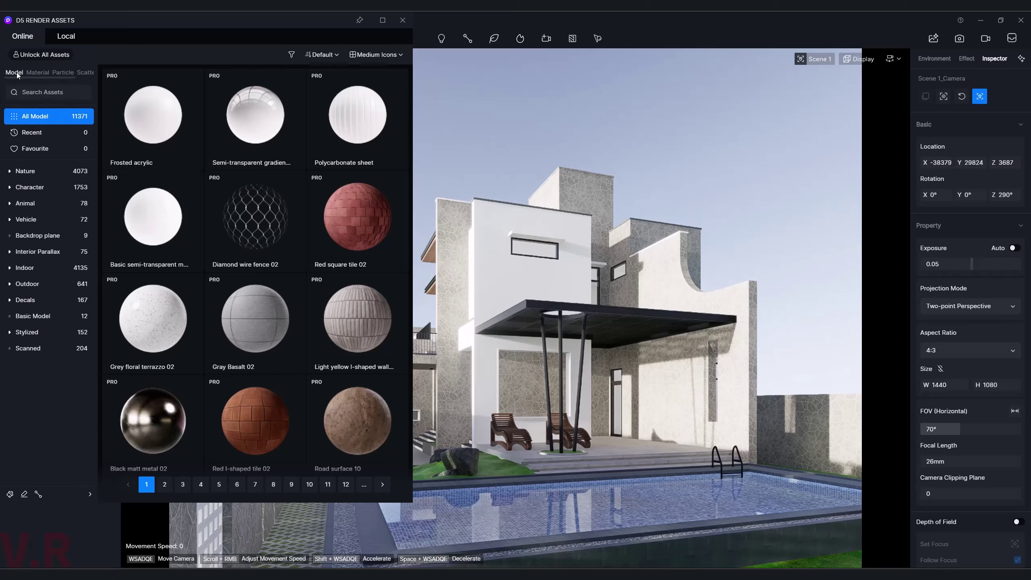
pyautogui.click(30, 173)
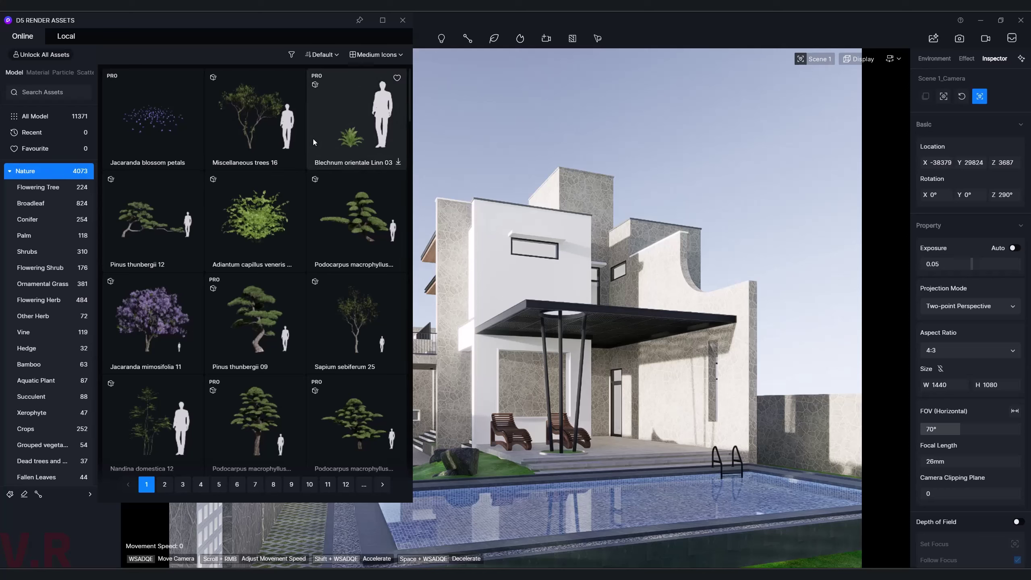
pyautogui.click(327, 56)
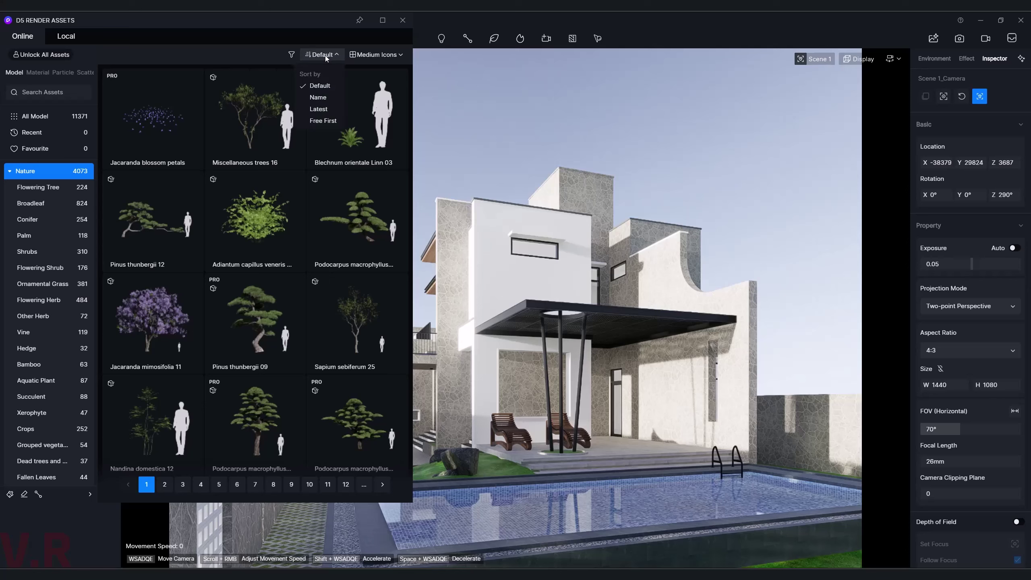
pyautogui.click(320, 121)
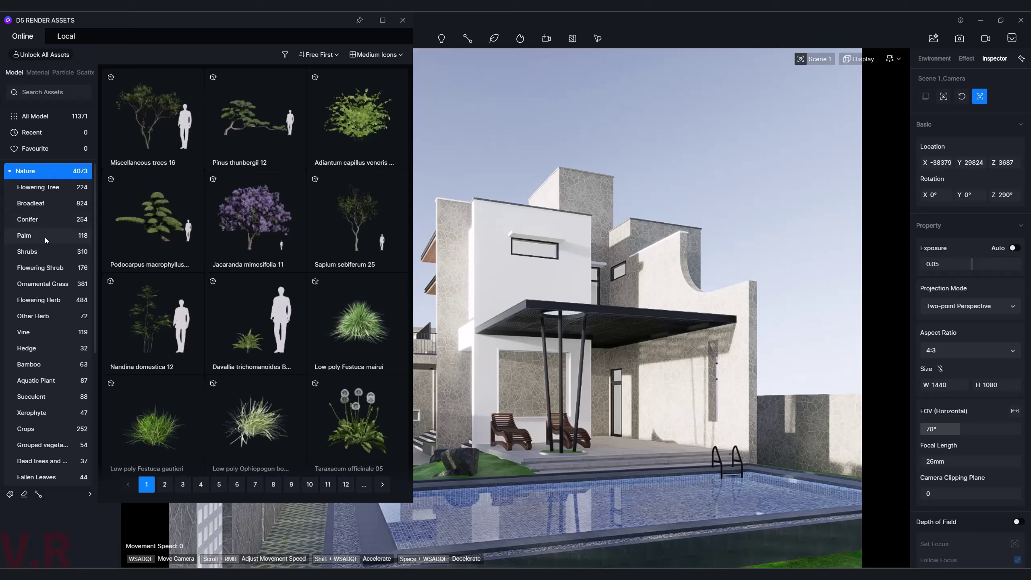
pyautogui.click(46, 236)
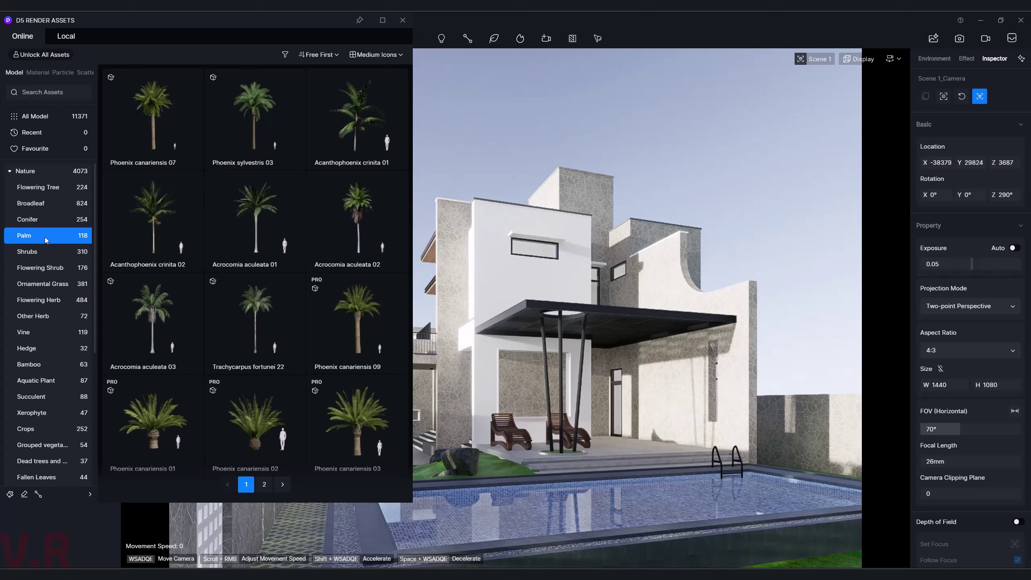
pyautogui.moveTo(357, 221)
pyautogui.click(380, 245)
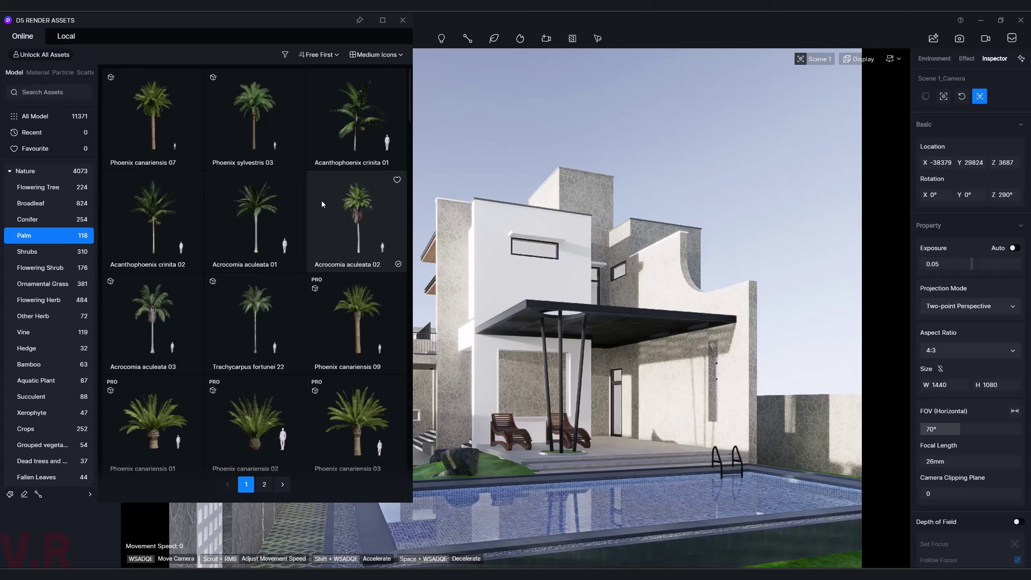
pyautogui.click(325, 213)
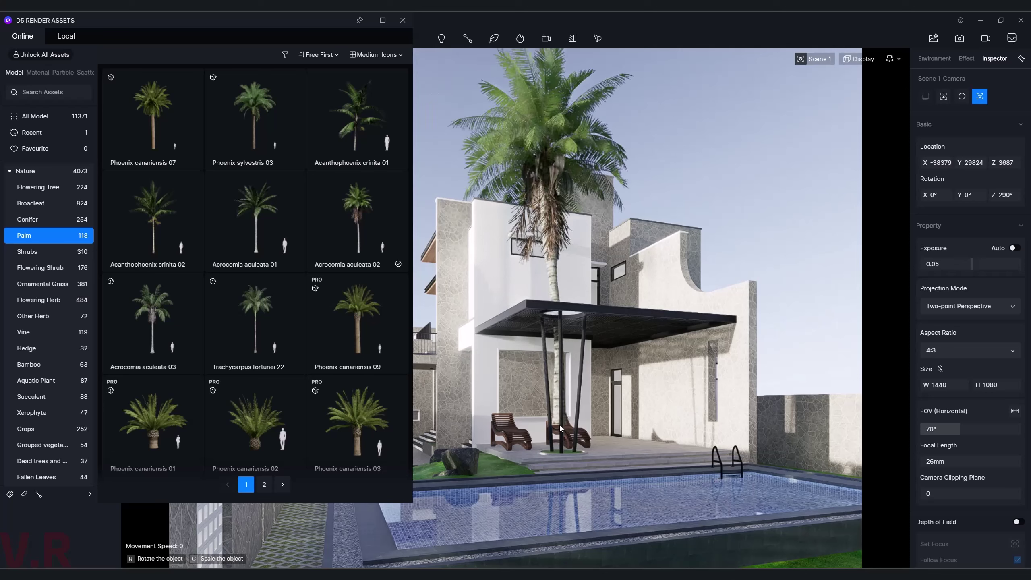
# - Drop the Acrocomia aculeata 02 palm into the deck's round planter and fly in to its base
pyautogui.click(562, 454)
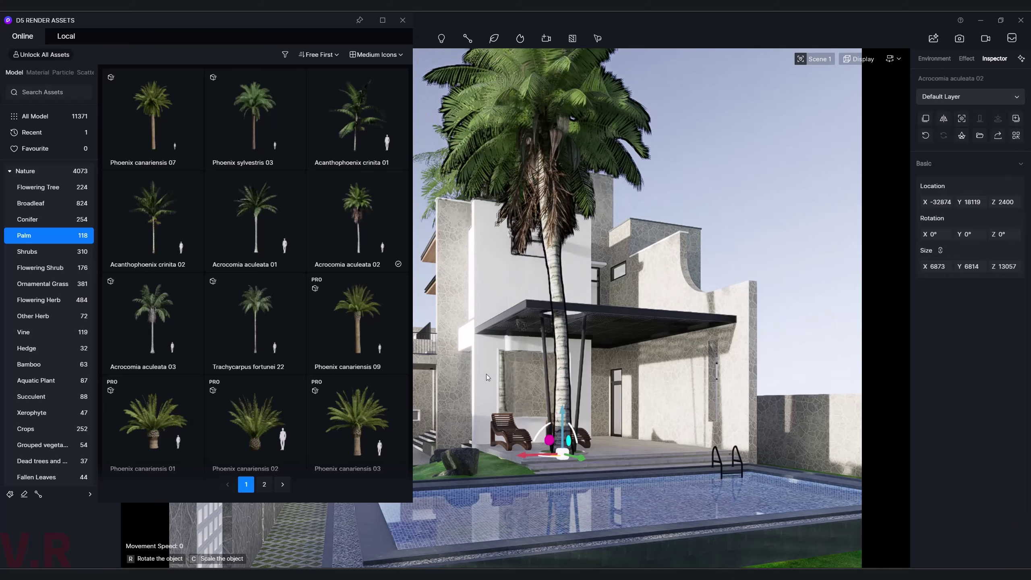
pyautogui.click(402, 19)
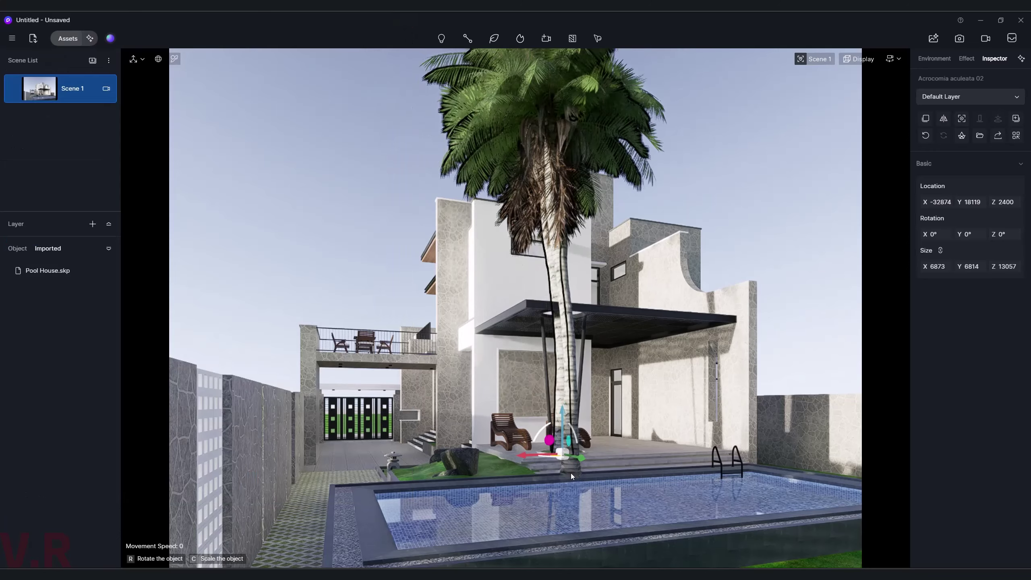
pyautogui.moveTo(572, 466); pyautogui.dragTo(643, 528, button='right')
pyautogui.press('w')
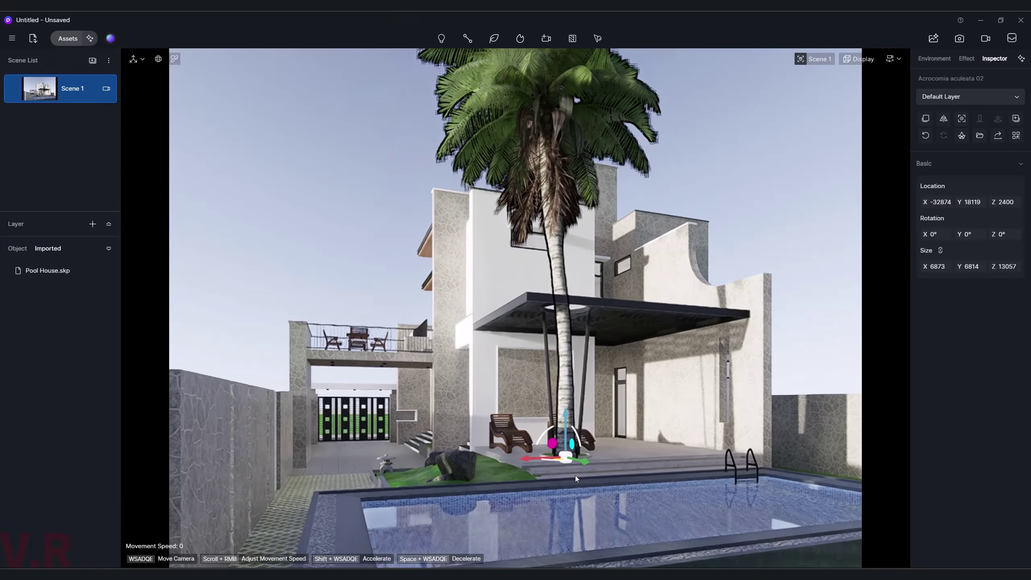
pyautogui.press('w')
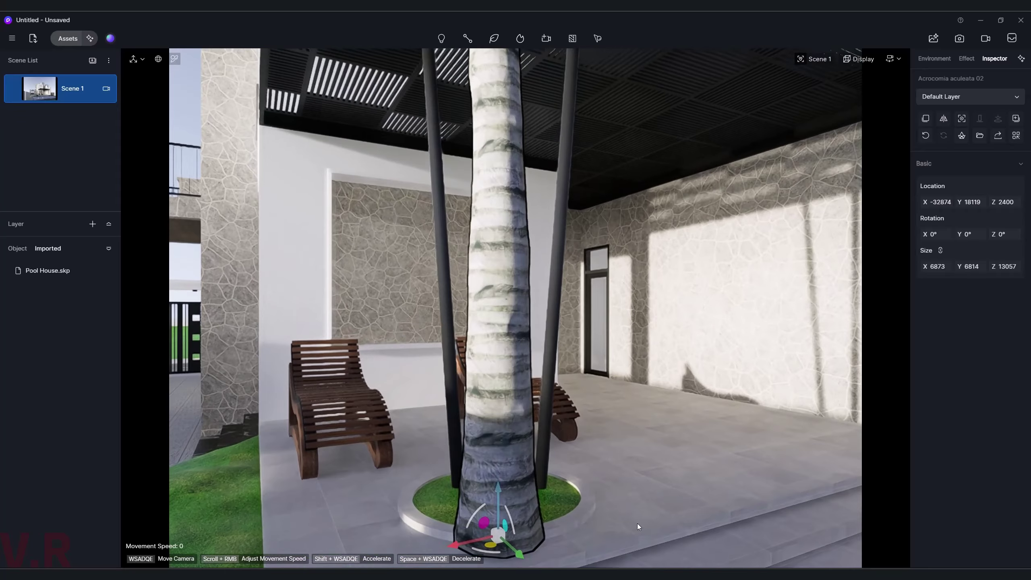
pyautogui.moveTo(642, 529); pyautogui.dragTo(351, 454, button='right')
pyautogui.press('s')
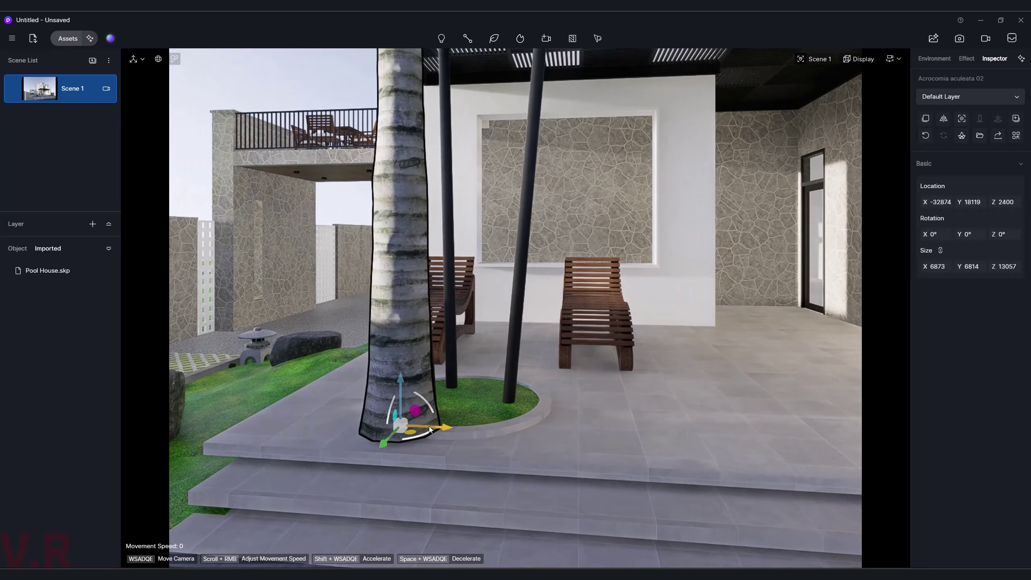
# - Centre the palm in the planter between the loungers and return to the Scene 1 camera
pyautogui.moveTo(412, 433)
pyautogui.mouseDown()
pyautogui.moveTo(421, 440)
pyautogui.moveTo(444, 428)
pyautogui.mouseUp()
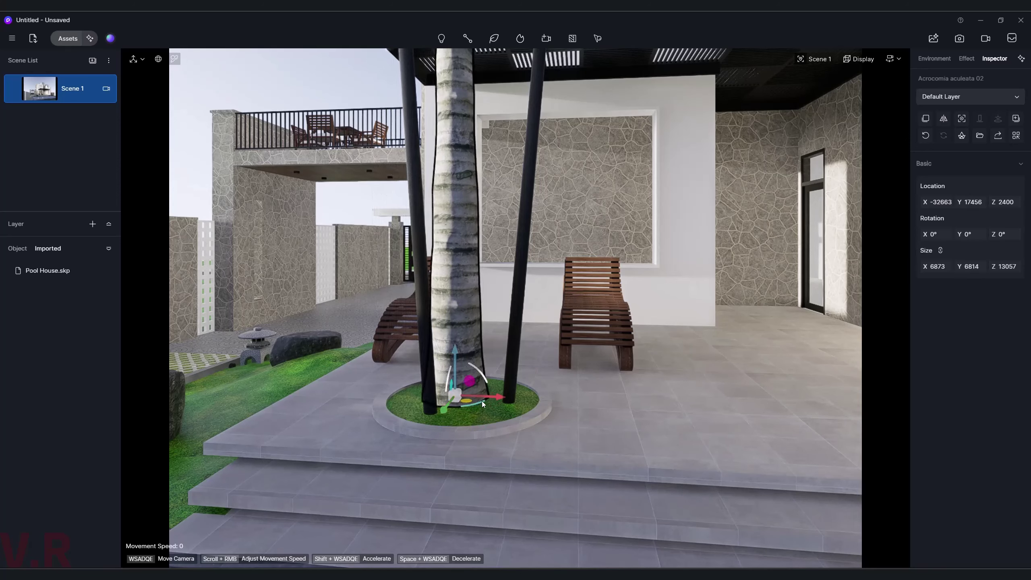
pyautogui.moveTo(494, 398); pyautogui.dragTo(501, 398)
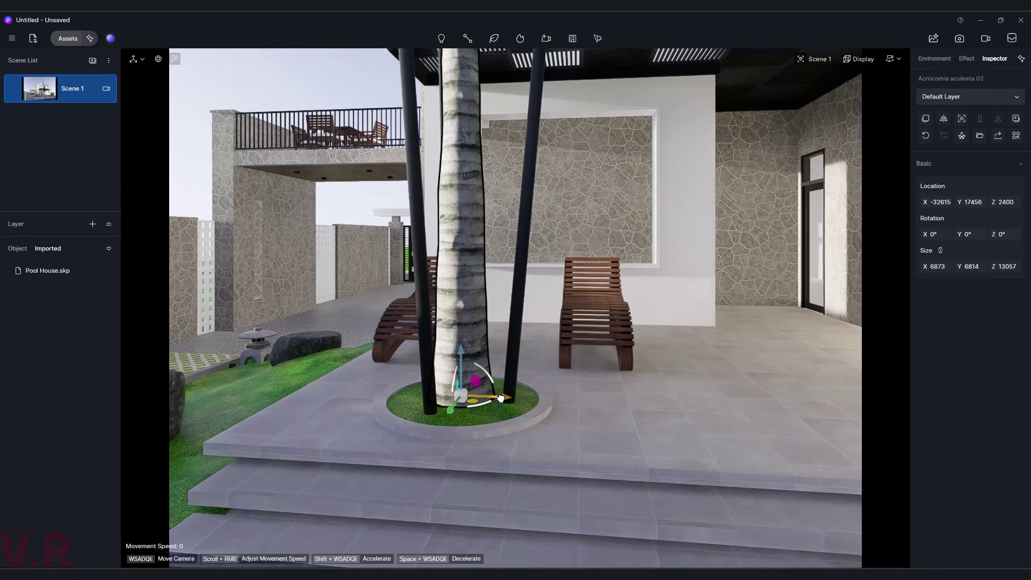
pyautogui.moveTo(500, 398)
pyautogui.mouseDown(button='middle')
pyautogui.moveTo(434, 414)
pyautogui.moveTo(594, 429)
pyautogui.moveTo(359, 419)
pyautogui.moveTo(516, 487)
pyautogui.moveTo(569, 498)
pyautogui.moveTo(386, 465)
pyautogui.moveTo(589, 478)
pyautogui.moveTo(478, 467)
pyautogui.mouseUp(button='middle')
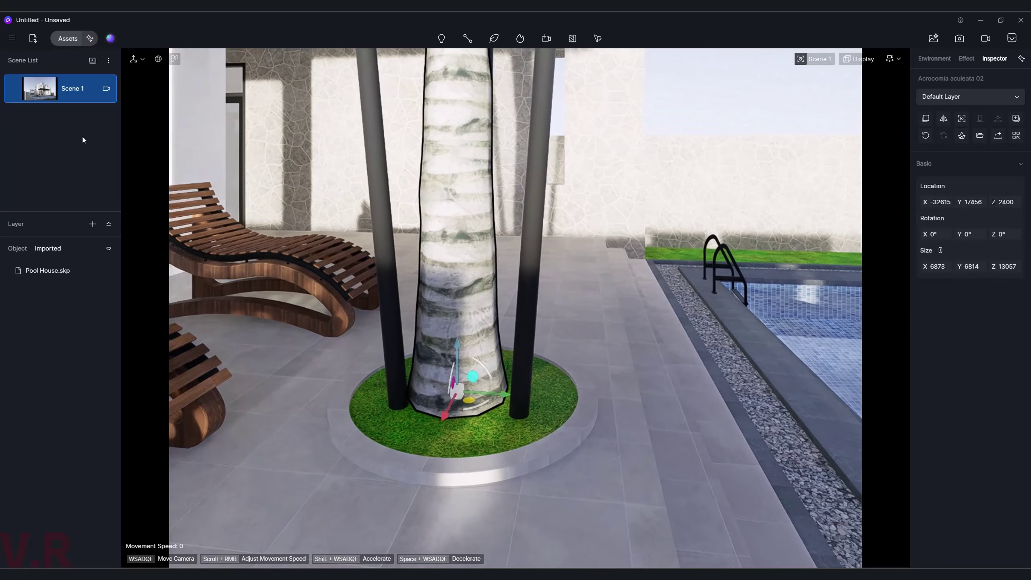
pyautogui.click(46, 91)
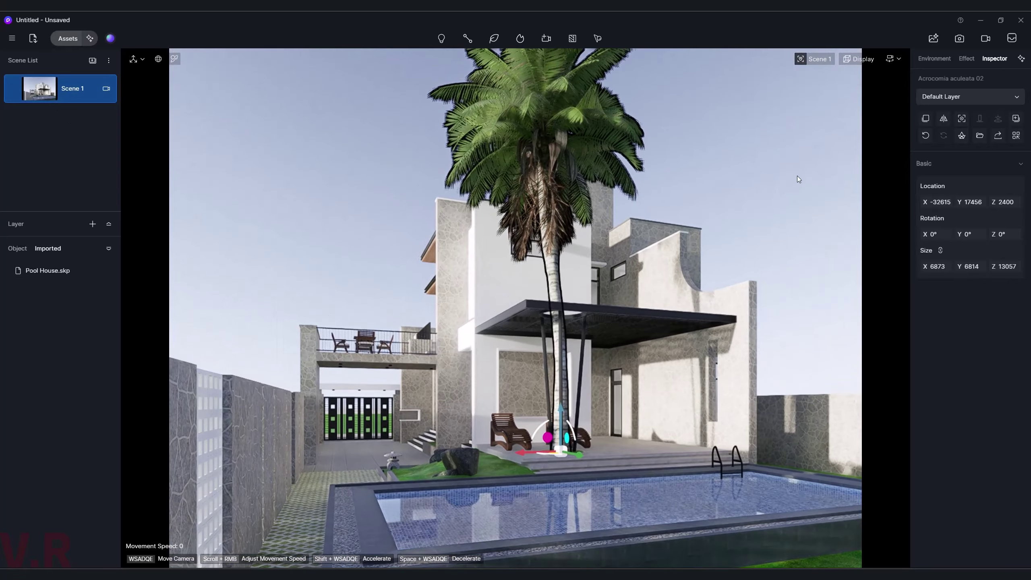
pyautogui.click(798, 179)
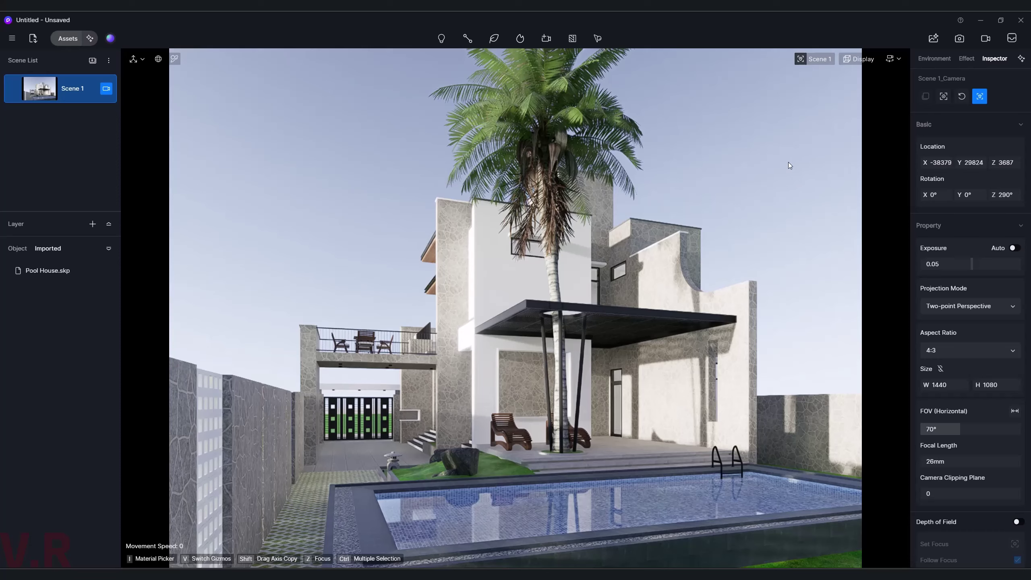
# - Scale the deck palm down slightly, then bring the Palm models back up in the library
pyautogui.click(558, 288)
pyautogui.press('v')
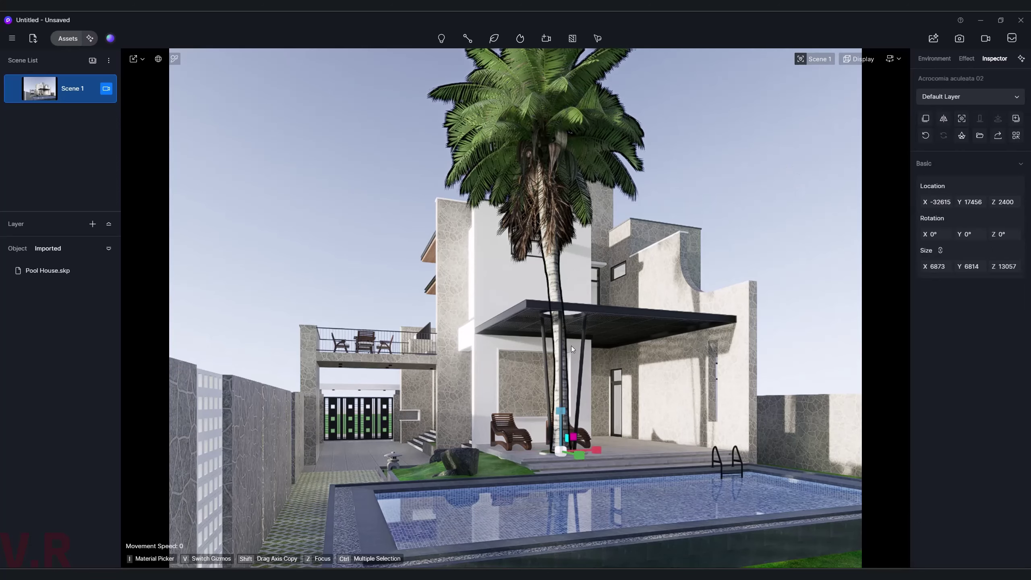
pyautogui.moveTo(560, 414); pyautogui.dragTo(561, 420)
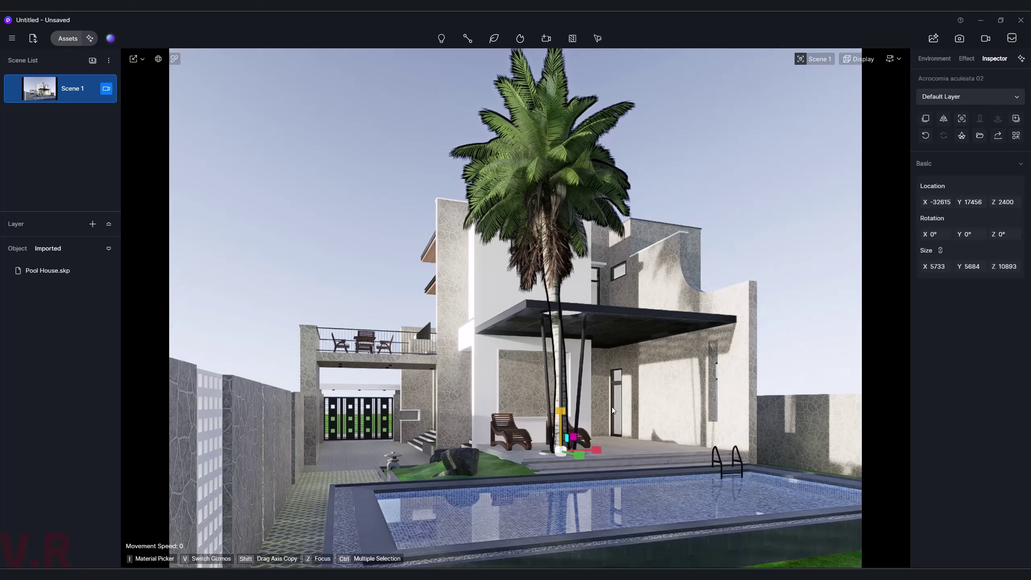
pyautogui.press('Escape')
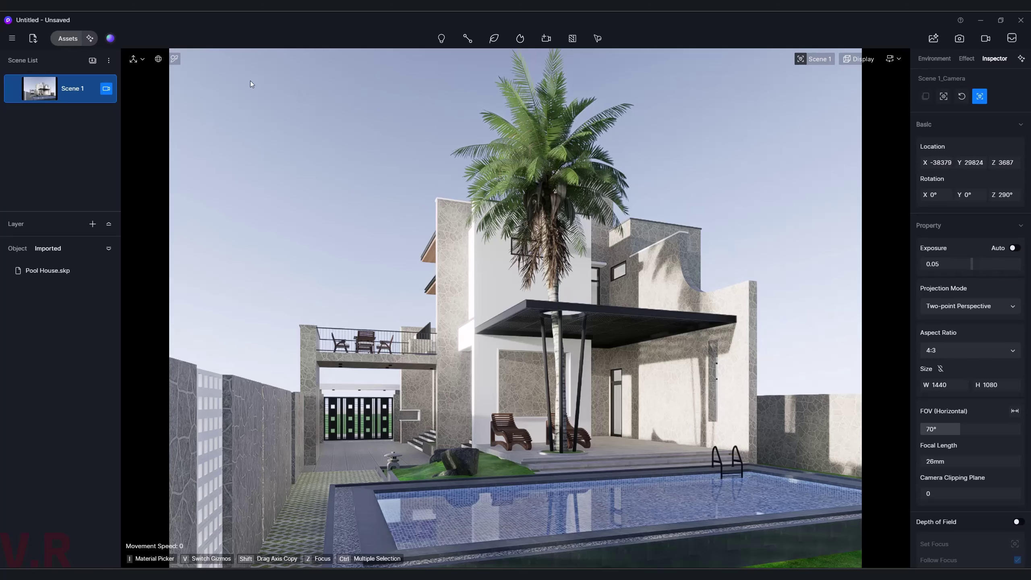
pyautogui.click(61, 38)
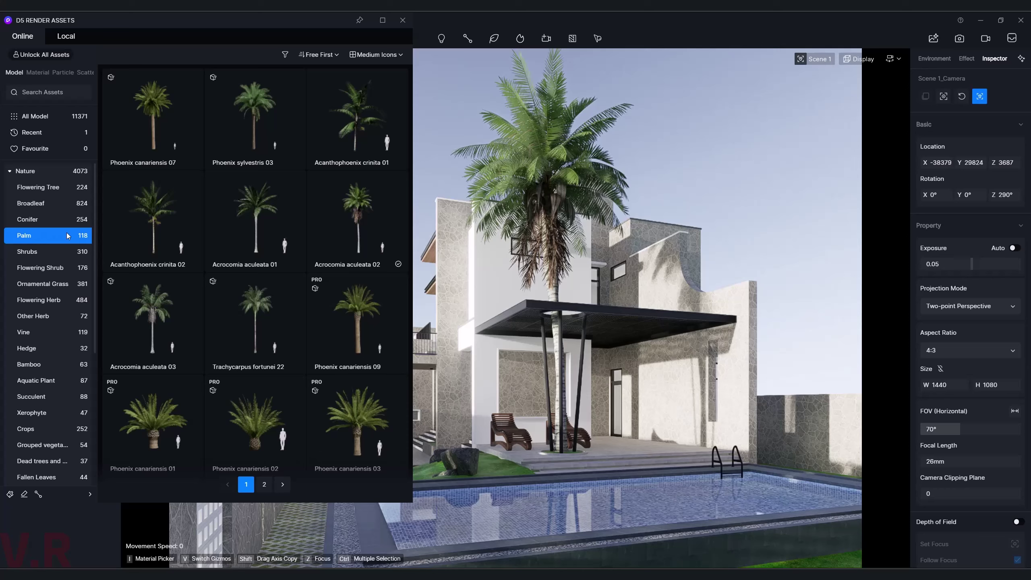
pyautogui.moveTo(153, 322)
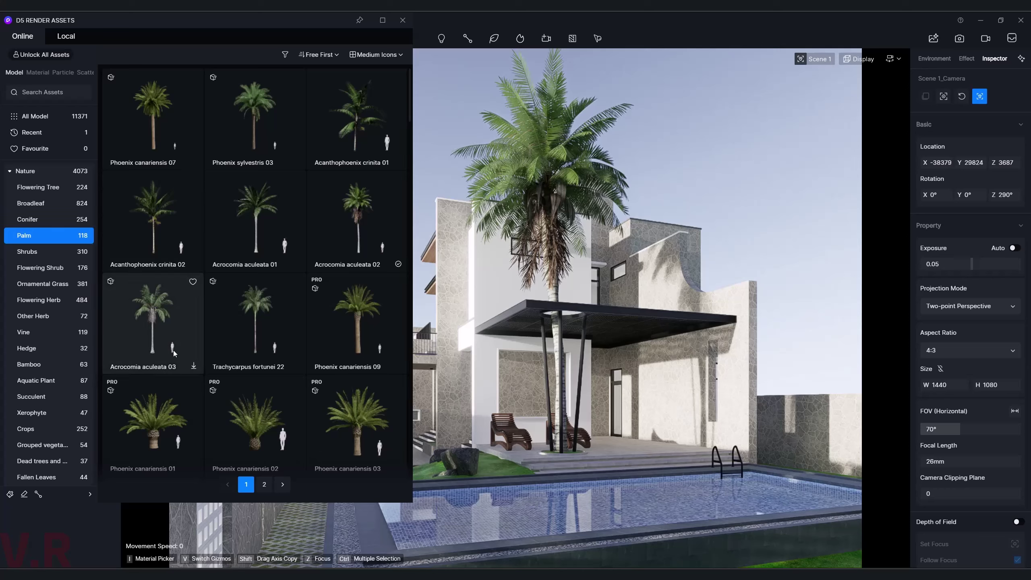
# - Download both palms and place Trachycarpus fortunei 22 at the pool's right end
pyautogui.click(174, 354)
pyautogui.click(258, 337)
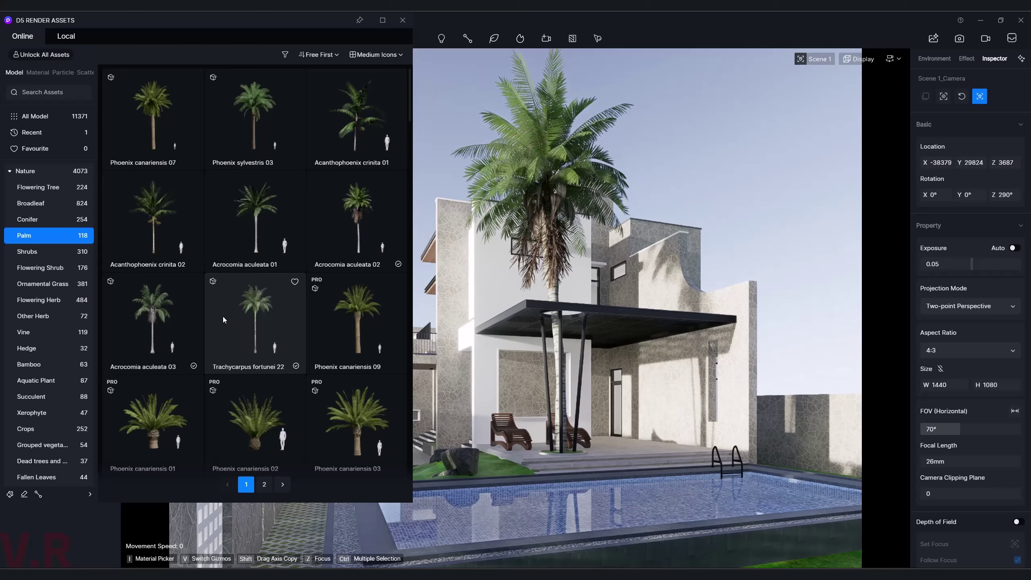
pyautogui.click(219, 326)
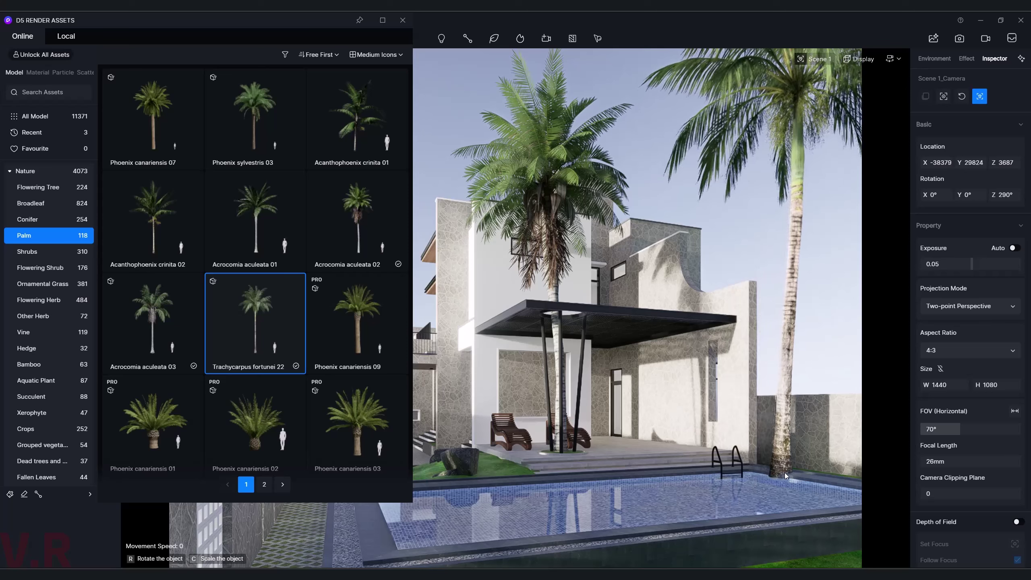
pyautogui.click(791, 469)
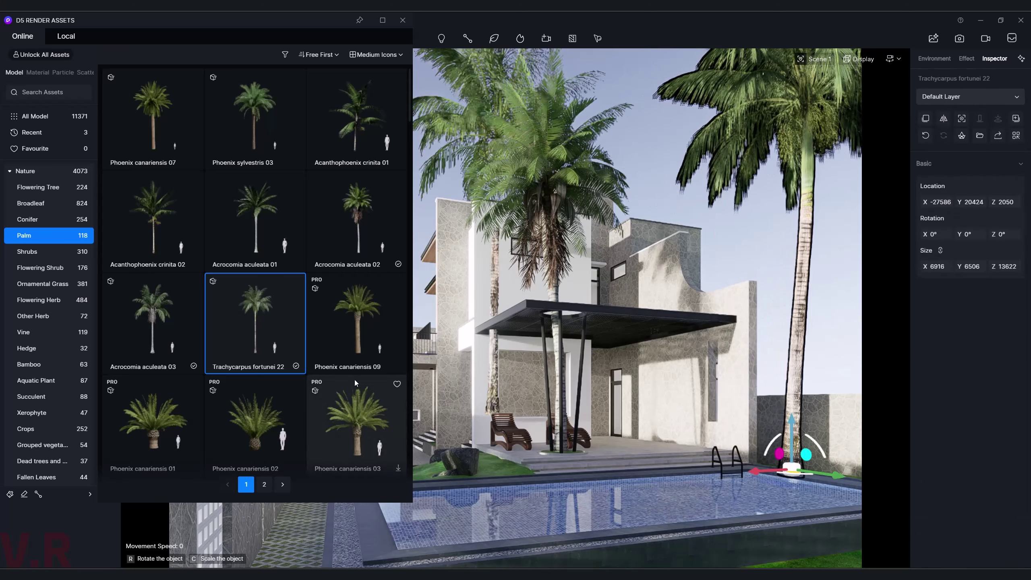
pyautogui.moveTo(398, 12); pyautogui.dragTo(399, 15)
pyautogui.click(402, 25)
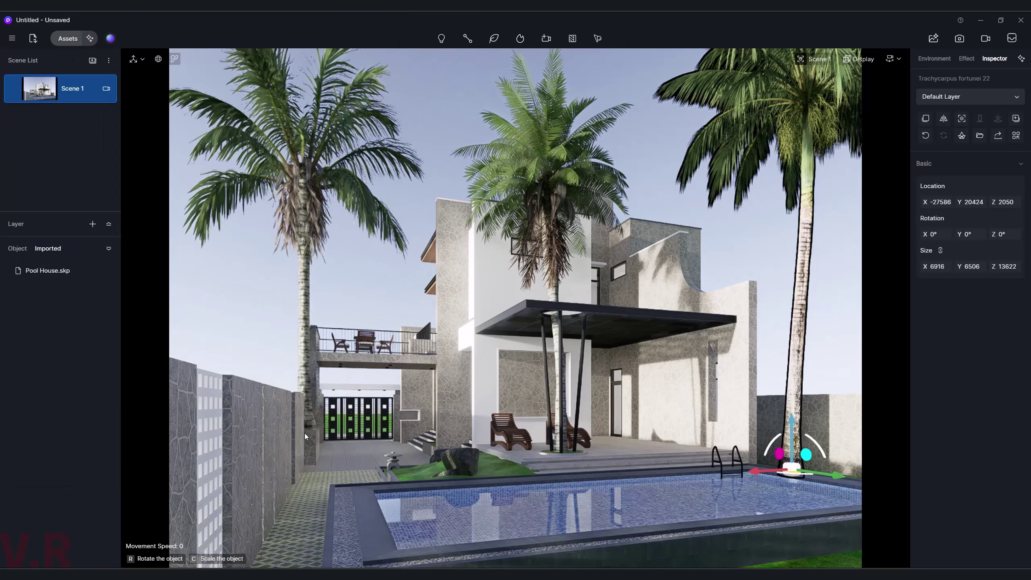
# - Place Acrocomia aculeata 03 near the gate, then select and focus on the Trachycarpus palm
pyautogui.click(332, 443)
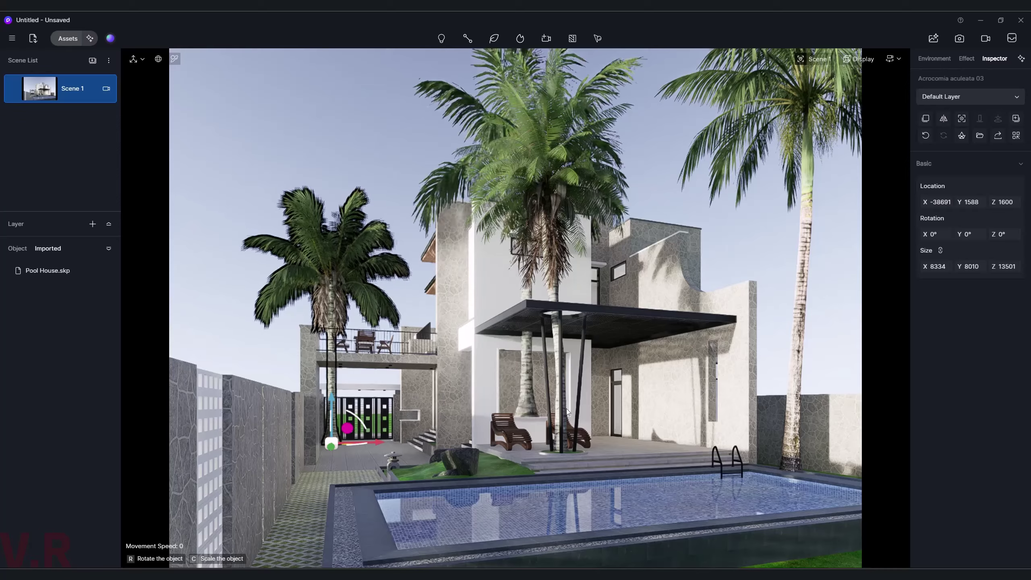
pyautogui.moveTo(332, 443); pyautogui.dragTo(625, 419, button='right')
pyautogui.rightClick(634, 422)
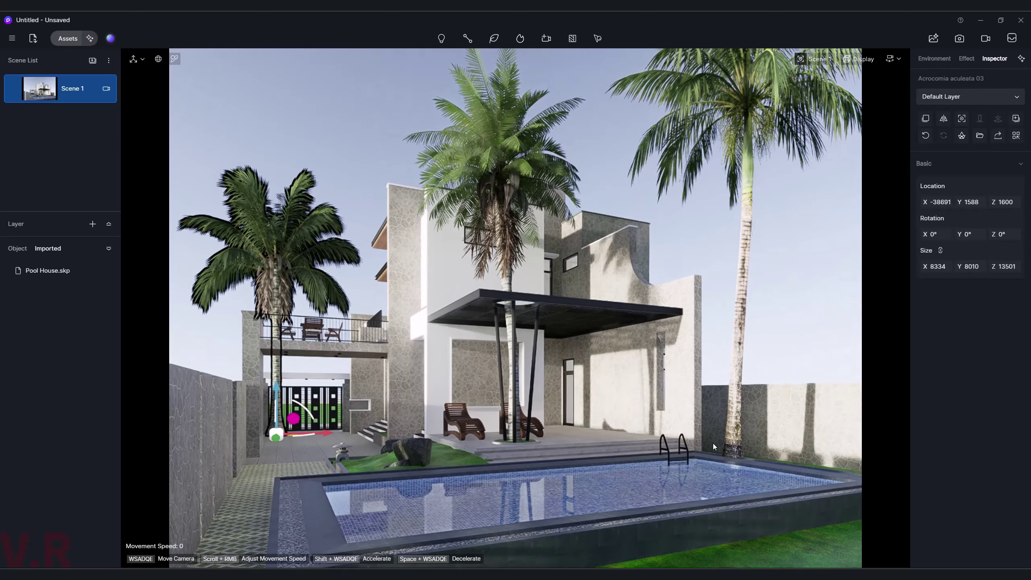
pyautogui.click(729, 450)
pyautogui.press('z')
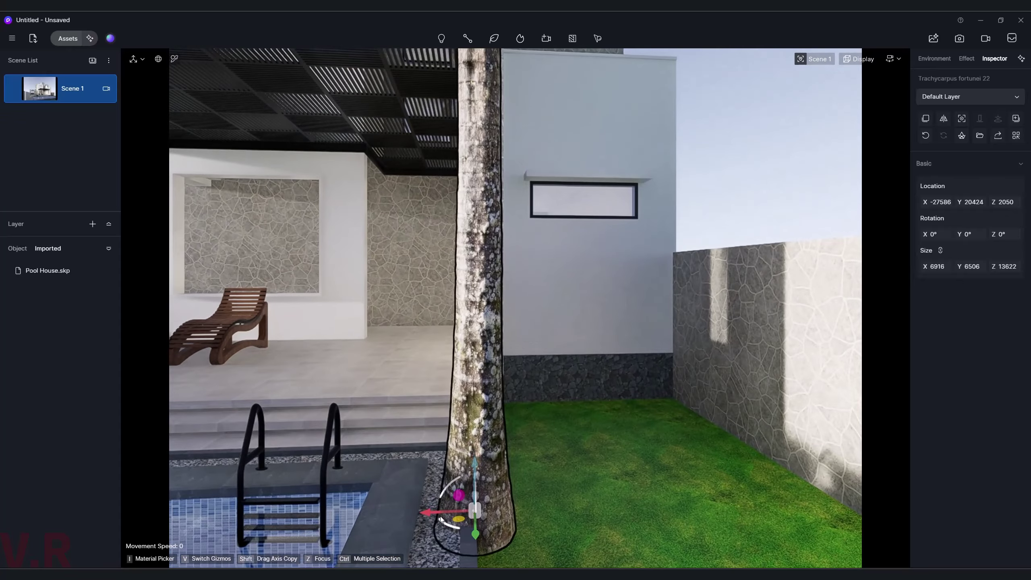
# - Move the Trachycarpus palm right onto the lawn, nudging it back along Y and lowering it
pyautogui.moveTo(429, 514)
pyautogui.mouseDown()
pyautogui.moveTo(707, 501)
pyautogui.moveTo(613, 413)
pyautogui.moveTo(619, 420)
pyautogui.mouseUp()
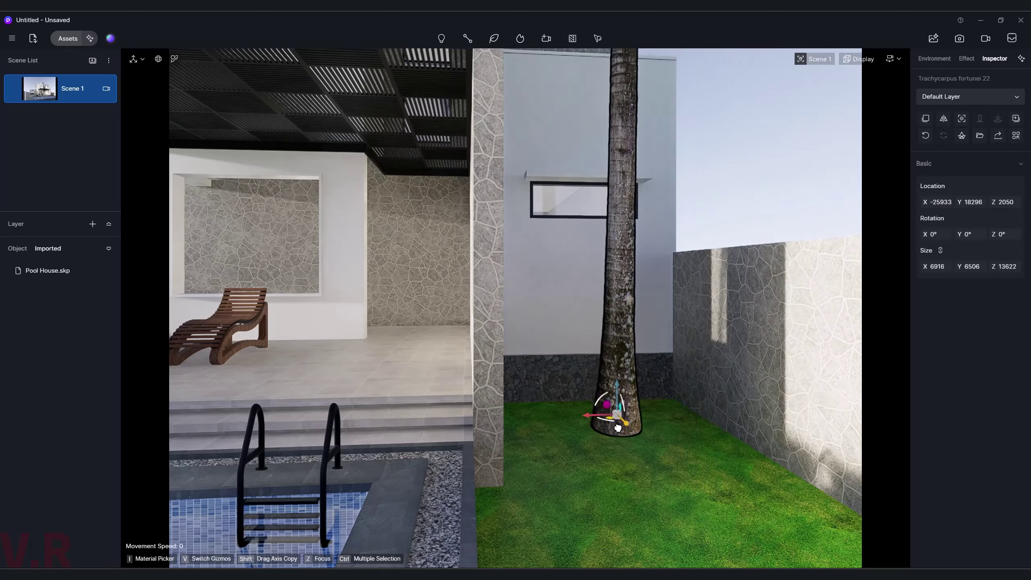
pyautogui.click(39, 88)
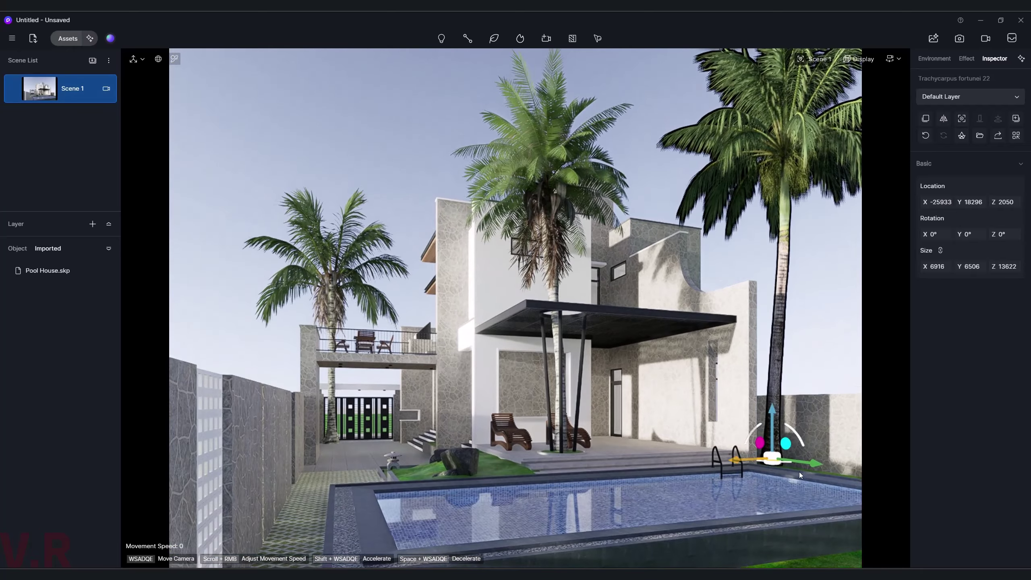
pyautogui.moveTo(817, 467); pyautogui.dragTo(809, 466)
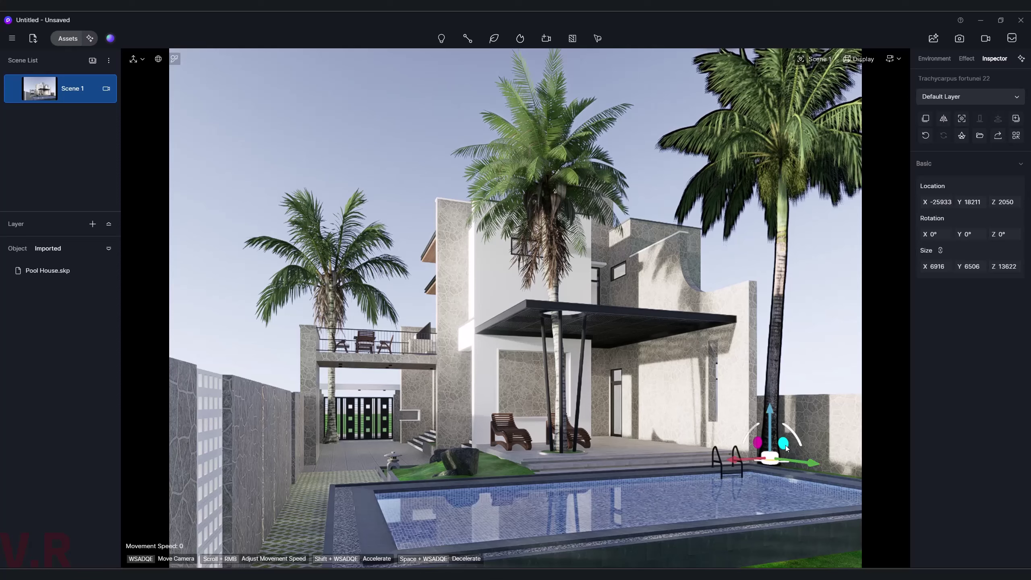
pyautogui.moveTo(771, 430); pyautogui.dragTo(772, 435)
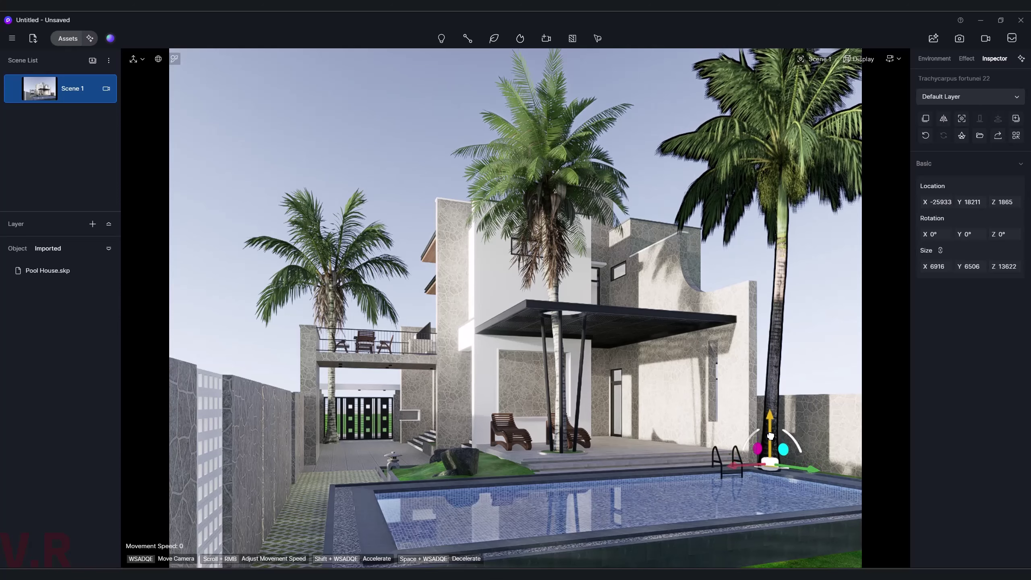
pyautogui.click(833, 348)
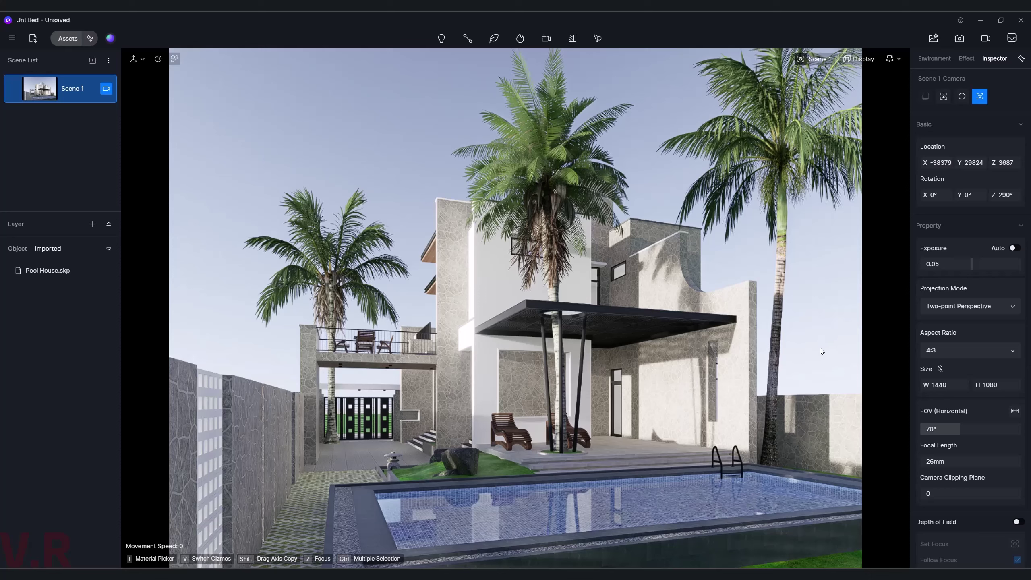
# - Fine-tune the Trachycarpus palm's height to settle it at X -25933, Y 18211, Z 1916
pyautogui.click(777, 324)
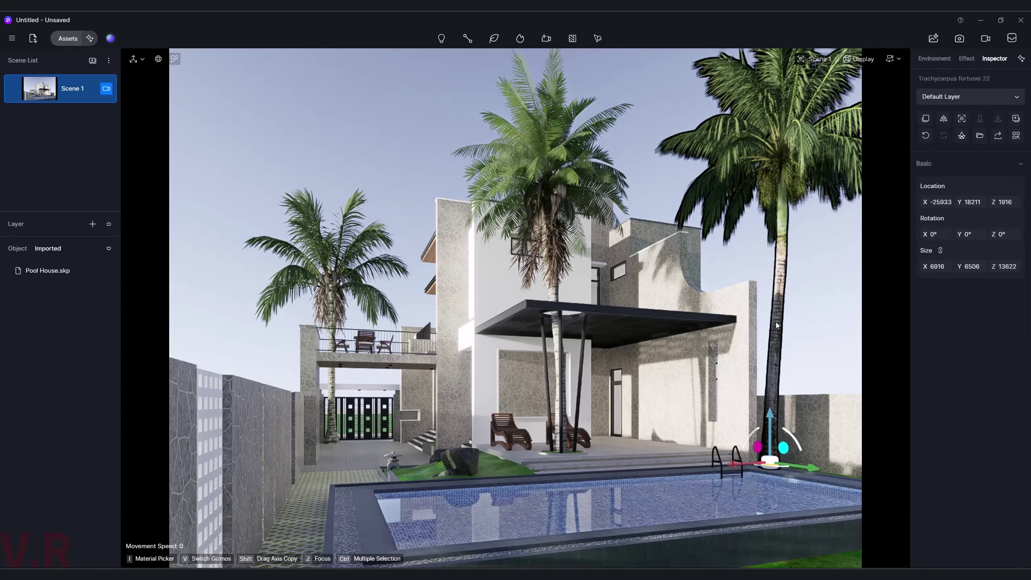
pyautogui.click(816, 334)
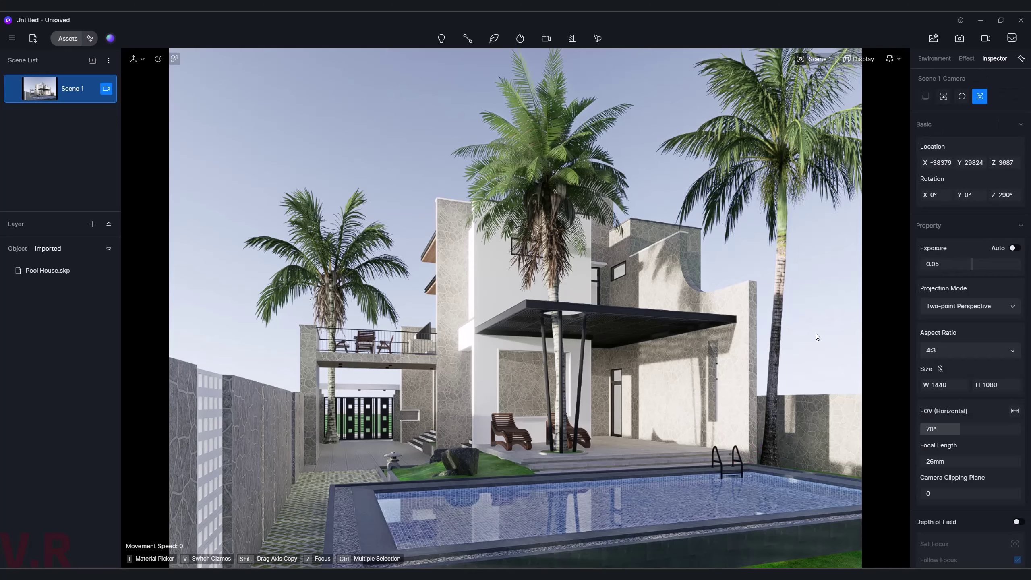
pyautogui.click(778, 329)
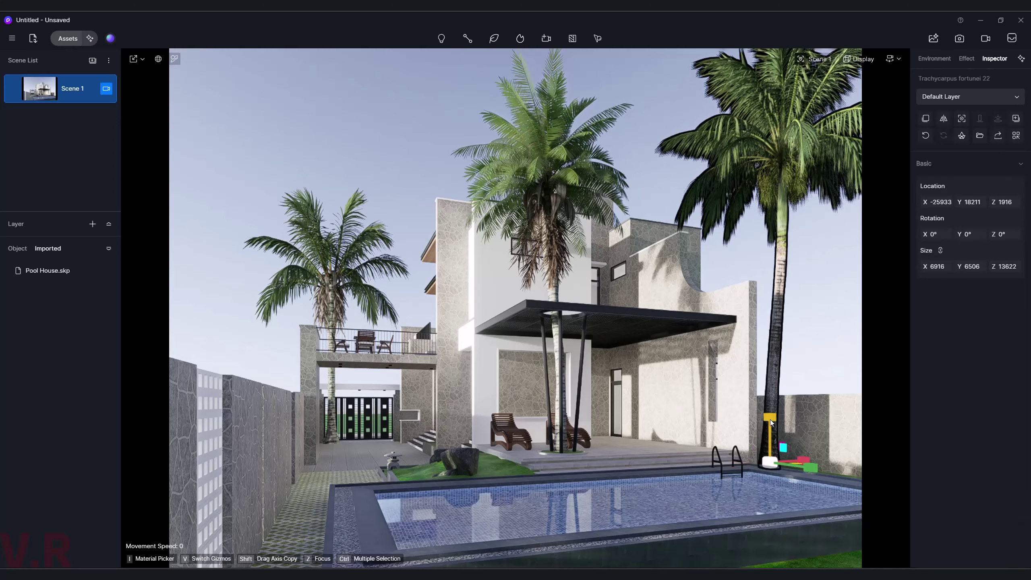
pyautogui.moveTo(770, 421); pyautogui.dragTo(771, 431)
# - Select the Acrocomia aculeata 03 palm by the gate and swing the view toward the entrance stairs
pyautogui.click(818, 365)
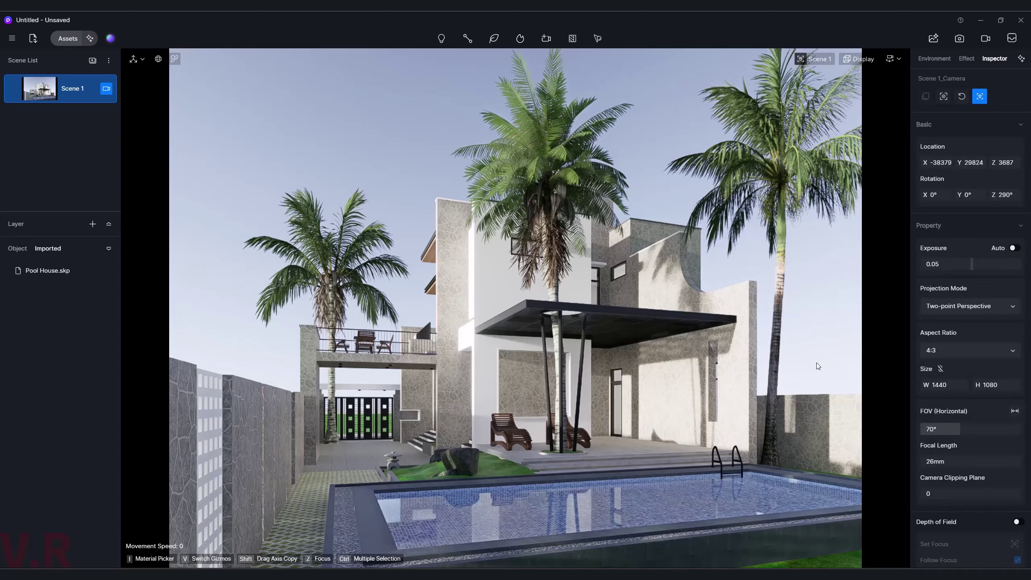
pyautogui.click(355, 313)
pyautogui.scroll(-3, 296, 403)
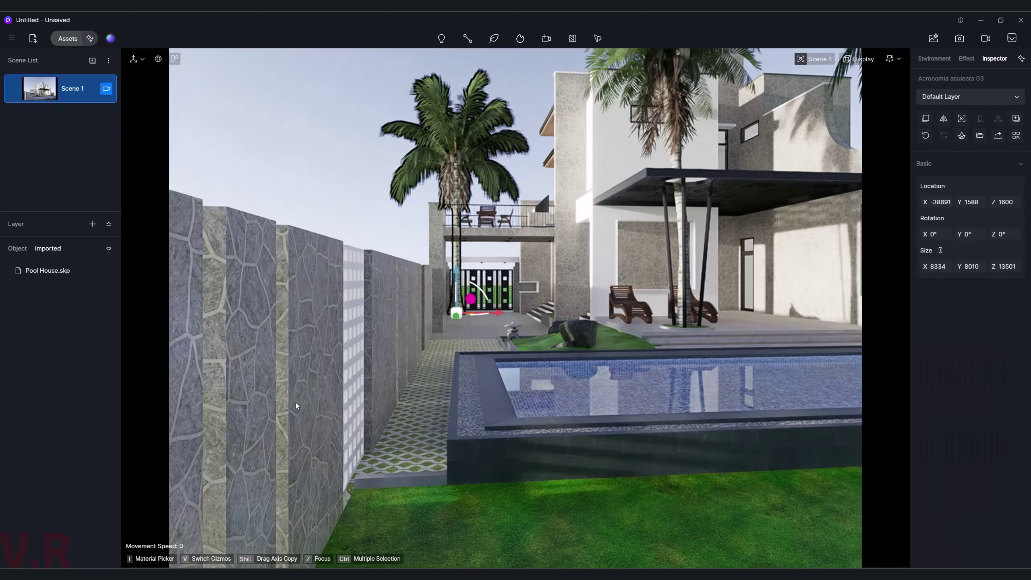
pyautogui.scroll(-3, 310, 414)
pyautogui.scroll(-3, 277, 414)
pyautogui.scroll(-2, 259, 399)
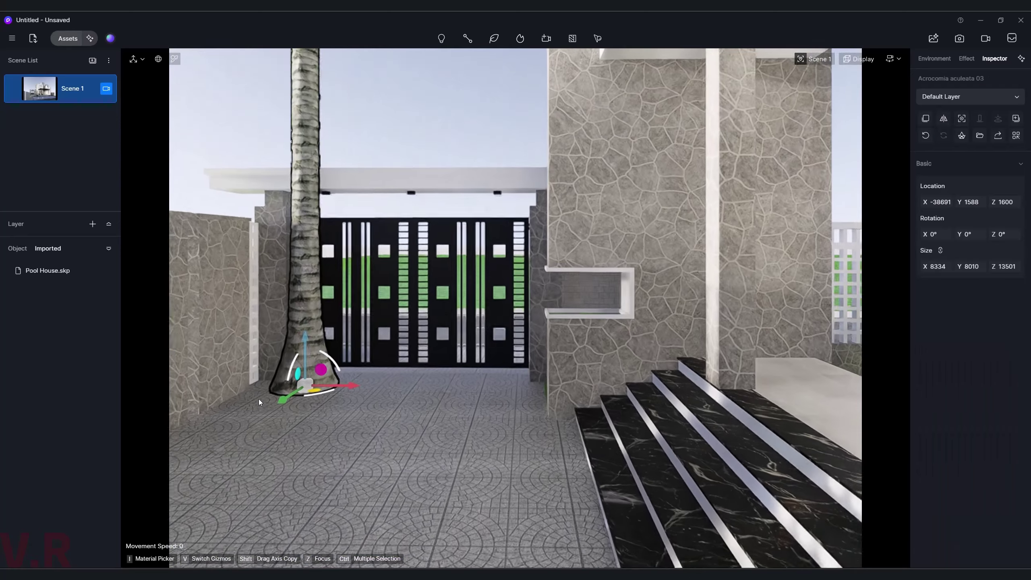
pyautogui.scroll(3, 254, 405)
pyautogui.moveTo(254, 406)
pyautogui.mouseDown(button='middle')
pyautogui.moveTo(322, 547)
pyautogui.moveTo(382, 408)
pyautogui.moveTo(362, 471)
pyautogui.moveTo(439, 481)
pyautogui.moveTo(464, 450)
pyautogui.mouseUp(button='middle')
pyautogui.moveTo(482, 404)
pyautogui.mouseDown(button='middle')
pyautogui.moveTo(632, 396)
pyautogui.moveTo(604, 408)
pyautogui.moveTo(739, 391)
pyautogui.moveTo(987, 231)
pyautogui.moveTo(941, 187)
pyautogui.moveTo(630, 356)
pyautogui.mouseUp(button='middle')
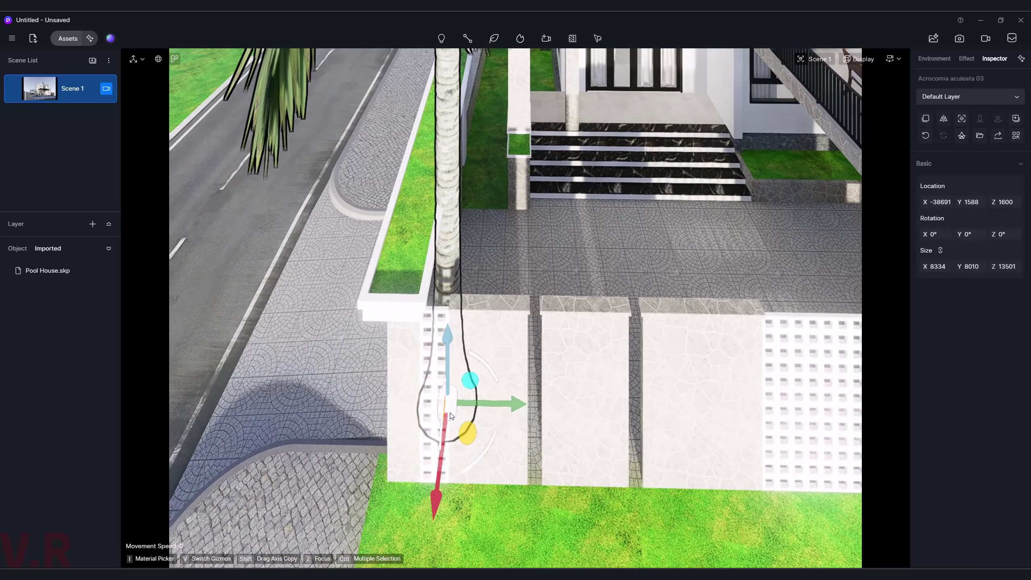
# - Move the palm into the planting strip by the front stairs at X -33526, Y 1765, Z 1532
pyautogui.moveTo(451, 408); pyautogui.dragTo(484, 198)
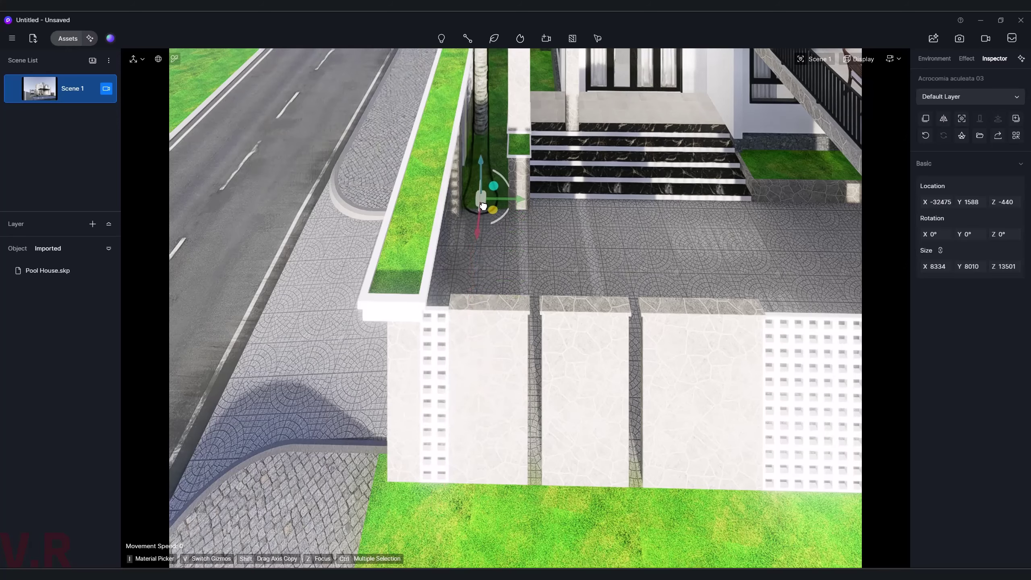
pyautogui.scroll(-5, 521, 285)
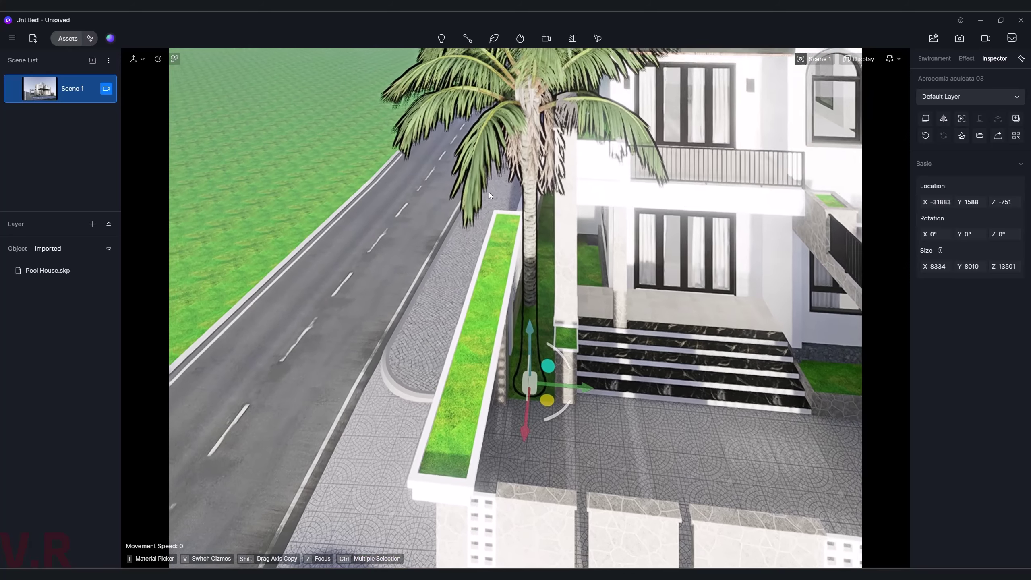
pyautogui.moveTo(505, 344); pyautogui.dragTo(502, 267)
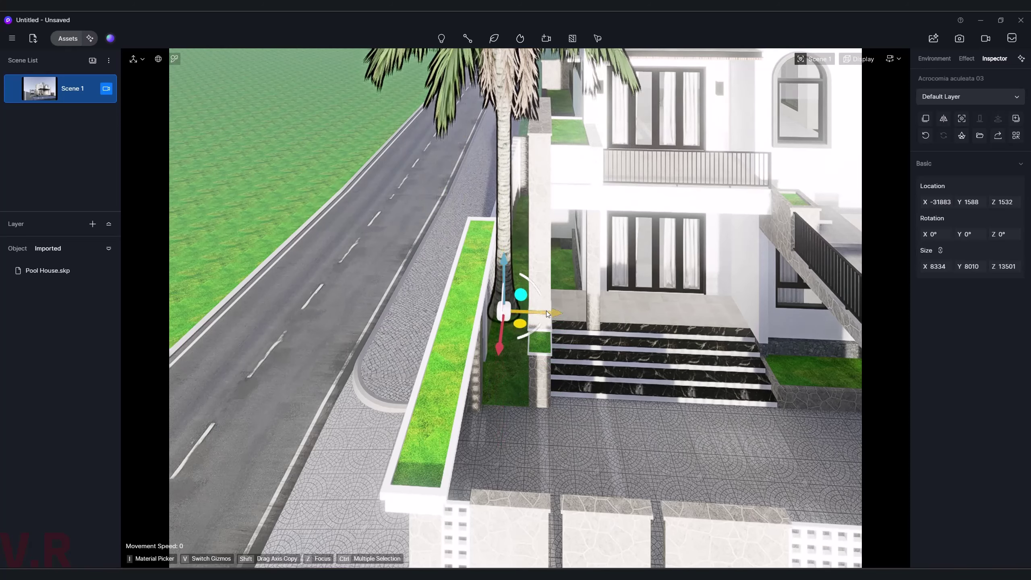
pyautogui.moveTo(543, 311); pyautogui.dragTo(549, 311)
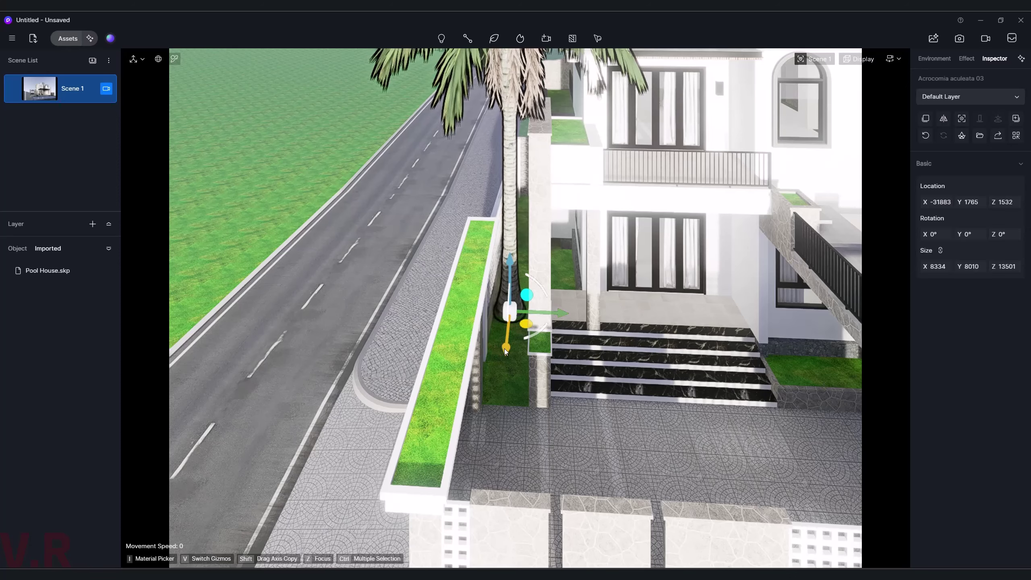
pyautogui.moveTo(505, 349); pyautogui.dragTo(351, 301)
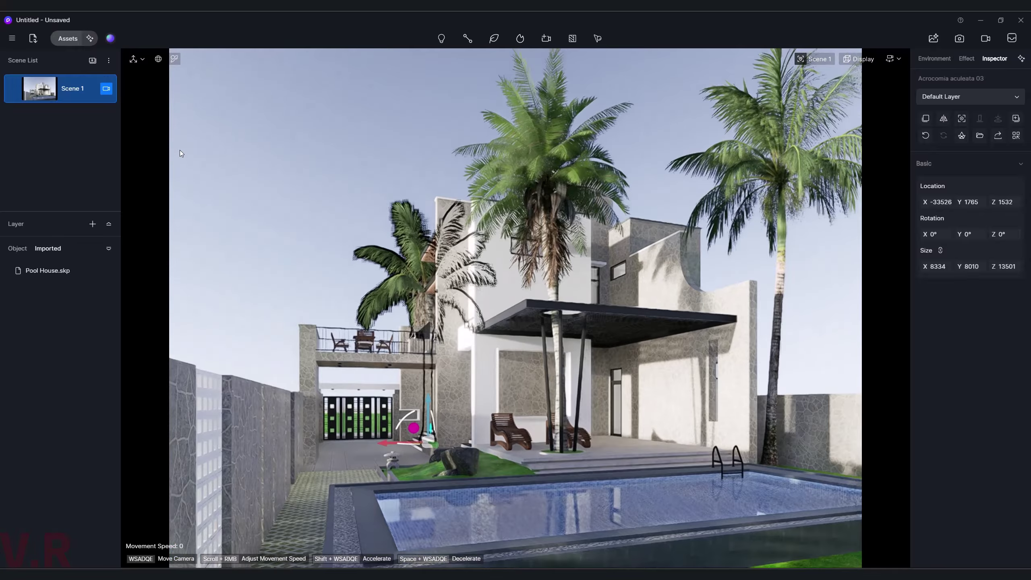
pyautogui.click(180, 150)
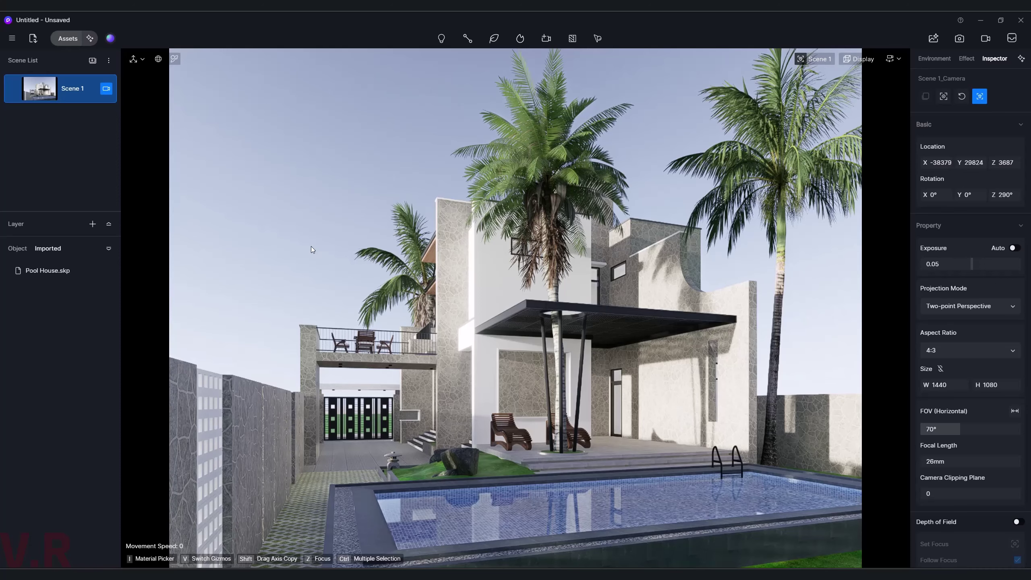
# - Download Miscellaneous trees 16, Fagus grandifolia 03 and Ilex vomitoria 03 from the Broadleaf trees
pyautogui.click(66, 38)
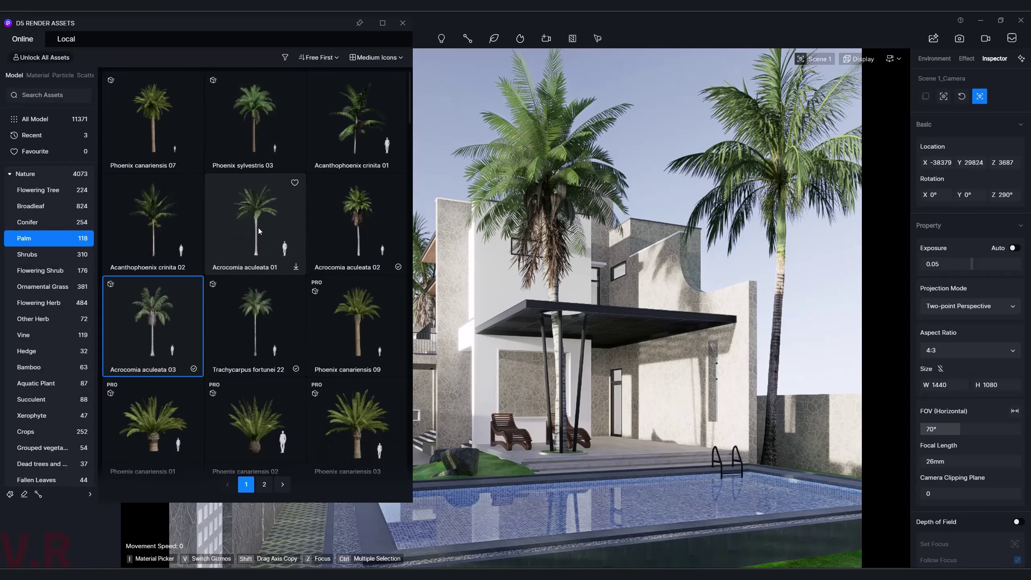
pyautogui.scroll(-2, 257, 228)
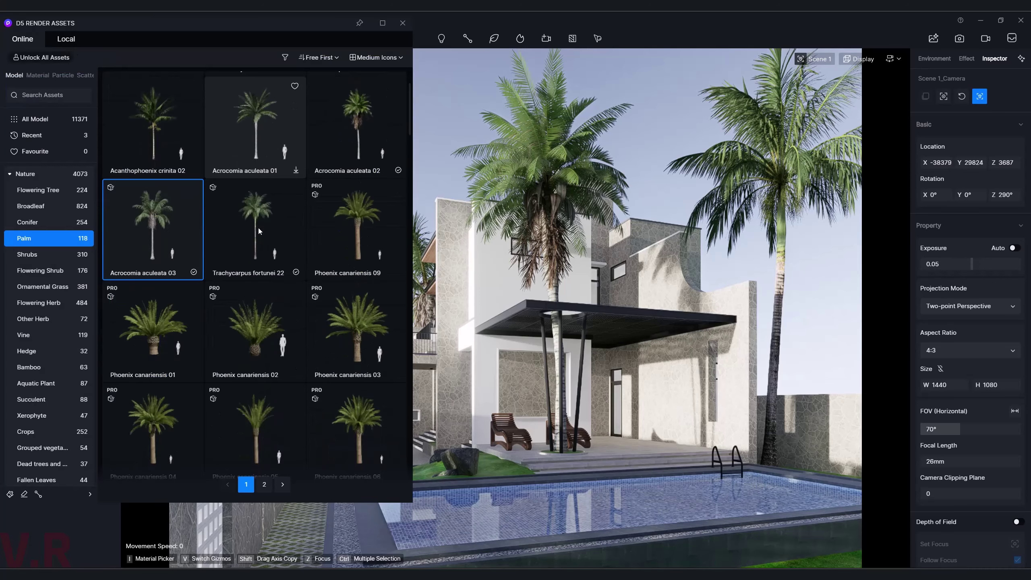
pyautogui.click(32, 191)
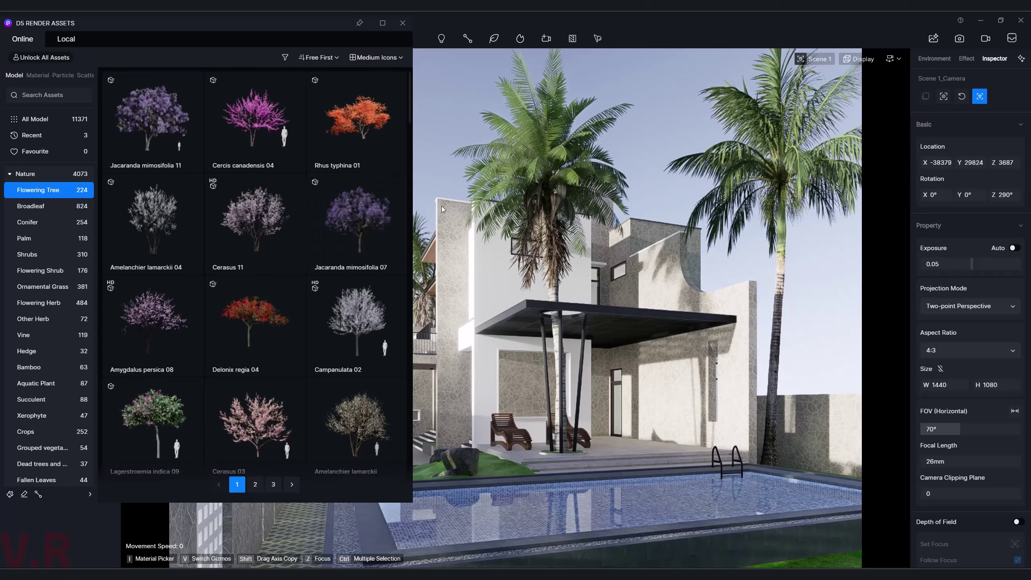
pyautogui.click(39, 205)
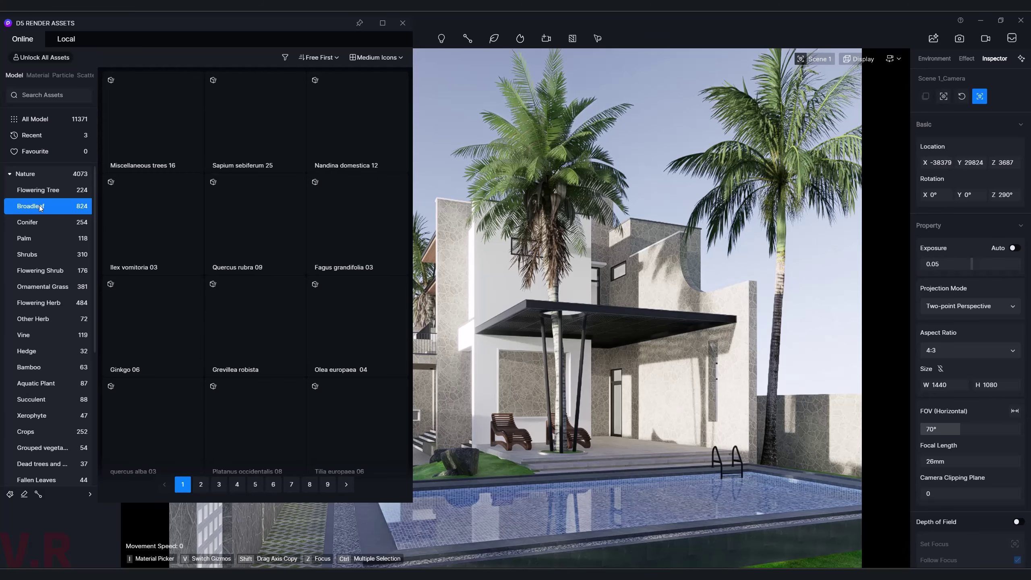
pyautogui.moveTo(357, 224)
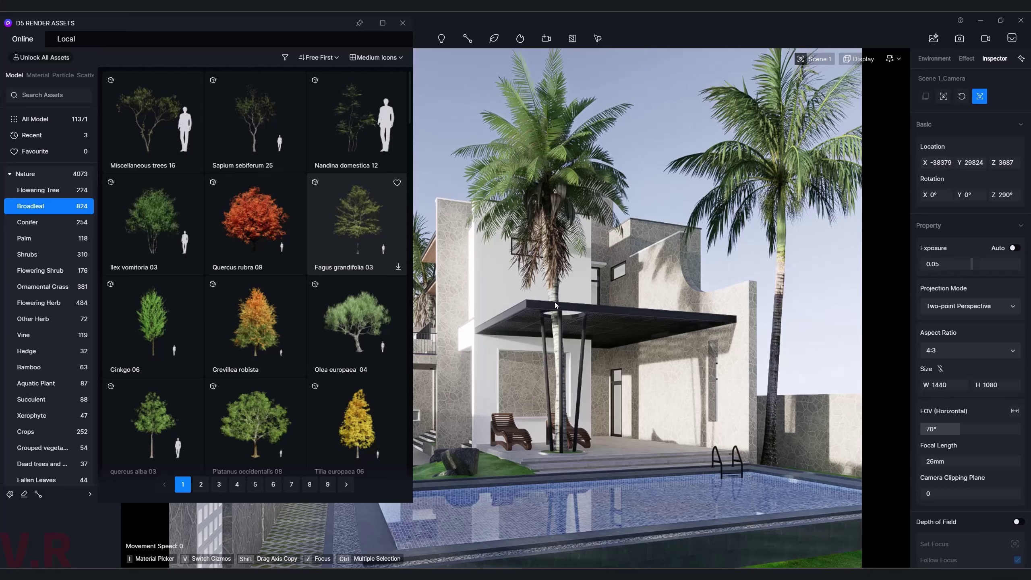
pyautogui.click(163, 153)
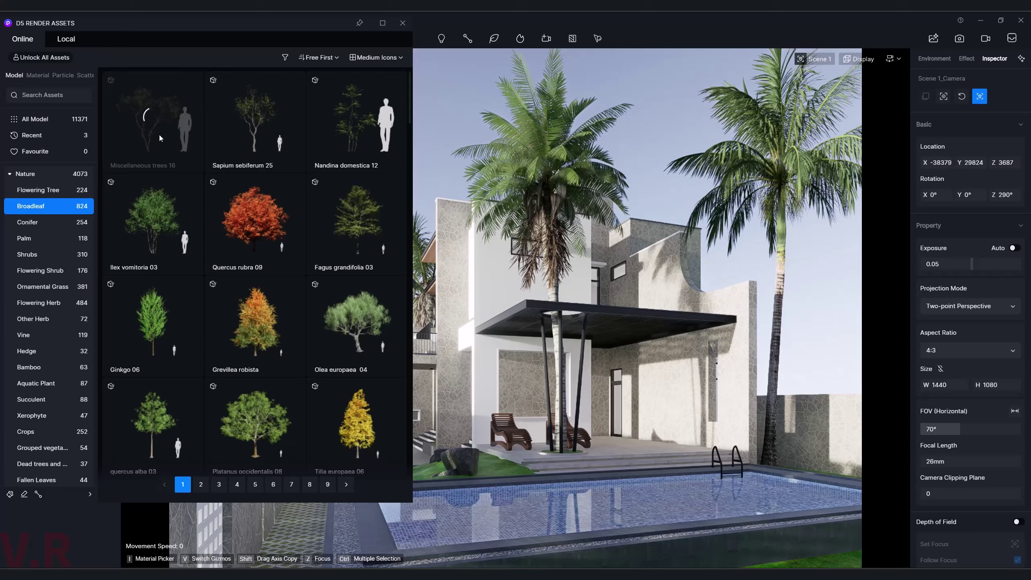
pyautogui.click(372, 229)
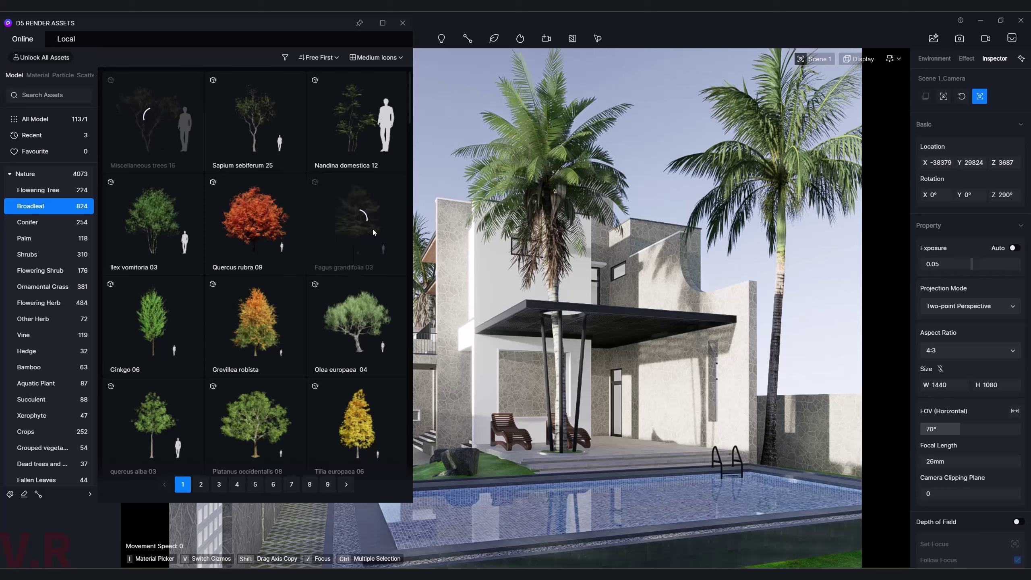
pyautogui.click(139, 235)
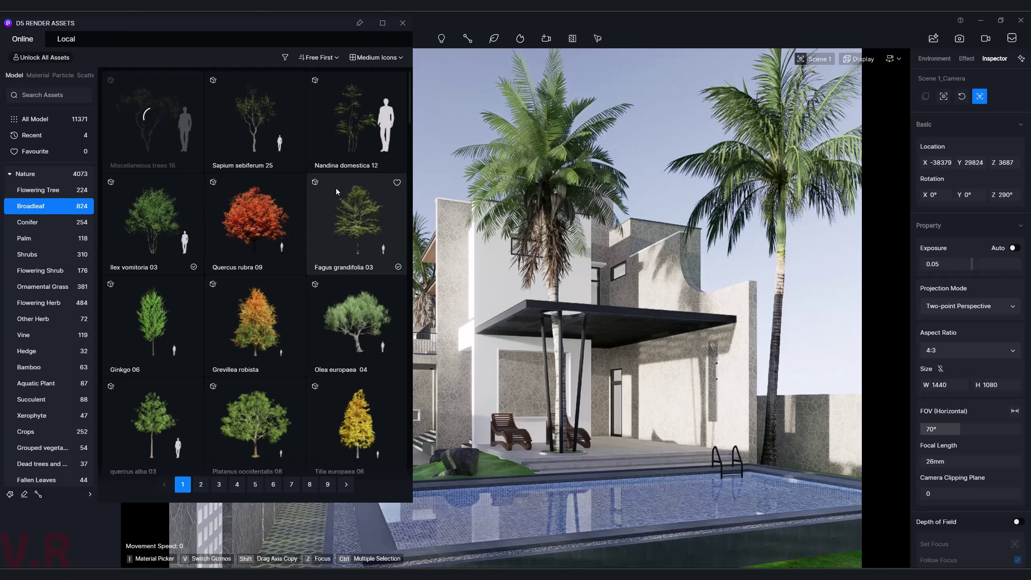
# - Place the Ilex vomitoria 03 shrub beside the pool terrace
pyautogui.click(192, 229)
pyautogui.click(172, 247)
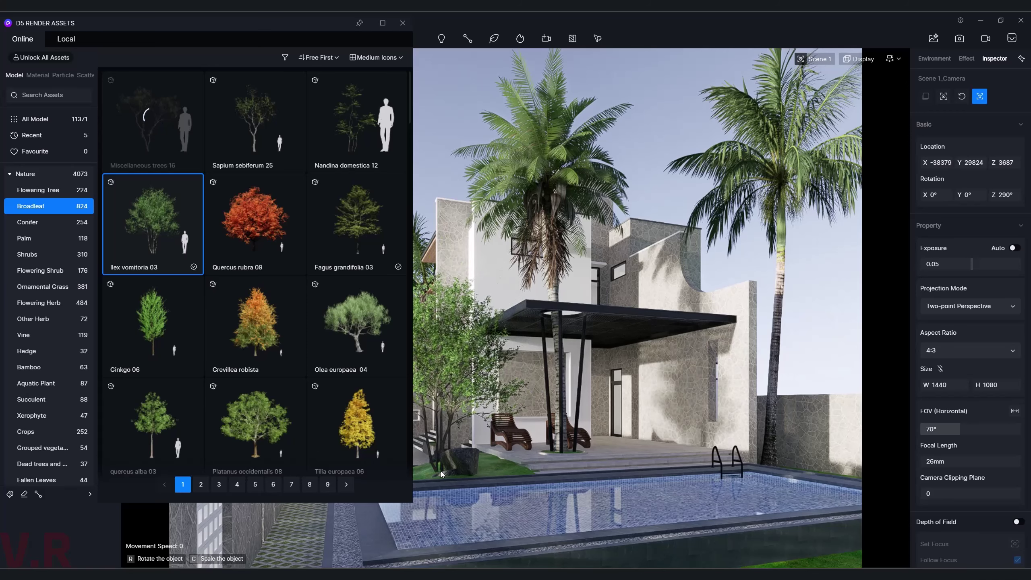
pyautogui.click(442, 474)
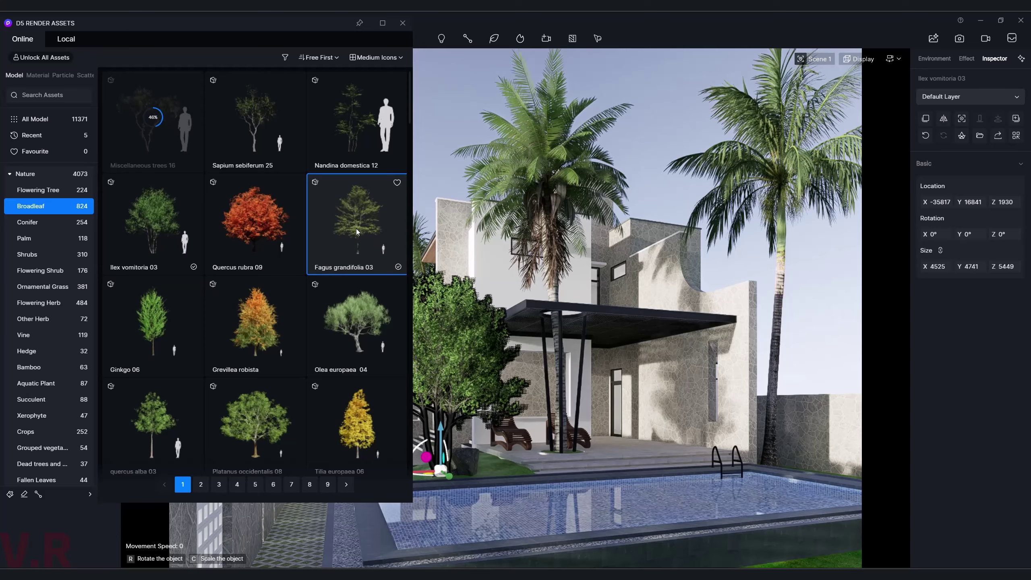
pyautogui.click(403, 22)
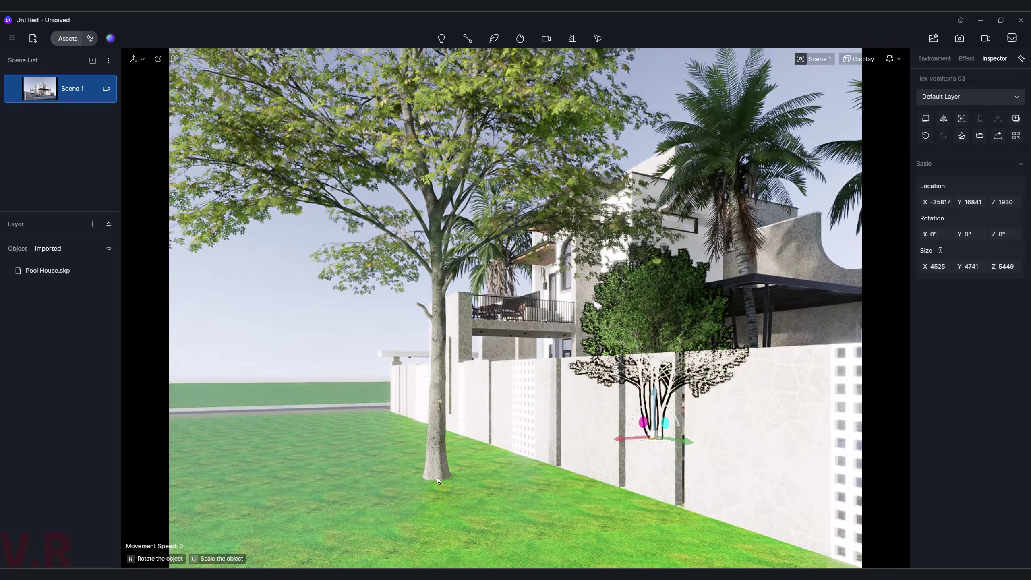
# - Shift the Fagus grandifolia 03 tree back along the wall, add another and delete the extra
pyautogui.click(437, 478)
pyautogui.moveTo(374, 450); pyautogui.dragTo(369, 424)
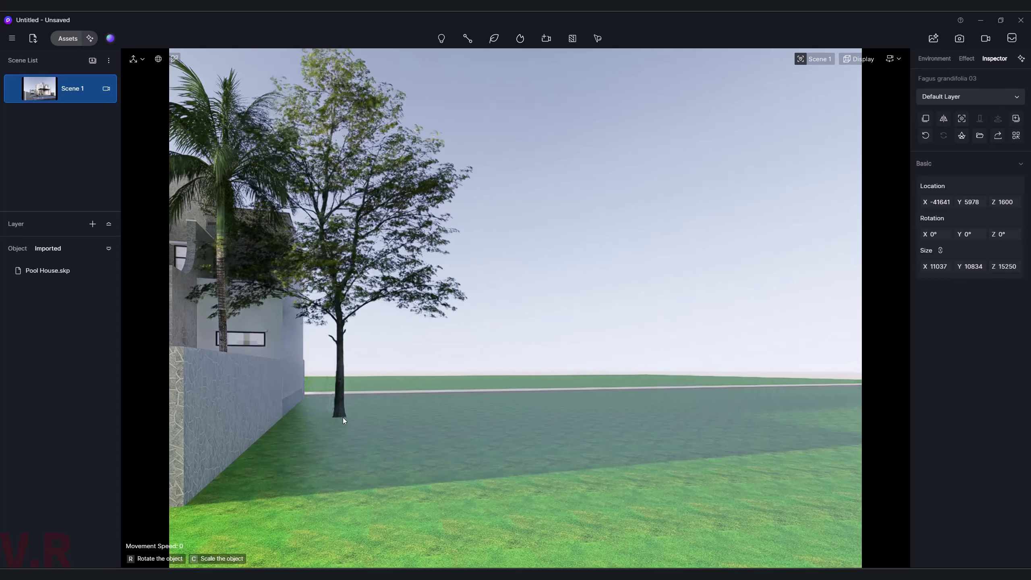
pyautogui.click(345, 418)
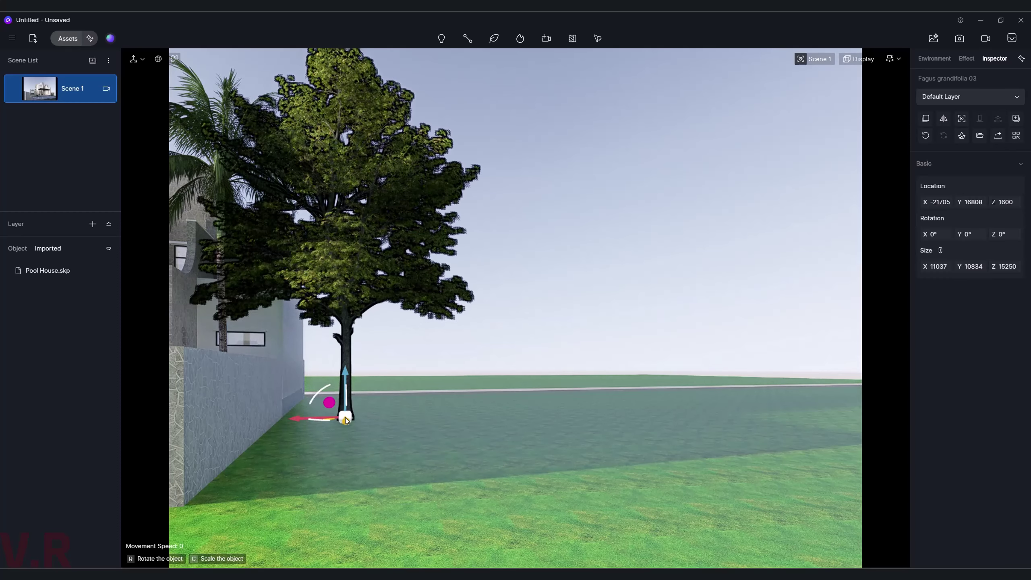
pyautogui.moveTo(345, 420)
pyautogui.mouseDown(button='right')
pyautogui.moveTo(308, 446)
pyautogui.moveTo(282, 205)
pyautogui.mouseUp(button='right')
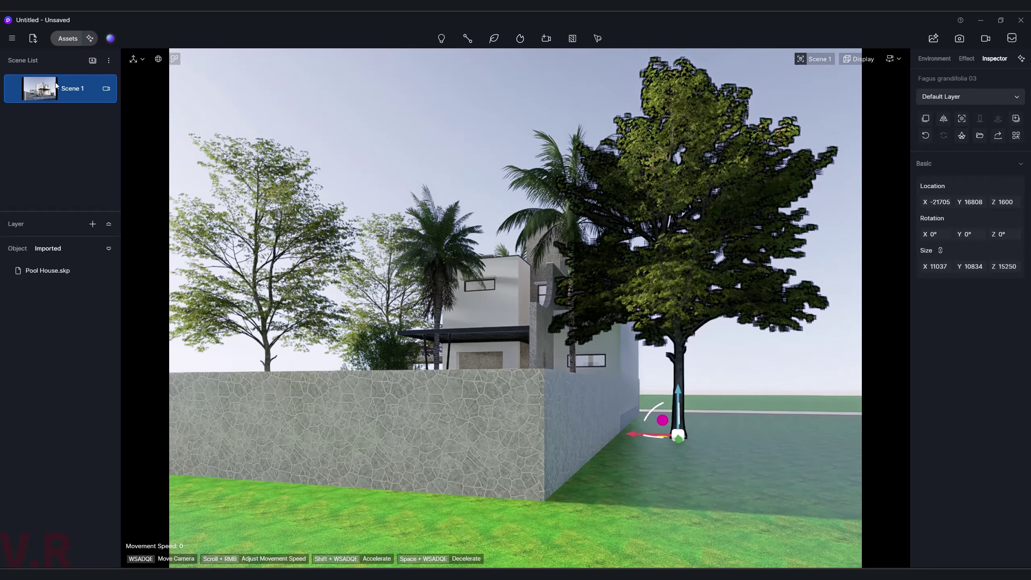
pyautogui.click(40, 93)
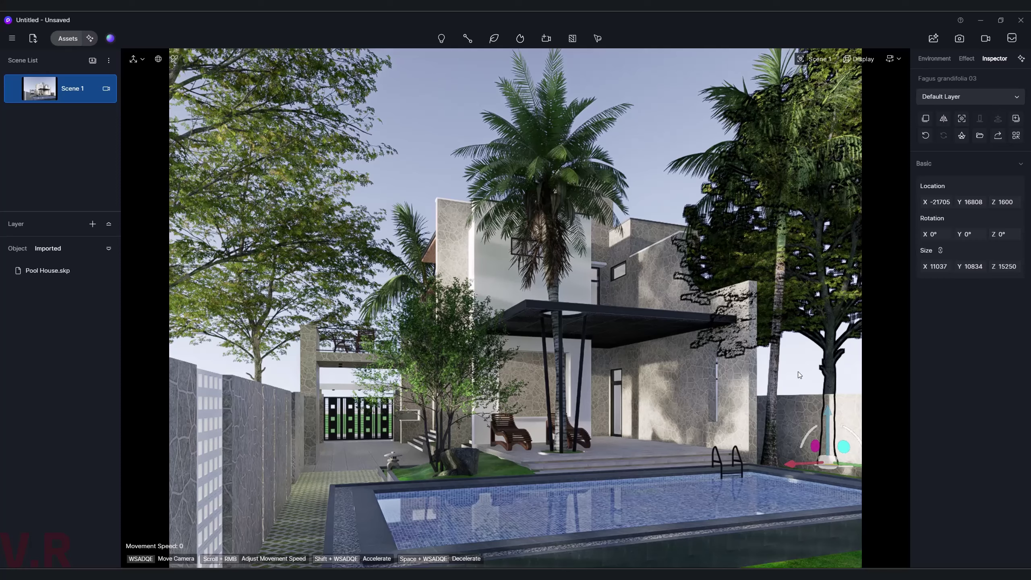
pyautogui.press('Delete')
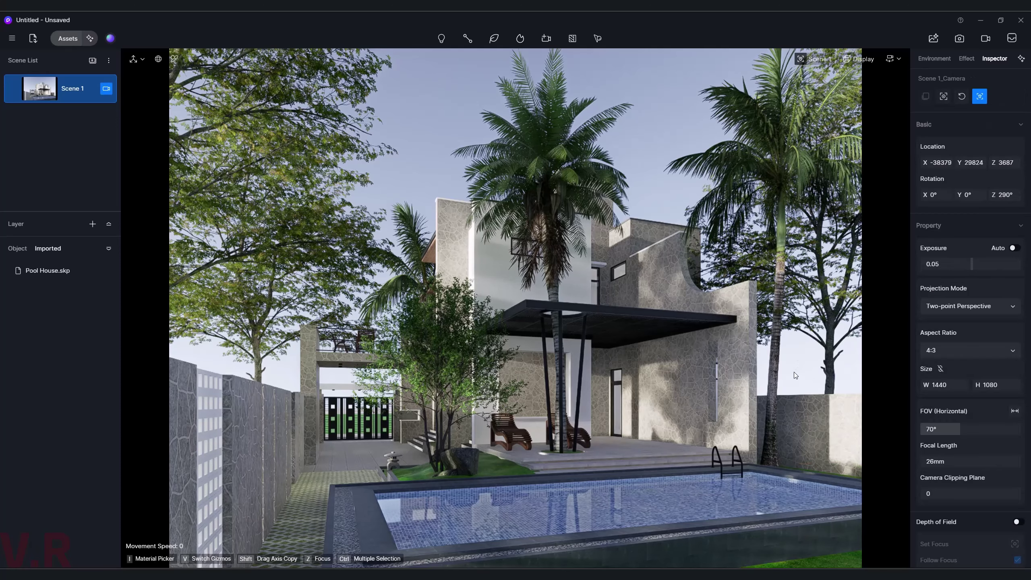
# - Nudge the Ilex vomitoria 03 shrub along Y to X -35817, Y 16498, Z 1930
pyautogui.click(429, 449)
pyautogui.scroll(3, 450, 502)
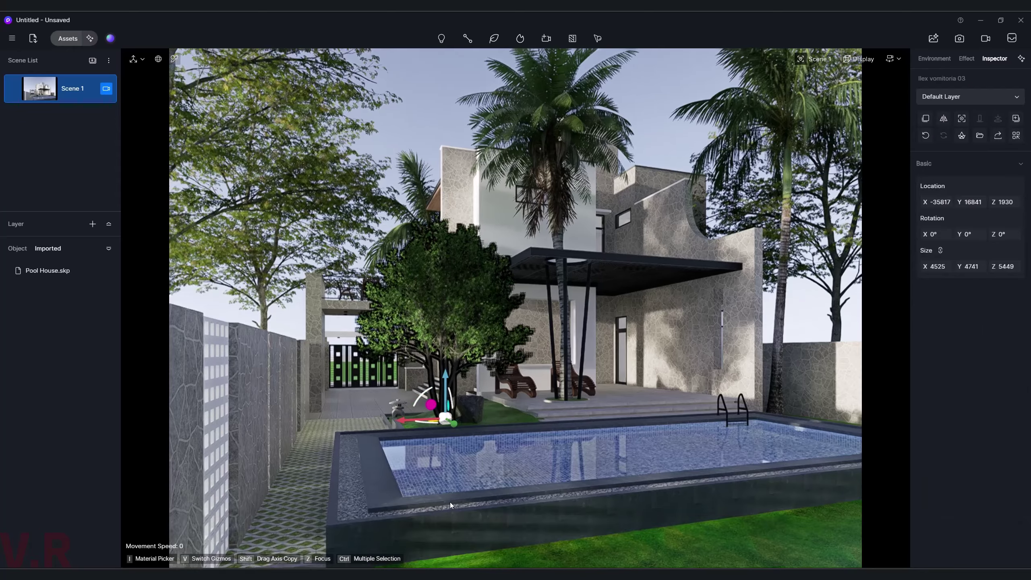
pyautogui.scroll(3, 390, 540)
pyautogui.scroll(2, 384, 533)
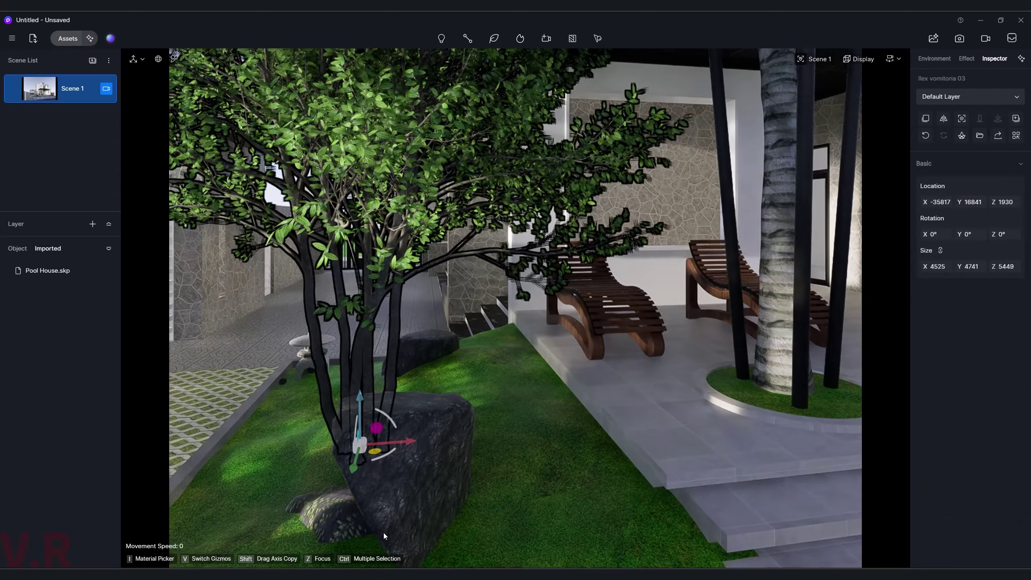
pyautogui.scroll(2, 456, 527)
pyautogui.moveTo(456, 527)
pyautogui.mouseDown(button='middle')
pyautogui.moveTo(725, 515)
pyautogui.moveTo(527, 489)
pyautogui.moveTo(616, 502)
pyautogui.moveTo(685, 491)
pyautogui.moveTo(775, 544)
pyautogui.moveTo(719, 401)
pyautogui.mouseUp(button='middle')
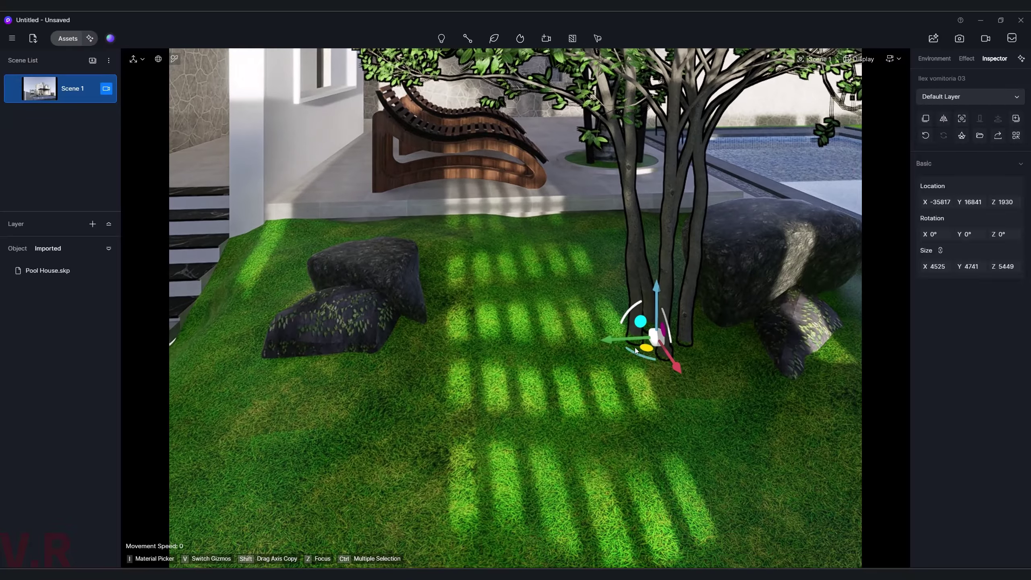
pyautogui.moveTo(630, 347)
pyautogui.mouseDown()
pyautogui.moveTo(565, 350)
pyautogui.moveTo(706, 413)
pyautogui.mouseUp()
pyautogui.moveTo(707, 412)
pyautogui.mouseDown(button='middle')
pyautogui.moveTo(794, 490)
pyautogui.moveTo(775, 495)
pyautogui.mouseUp(button='middle')
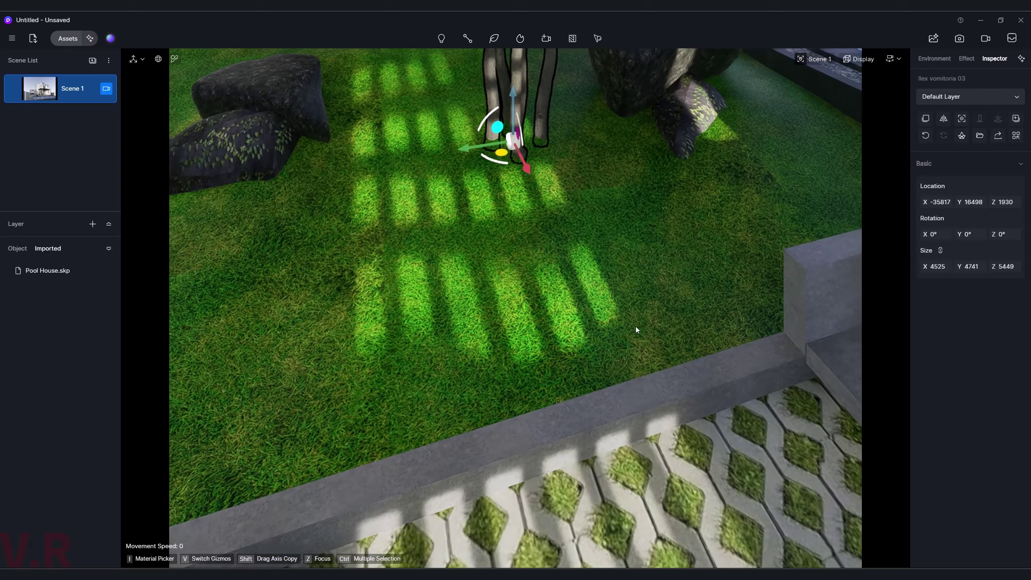
pyautogui.click(634, 335)
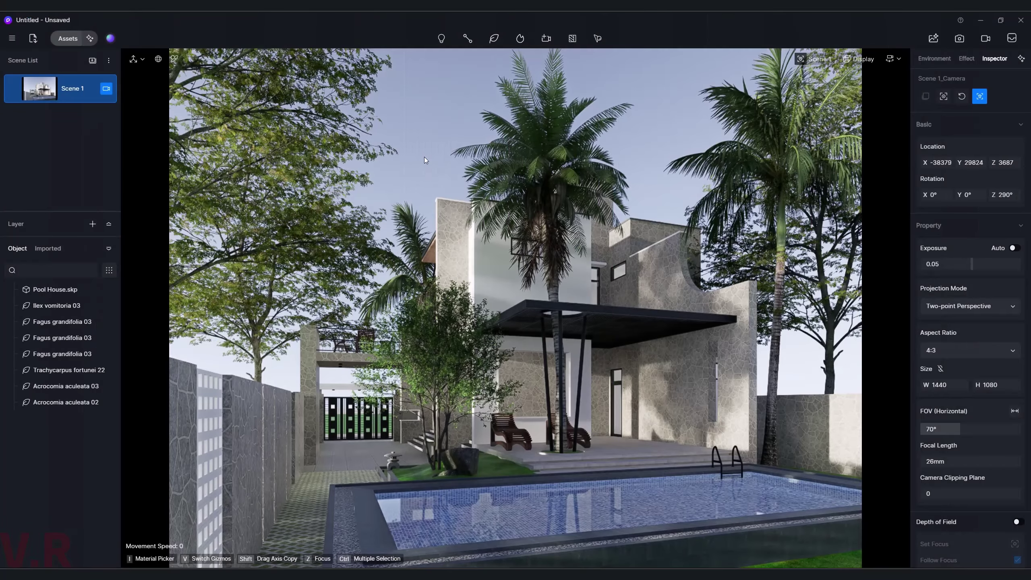
pyautogui.click(54, 39)
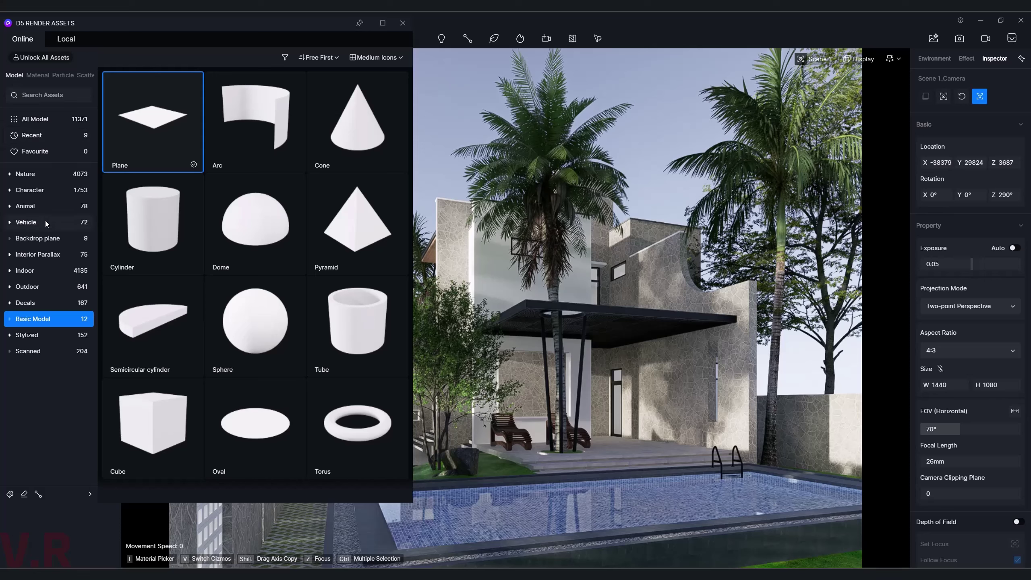
# - Place the Autumn Trees 02 backdrop plane in the scene at X -37834, Y 4417, Z 1600
pyautogui.click(46, 239)
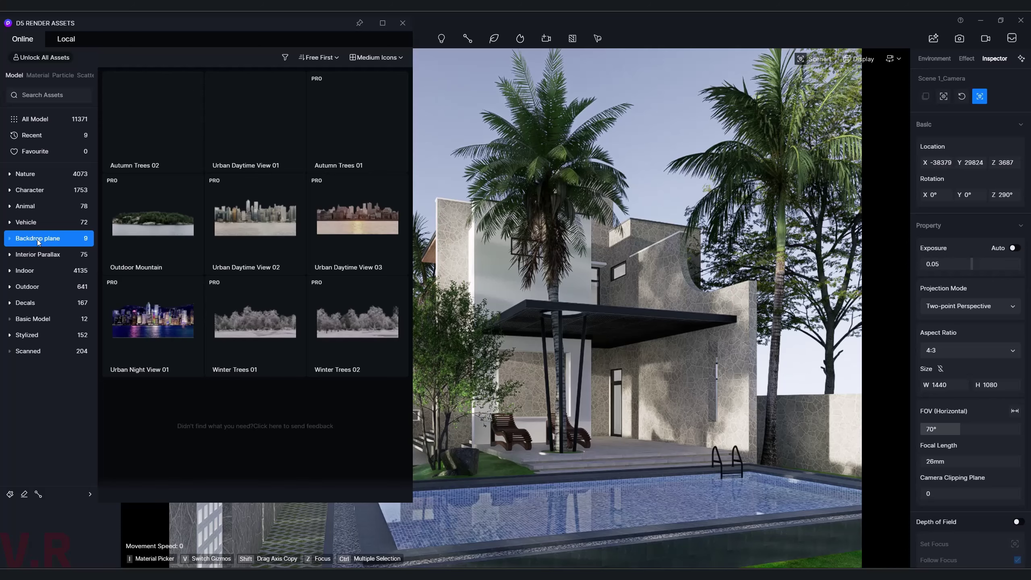
pyautogui.moveTo(254, 222)
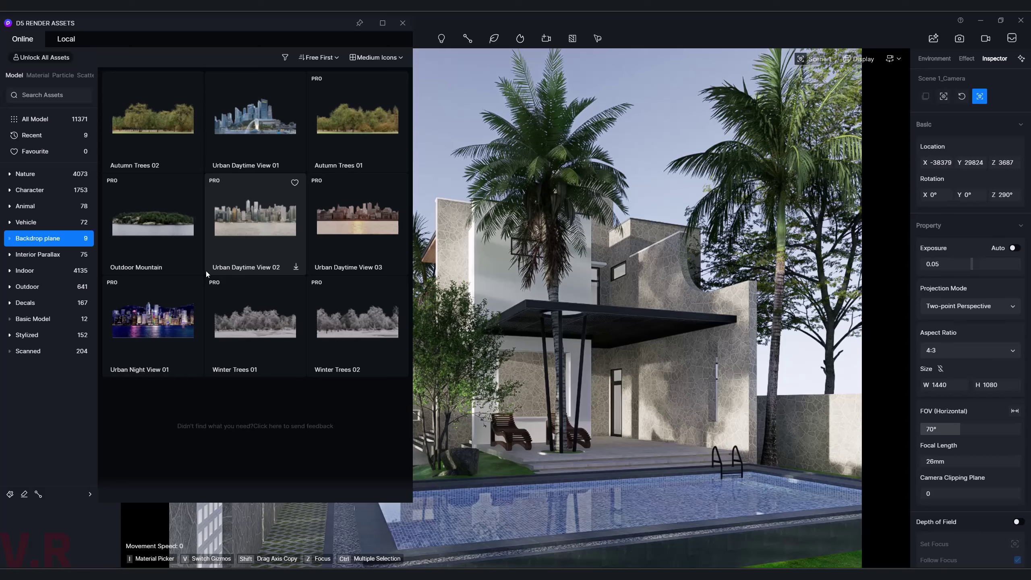
pyautogui.click(162, 123)
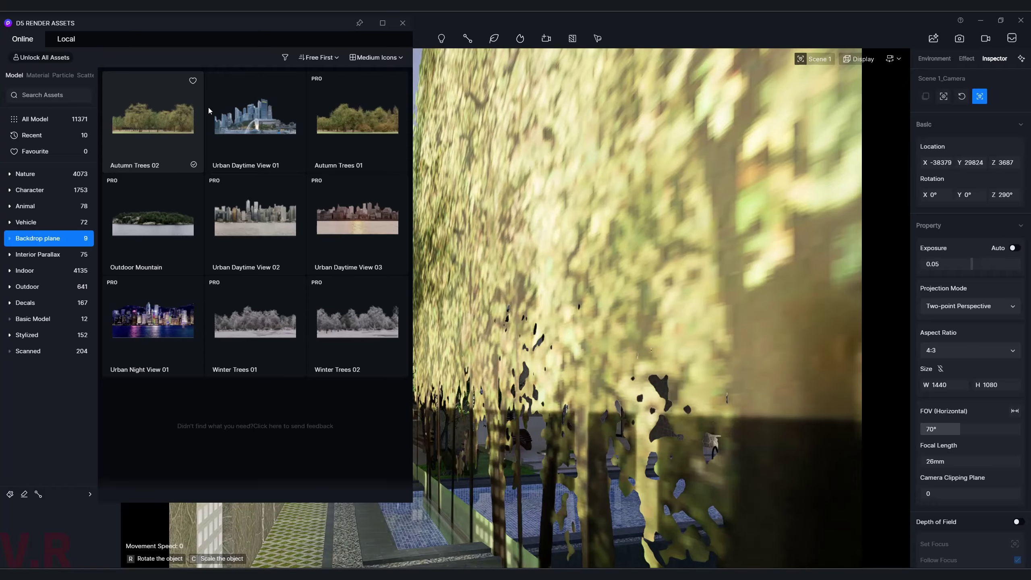
pyautogui.click(403, 23)
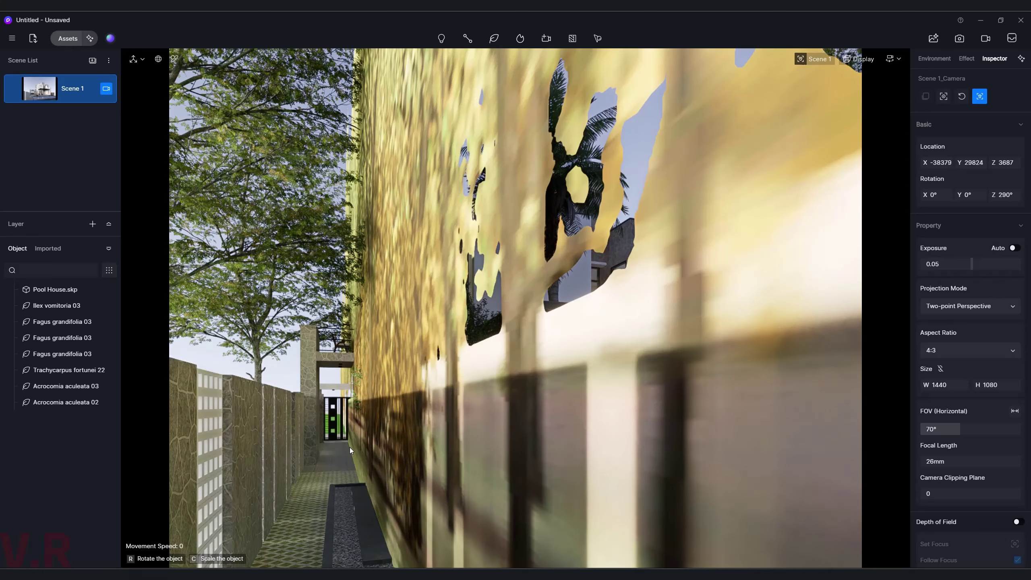
pyautogui.click(350, 447)
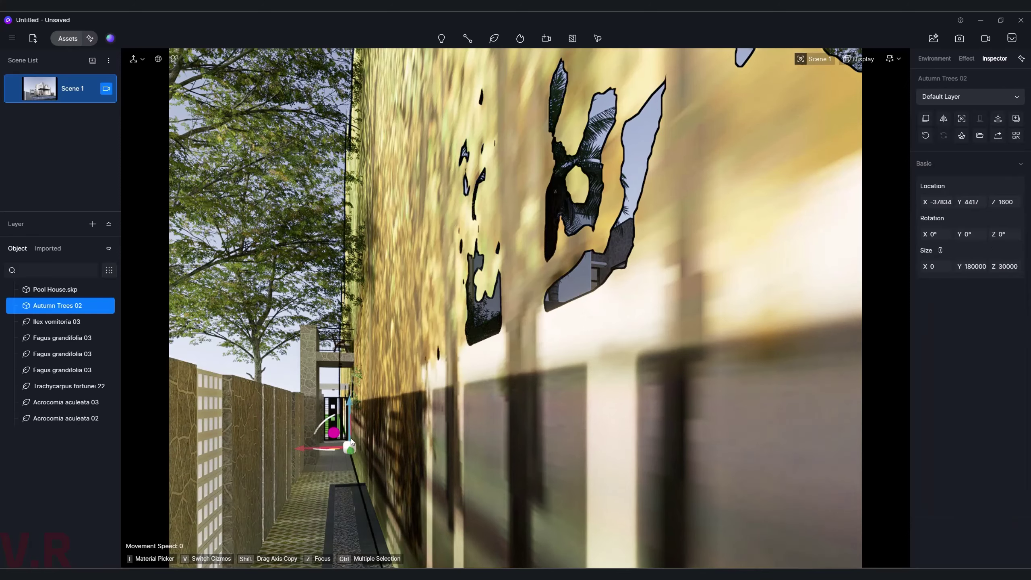
# - Slide the Autumn Trees 02 backdrop along X, far behind the pool house
pyautogui.press('s')
pyautogui.moveTo(352, 438)
pyautogui.mouseDown(button='right')
pyautogui.moveTo(240, 453)
pyautogui.moveTo(306, 419)
pyautogui.moveTo(427, 402)
pyautogui.moveTo(500, 431)
pyautogui.moveTo(461, 435)
pyautogui.moveTo(511, 366)
pyautogui.moveTo(481, 442)
pyautogui.mouseUp(button='right')
pyautogui.press('w')
pyautogui.moveTo(481, 444); pyautogui.dragTo(464, 374)
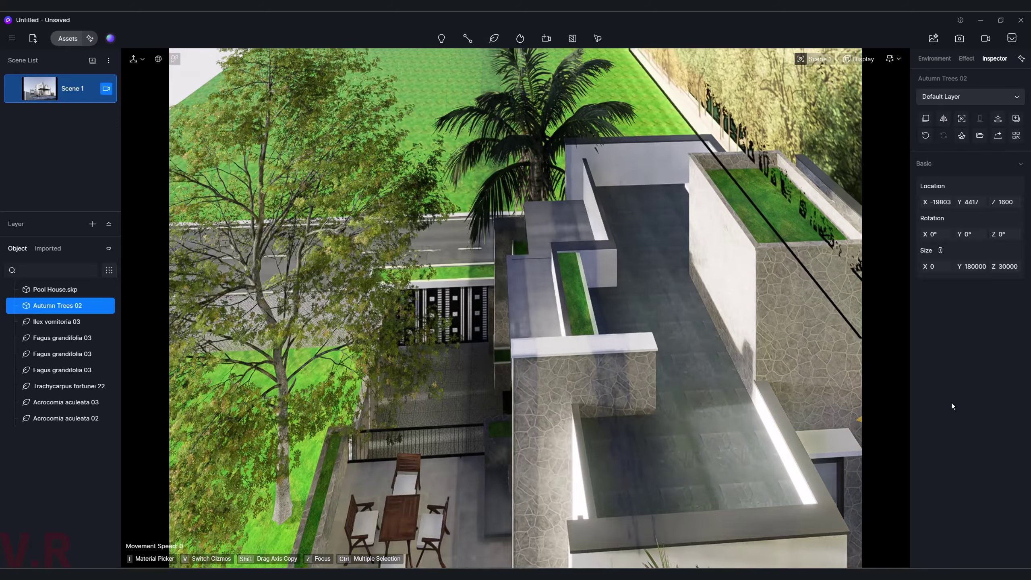
pyautogui.moveTo(464, 373)
pyautogui.mouseDown(button='right')
pyautogui.moveTo(614, 379)
pyautogui.moveTo(875, 268)
pyautogui.moveTo(976, 285)
pyautogui.moveTo(670, 400)
pyautogui.mouseUp(button='right')
pyautogui.moveTo(684, 393)
pyautogui.mouseDown()
pyautogui.moveTo(605, 293)
pyautogui.moveTo(580, 194)
pyautogui.moveTo(587, 201)
pyautogui.mouseUp()
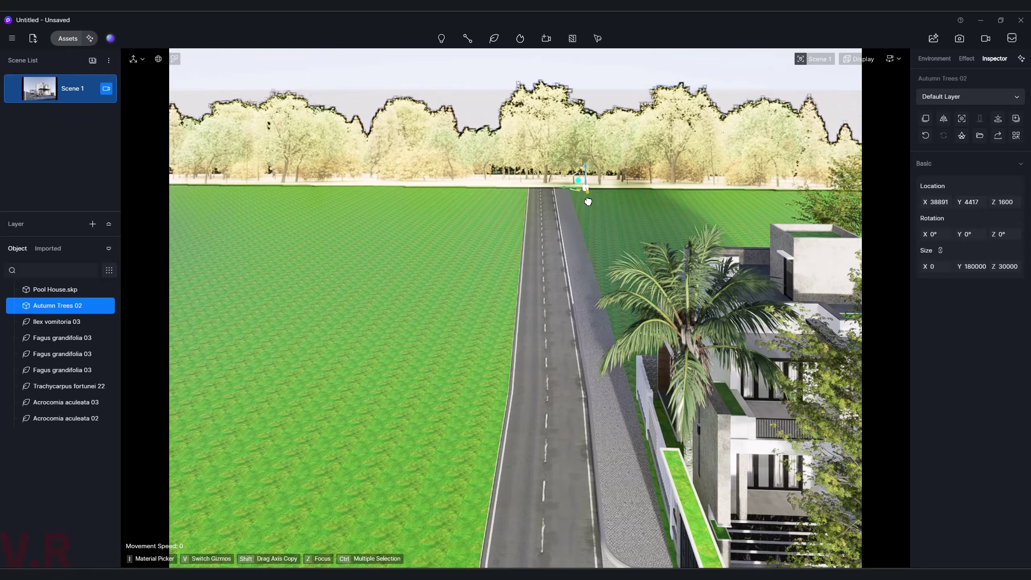
# - Place a second Autumn Trees 02 row at the lawn's far edge, fine-tuning it along X
pyautogui.click(36, 91)
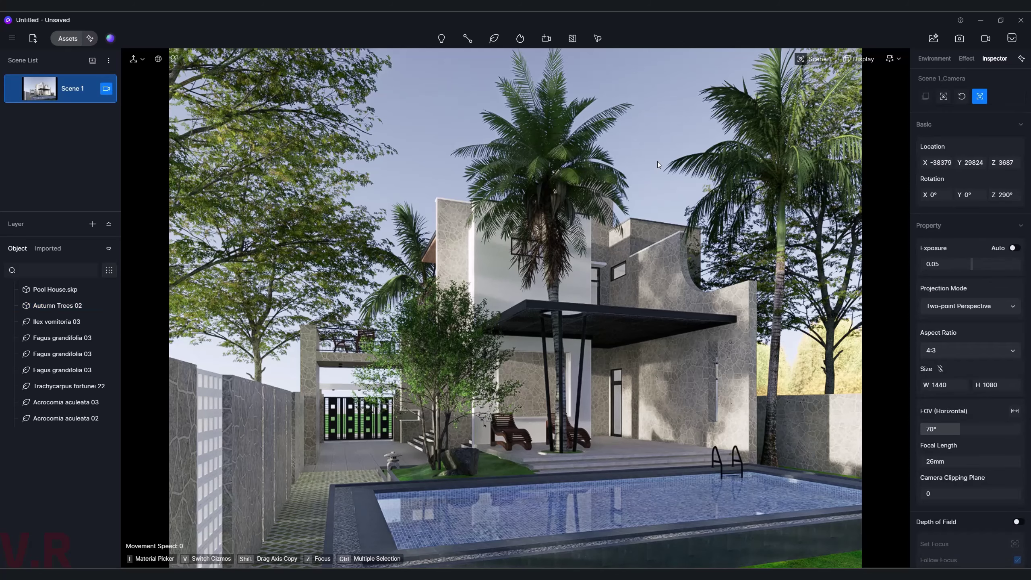
pyautogui.click(853, 376)
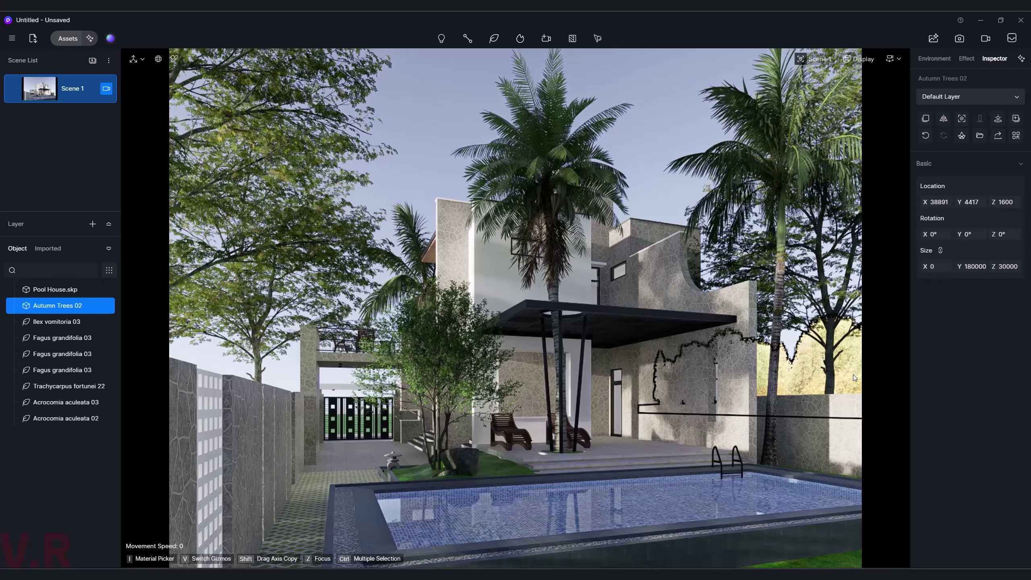
pyautogui.press('z')
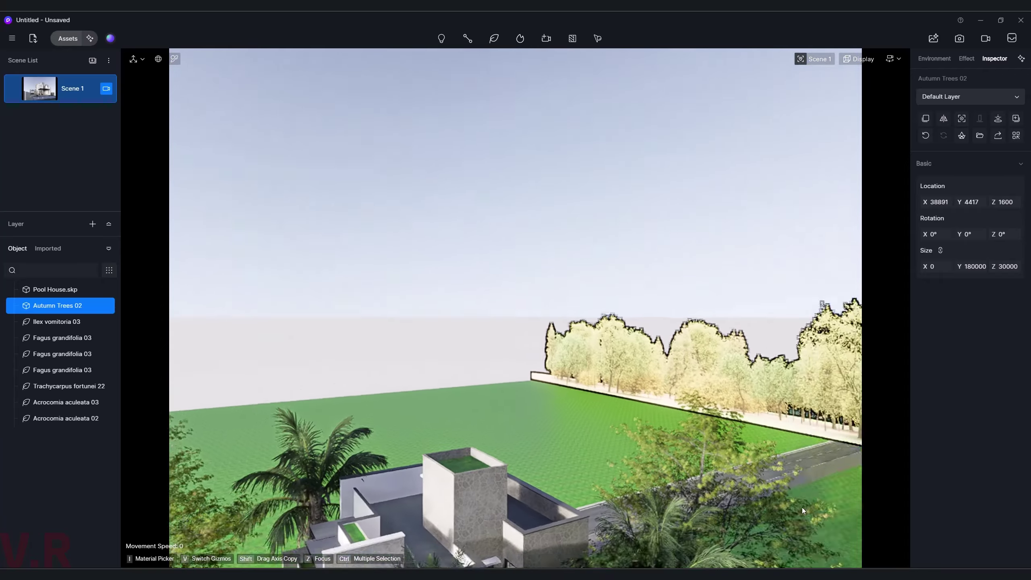
pyautogui.moveTo(797, 411); pyautogui.dragTo(794, 376)
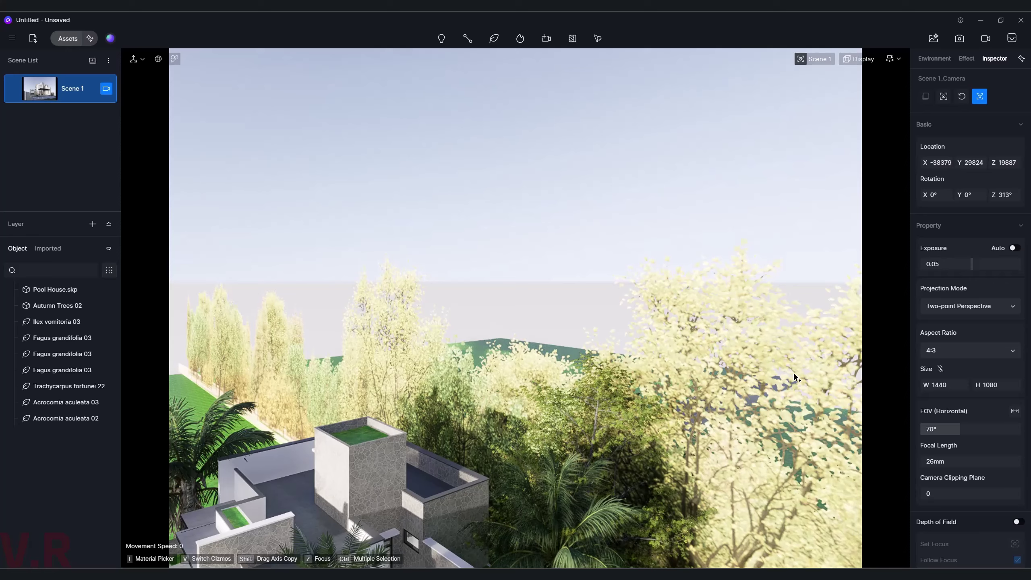
pyautogui.click(748, 381)
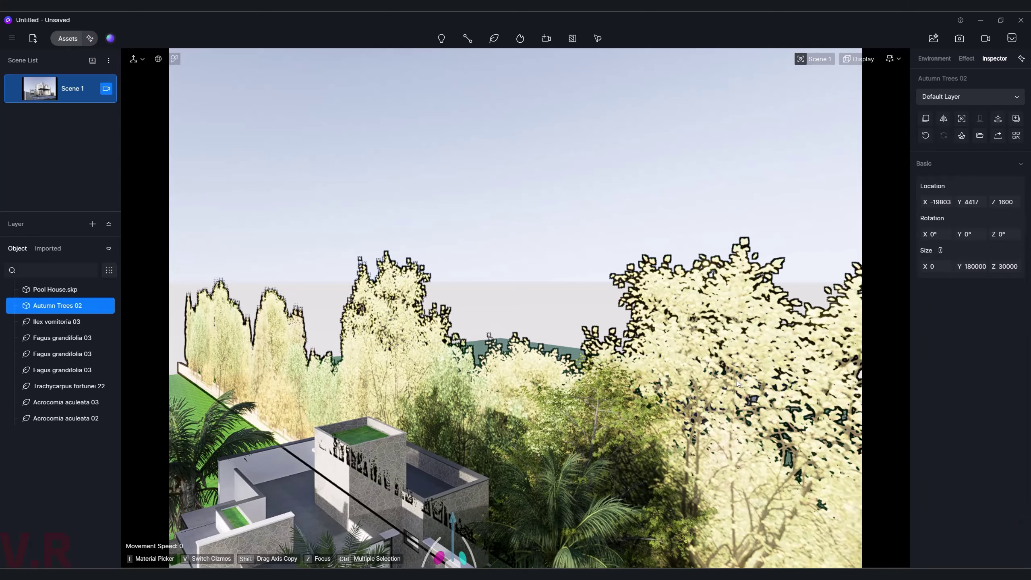
pyautogui.press('z')
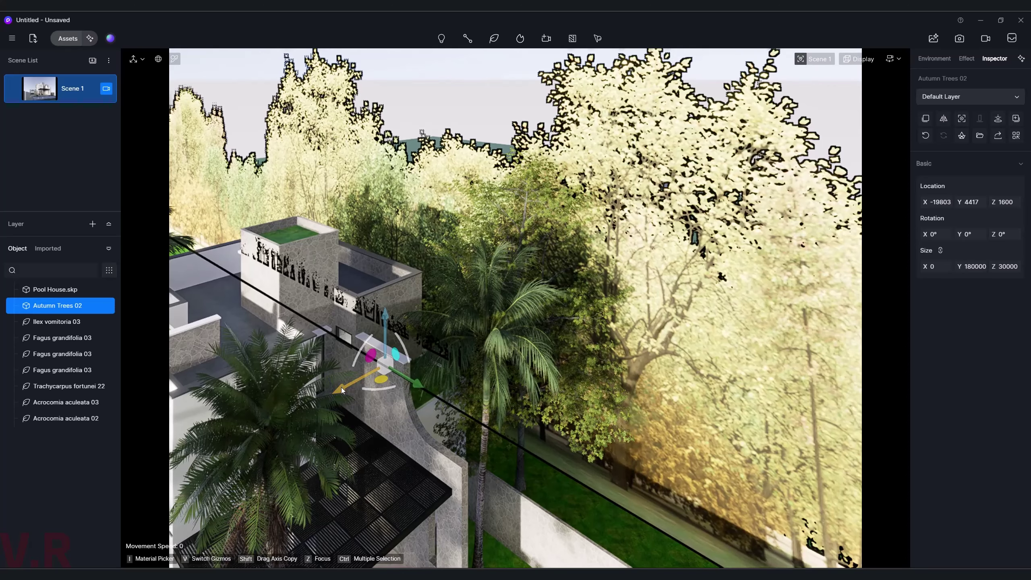
pyautogui.moveTo(341, 386); pyautogui.dragTo(720, 191)
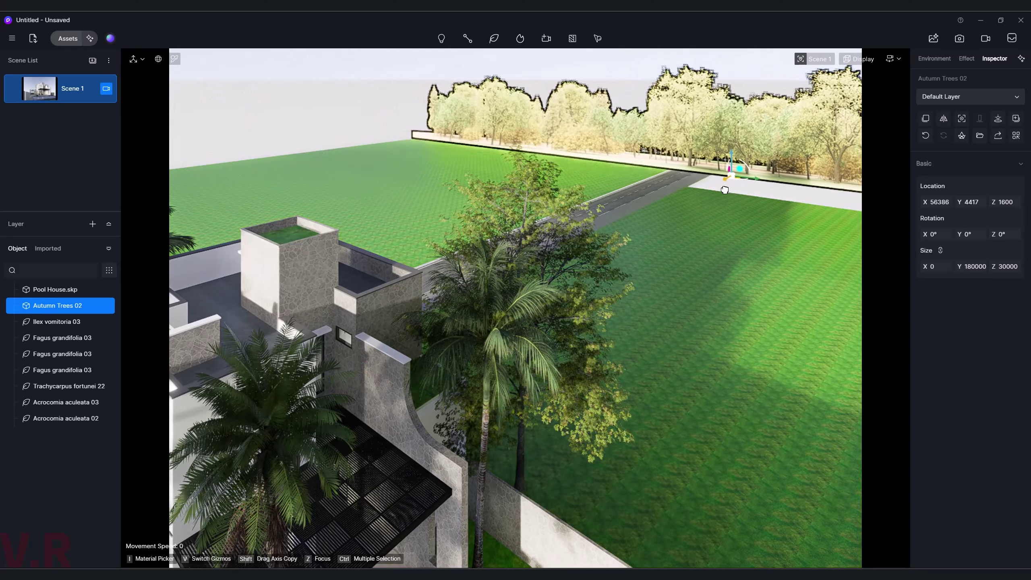
pyautogui.moveTo(720, 191)
pyautogui.mouseDown()
pyautogui.moveTo(706, 201)
pyautogui.moveTo(508, 185)
pyautogui.moveTo(388, 155)
pyautogui.moveTo(373, 225)
pyautogui.mouseUp()
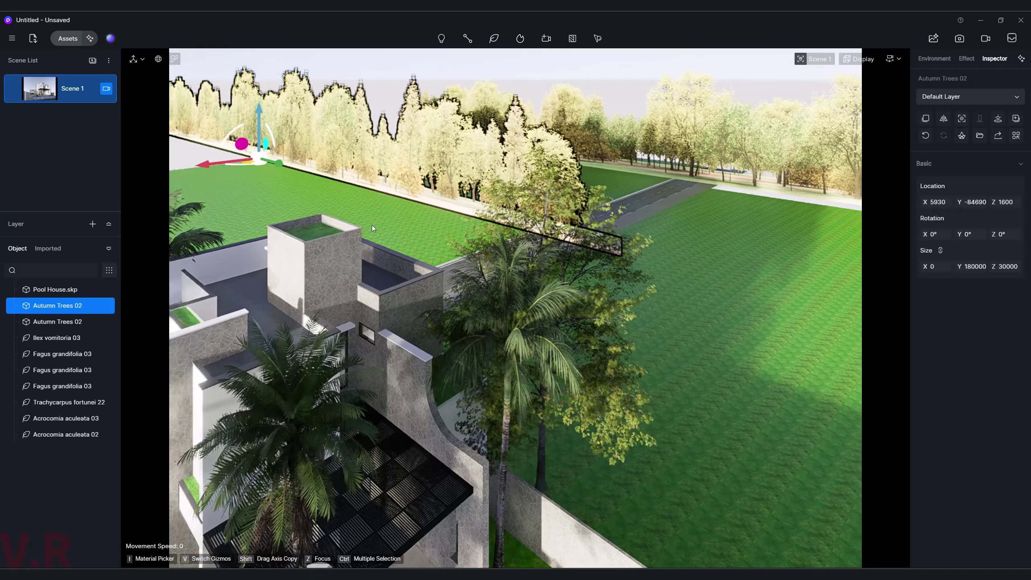
# - Turn the second tree row 90° on Z, shift it along X, and return to Scene 1
pyautogui.moveTo(373, 225); pyautogui.dragTo(318, 197, button='right')
pyautogui.write('90')
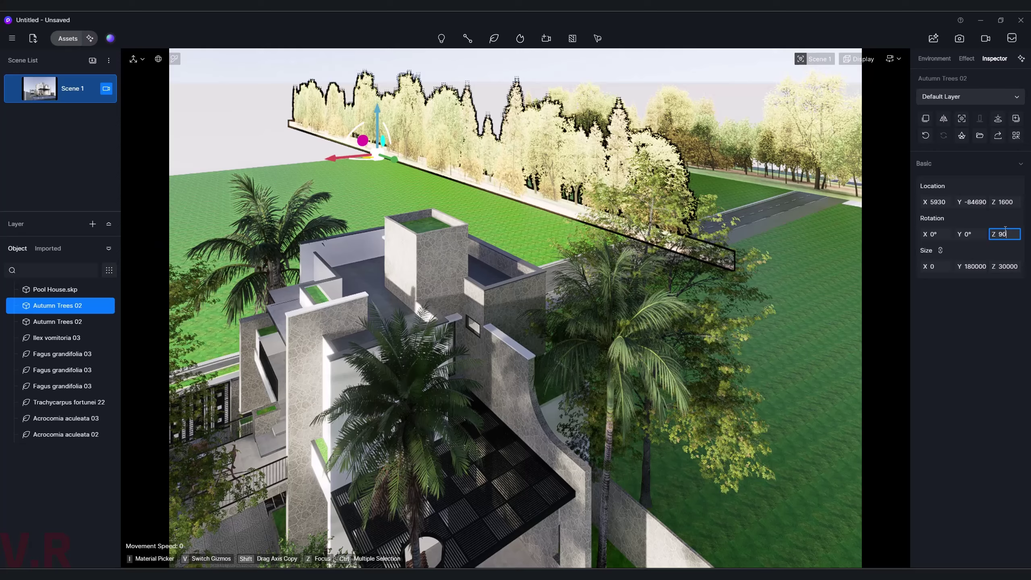
pyautogui.press('Return')
pyautogui.moveTo(515, 179); pyautogui.dragTo(406, 151, button='right')
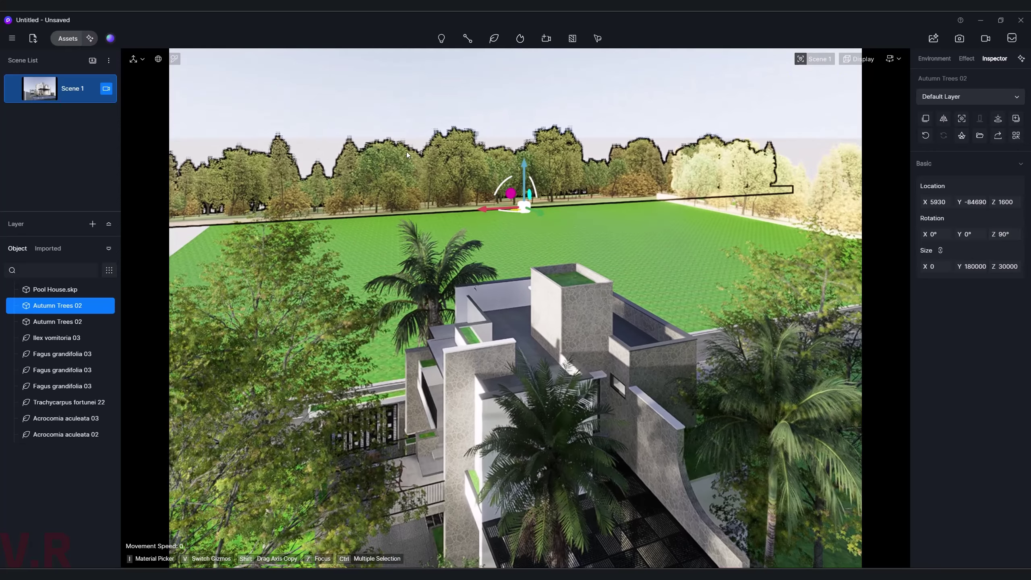
pyautogui.moveTo(406, 152)
pyautogui.mouseDown()
pyautogui.moveTo(596, 199)
pyautogui.moveTo(370, 181)
pyautogui.mouseUp()
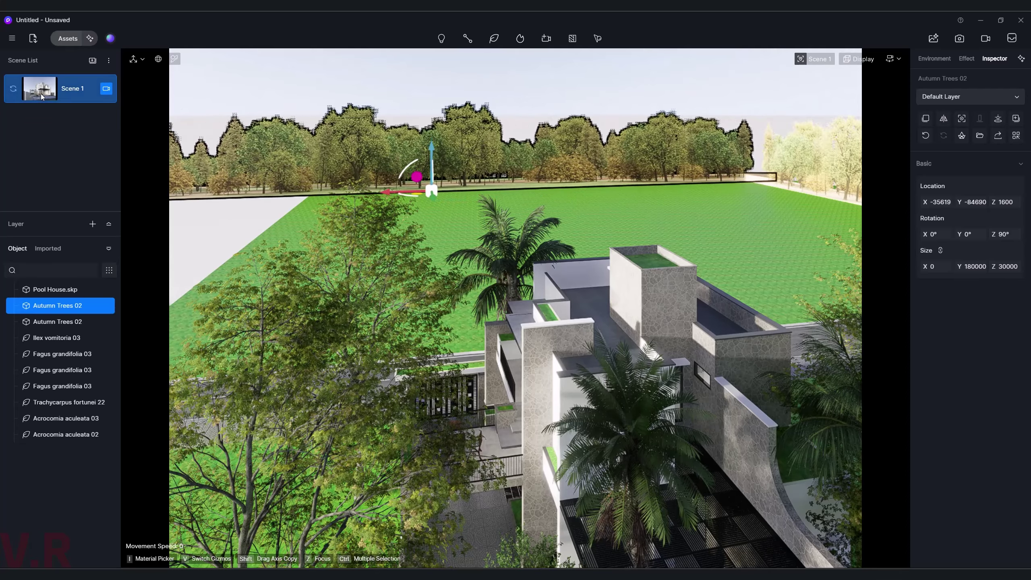
pyautogui.click(105, 100)
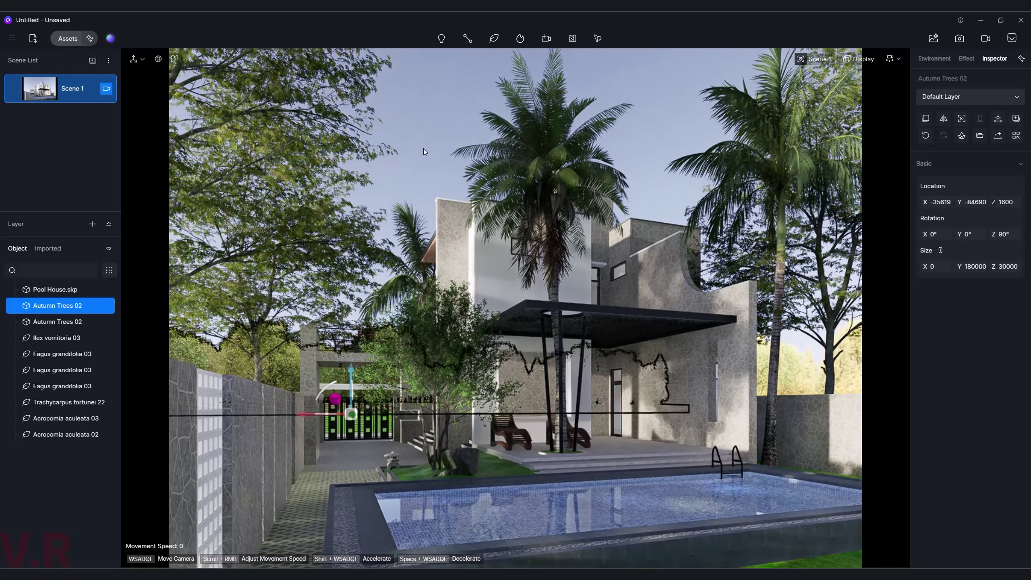
pyautogui.click(429, 162)
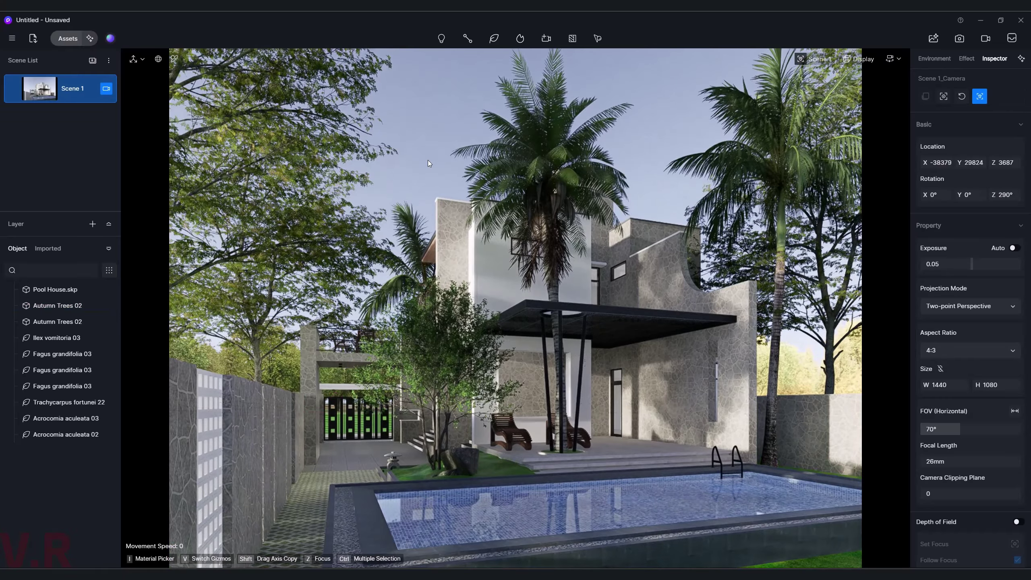
# - Shrink the right-hand tree to about 60% and place another copy further along the wall
pyautogui.click(831, 361)
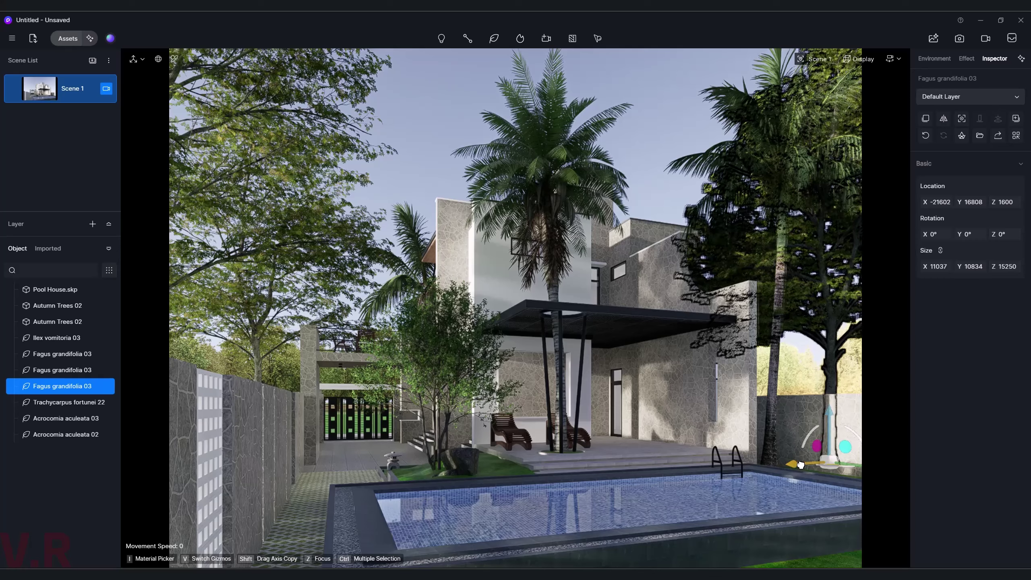
pyautogui.moveTo(800, 465)
pyautogui.mouseDown()
pyautogui.moveTo(861, 468)
pyautogui.moveTo(740, 452)
pyautogui.moveTo(841, 454)
pyautogui.moveTo(810, 452)
pyautogui.mouseUp()
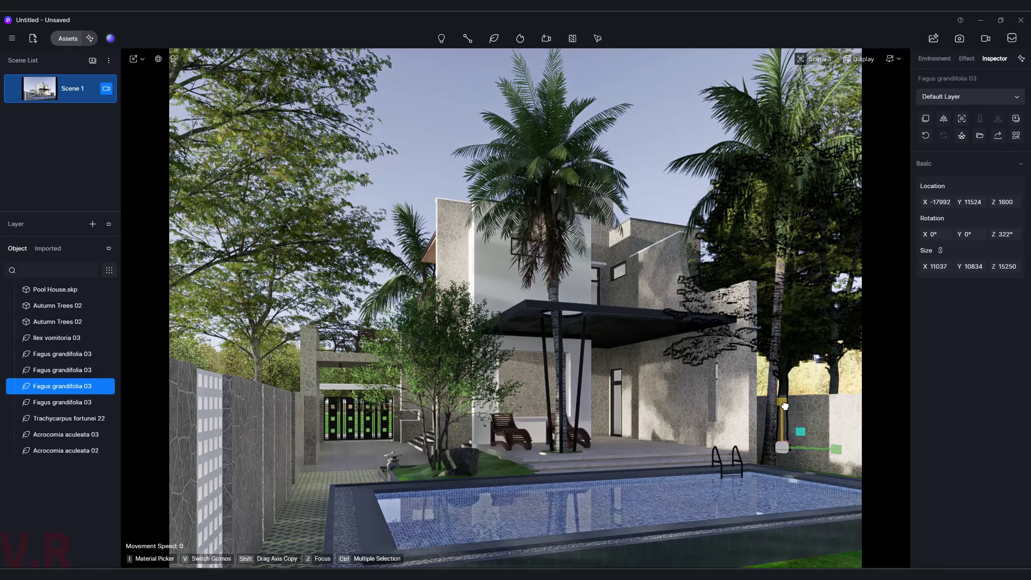
pyautogui.moveTo(785, 406); pyautogui.dragTo(799, 421)
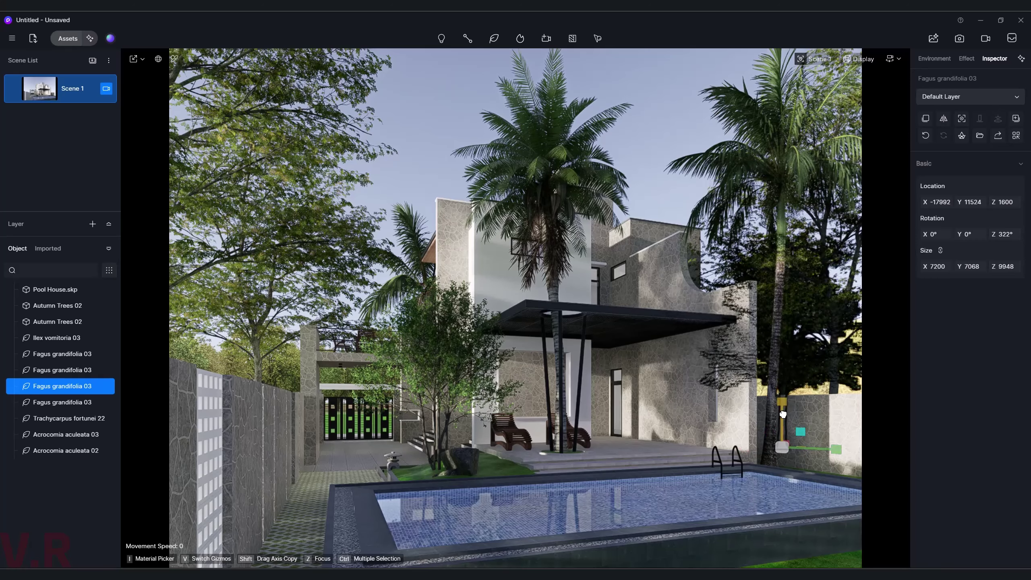
pyautogui.click(669, 195)
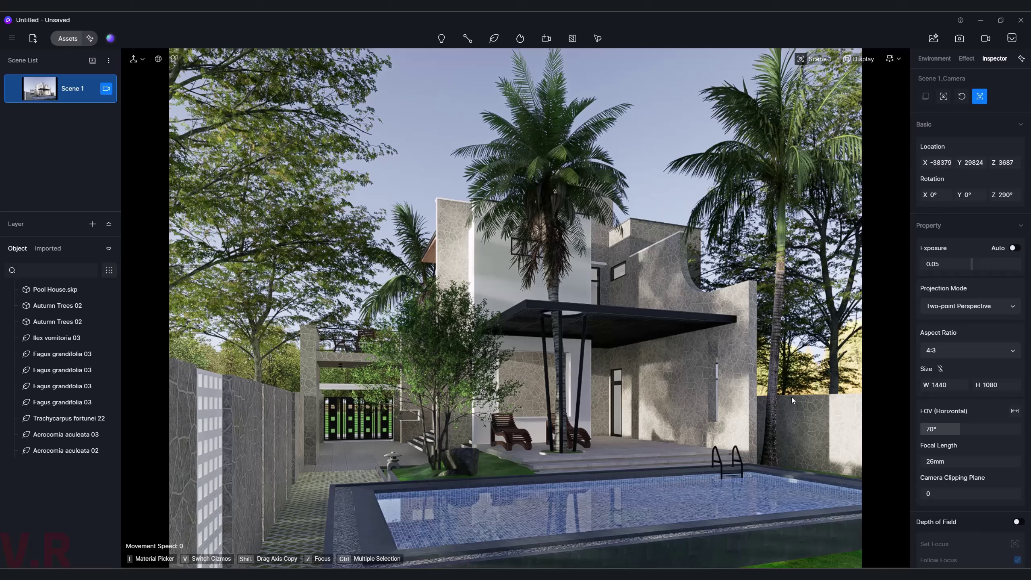
pyautogui.click(796, 381)
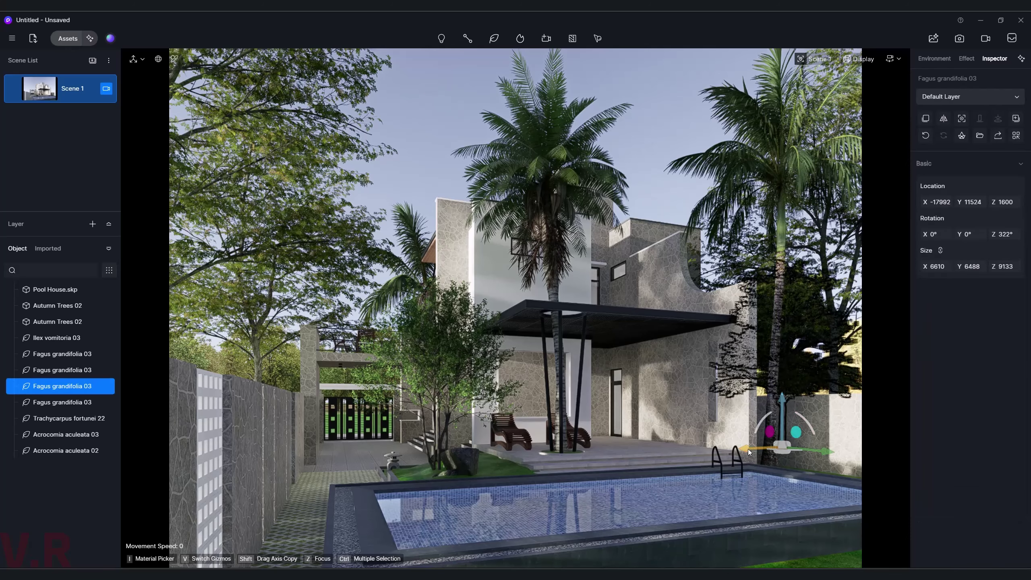
pyautogui.moveTo(748, 449)
pyautogui.mouseDown()
pyautogui.moveTo(852, 446)
pyautogui.moveTo(828, 452)
pyautogui.mouseUp()
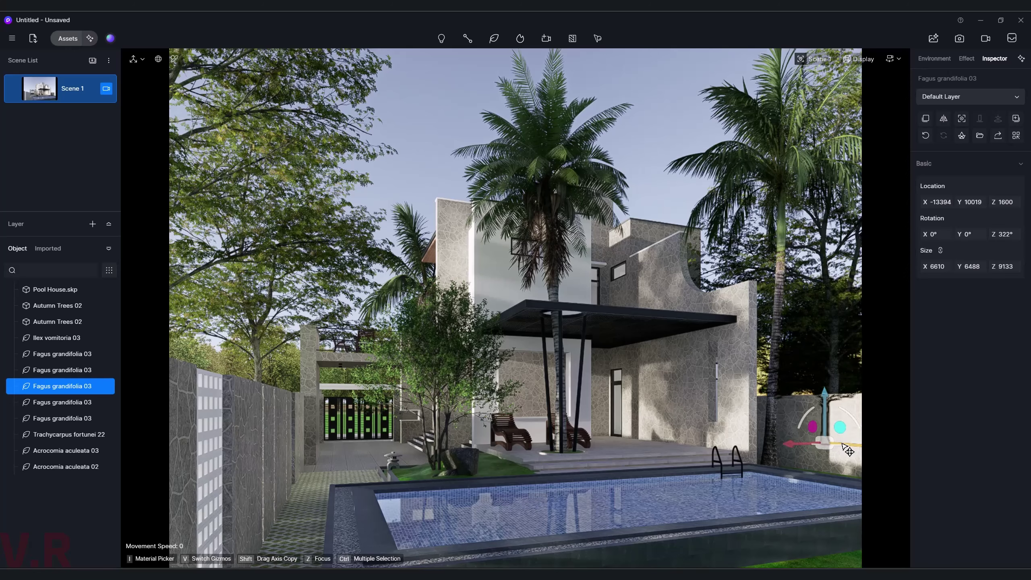
pyautogui.click(661, 183)
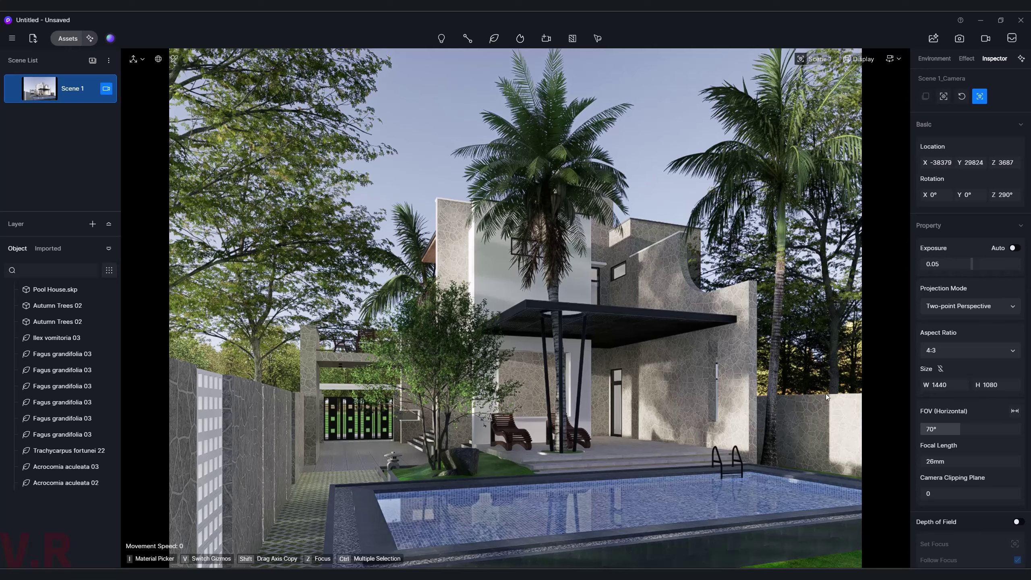
pyautogui.click(811, 379)
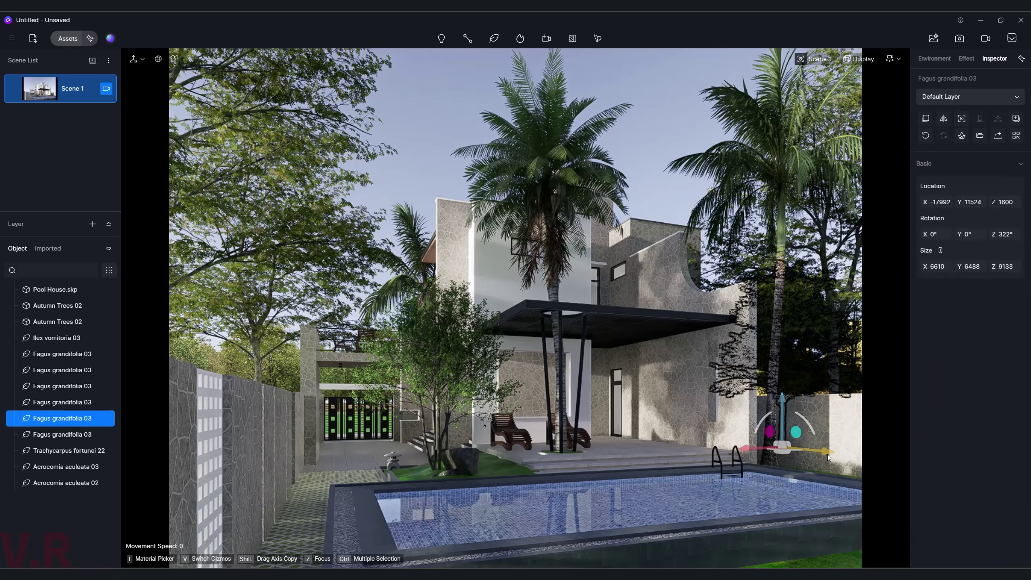
pyautogui.moveTo(823, 449); pyautogui.dragTo(819, 450)
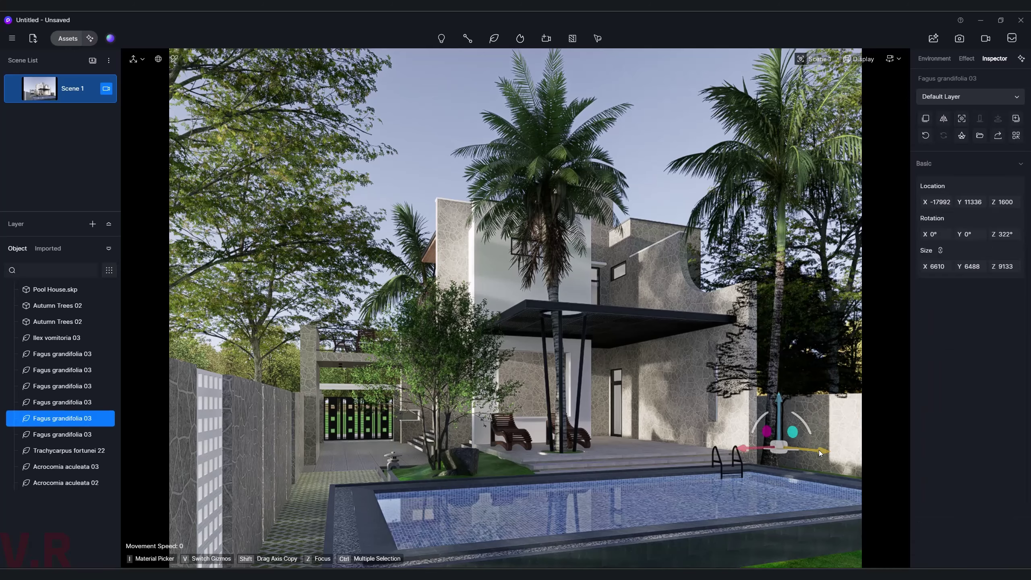
pyautogui.click(664, 197)
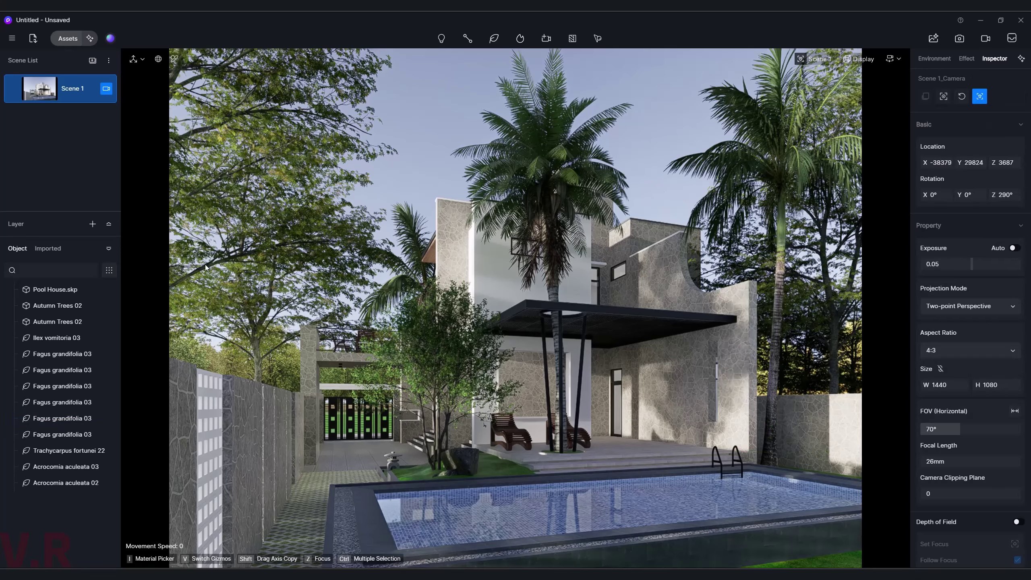
# - Delete the large beech tree by the left wall, then undo to restore it
pyautogui.click(245, 322)
pyautogui.click(251, 347)
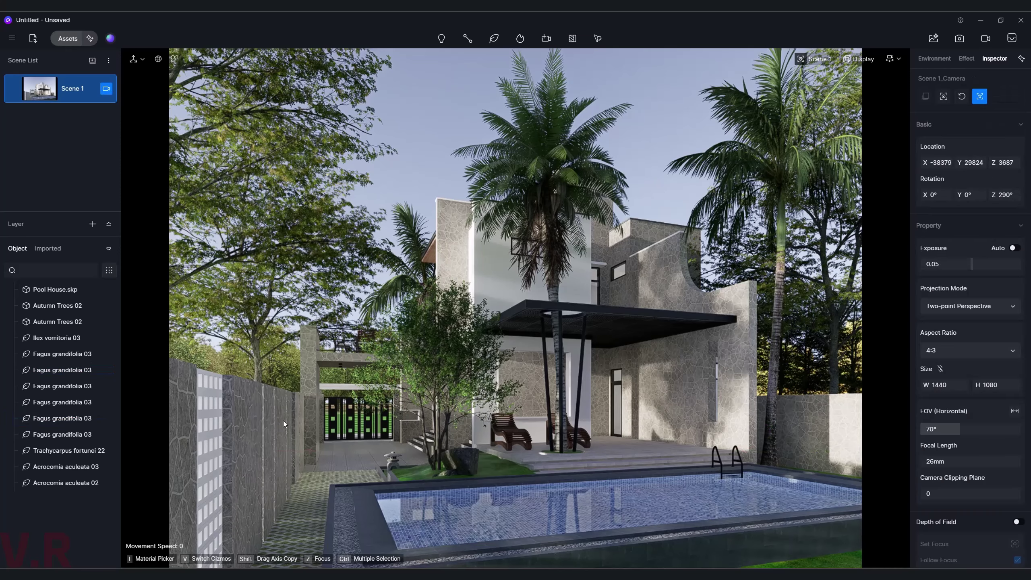
pyautogui.click(260, 368)
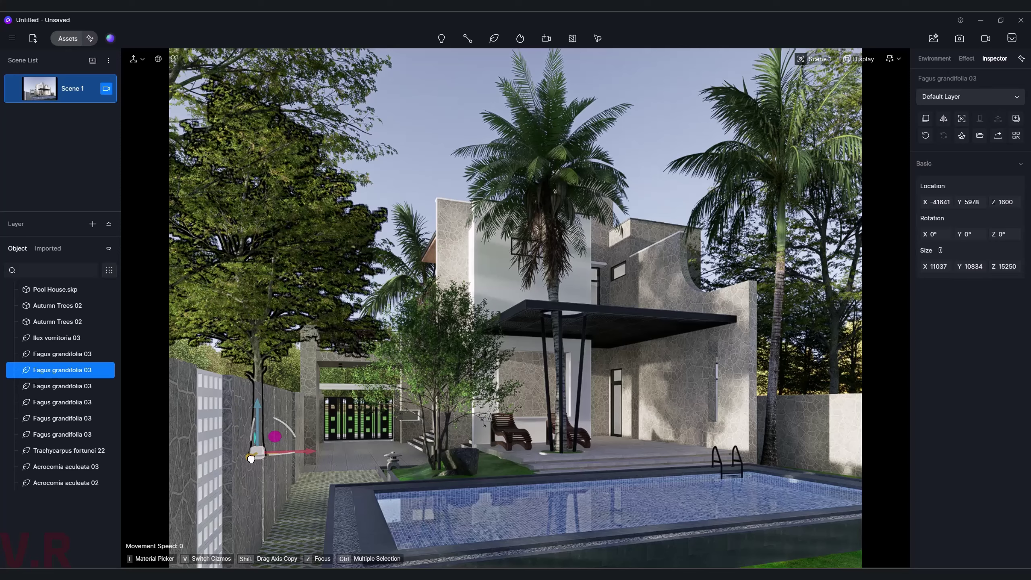
pyautogui.moveTo(251, 458); pyautogui.dragTo(261, 451)
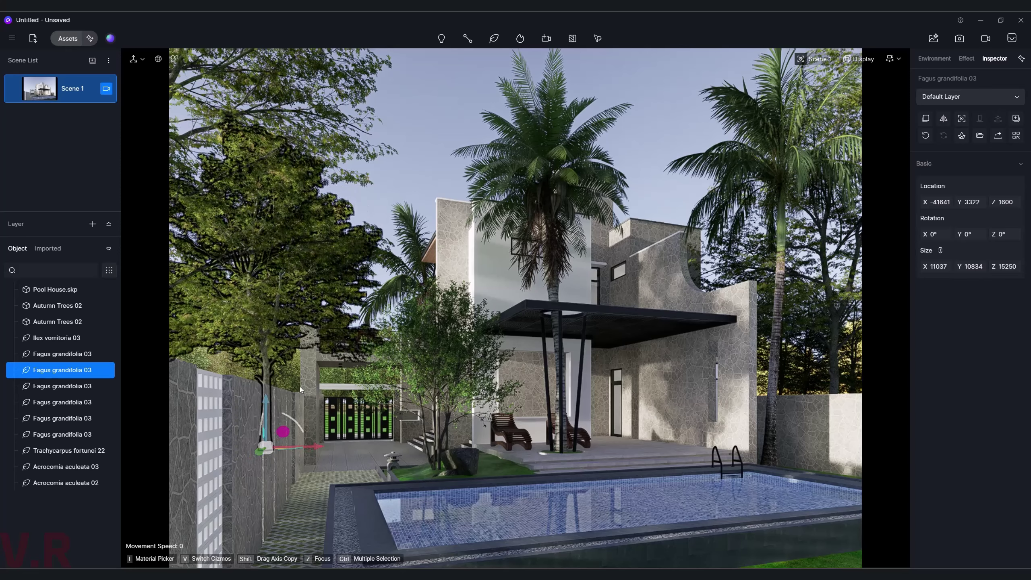
pyautogui.press('Delete')
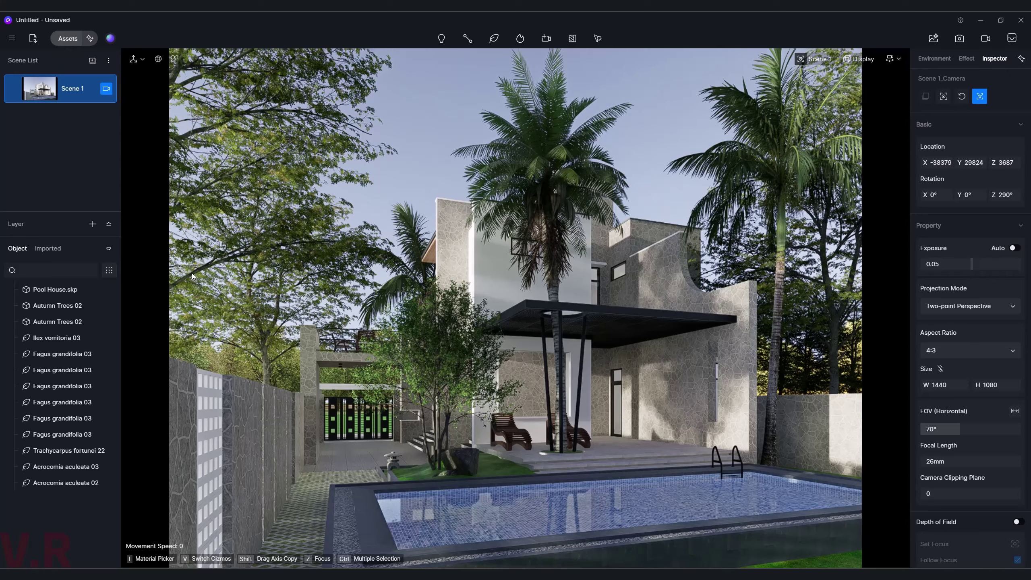
pyautogui.hotkey('ctrl', 'z')
pyautogui.press('a')
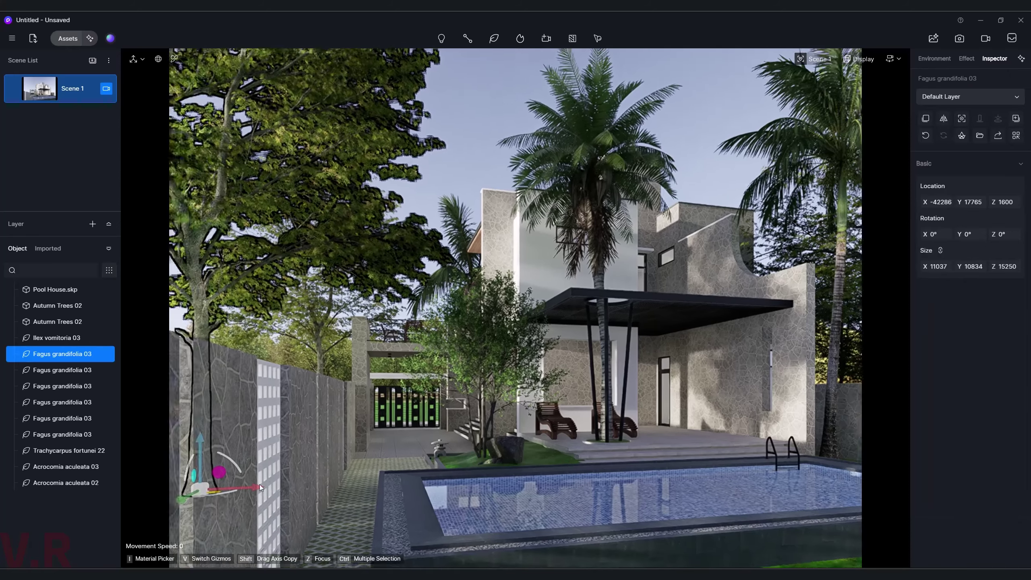
# - Shrink the left beech tree to about two-thirds and turn it slightly around its trunk
pyautogui.moveTo(276, 459); pyautogui.dragTo(306, 450)
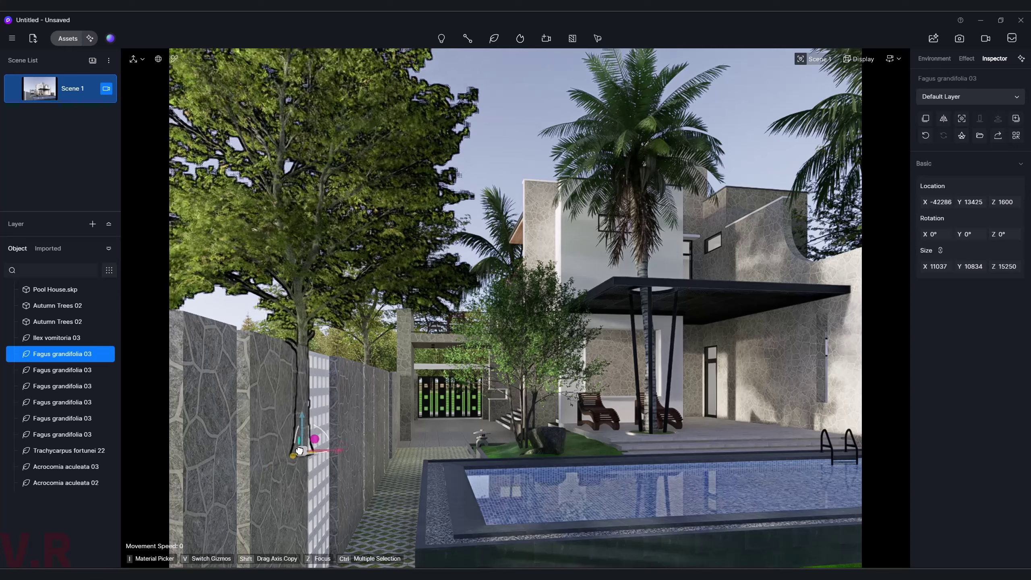
pyautogui.press('v')
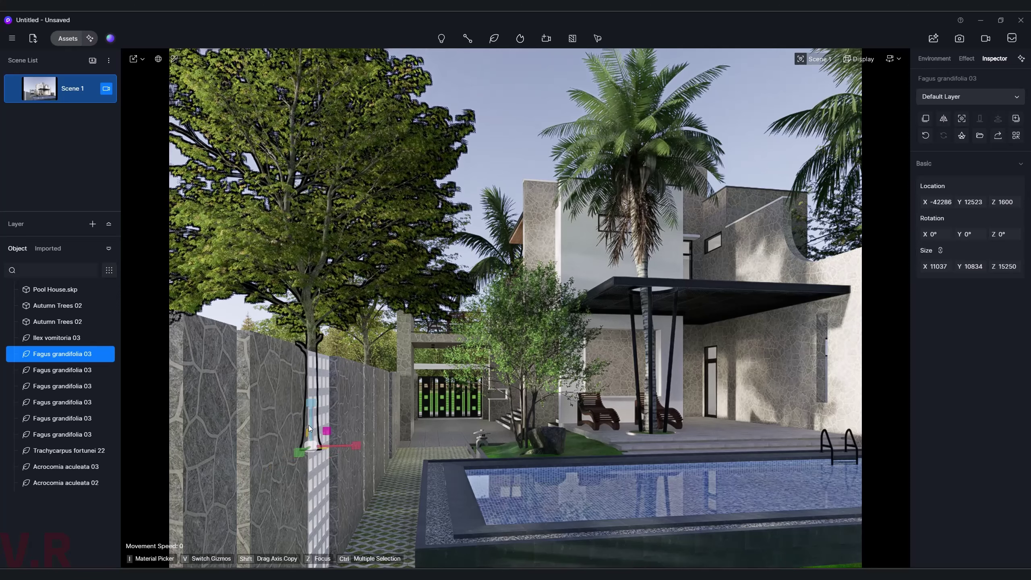
pyautogui.moveTo(312, 406); pyautogui.dragTo(312, 414)
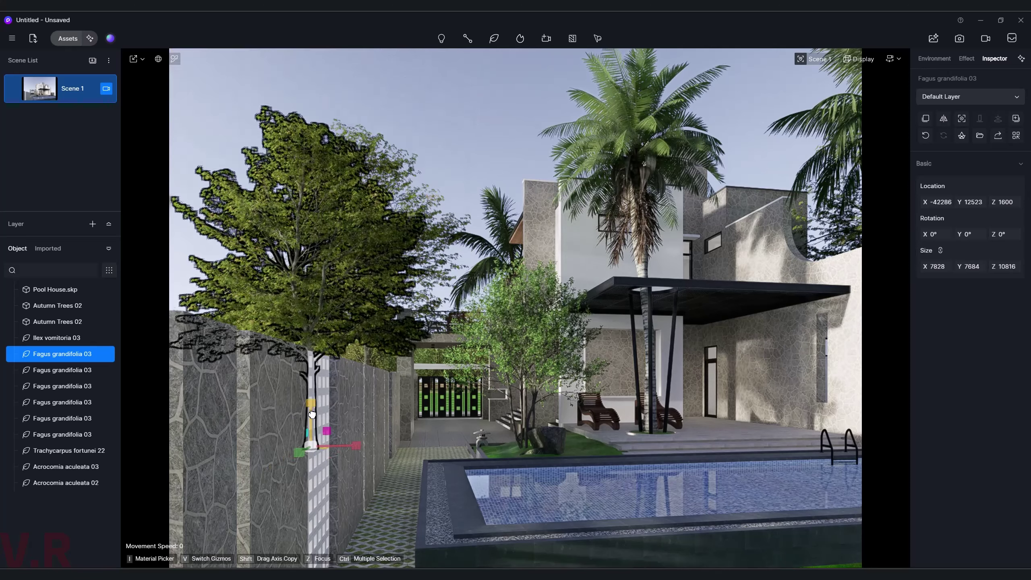
pyautogui.press('v')
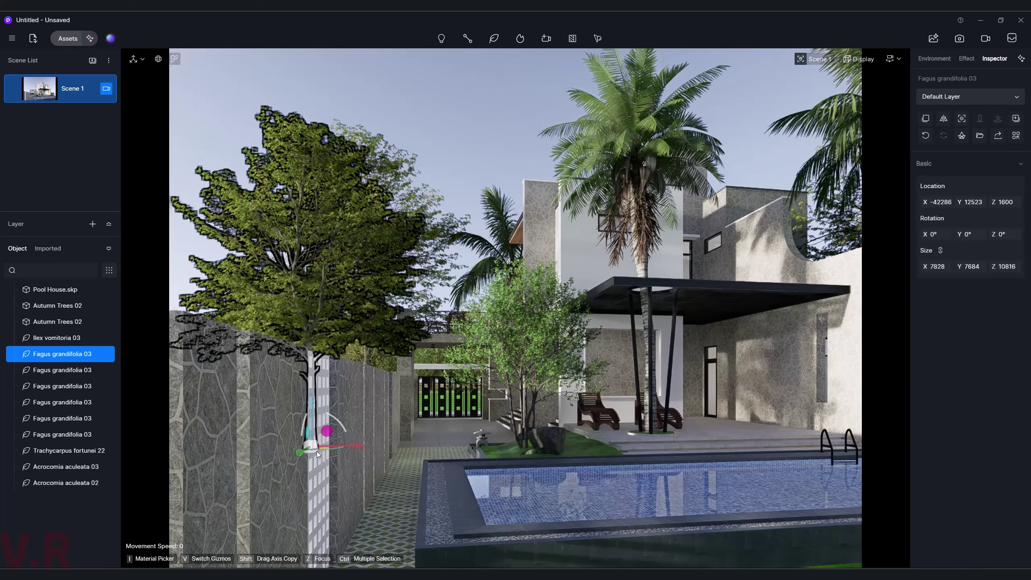
pyautogui.moveTo(325, 455); pyautogui.dragTo(347, 451)
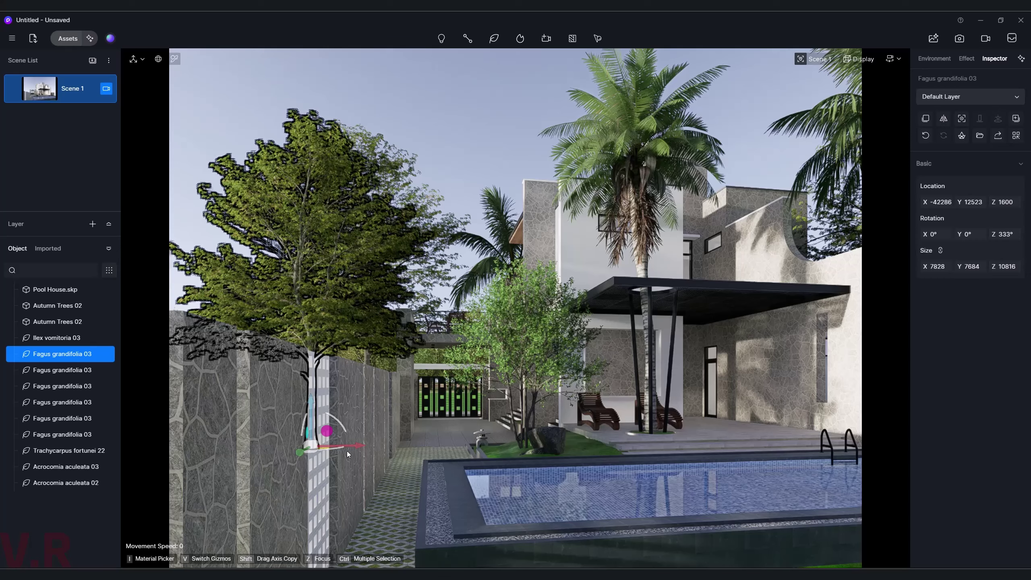
pyautogui.press('v')
pyautogui.moveTo(351, 443); pyautogui.dragTo(282, 442)
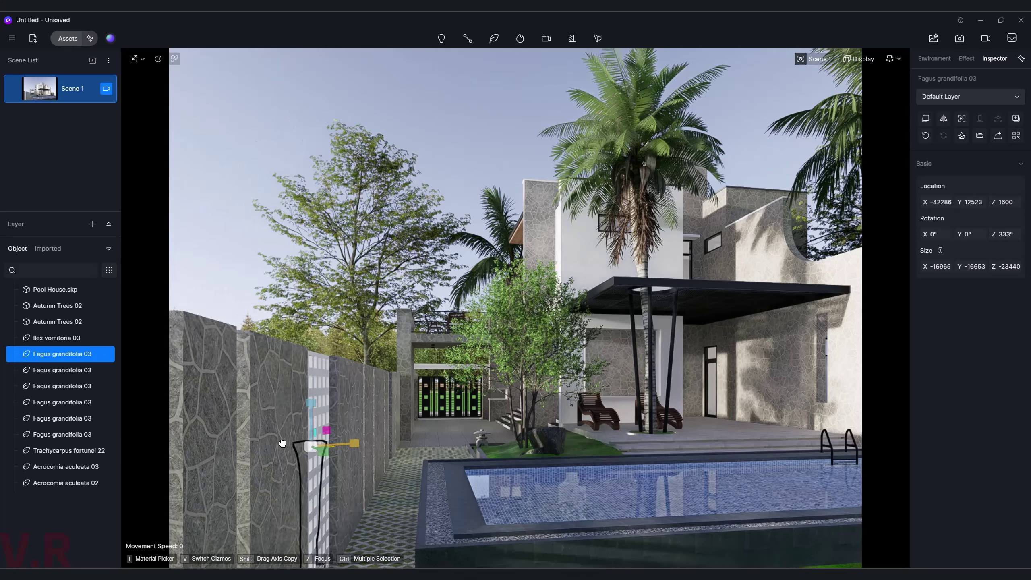
pyautogui.hotkey('ctrl', 'z')
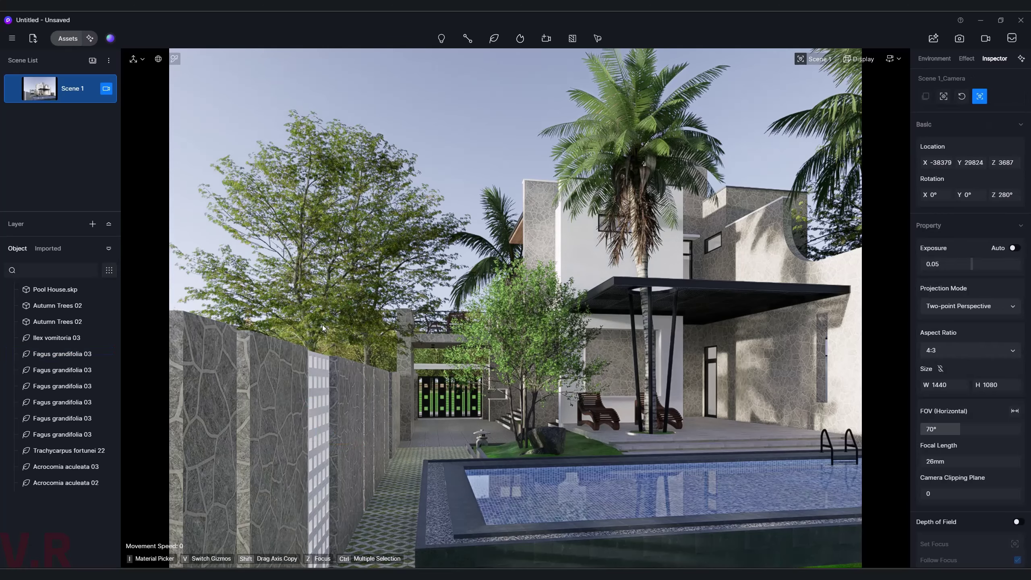
# - Add a second beech copy further along the wall and restore the Scene 1 view
pyautogui.click(323, 325)
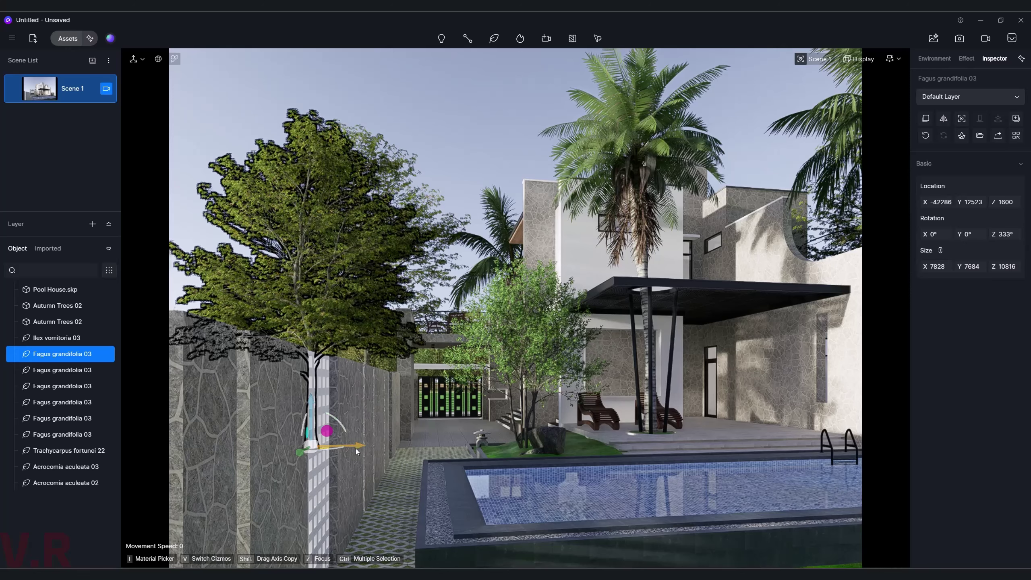
pyautogui.moveTo(357, 450); pyautogui.dragTo(245, 445)
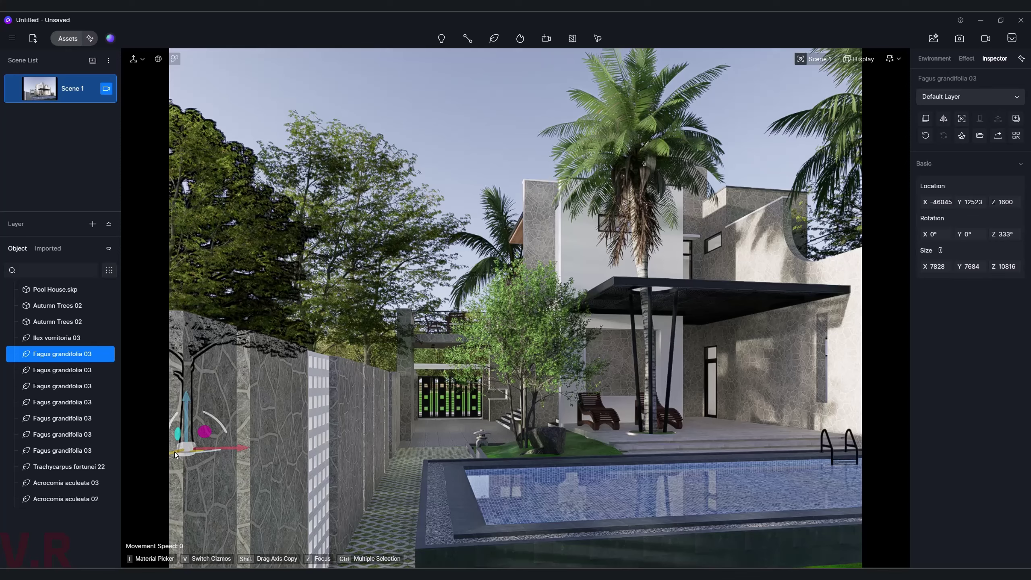
pyautogui.keyDown('shift'); pyautogui.moveTo(172, 455); pyautogui.dragTo(215, 285); pyautogui.keyUp('shift')
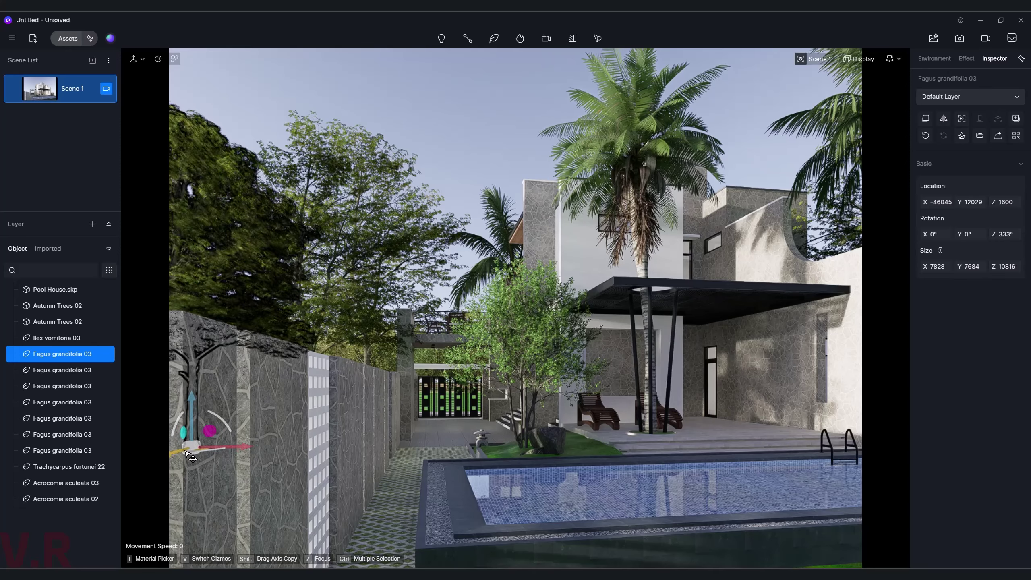
pyautogui.click(67, 38)
pyautogui.click(403, 23)
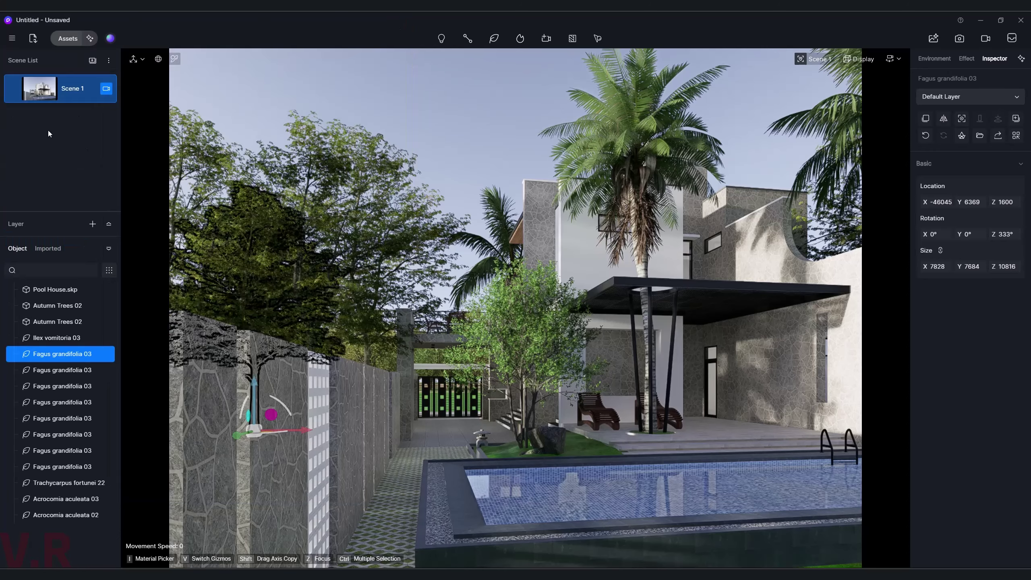
pyautogui.click(42, 95)
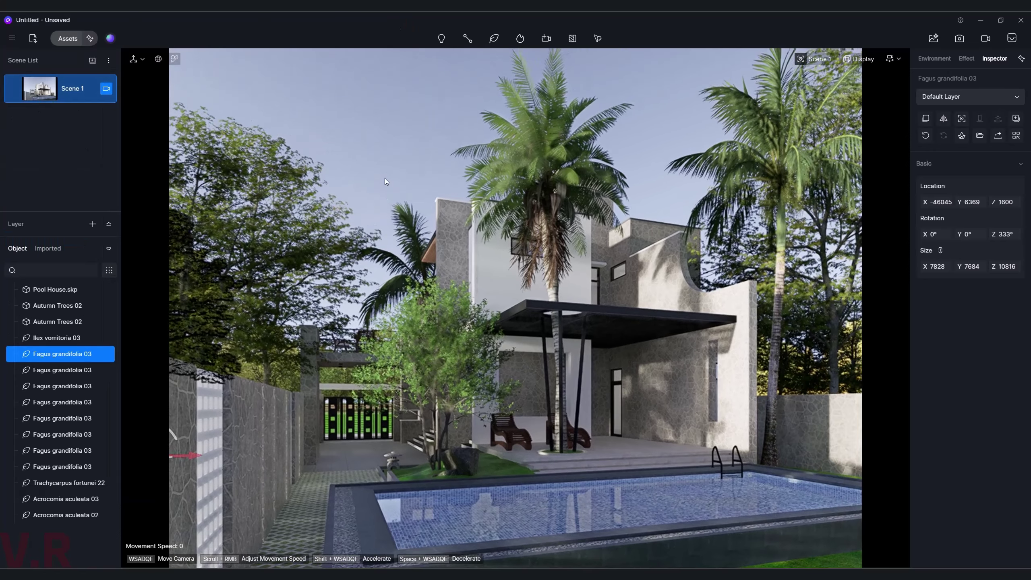
pyautogui.click(380, 157)
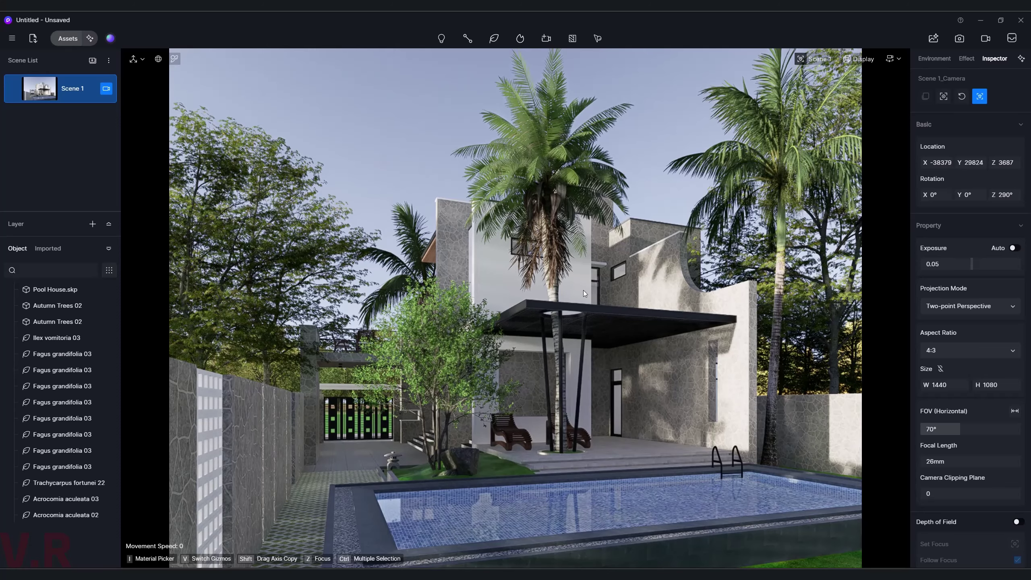
# - Shift-drag three copies of the patio's Acrocomia aculeata 02 palm onto the lawn by the wall
pyautogui.moveTo(379, 157)
pyautogui.mouseDown(button='right')
pyautogui.moveTo(478, 341)
pyautogui.moveTo(418, 255)
pyautogui.mouseUp(button='right')
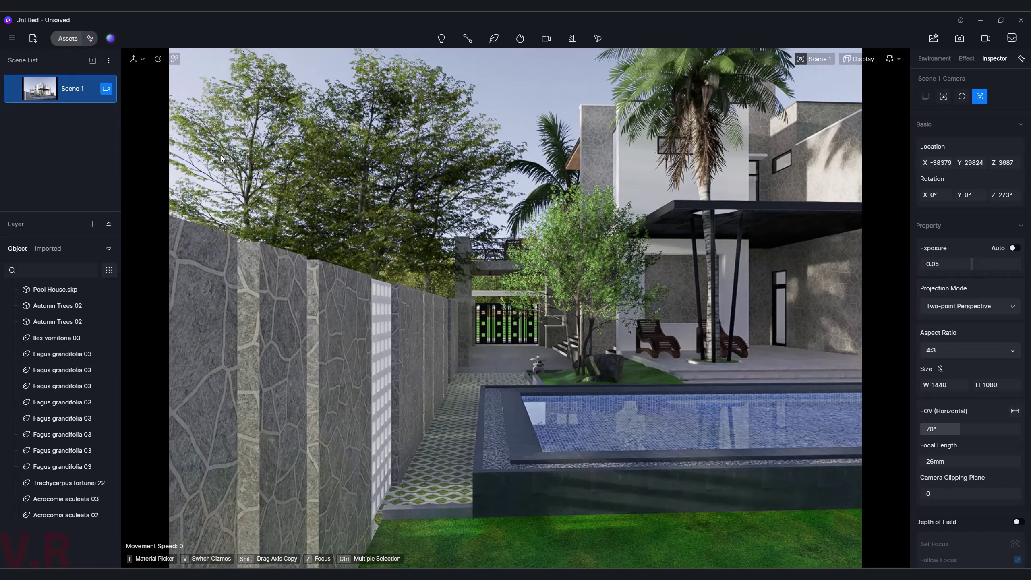
pyautogui.moveTo(352, 192); pyautogui.dragTo(444, 256, button='right')
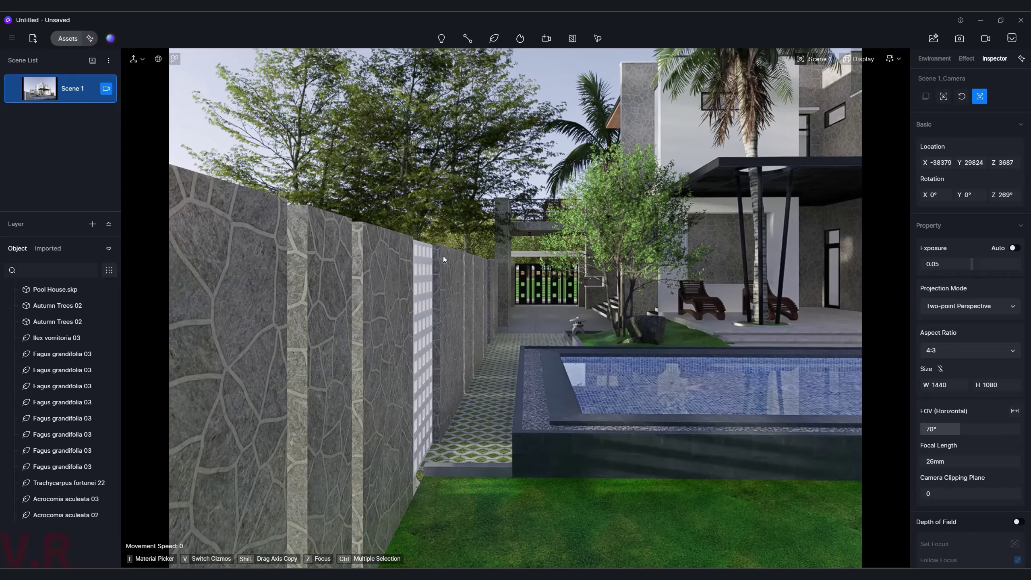
pyautogui.moveTo(443, 256); pyautogui.dragTo(487, 406, button='middle')
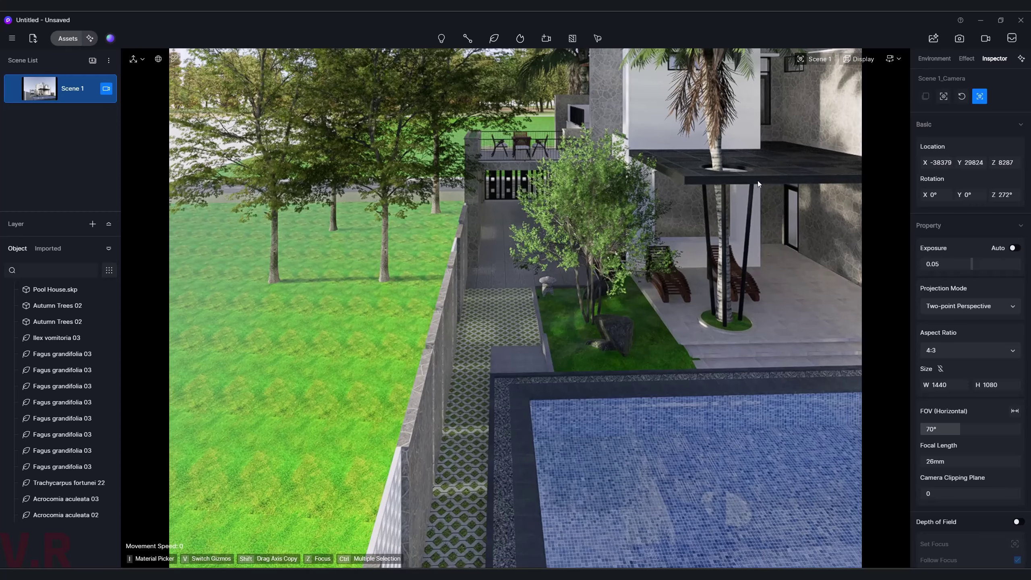
pyautogui.click(718, 152)
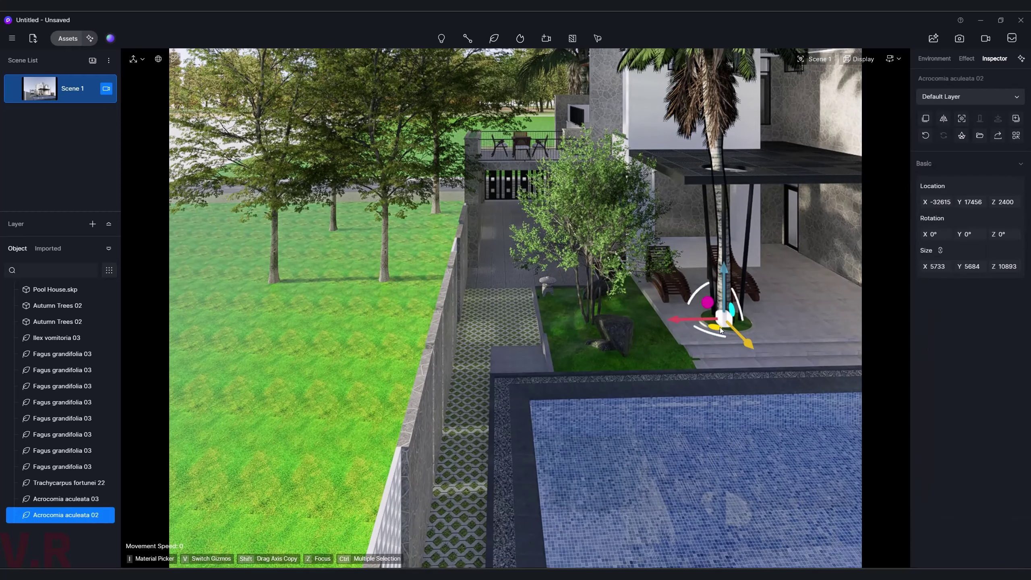
pyautogui.moveTo(695, 320)
pyautogui.mouseDown()
pyautogui.moveTo(257, 325)
pyautogui.moveTo(266, 350)
pyautogui.moveTo(238, 419)
pyautogui.mouseUp()
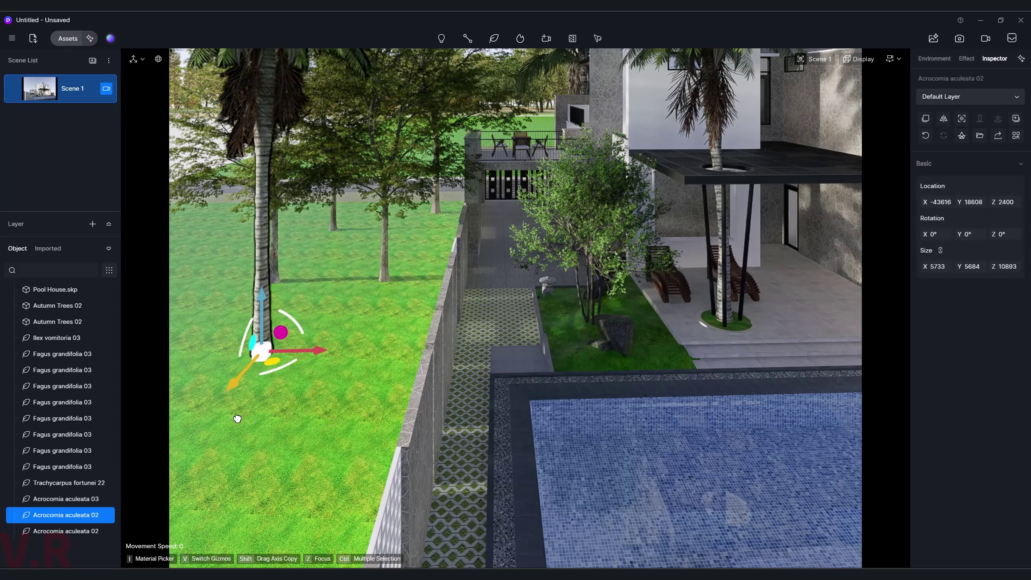
pyautogui.moveTo(307, 352); pyautogui.dragTo(377, 357)
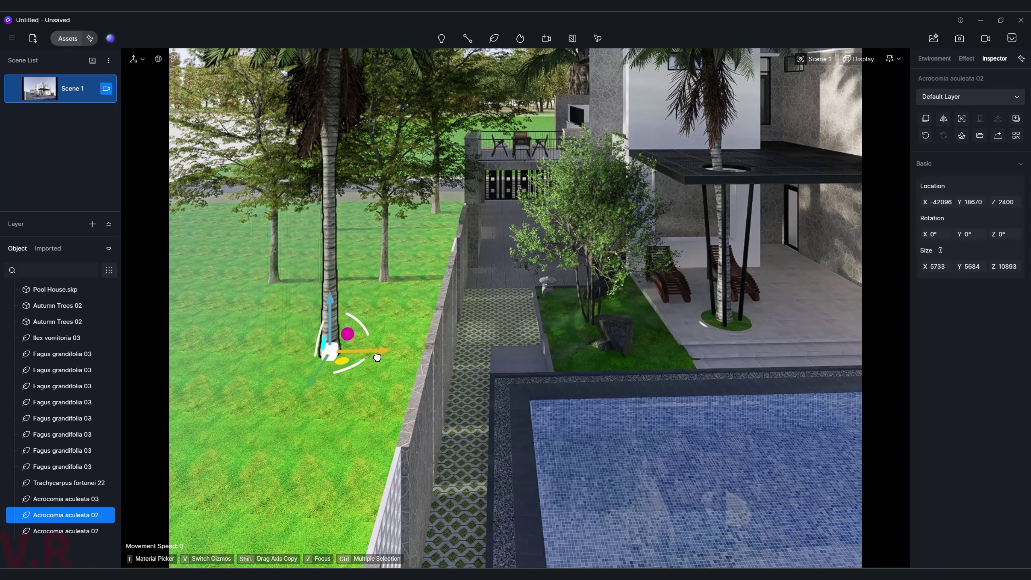
pyautogui.moveTo(312, 384)
pyautogui.keyDown('shift'); pyautogui.mouseDown()
pyautogui.moveTo(271, 536)
pyautogui.moveTo(268, 493)
pyautogui.mouseUp(); pyautogui.keyUp('shift')
pyautogui.press('z')
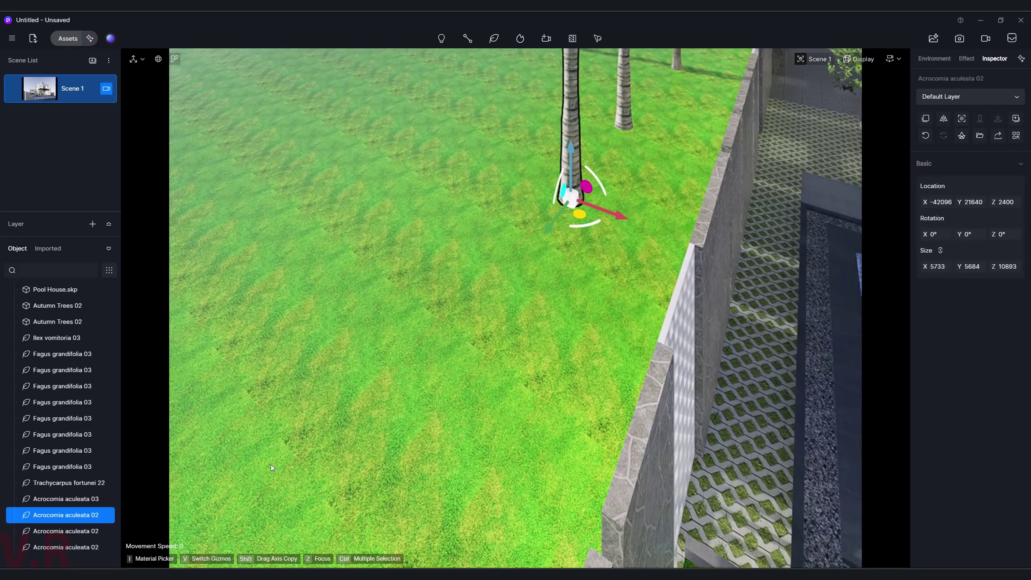
pyautogui.moveTo(552, 230)
pyautogui.keyDown('shift'); pyautogui.mouseDown()
pyautogui.moveTo(465, 352)
pyautogui.moveTo(368, 444)
pyautogui.mouseUp(); pyautogui.keyUp('shift')
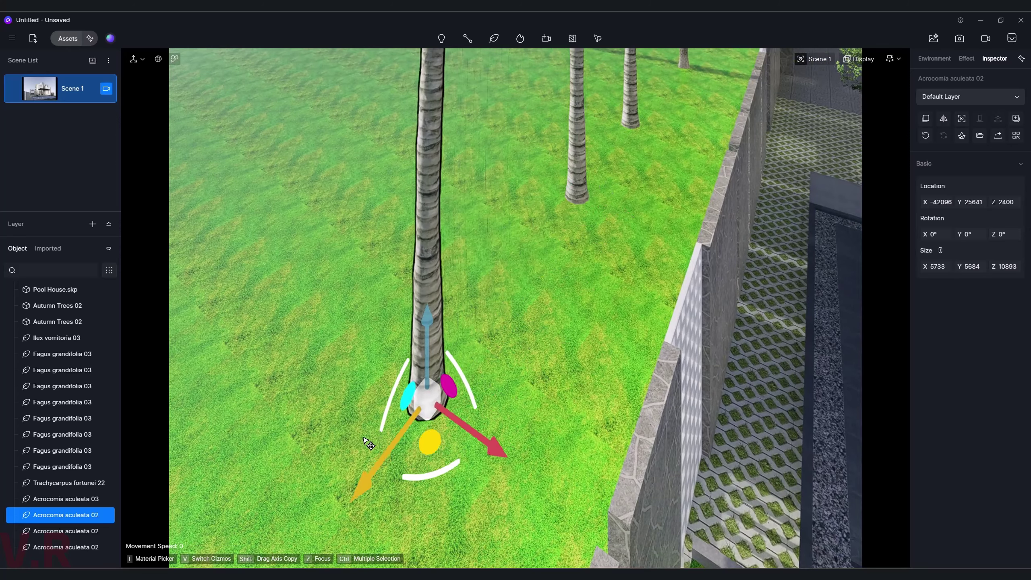
pyautogui.moveTo(563, 200); pyautogui.dragTo(521, 168, button='right')
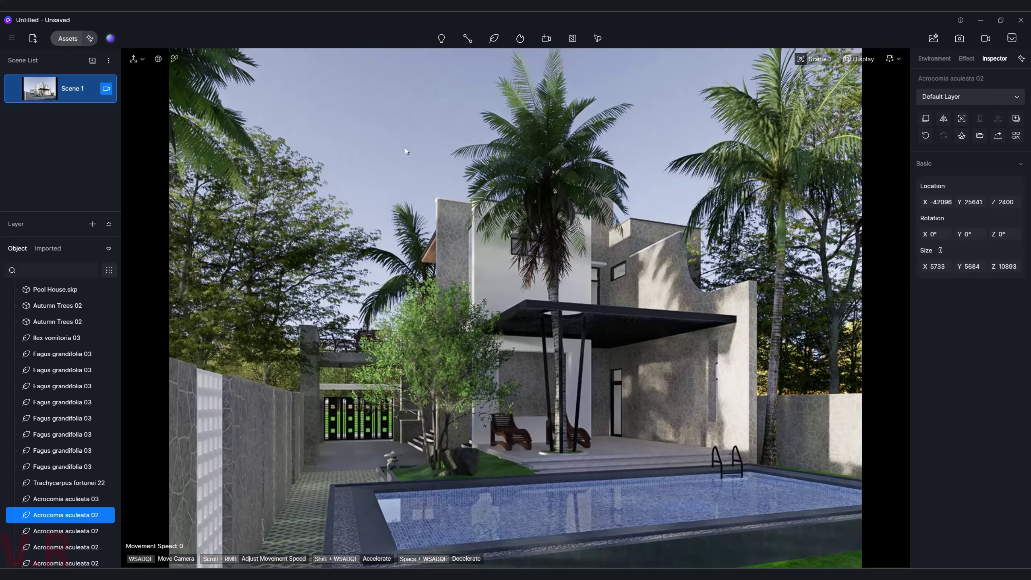
pyautogui.click(384, 124)
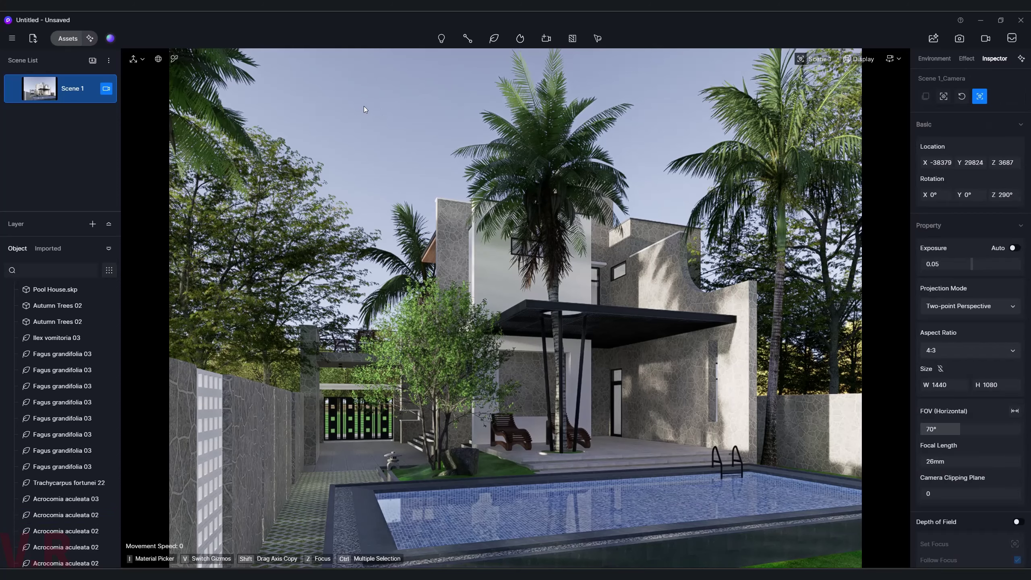
# - Create a Scatter 1 area on the lawn model from the Scatter presets, filled with tall grass
pyautogui.click(599, 39)
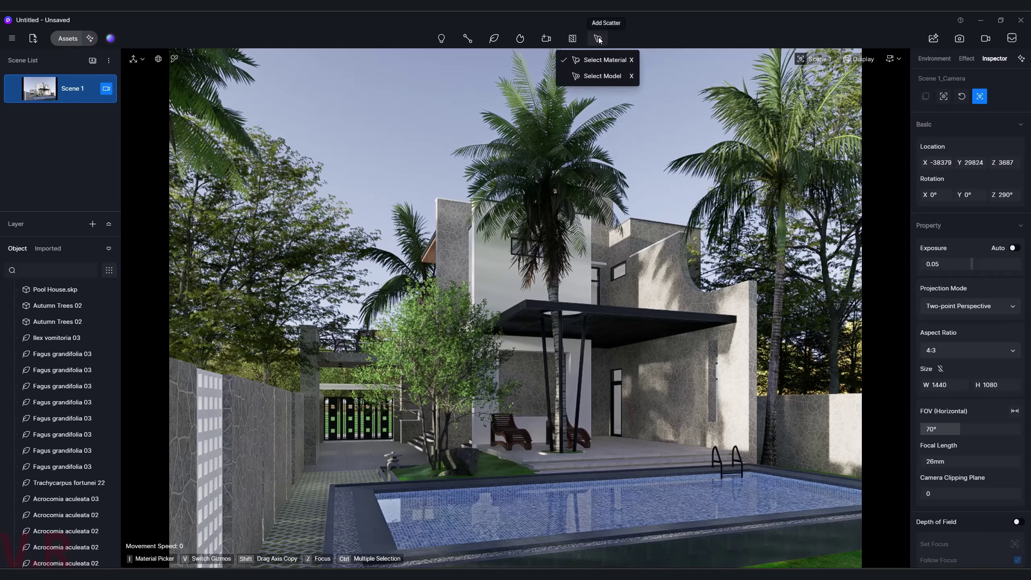
pyautogui.click(605, 77)
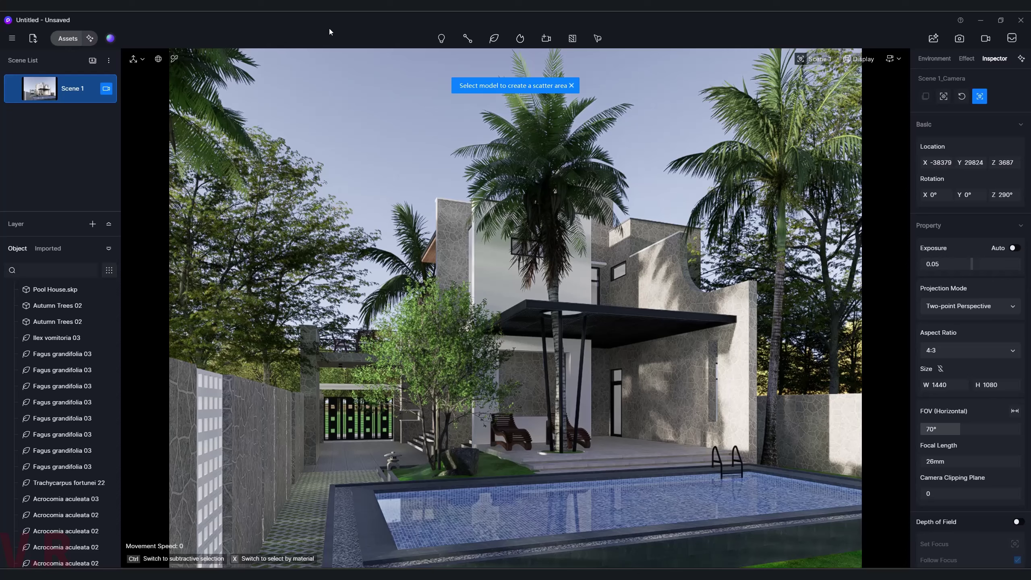
pyautogui.click(67, 38)
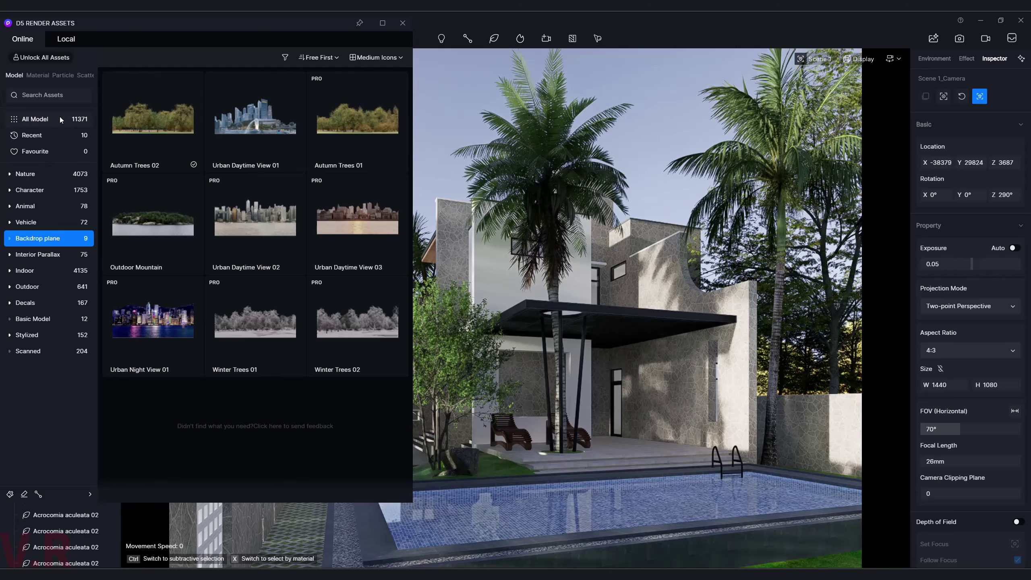
pyautogui.click(80, 75)
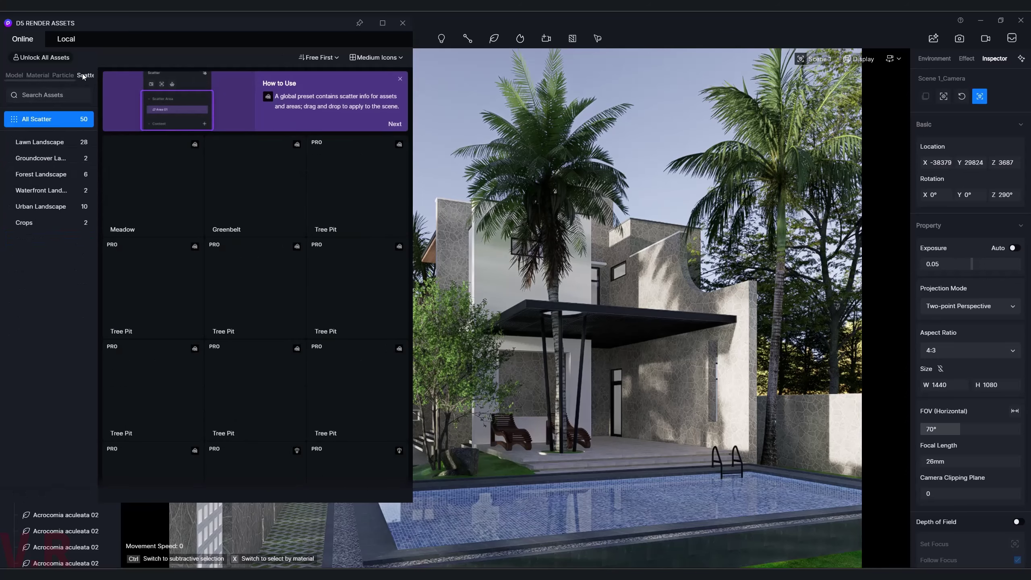
pyautogui.click(160, 191)
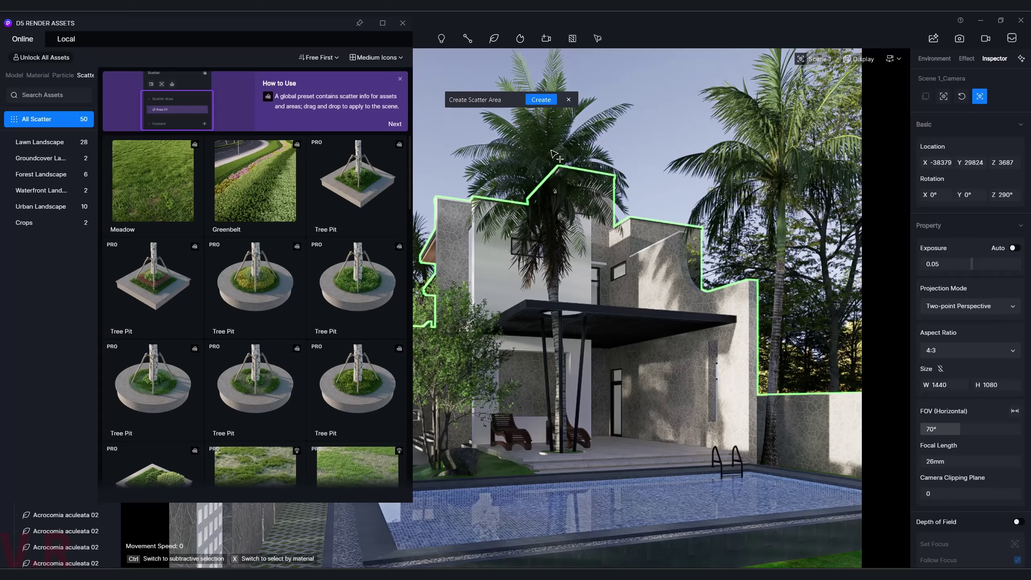
pyautogui.moveTo(629, 404); pyautogui.dragTo(759, 468, button='right')
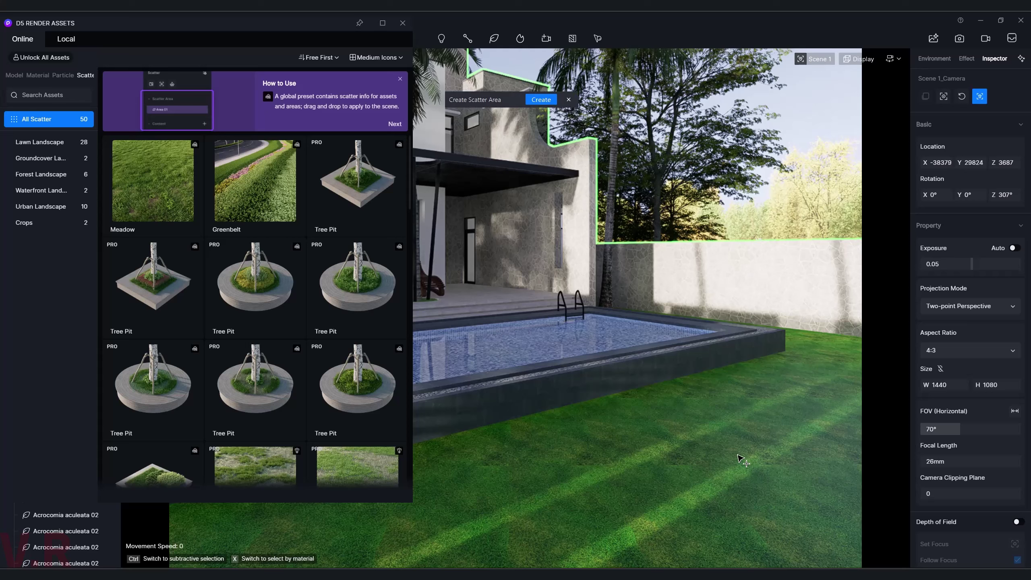
pyautogui.click(542, 102)
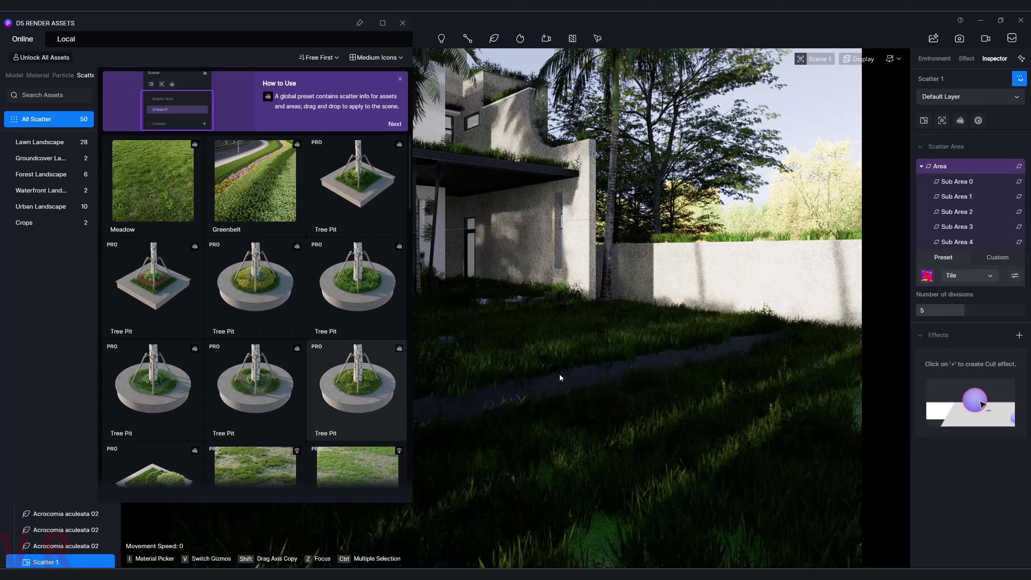
# - Look over the tall-grass scatter around the house and close the scatter asset library
pyautogui.moveTo(559, 374); pyautogui.dragTo(553, 356, button='right')
pyautogui.moveTo(599, 164); pyautogui.dragTo(611, 261, button='right')
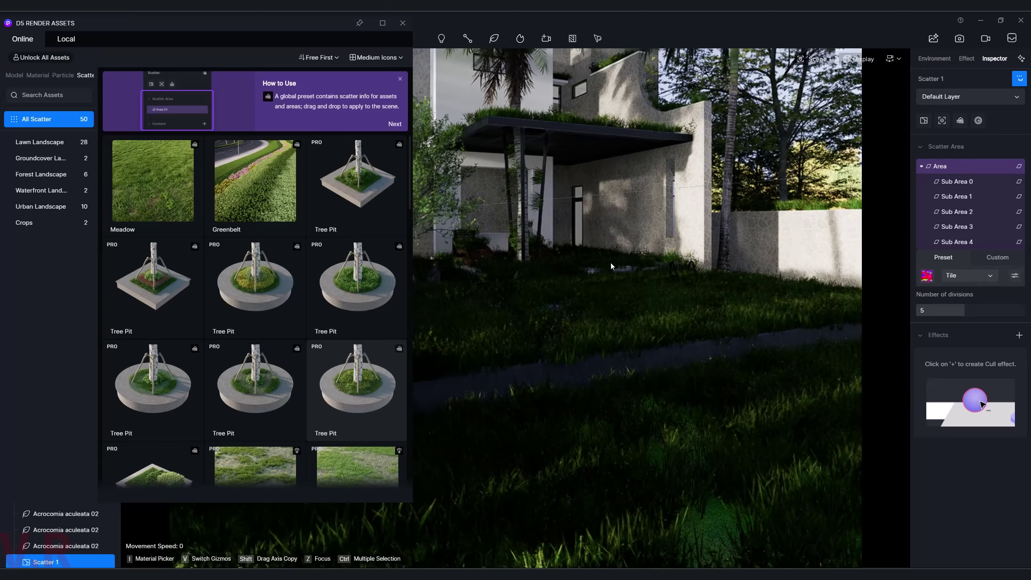
pyautogui.scroll(5, 607, 277)
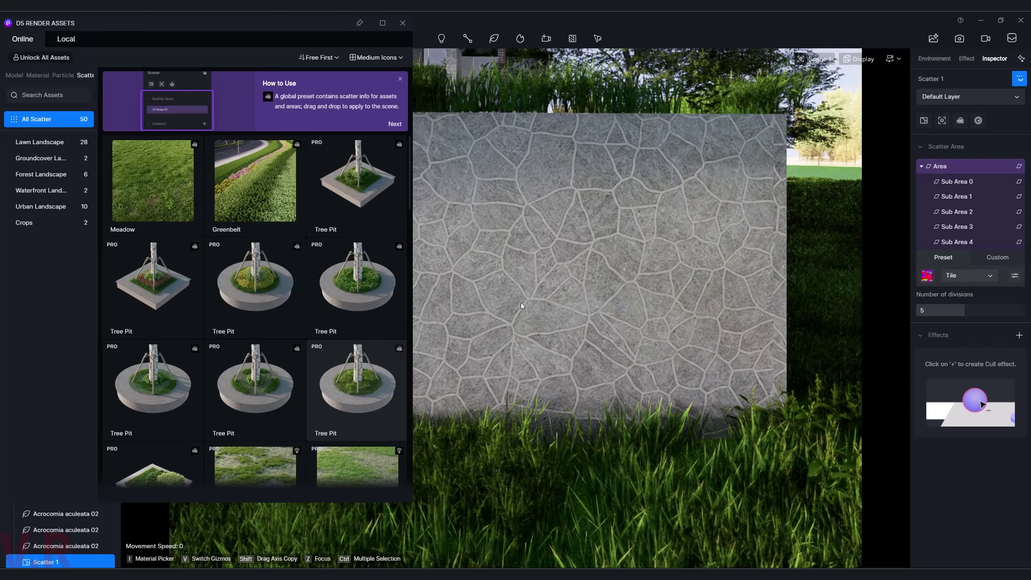
pyautogui.scroll(-5, 464, 318)
pyautogui.moveTo(466, 317); pyautogui.dragTo(525, 351, button='right')
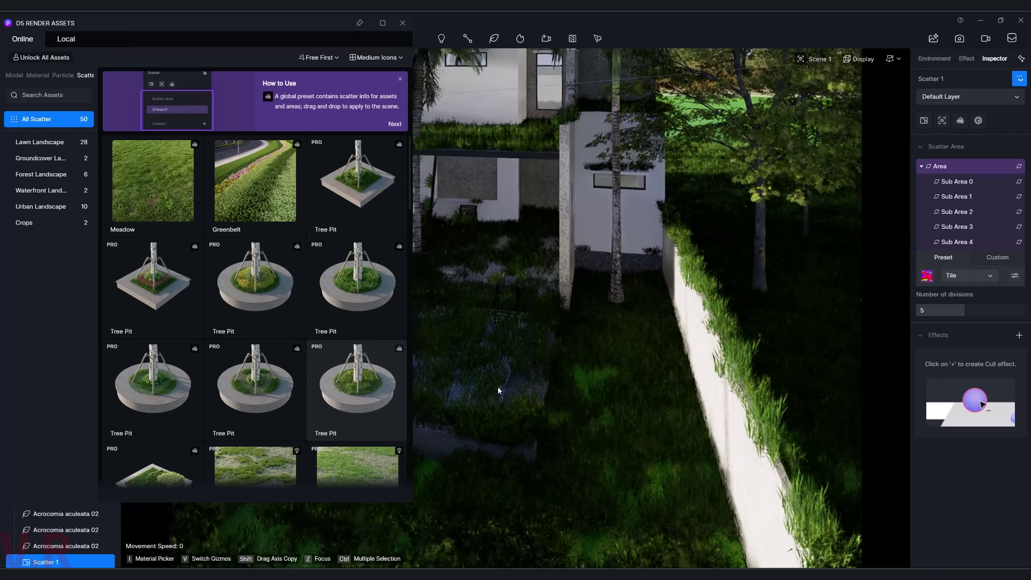
pyautogui.scroll(-5, 498, 386)
pyautogui.scroll(4, 488, 374)
pyautogui.scroll(-4, 488, 374)
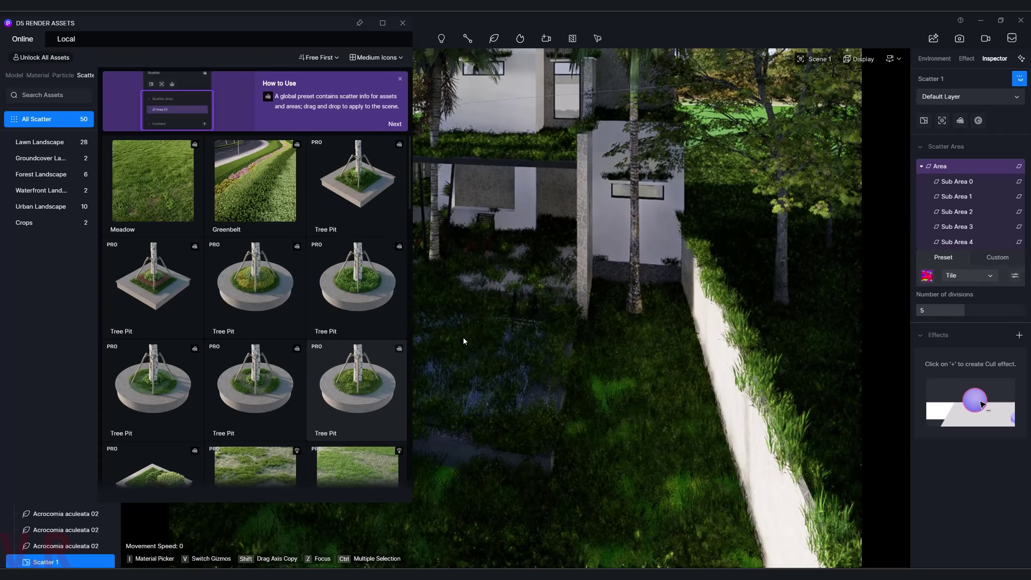
pyautogui.click(403, 23)
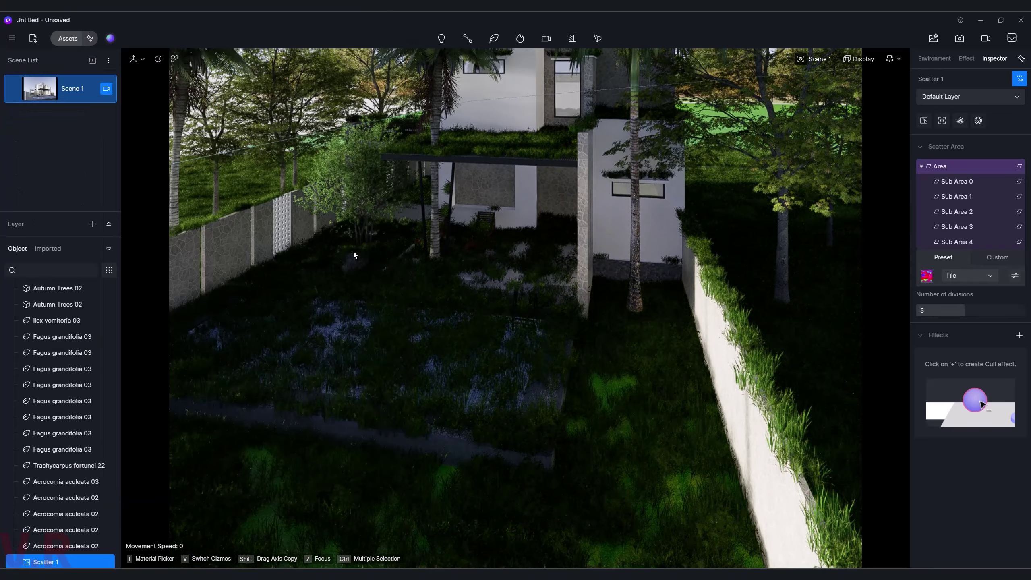
pyautogui.scroll(-1, 85, 454)
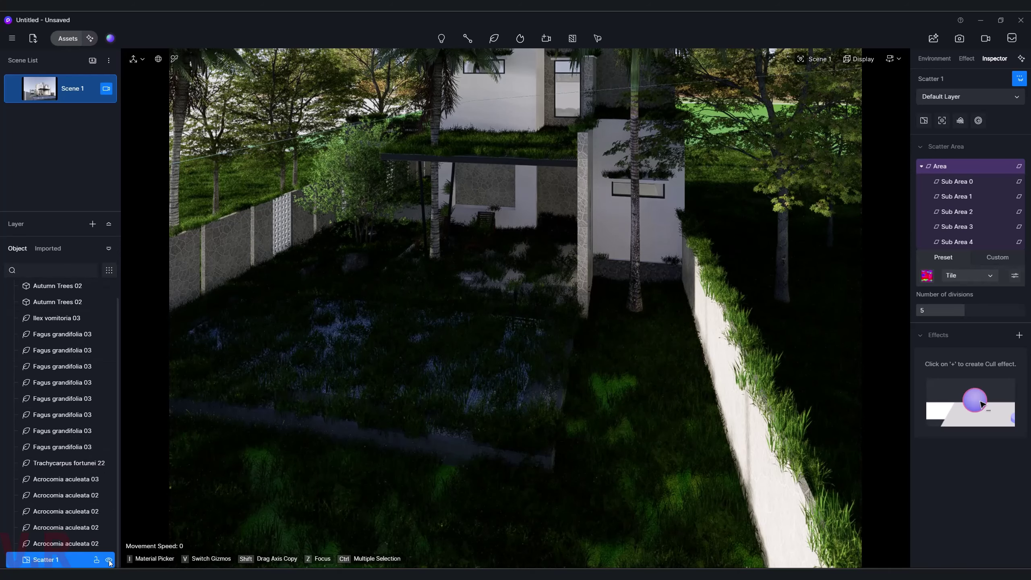
# - Toggle Scatter 1's visibility, then delete Scatter 1 from the Layer list
pyautogui.click(109, 560)
pyautogui.click(593, 349)
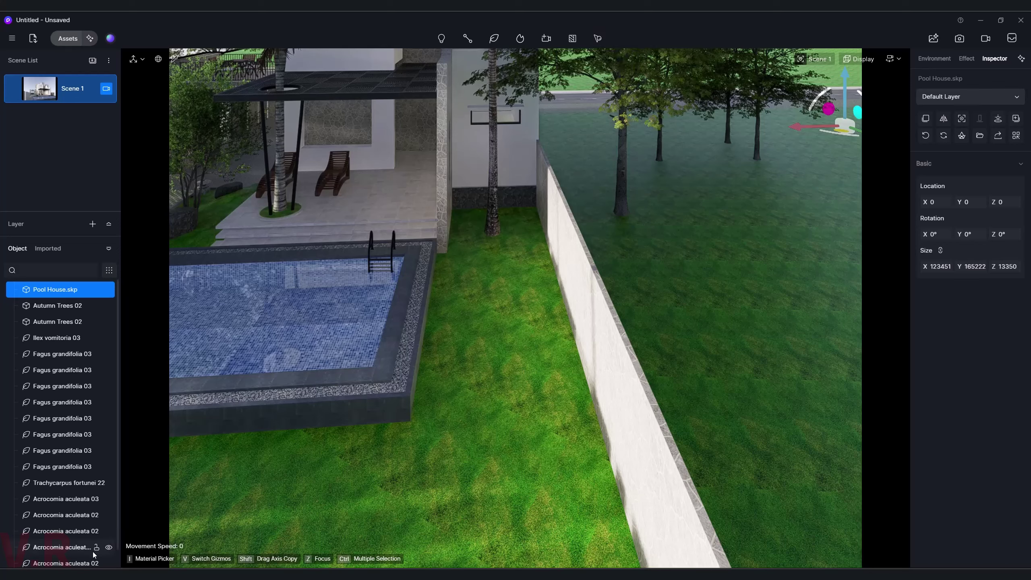
pyautogui.scroll(-1, 92, 544)
pyautogui.click(109, 560)
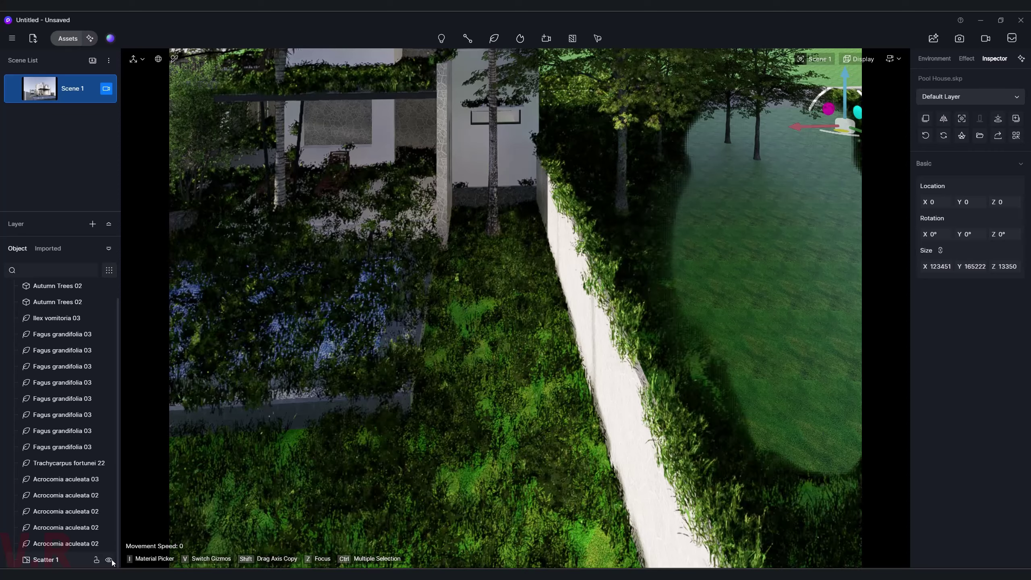
pyautogui.click(88, 561)
pyautogui.rightClick(73, 563)
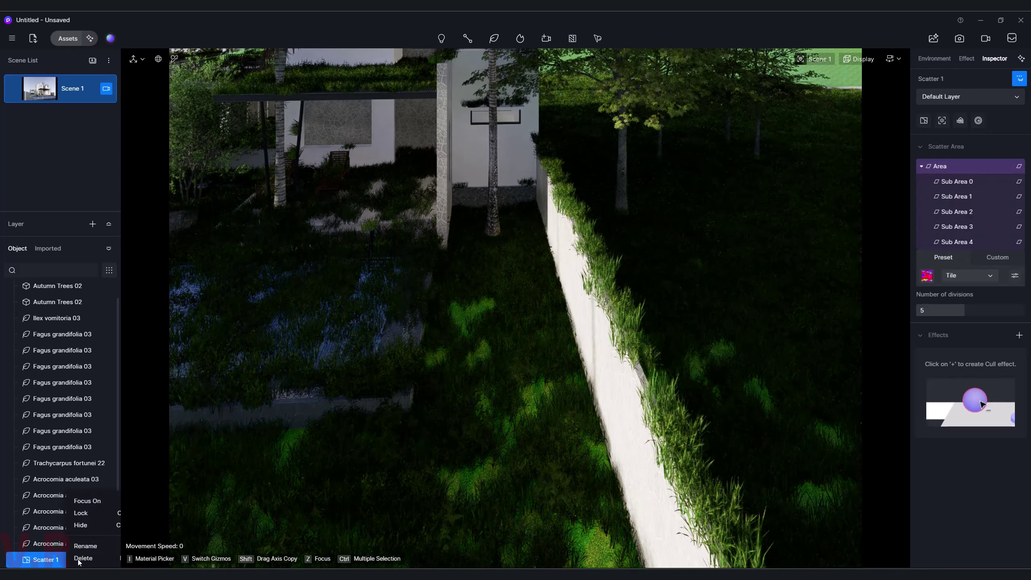
pyautogui.click(83, 558)
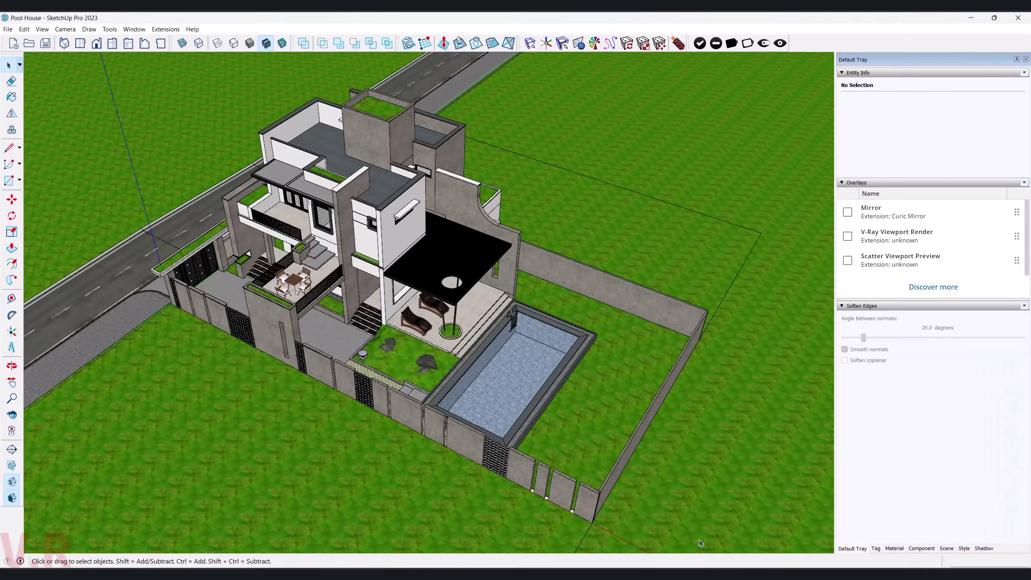
# - Open the grass site group and repaint the L-shaped lawn face with the Default material
pyautogui.moveTo(584, 341); pyautogui.dragTo(616, 361, button='middle')
pyautogui.click(649, 255)
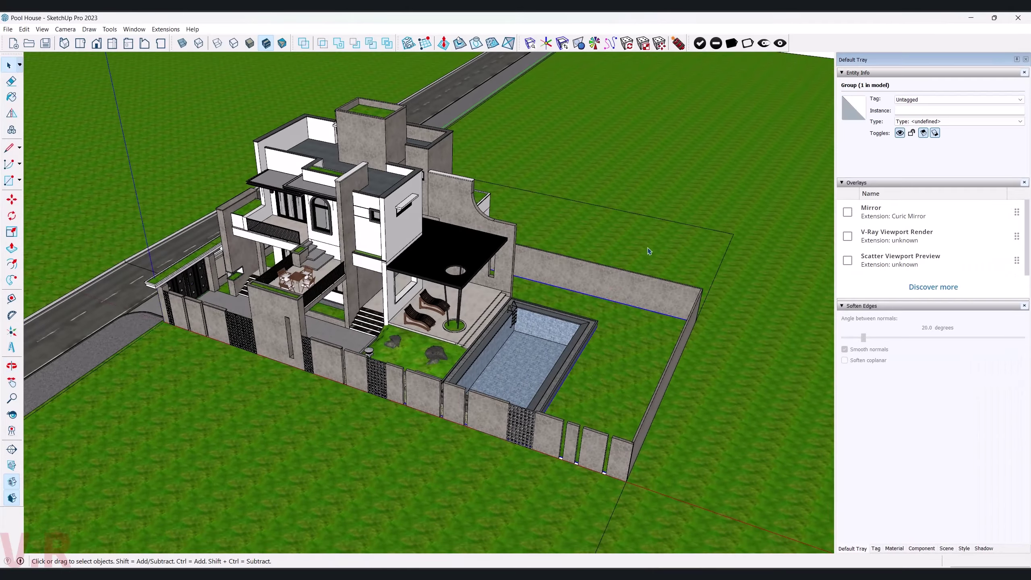
pyautogui.moveTo(649, 255)
pyautogui.mouseDown(button='middle')
pyautogui.moveTo(677, 322)
pyautogui.moveTo(499, 472)
pyautogui.mouseUp(button='middle')
pyautogui.doubleClick(499, 472)
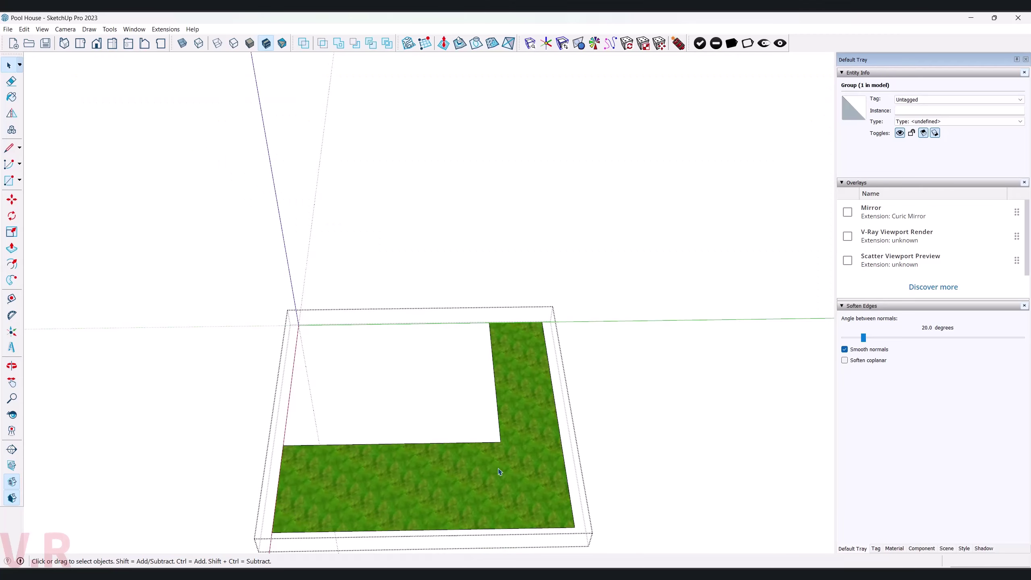
pyautogui.click(470, 459)
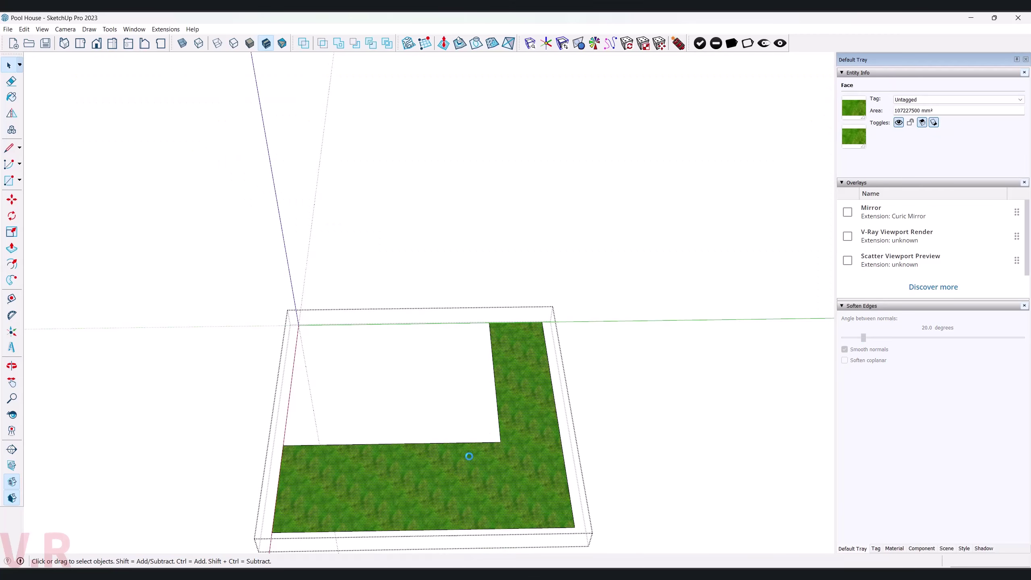
pyautogui.press('b')
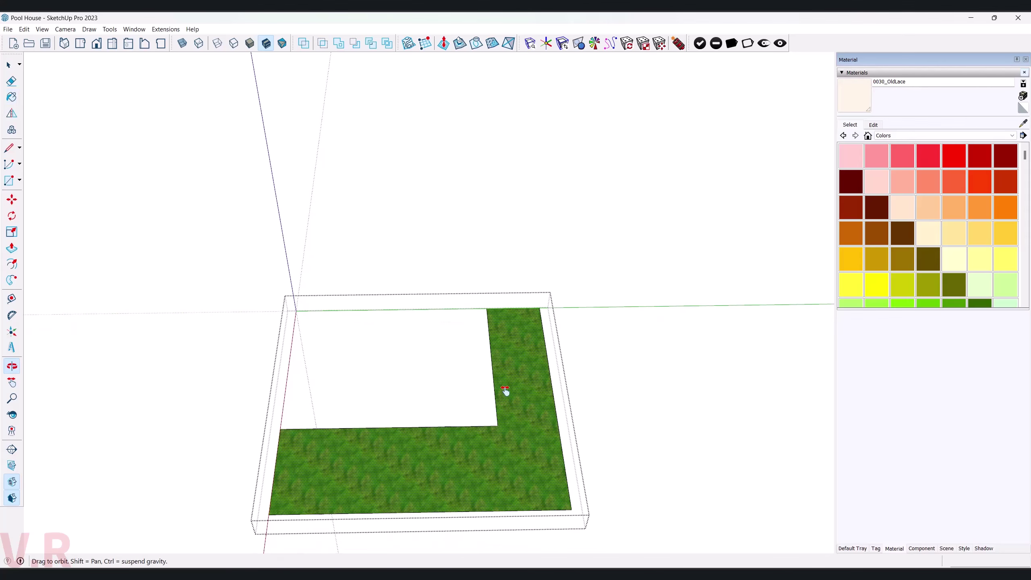
pyautogui.moveTo(544, 341); pyautogui.dragTo(502, 391, button='middle')
pyautogui.click(1023, 107)
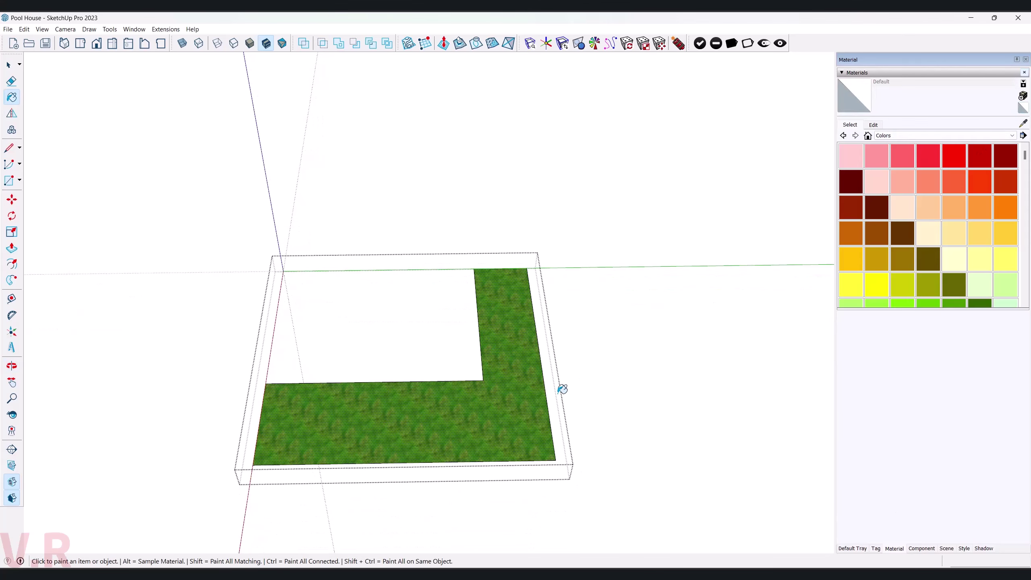
pyautogui.click(467, 437)
pyautogui.moveTo(467, 438); pyautogui.dragTo(510, 56, button='middle')
pyautogui.click(515, 471)
pyautogui.moveTo(515, 472)
pyautogui.mouseDown(button='middle')
pyautogui.moveTo(518, 410)
pyautogui.moveTo(478, 496)
pyautogui.moveTo(515, 463)
pyautogui.moveTo(507, 511)
pyautogui.mouseUp(button='middle')
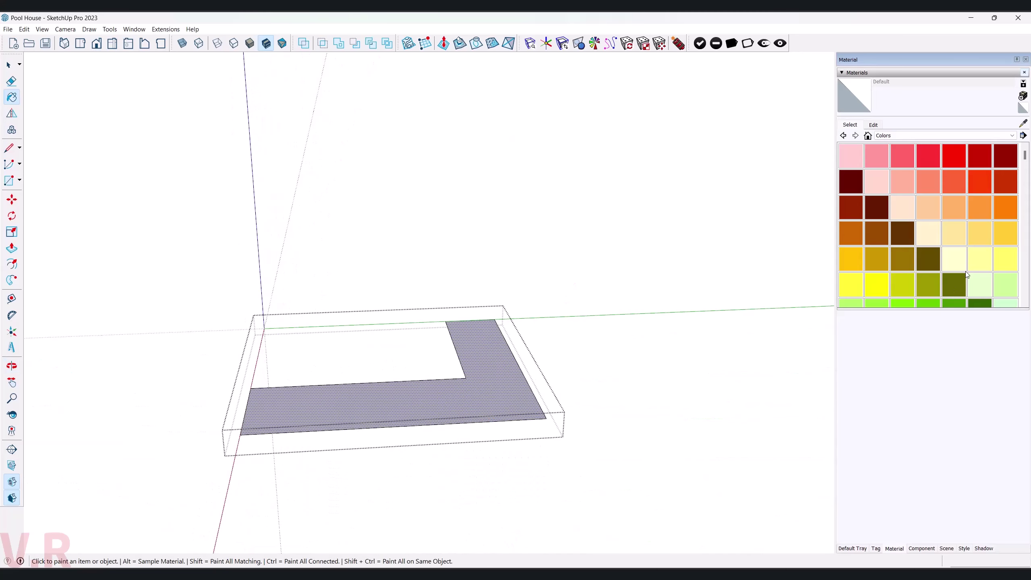
# - Paint the L-shaped face Color G08 dark green and exit the group
pyautogui.scroll(-3, 970, 280)
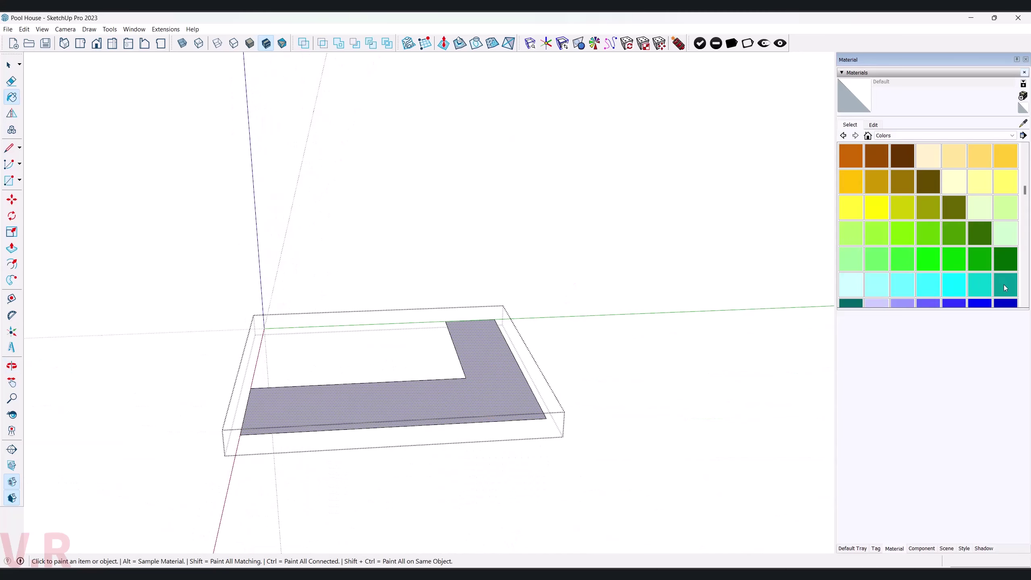
pyautogui.click(991, 261)
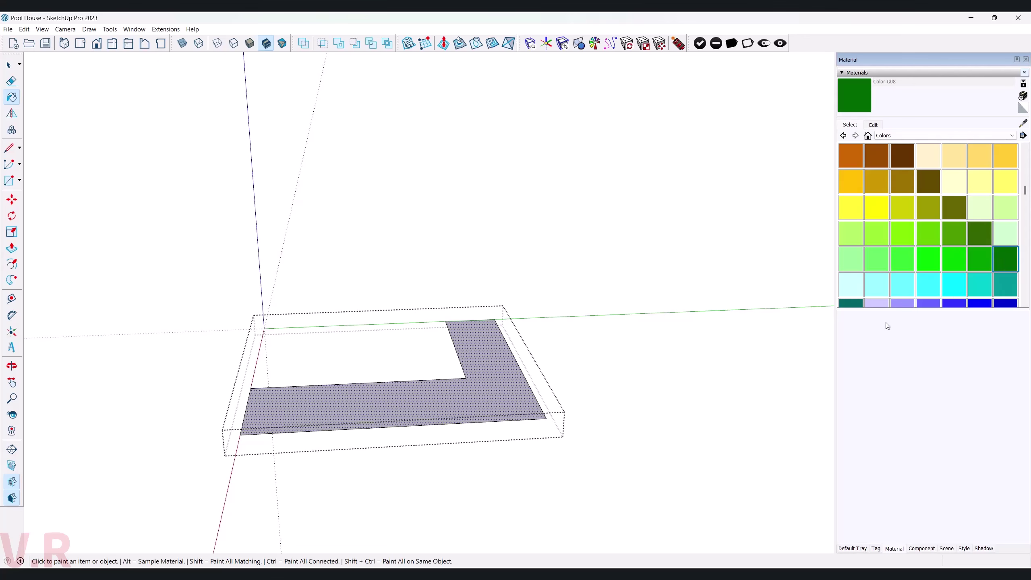
pyautogui.click(463, 396)
pyautogui.moveTo(462, 396); pyautogui.dragTo(496, 454, button='middle')
pyautogui.press('space')
pyautogui.click(508, 460)
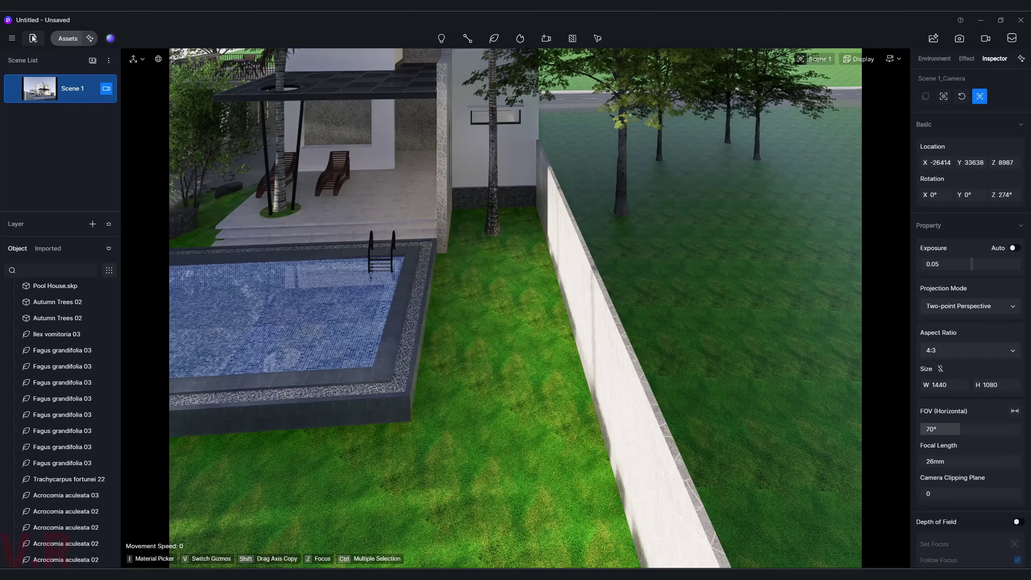
# - Filter the Layer panel to Imported and select Pool House.skp to show its properties
pyautogui.click(47, 248)
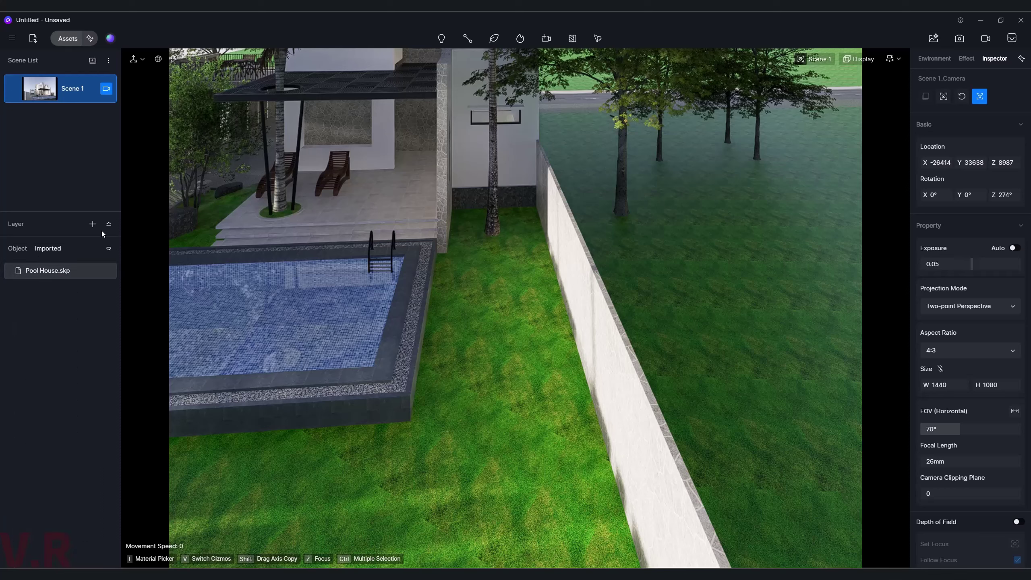
pyautogui.click(15, 40)
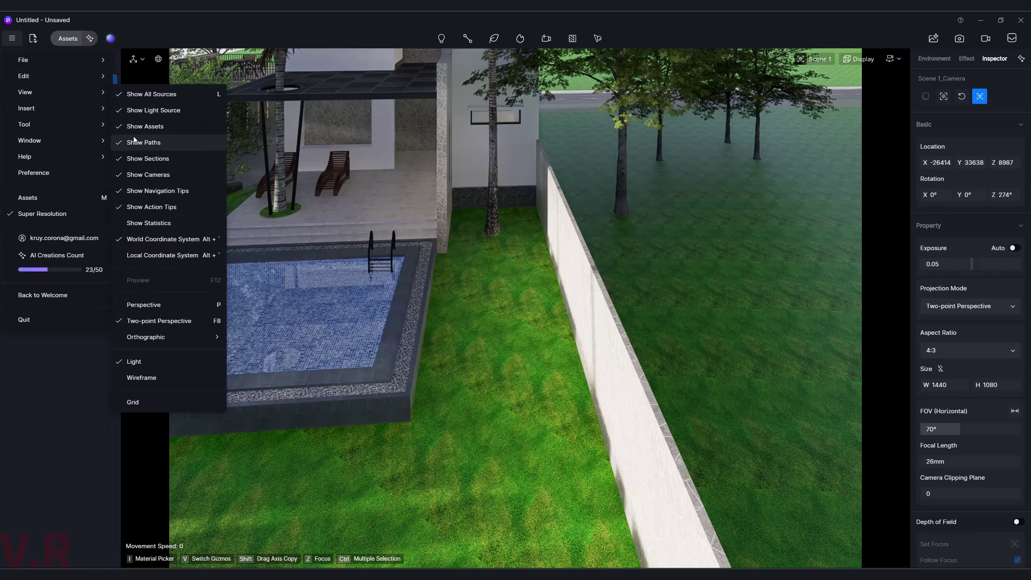
pyautogui.moveTo(49, 76)
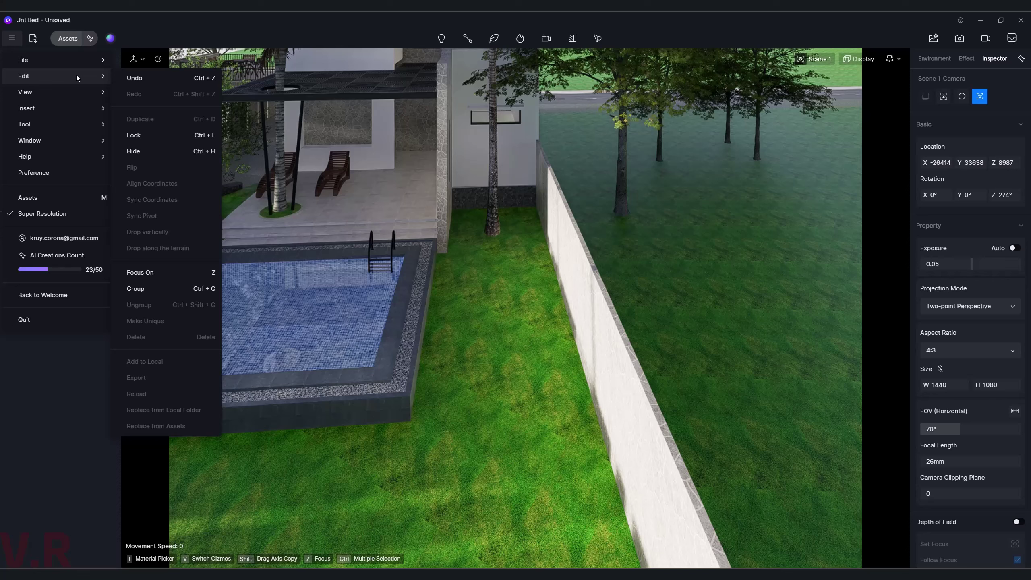
pyautogui.click(45, 366)
pyautogui.click(28, 272)
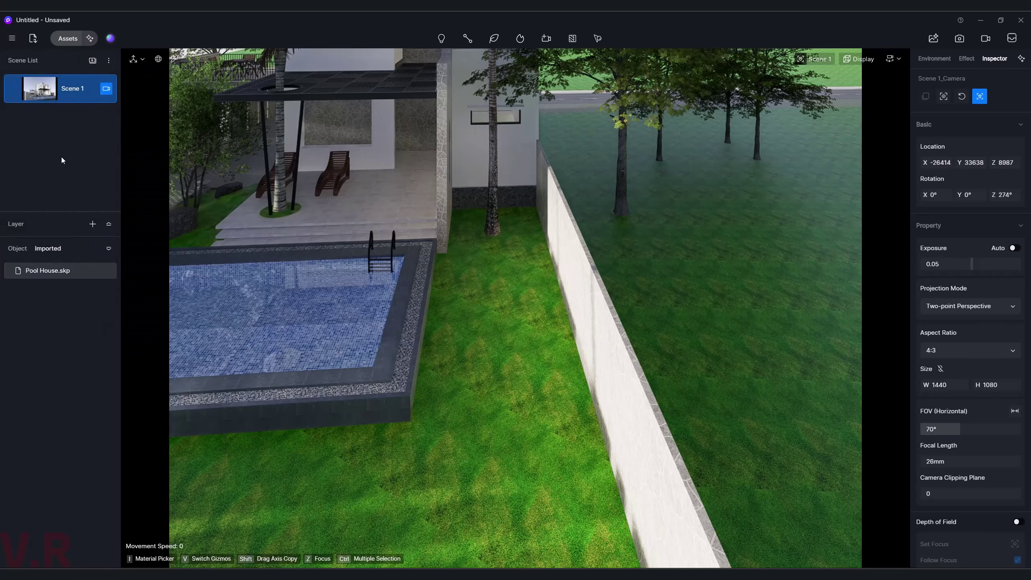
pyautogui.click(12, 38)
pyautogui.moveTo(48, 76)
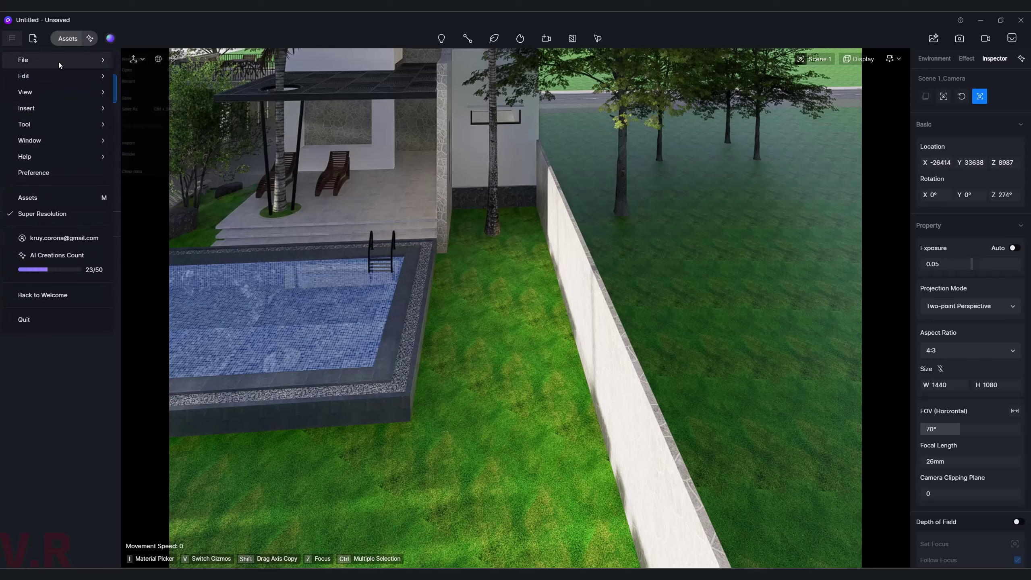
pyautogui.click(81, 409)
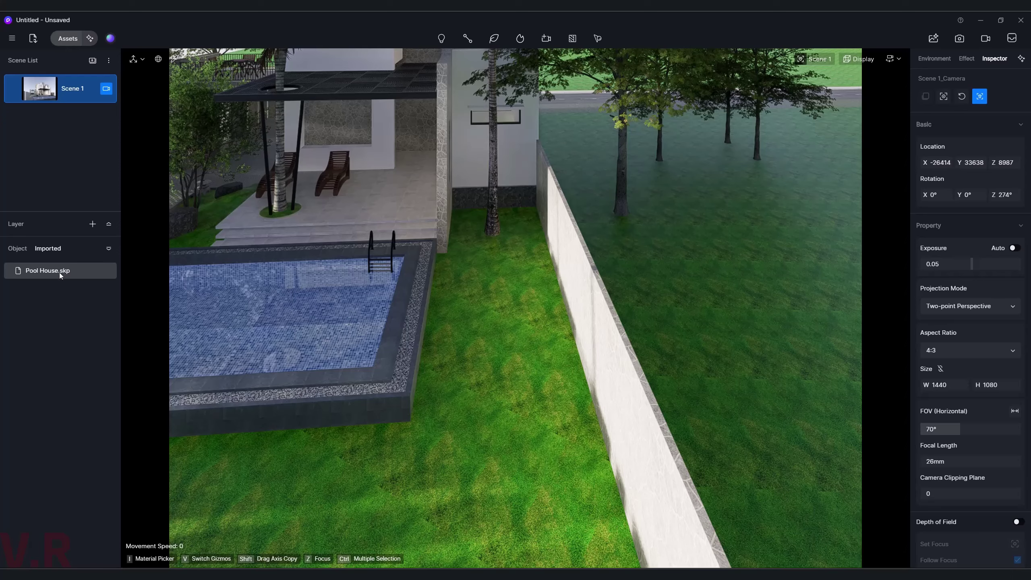
pyautogui.click(522, 421)
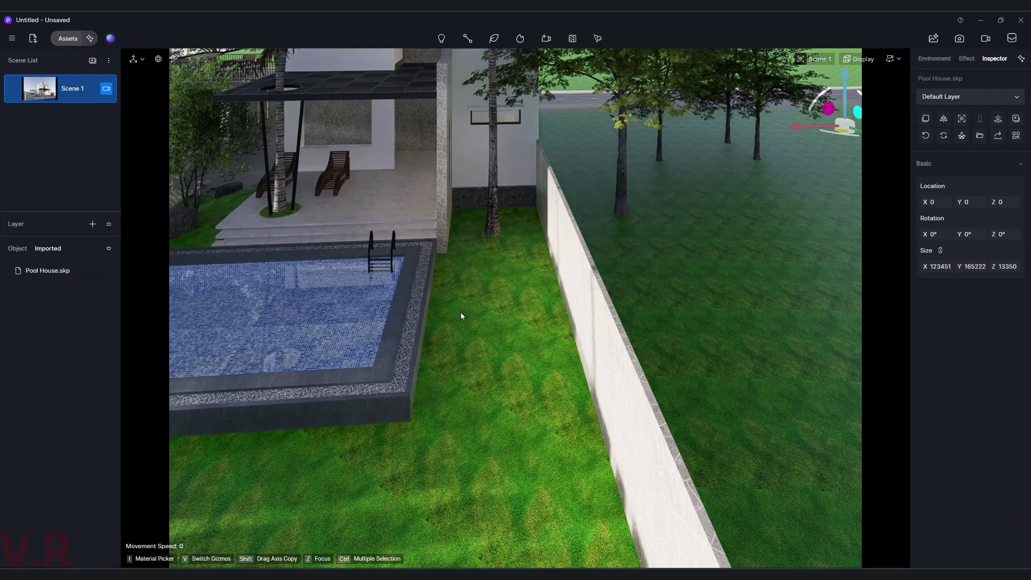
# - Reload Pool House.skp through Menu > Edit > Reload and confirm
pyautogui.click(12, 40)
pyautogui.moveTo(24, 76)
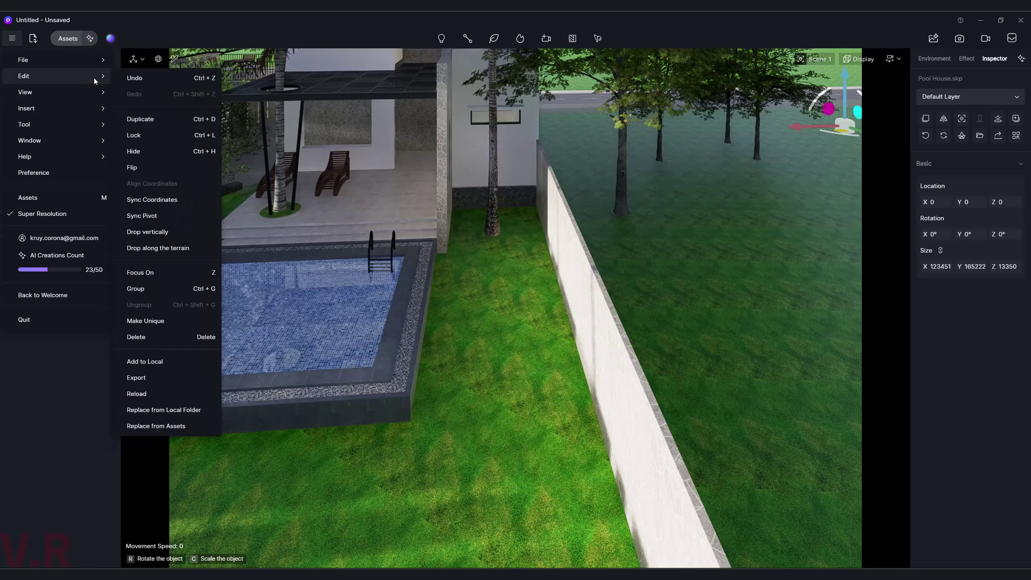
pyautogui.click(141, 393)
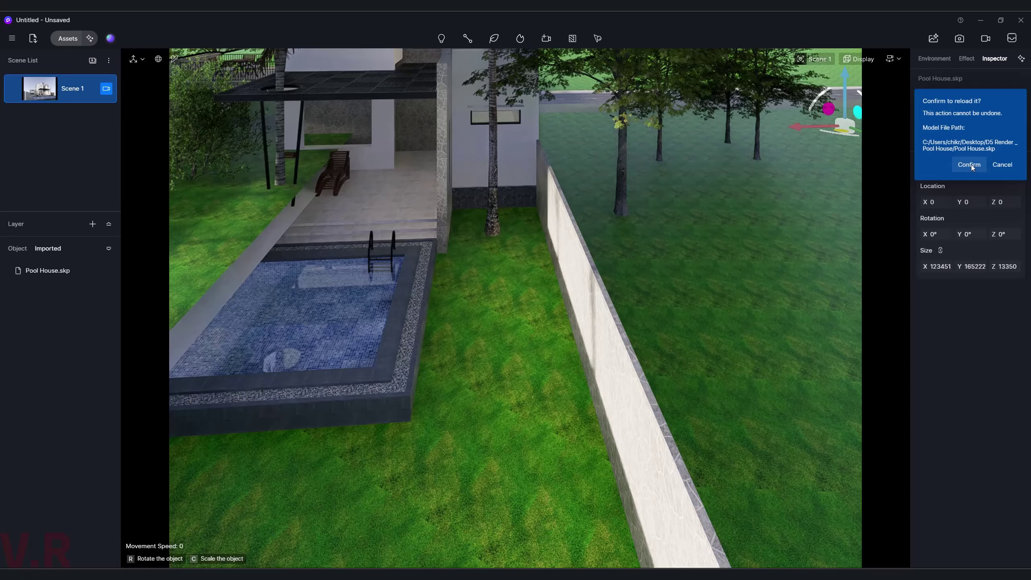
pyautogui.click(972, 164)
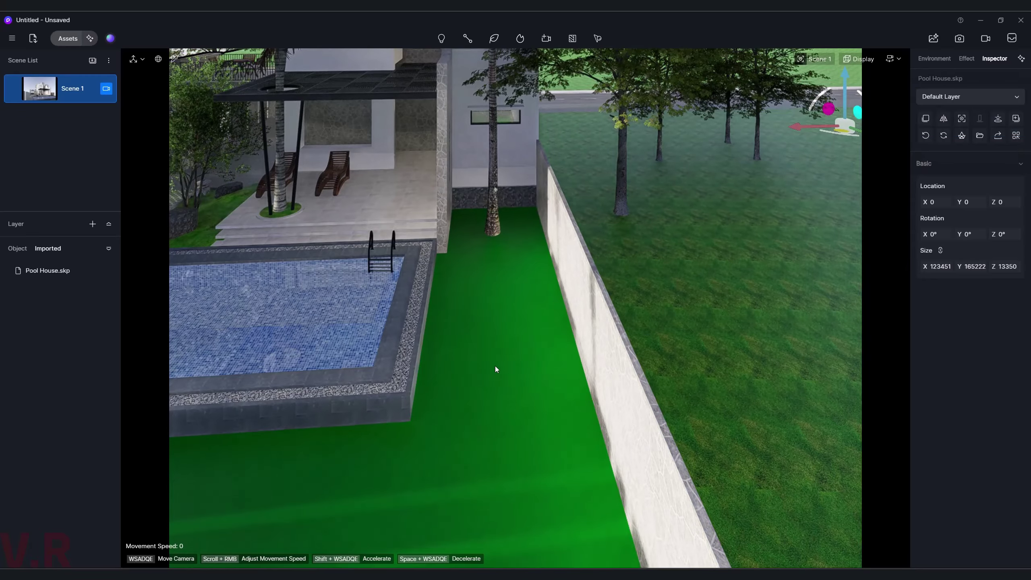
# - Fly the camera down over the pool and select the reloaded model
pyautogui.moveTo(495, 366)
pyautogui.mouseDown(button='right')
pyautogui.moveTo(420, 434)
pyautogui.moveTo(207, 410)
pyautogui.moveTo(508, 404)
pyautogui.mouseUp(button='right')
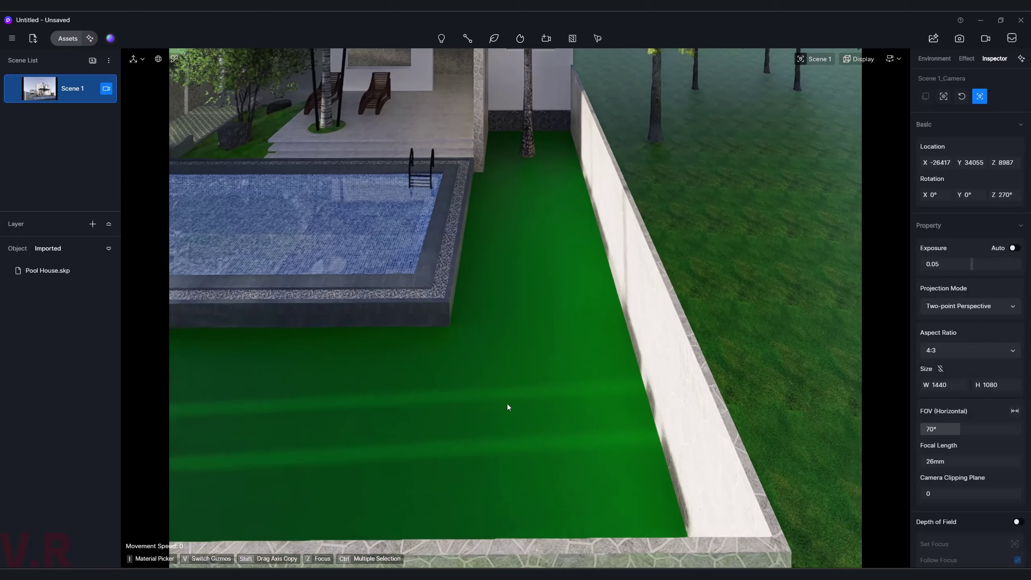
pyautogui.press('a')
pyautogui.press('a')
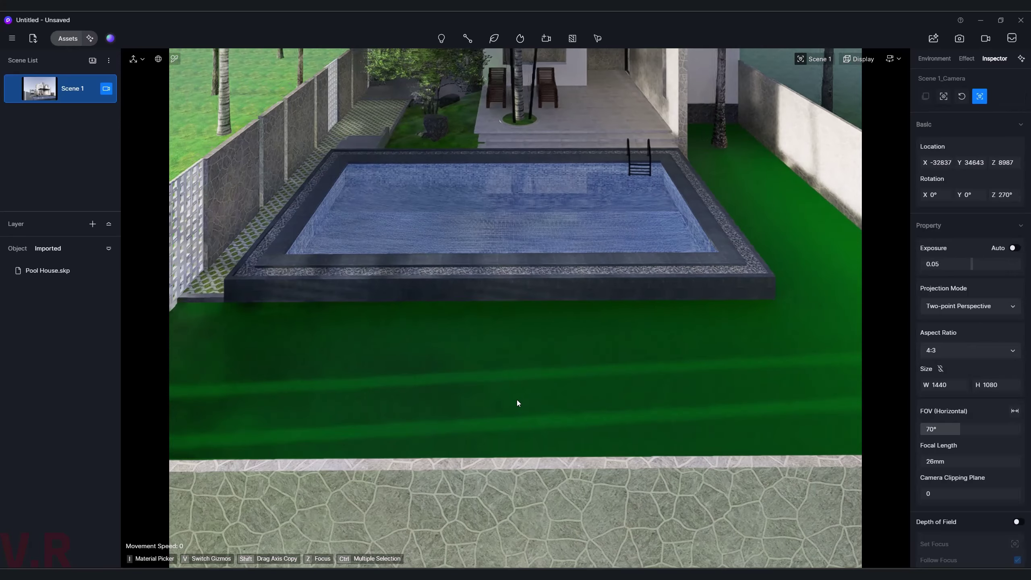
pyautogui.moveTo(517, 402)
pyautogui.mouseDown(button='right')
pyautogui.moveTo(557, 393)
pyautogui.moveTo(602, 495)
pyautogui.mouseUp(button='right')
pyautogui.press('e')
pyautogui.click(596, 442)
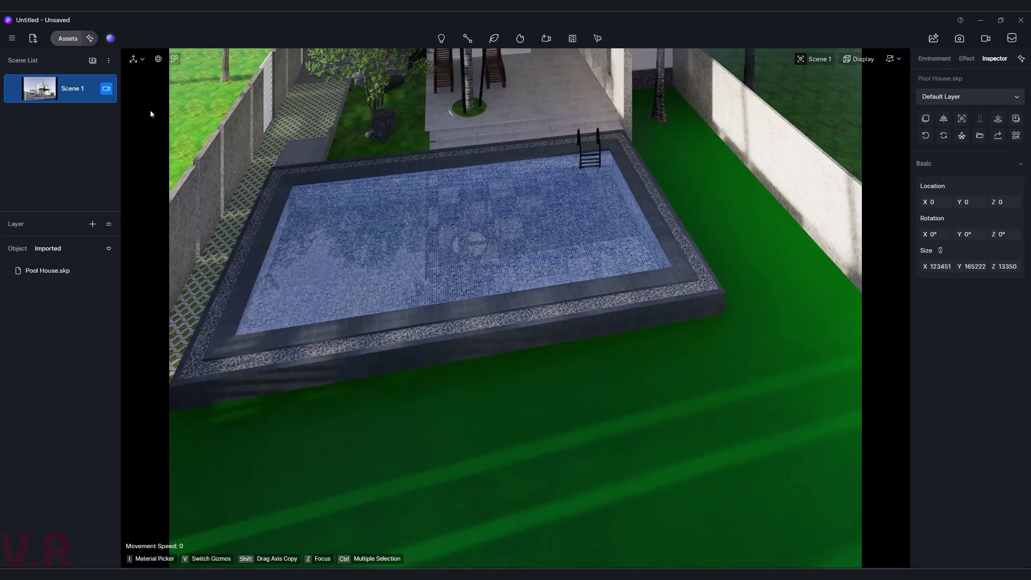
# - Start a Select Material scatter area on the lawn and browse the nature scatter presets
pyautogui.click(68, 39)
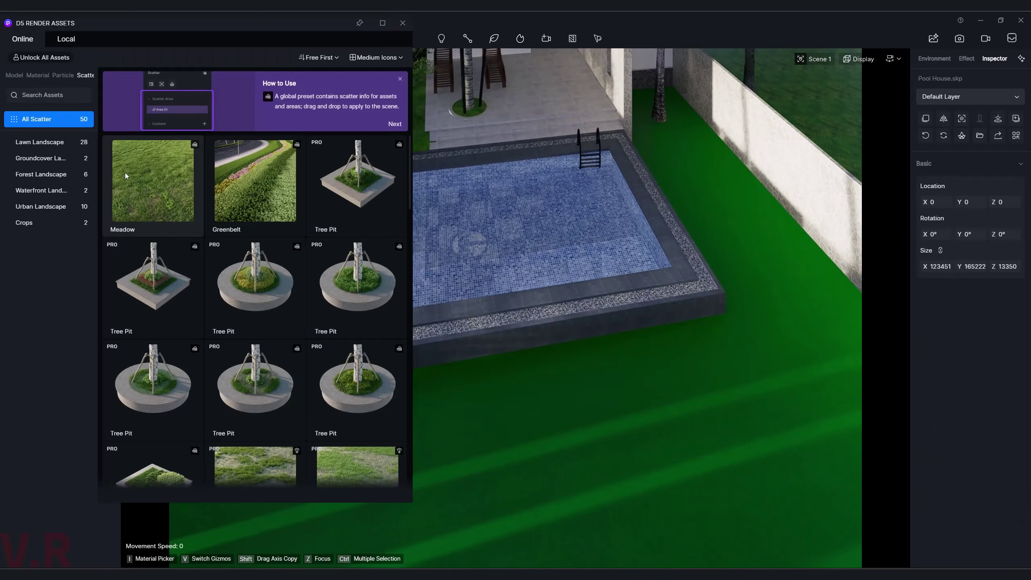
pyautogui.click(161, 185)
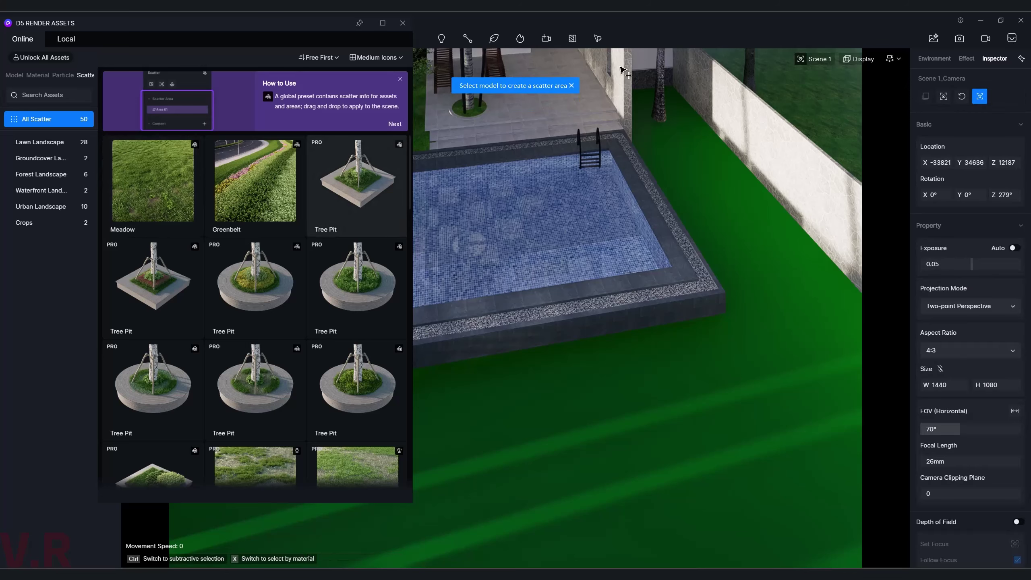
pyautogui.click(598, 38)
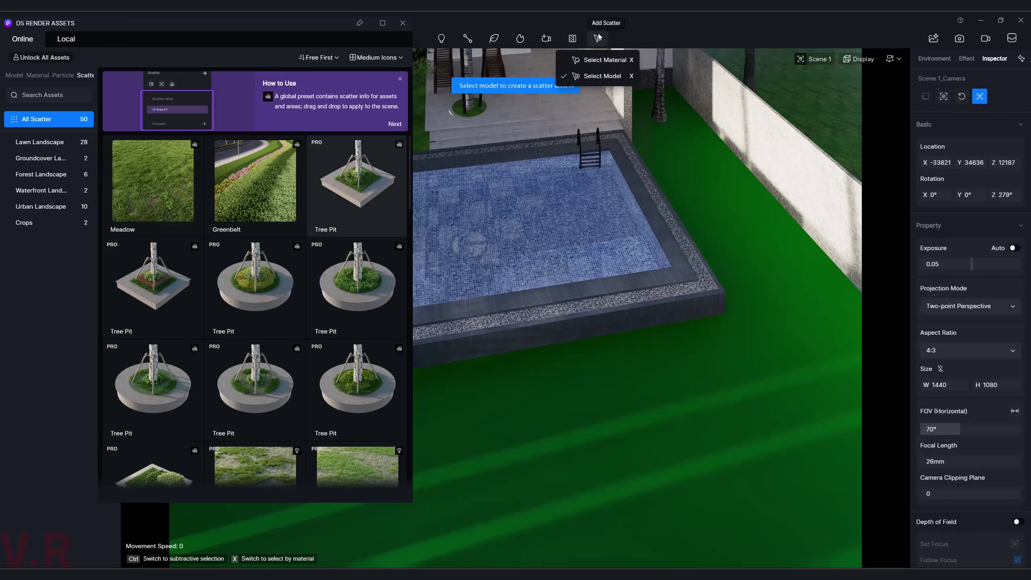
pyautogui.click(609, 60)
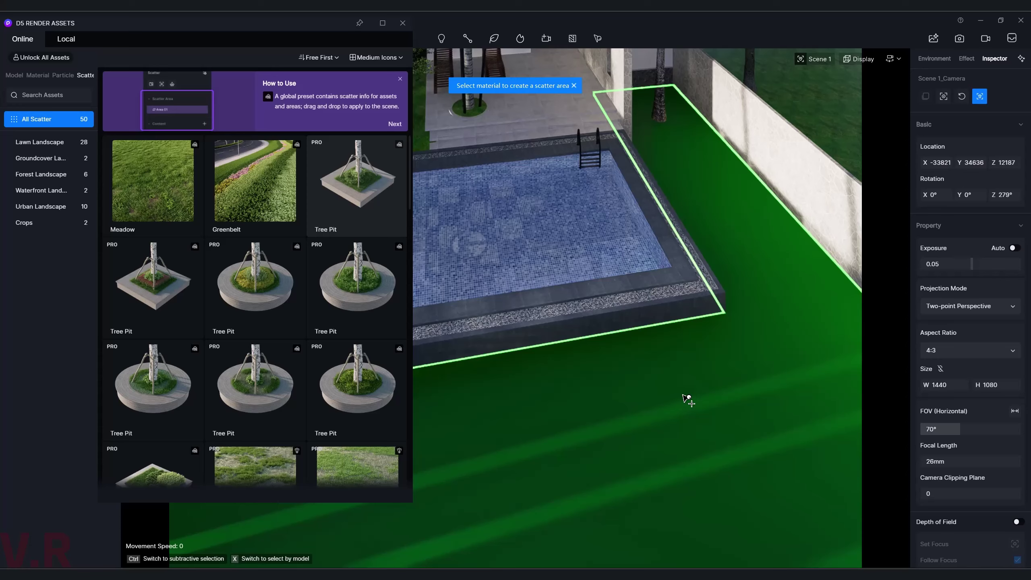
pyautogui.click(689, 424)
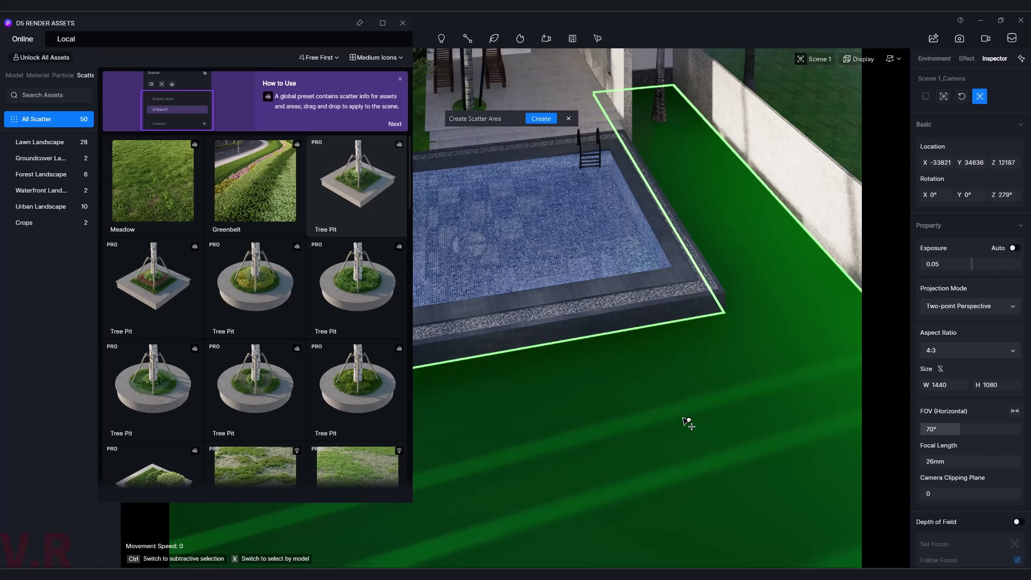
pyautogui.click(542, 99)
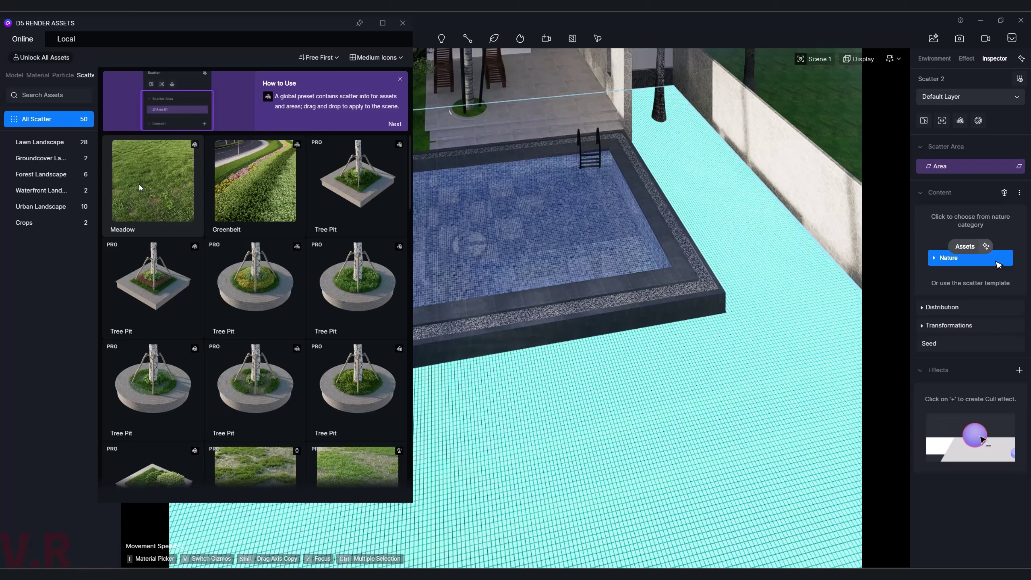
pyautogui.click(945, 261)
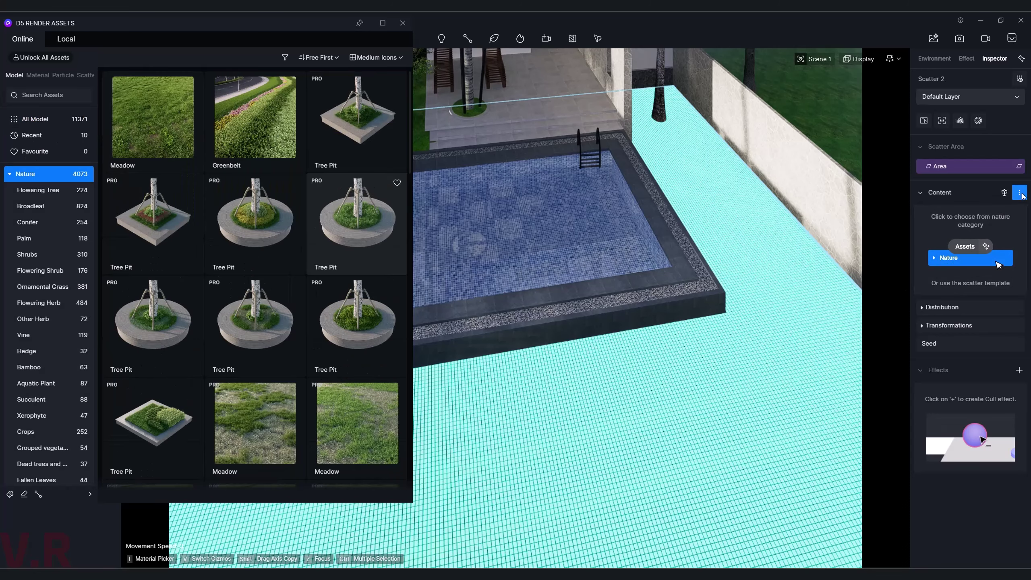
pyautogui.click(1006, 192)
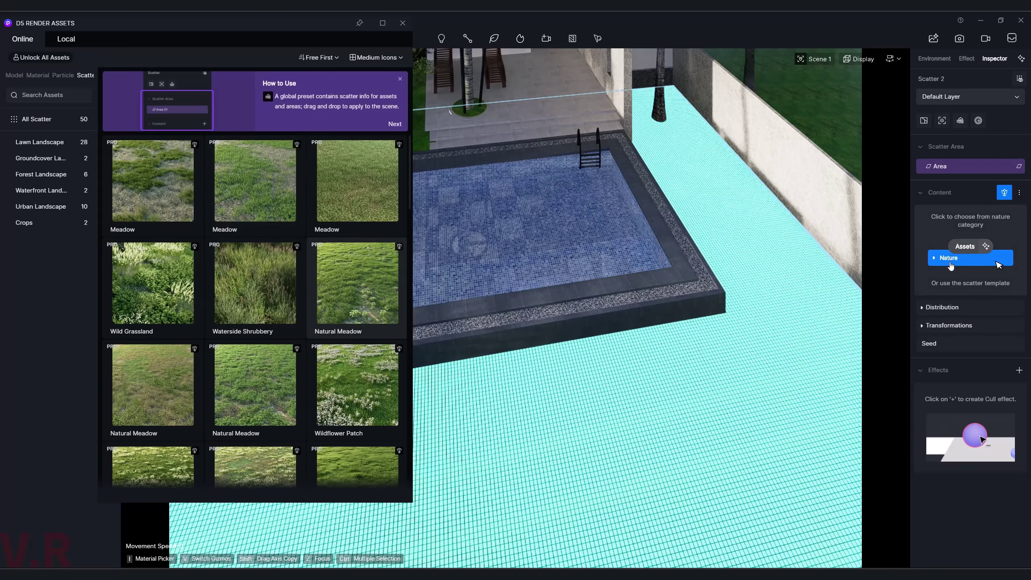
# - Create Scatter 3 over the plain green lawn material, then close the asset library
pyautogui.click(716, 428)
pyautogui.moveTo(725, 406); pyautogui.dragTo(681, 424, button='right')
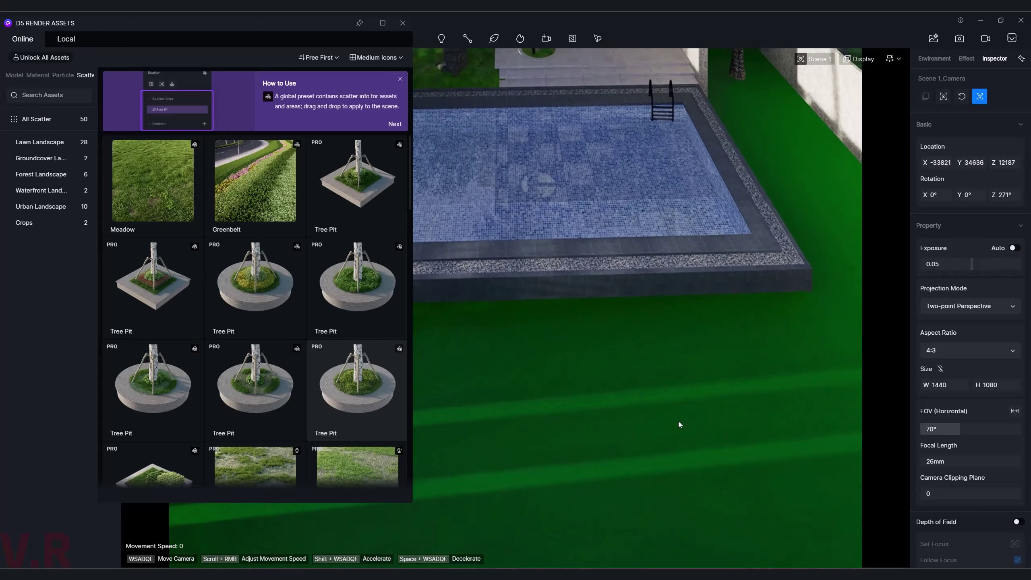
pyautogui.click(173, 185)
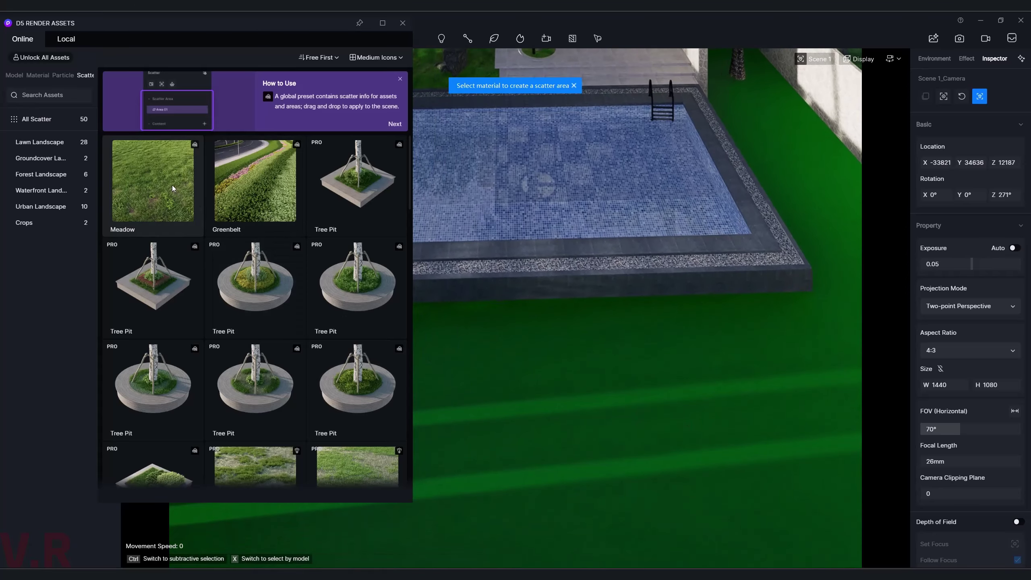
pyautogui.click(650, 404)
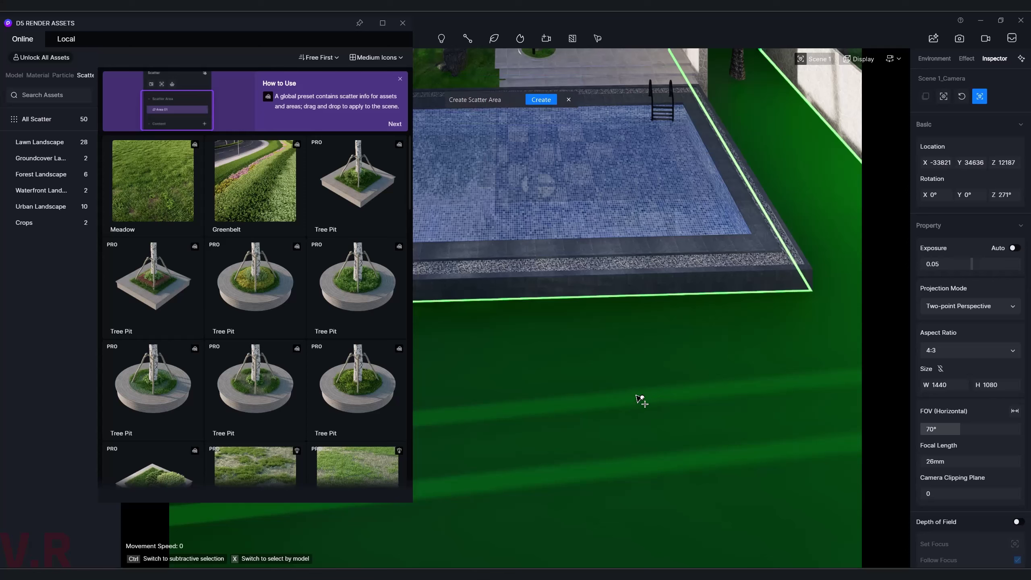
pyautogui.click(533, 101)
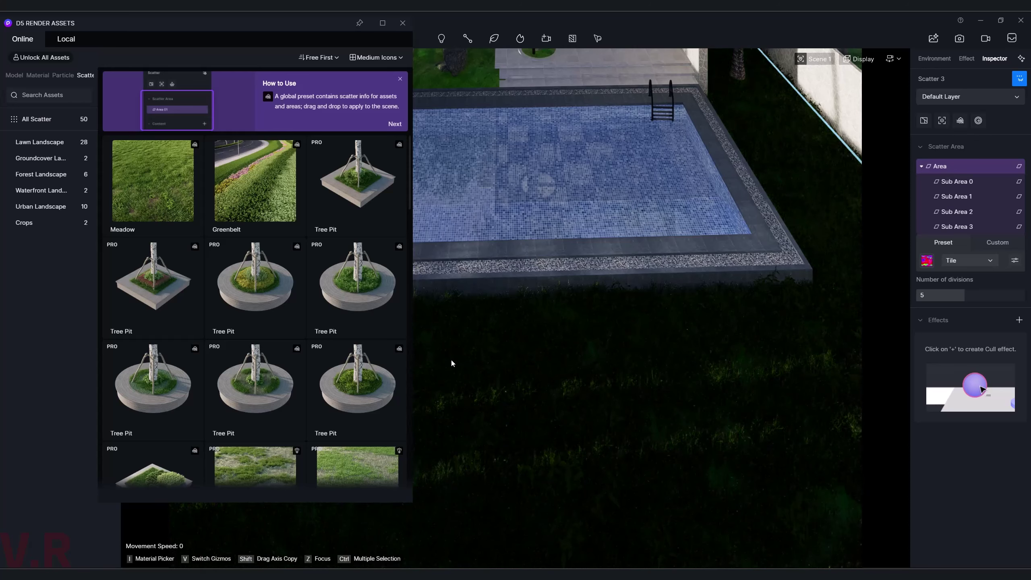
pyautogui.click(403, 25)
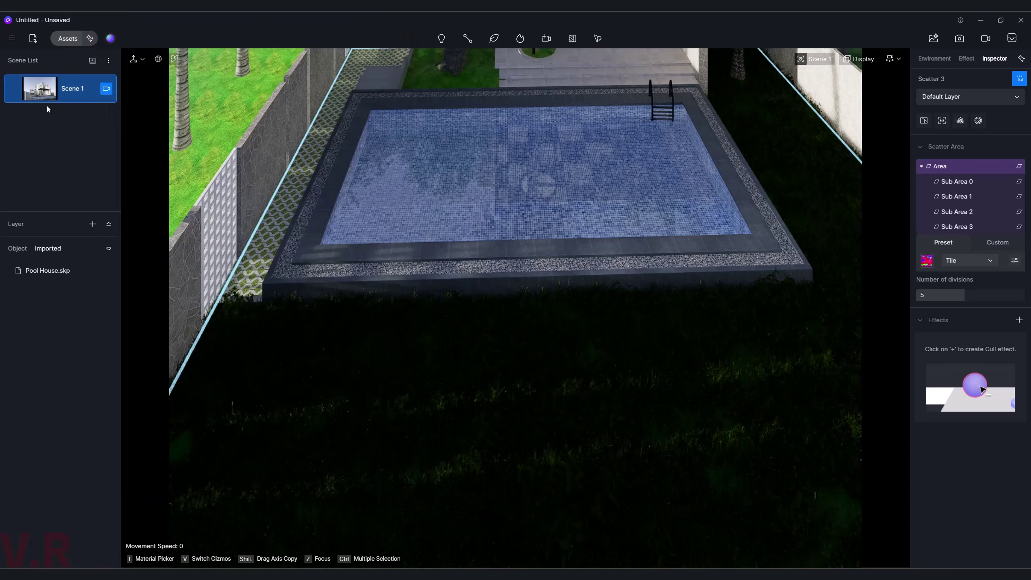
# - Back in the Scene 1 view, apply the Grass template to the lawn's Grass Light Green material
pyautogui.click(40, 93)
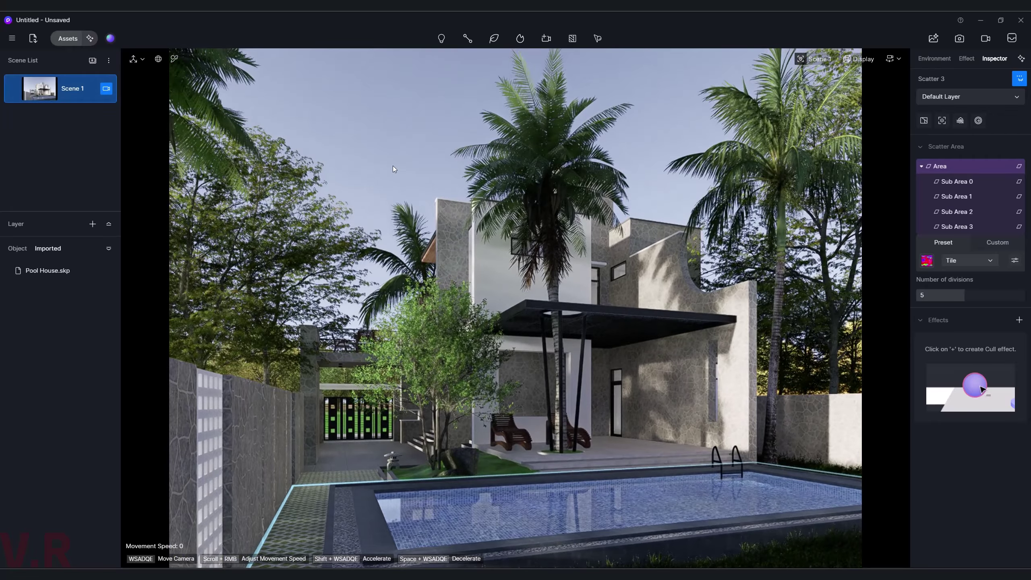
pyautogui.click(393, 166)
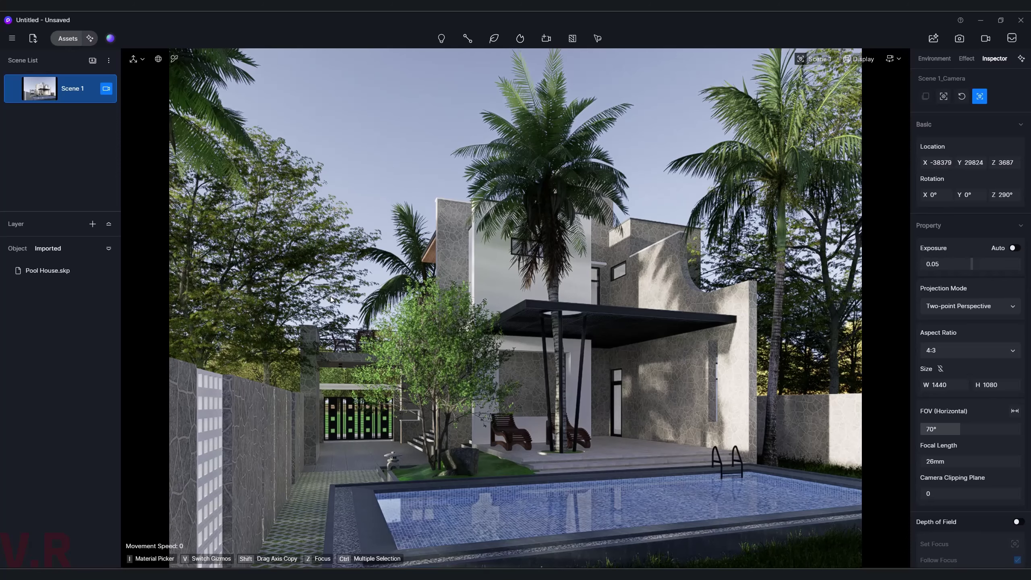
pyautogui.click(175, 58)
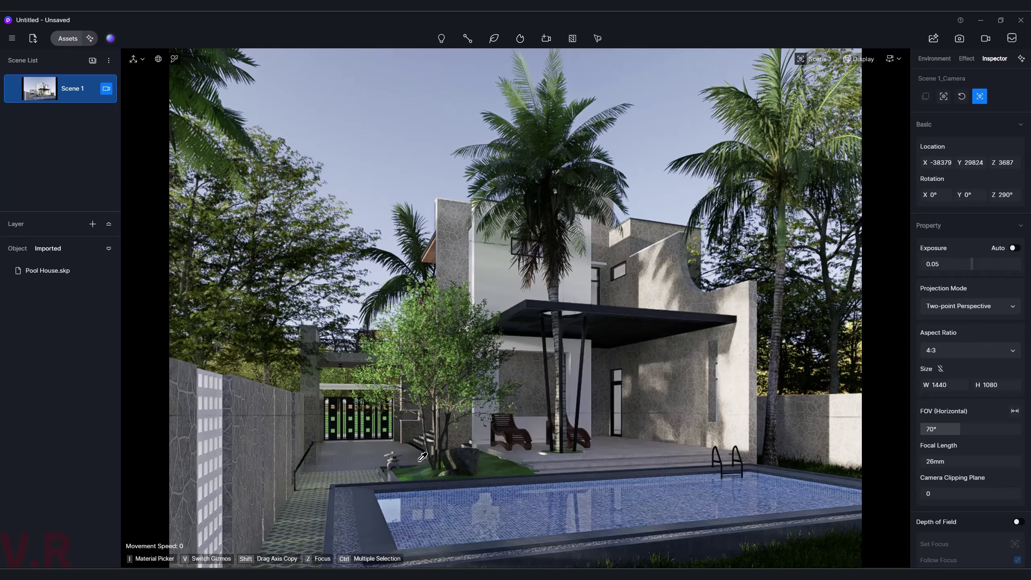
pyautogui.click(425, 472)
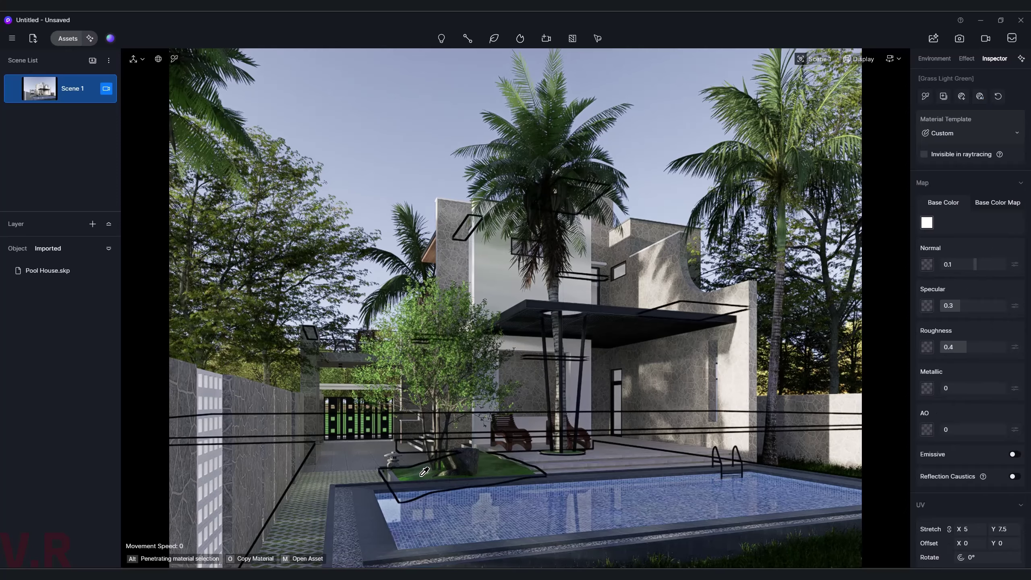
pyautogui.click(1014, 136)
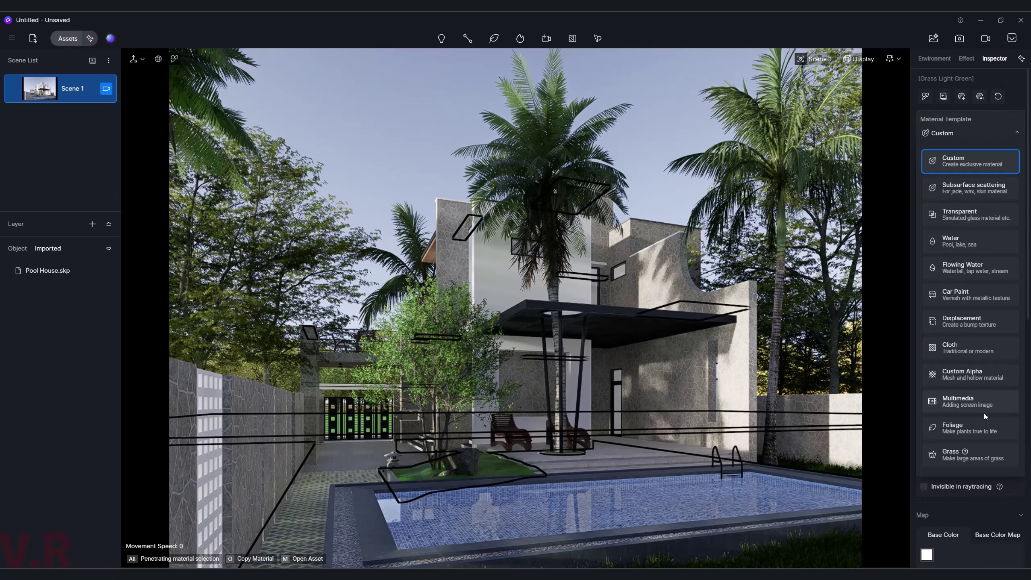
pyautogui.click(986, 458)
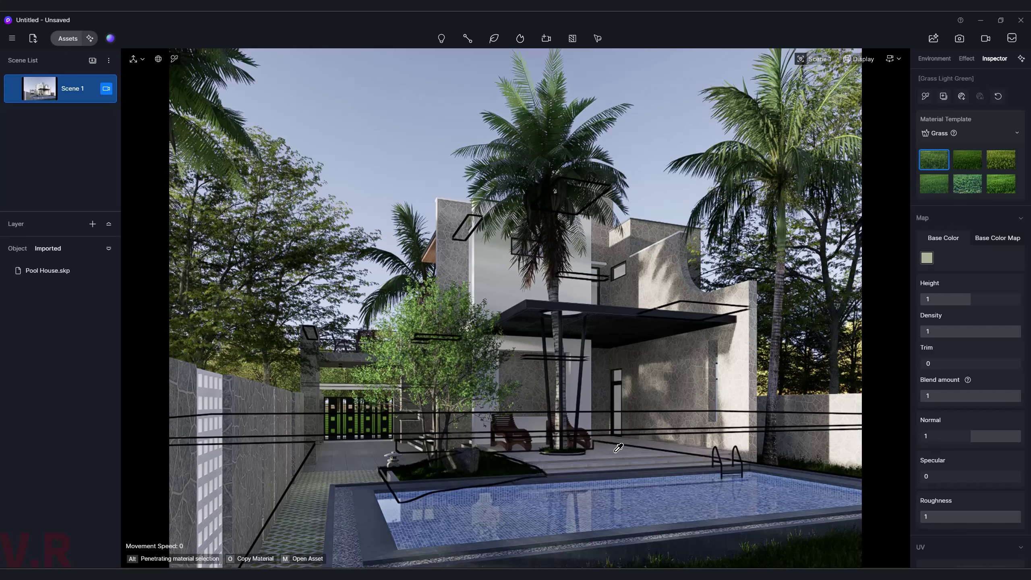
pyautogui.click(374, 162)
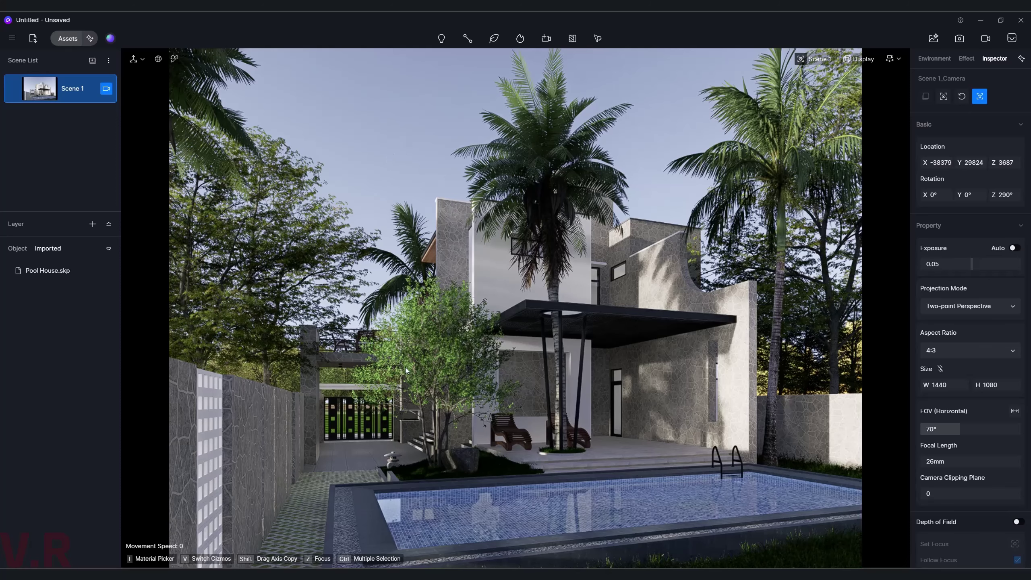
# - Fly out to the street, face the front gate, and bring up the asset library
pyautogui.scroll(-5, 361, 458)
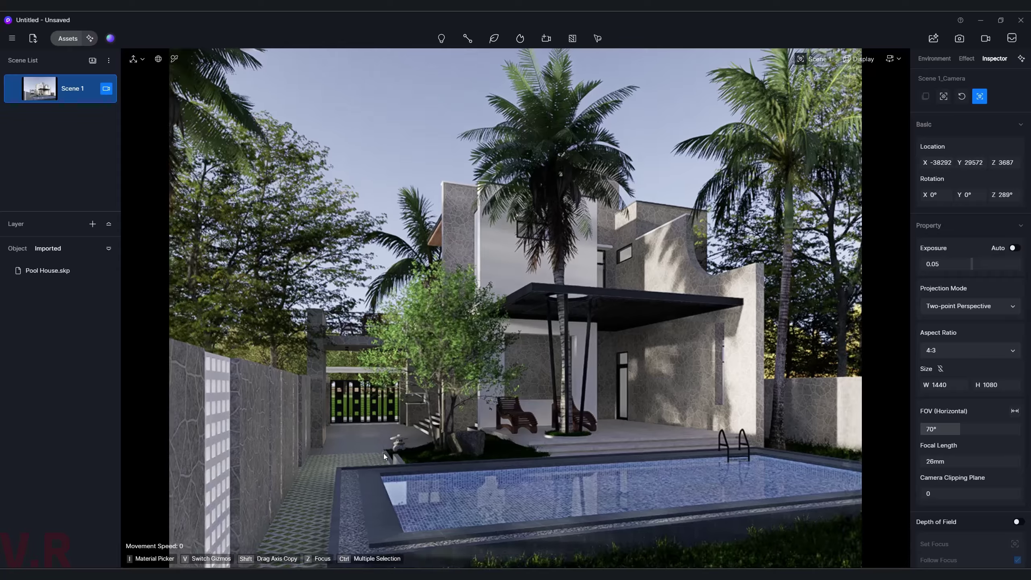
pyautogui.scroll(-10, 263, 463)
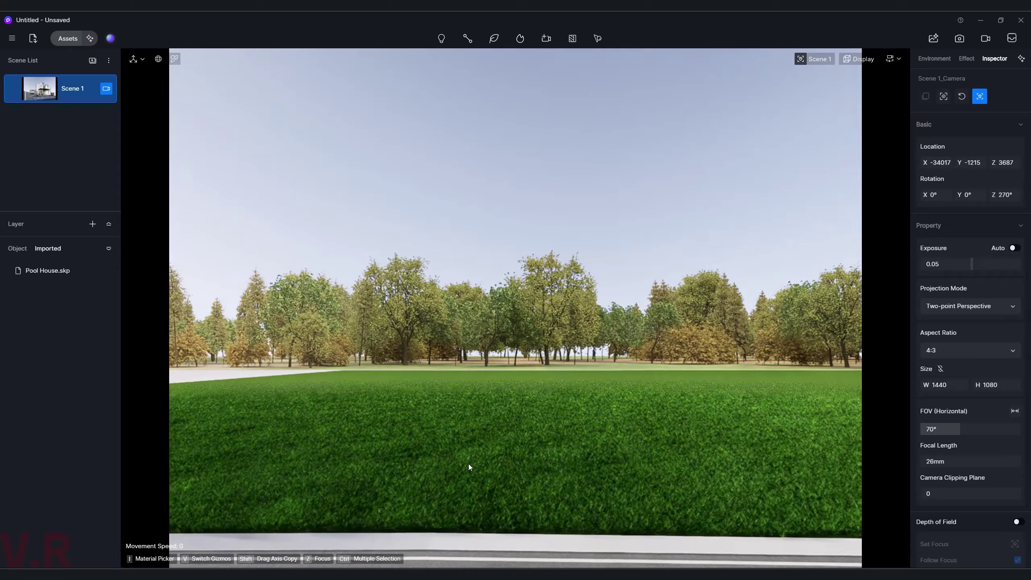
pyautogui.moveTo(469, 464)
pyautogui.mouseDown(button='right')
pyautogui.moveTo(307, 465)
pyautogui.moveTo(279, 496)
pyautogui.moveTo(369, 405)
pyautogui.mouseUp(button='right')
pyautogui.moveTo(662, 383)
pyautogui.mouseDown(button='right')
pyautogui.moveTo(191, 431)
pyautogui.moveTo(367, 449)
pyautogui.moveTo(357, 473)
pyautogui.moveTo(414, 454)
pyautogui.moveTo(489, 406)
pyautogui.moveTo(111, 418)
pyautogui.moveTo(3, 349)
pyautogui.moveTo(142, 323)
pyautogui.mouseUp(button='right')
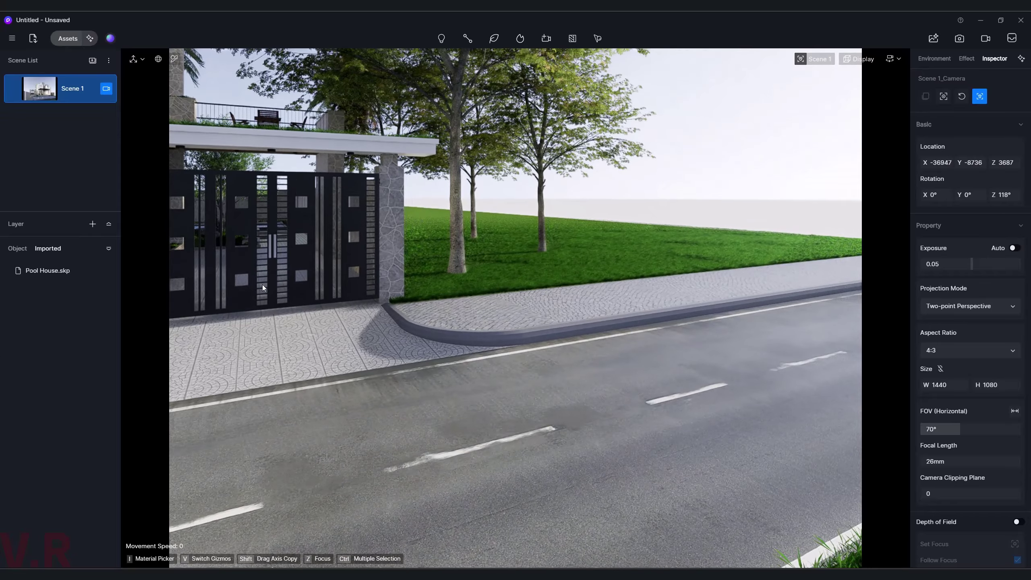
pyautogui.moveTo(539, 411); pyautogui.dragTo(433, 416, button='right')
pyautogui.click(70, 41)
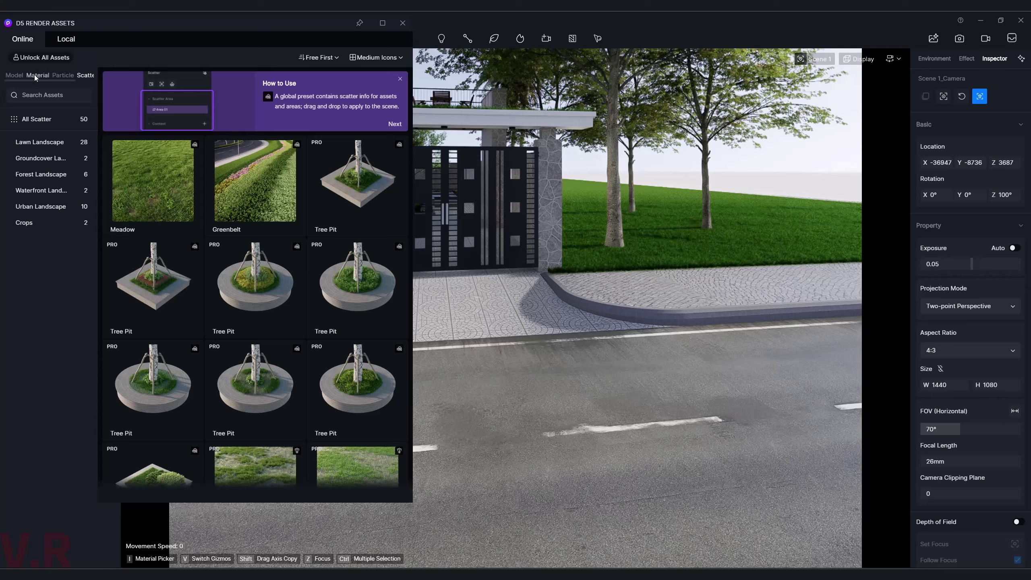
# - List the Vehicle models and download SUV 03 and Wagon 03
pyautogui.click(14, 76)
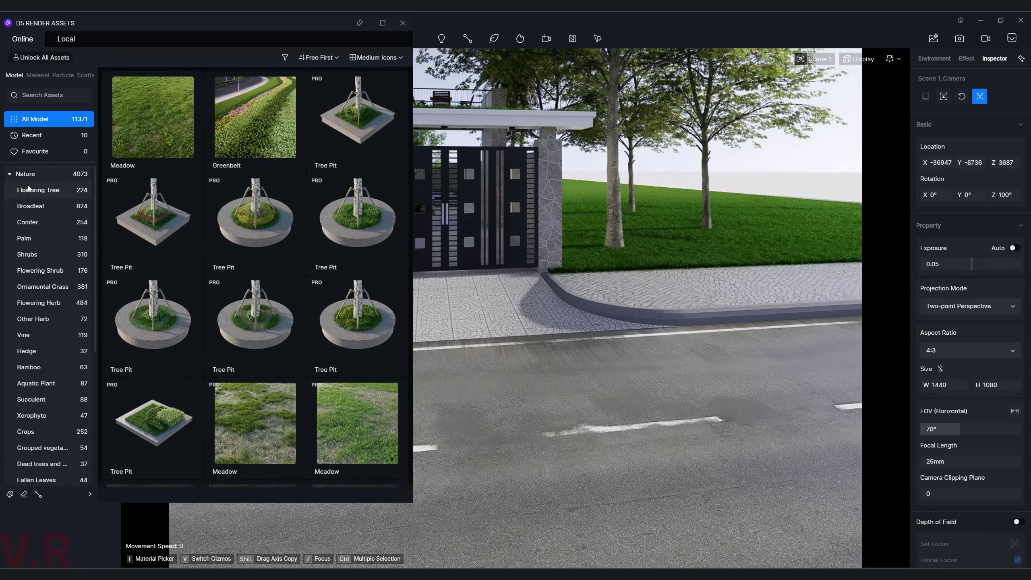
pyautogui.click(10, 175)
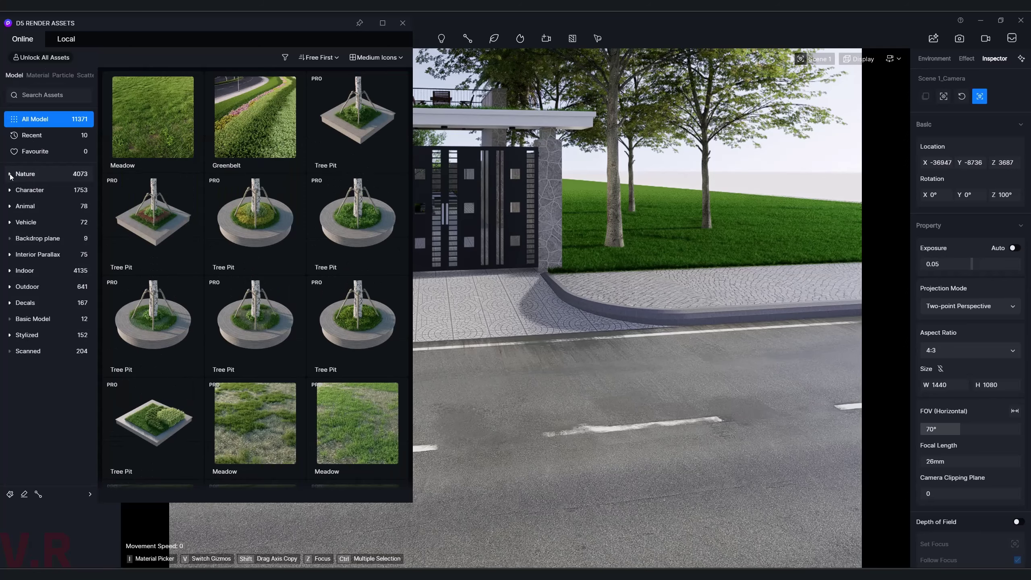
pyautogui.click(23, 224)
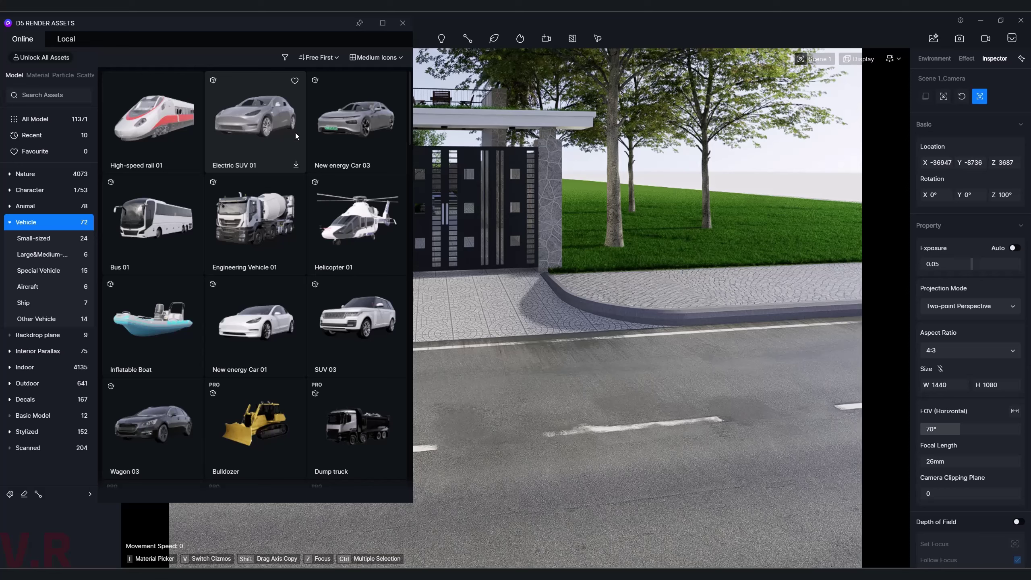
pyautogui.click(369, 359)
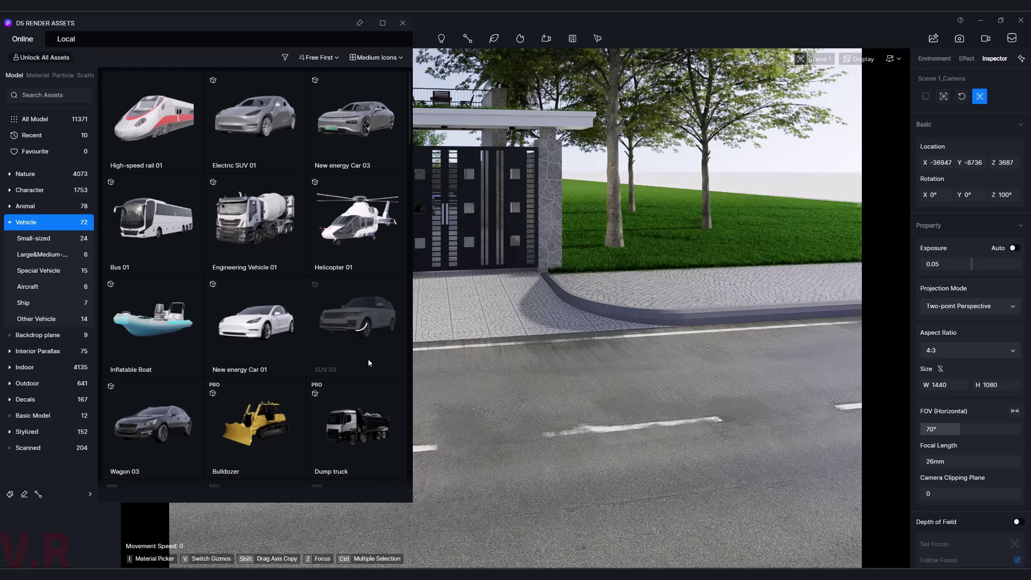
pyautogui.click(173, 425)
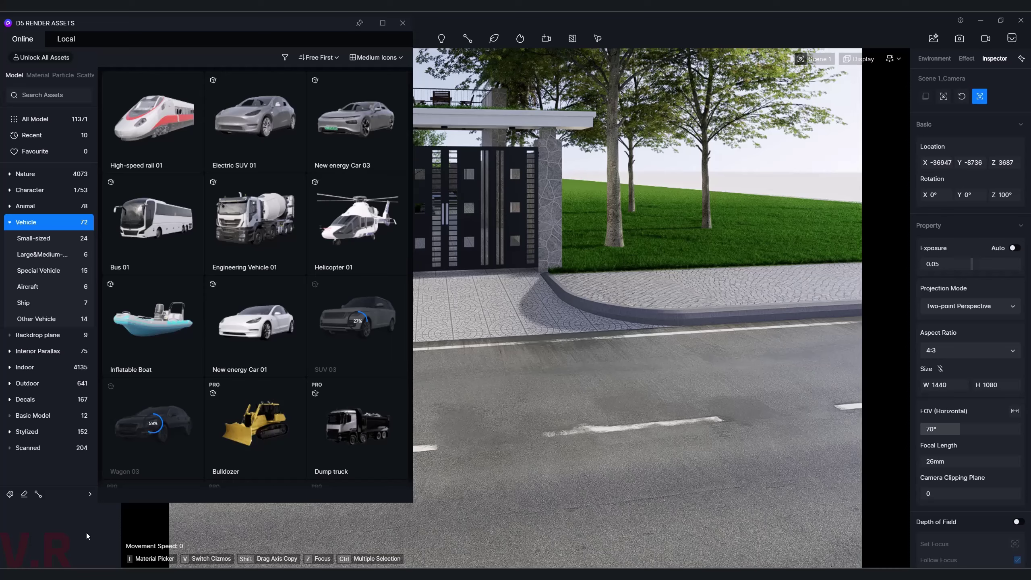
# - Place an SUV 03 on the road and rotate it 90° about Z
pyautogui.click(370, 324)
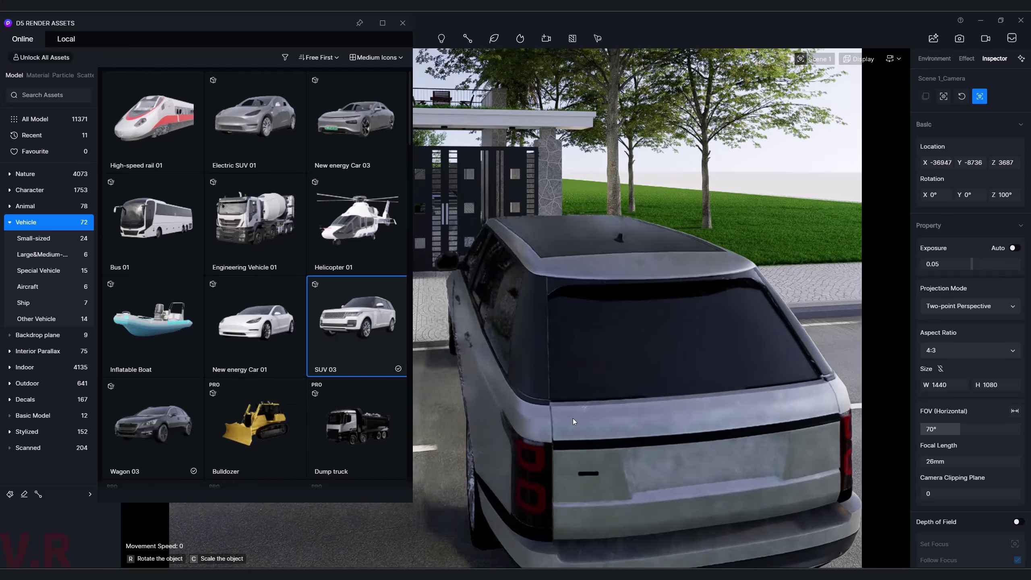
pyautogui.click(589, 436)
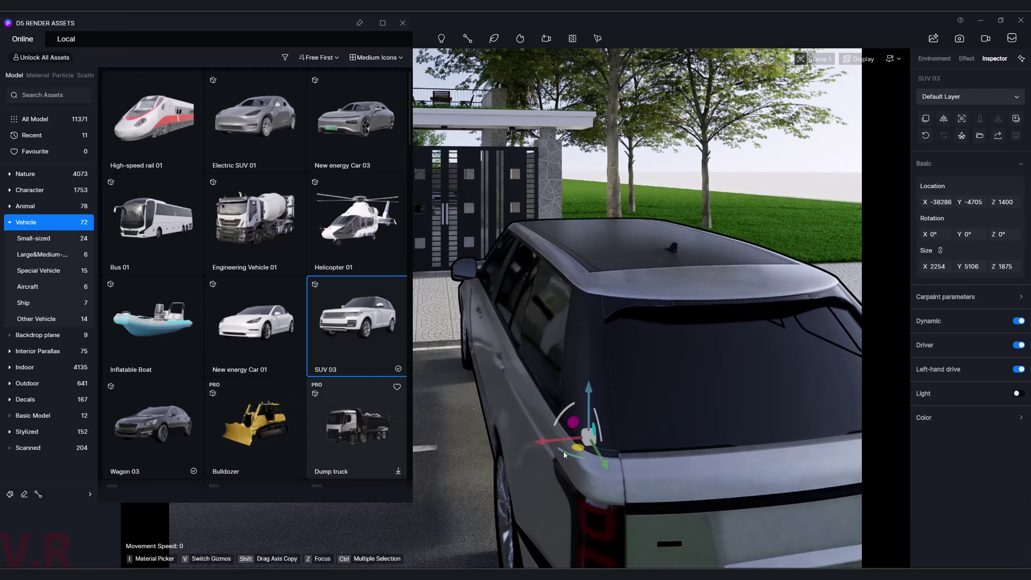
pyautogui.click(1005, 235)
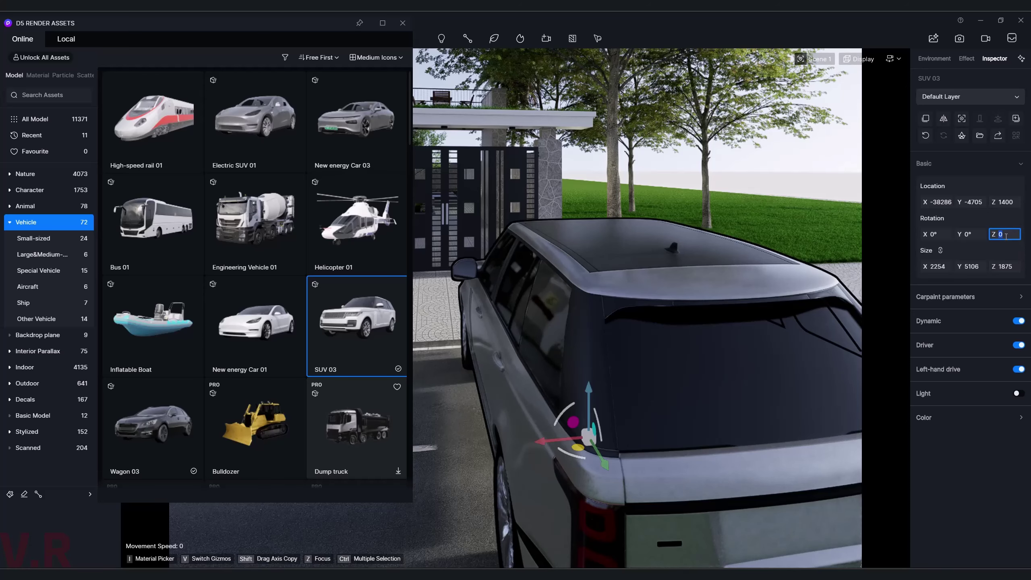
pyautogui.write('90')
pyautogui.press('Return')
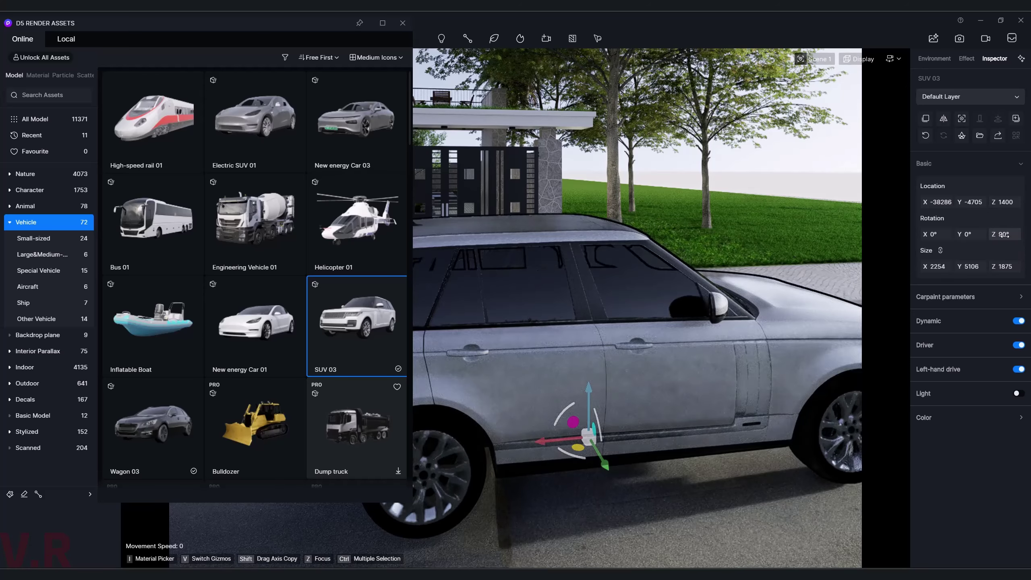
# - Slide the SUV side-on along the street outside the gate, then return to Scene 1
pyautogui.moveTo(582, 488); pyautogui.dragTo(601, 365, button='middle')
pyautogui.moveTo(621, 318); pyautogui.dragTo(644, 392)
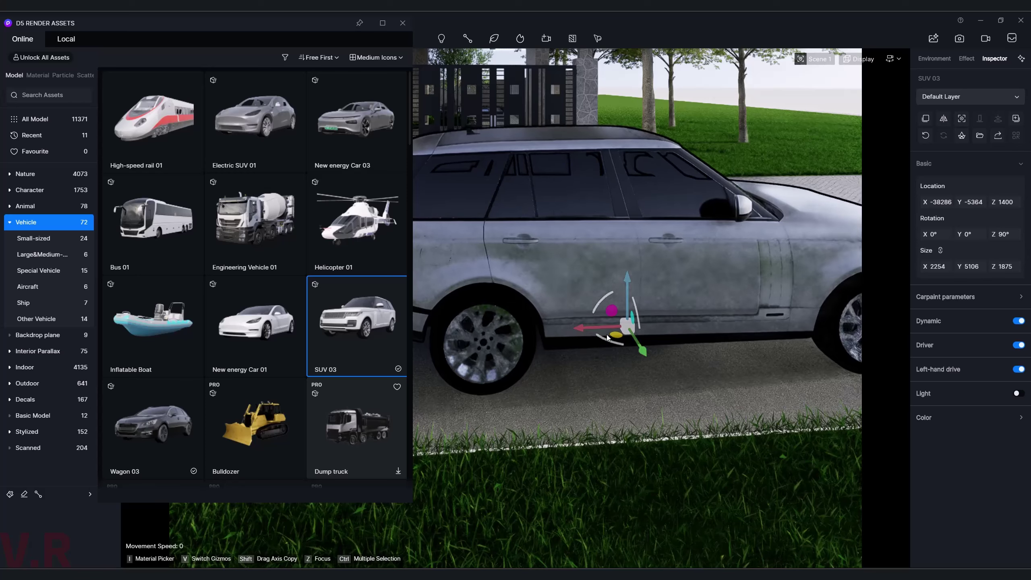
pyautogui.moveTo(600, 328); pyautogui.dragTo(494, 338)
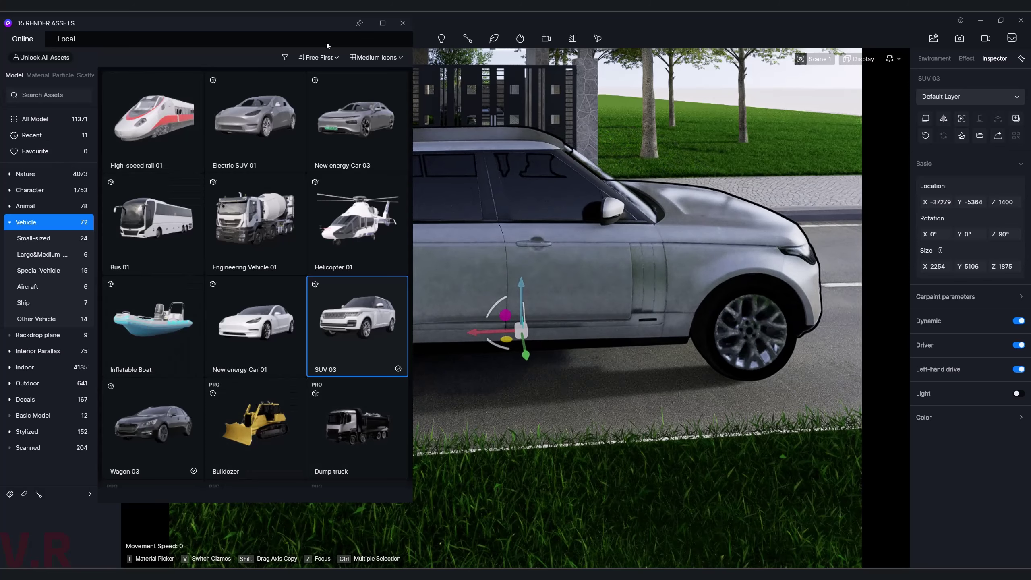
pyautogui.click(403, 22)
pyautogui.click(53, 98)
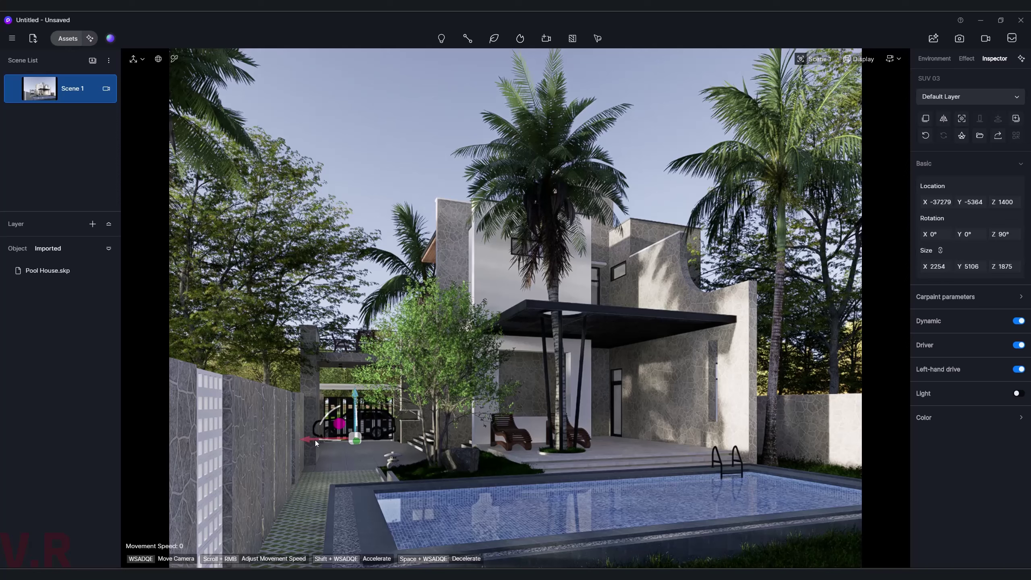
# - Park a Wagon 03 on the driveway and nudge it right to X -37156
pyautogui.moveTo(315, 440); pyautogui.dragTo(306, 438)
pyautogui.click(106, 88)
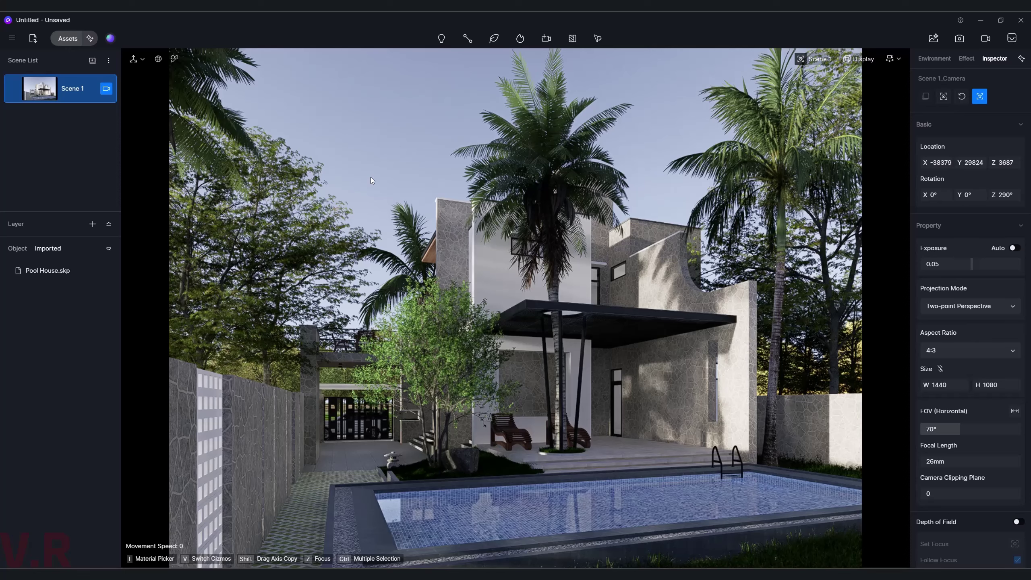
pyautogui.click(78, 39)
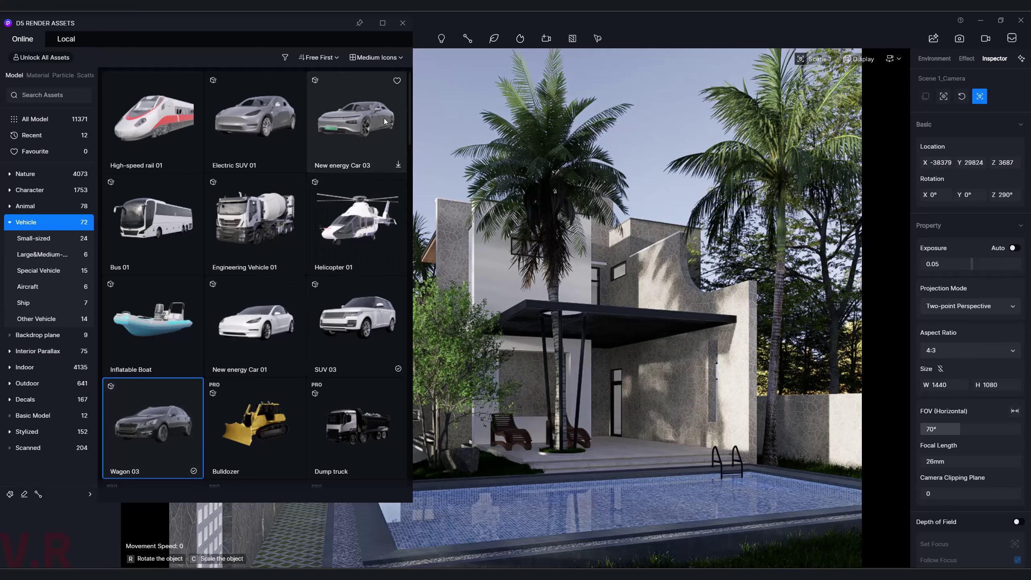
pyautogui.click(401, 25)
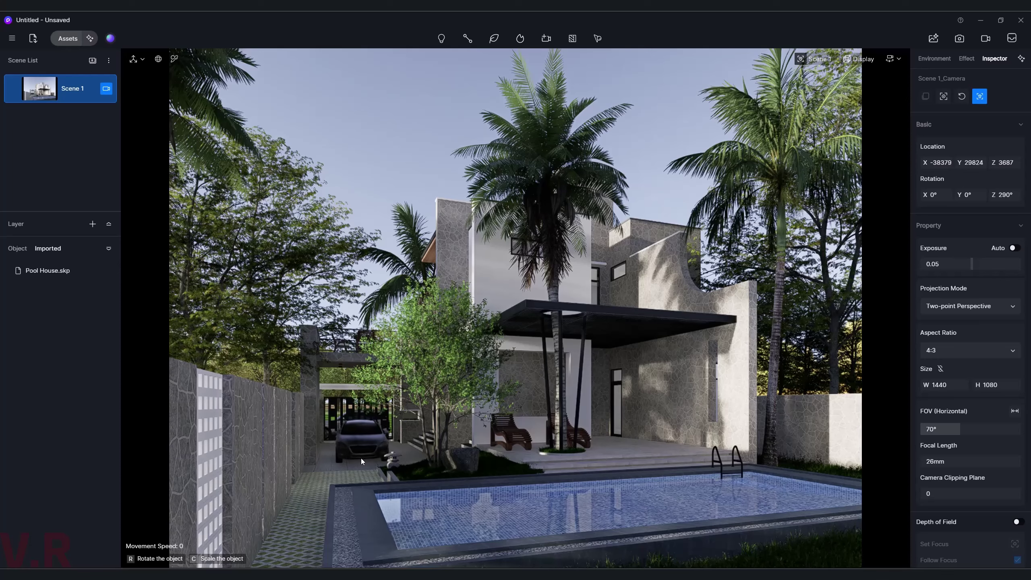
pyautogui.click(361, 458)
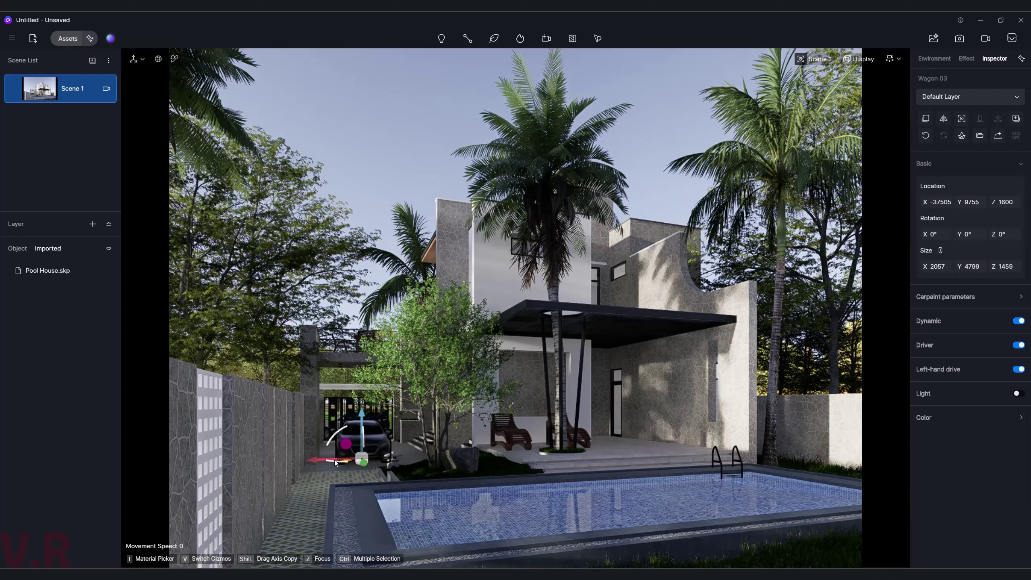
pyautogui.moveTo(318, 459); pyautogui.dragTo(329, 461)
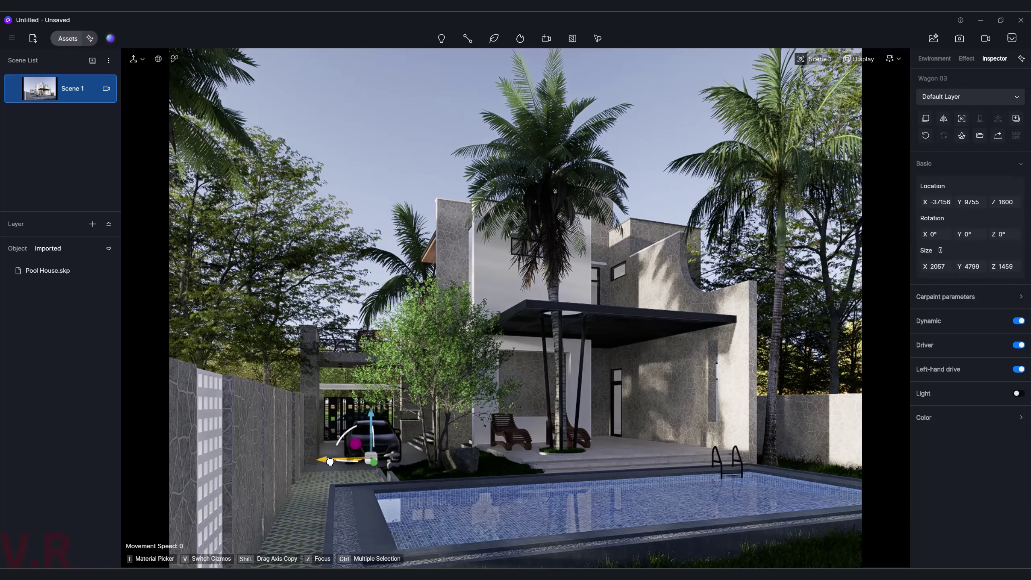
# - Zoom out to the street and slide the SUV further left along it
pyautogui.click(343, 425)
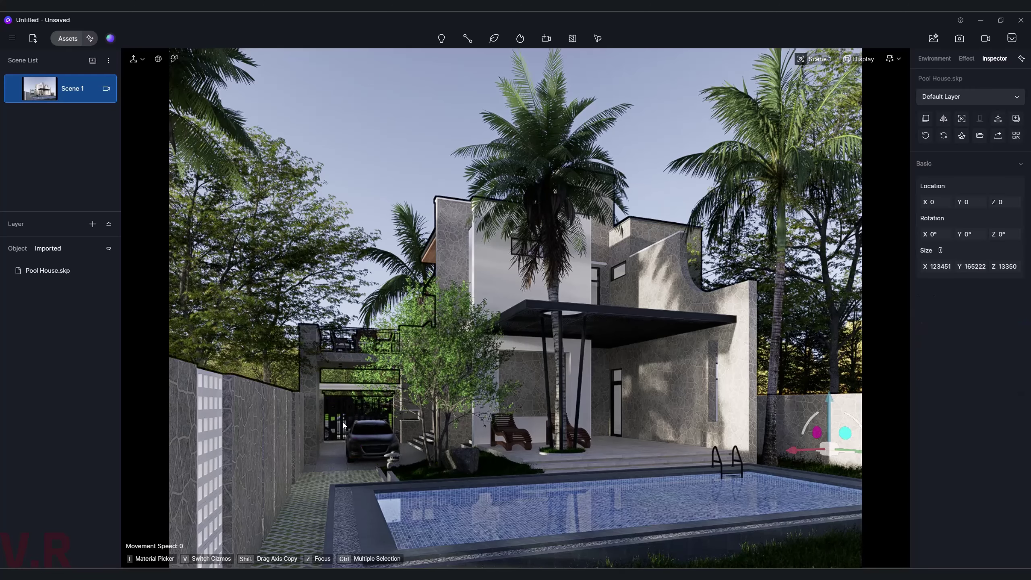
pyautogui.scroll(3, 340, 440)
pyautogui.scroll(3, 315, 457)
pyautogui.scroll(3, 253, 469)
pyautogui.scroll(3, 219, 474)
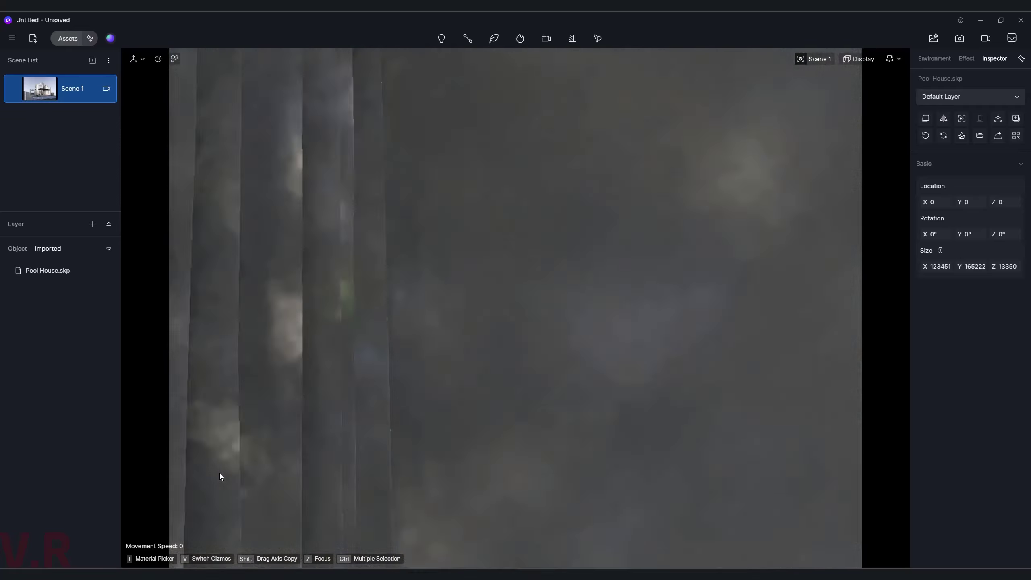
pyautogui.scroll(3, 219, 474)
pyautogui.scroll(2, 239, 460)
pyautogui.scroll(3, 363, 450)
pyautogui.scroll(2, 403, 452)
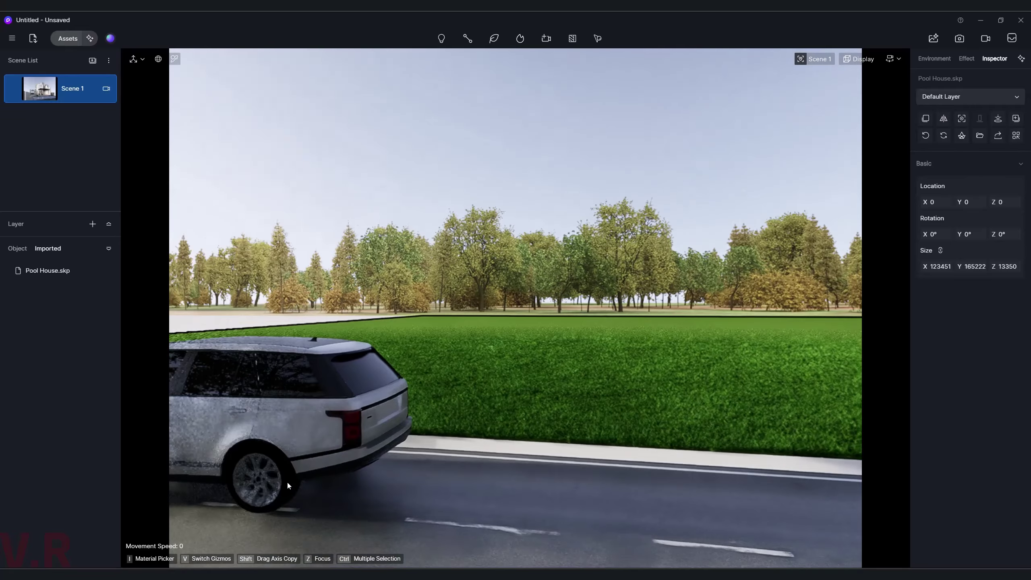
pyautogui.click(306, 439)
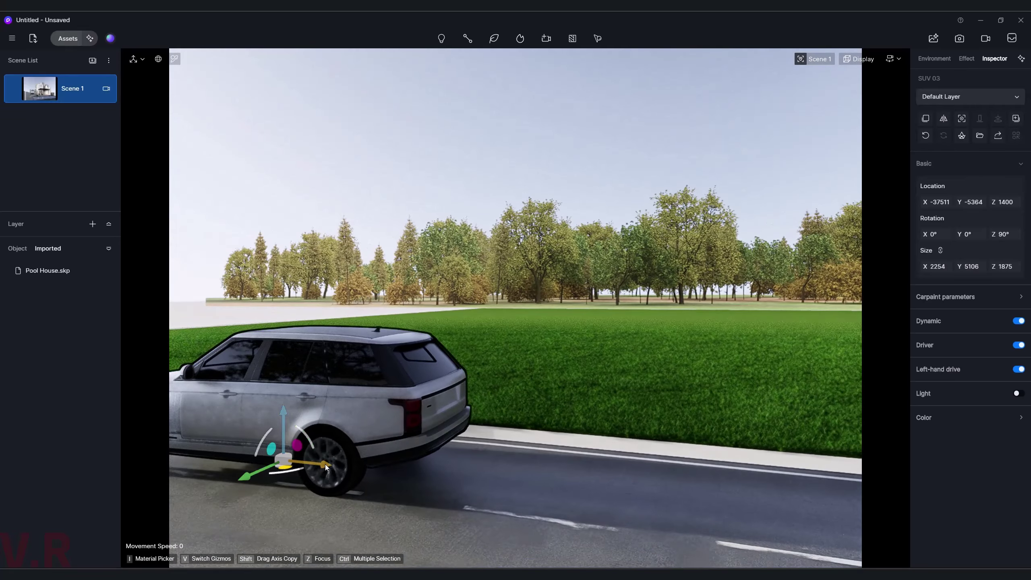
pyautogui.moveTo(325, 465); pyautogui.dragTo(295, 462)
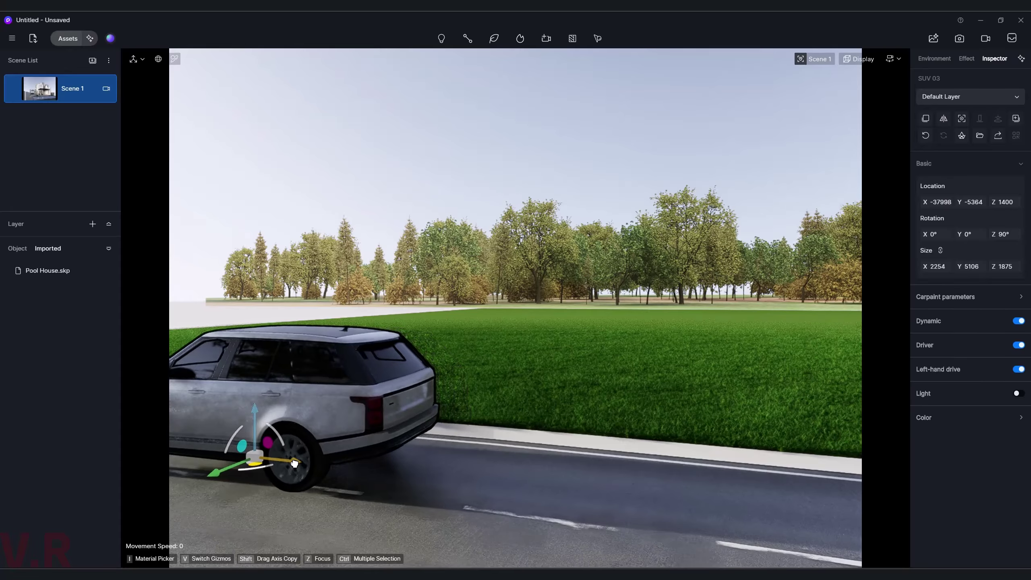
# - Return to the Scene 1 view and clear the selection
pyautogui.click(52, 100)
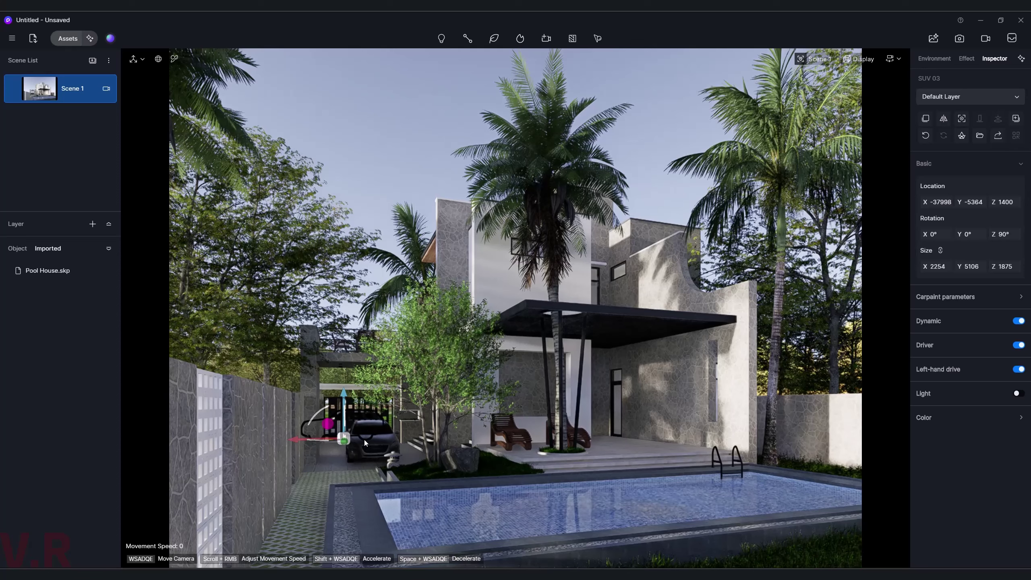
pyautogui.click(364, 446)
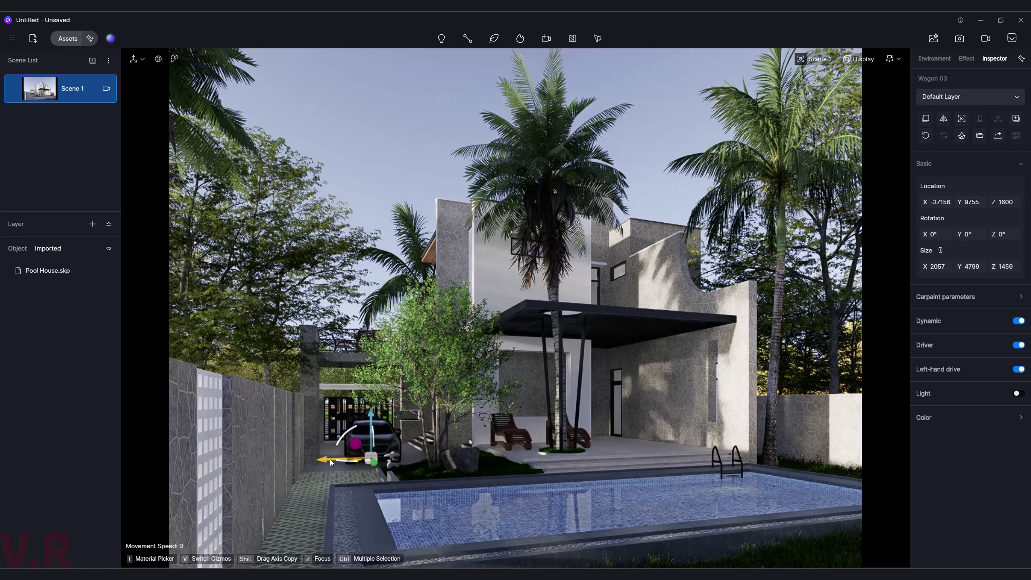
pyautogui.click(374, 166)
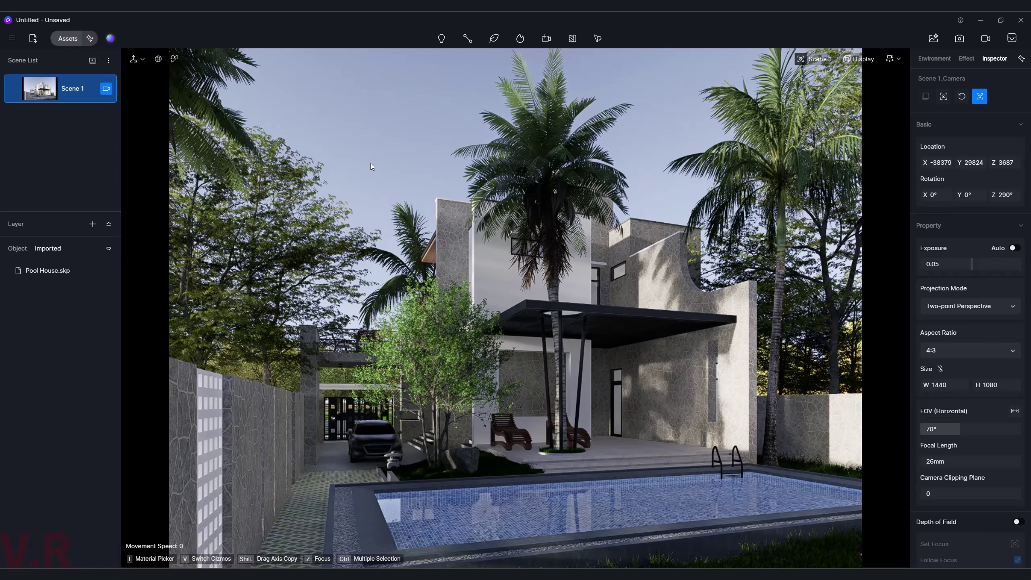
# - Render Scene 1 at the 2k preset without channels, saving the PNG to the pool house folder
pyautogui.click(960, 38)
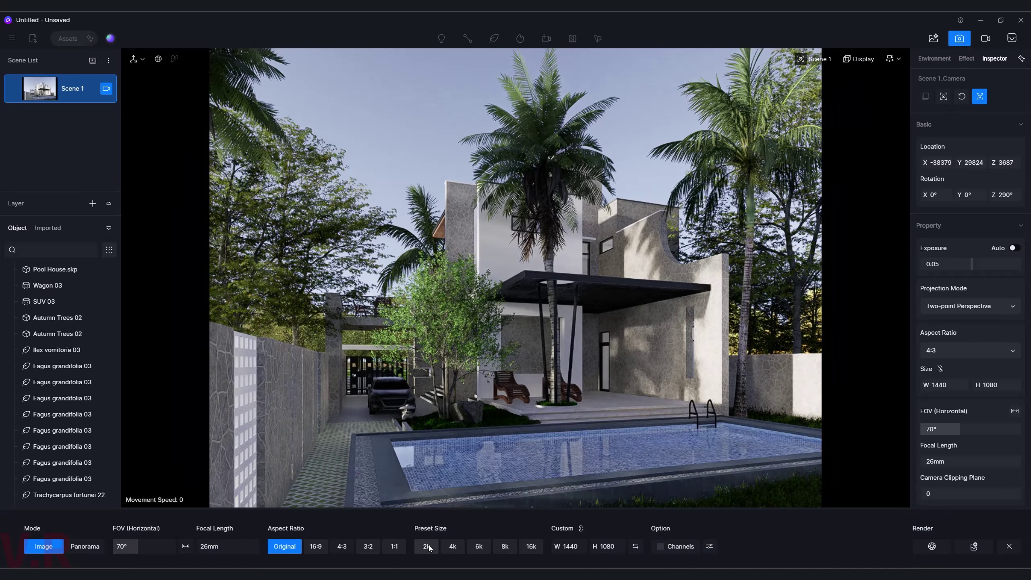
pyautogui.click(428, 546)
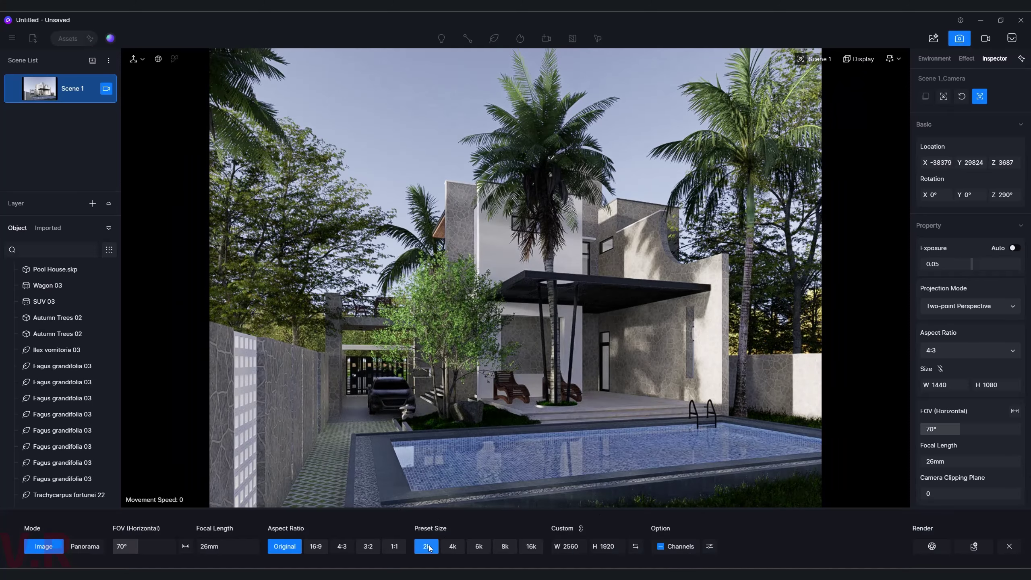
pyautogui.click(662, 547)
pyautogui.click(933, 545)
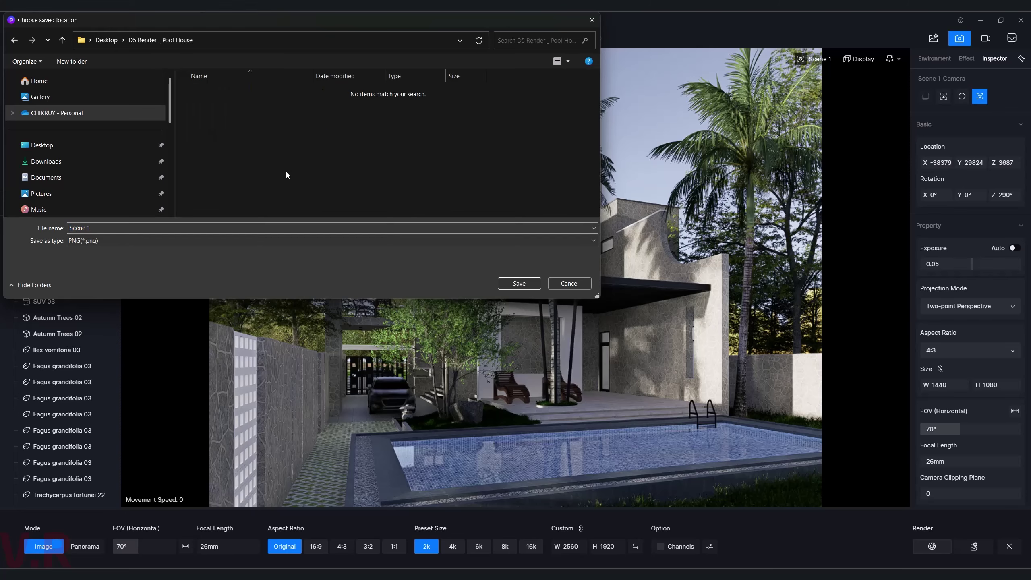
pyautogui.click(528, 286)
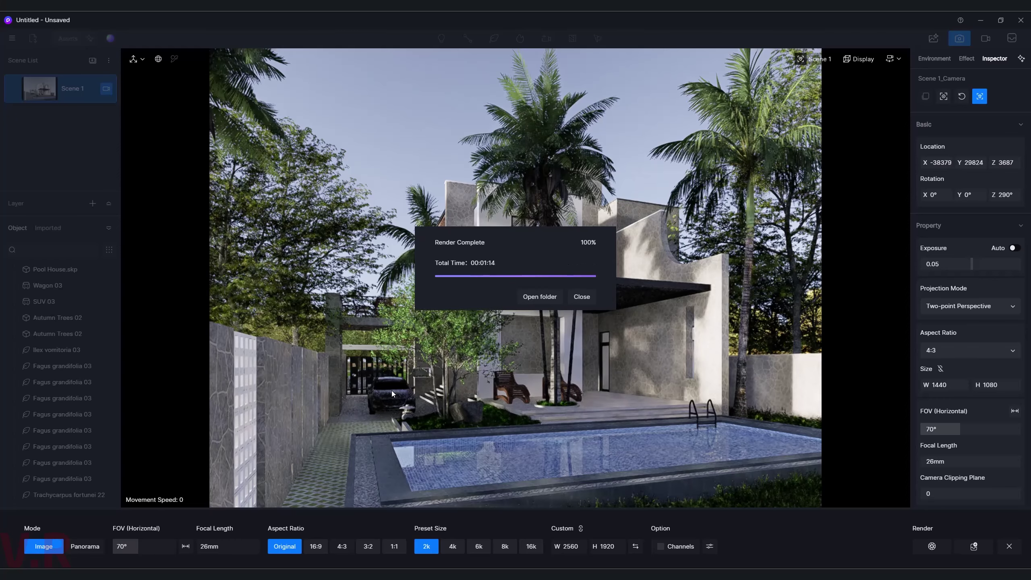
# - View the rendered Scene 1.png full-screen, then close it, Explorer and the render-complete notice
pyautogui.click(541, 299)
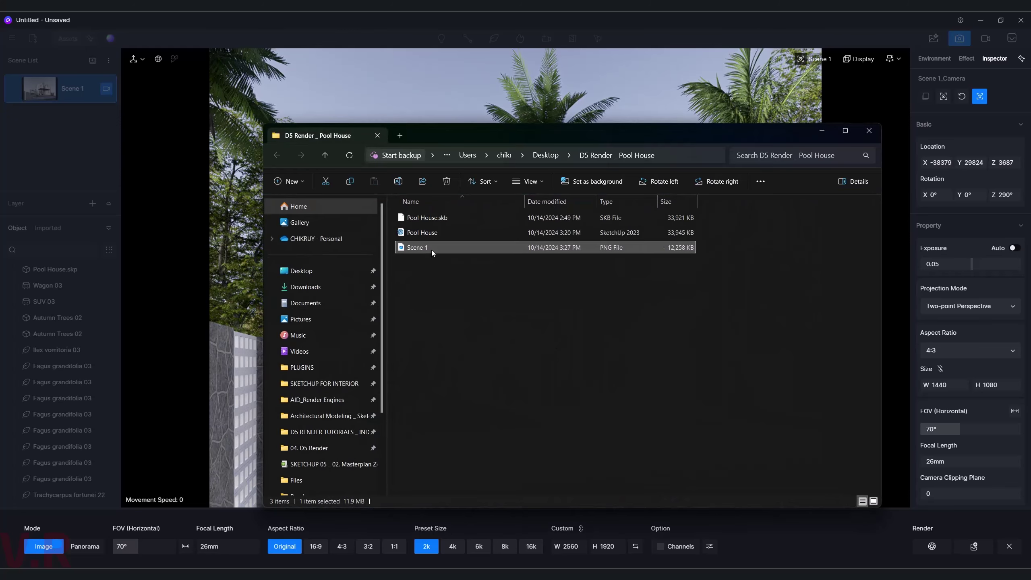
pyautogui.doubleClick(432, 249)
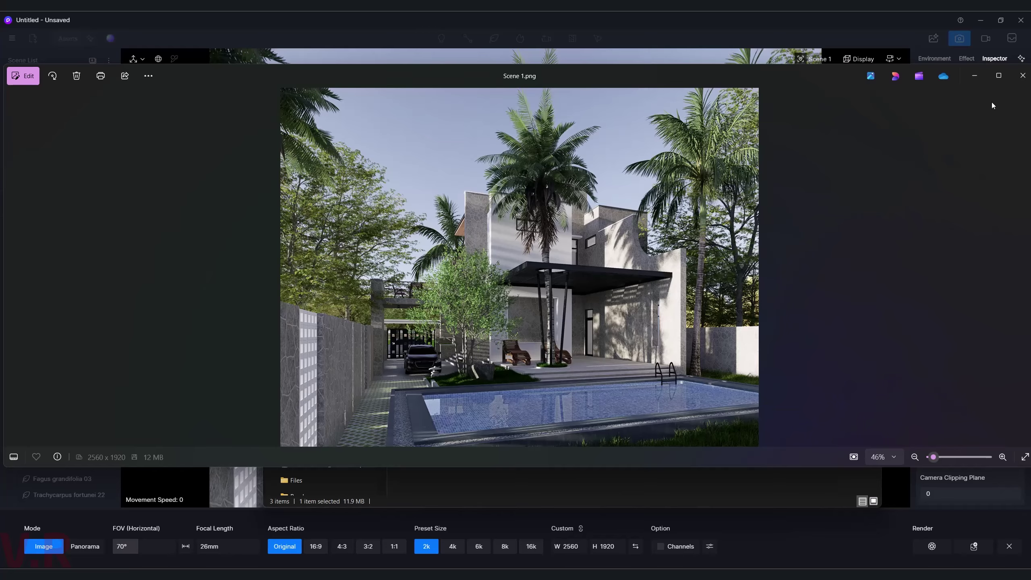
pyautogui.click(998, 76)
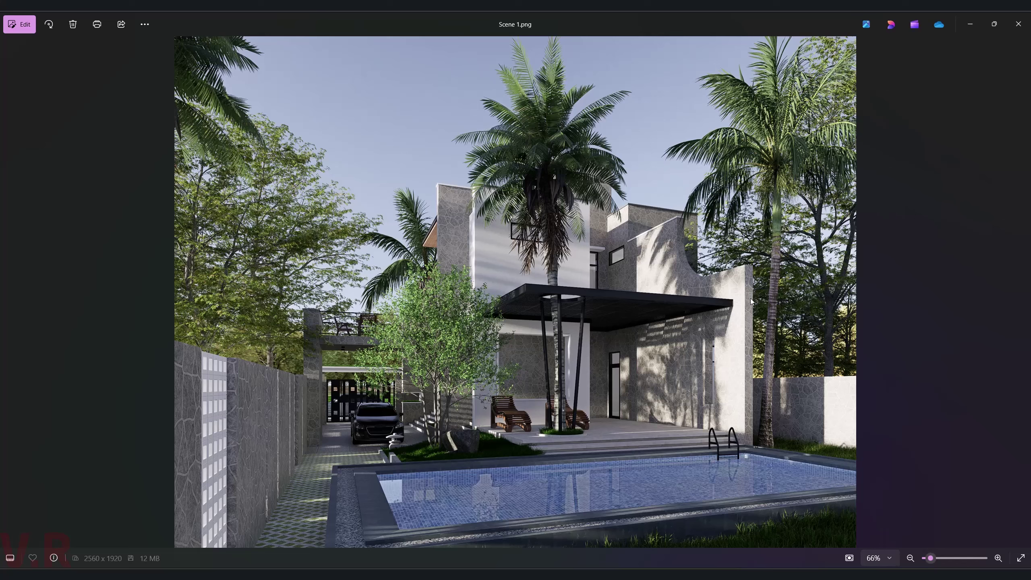
pyautogui.click(1015, 32)
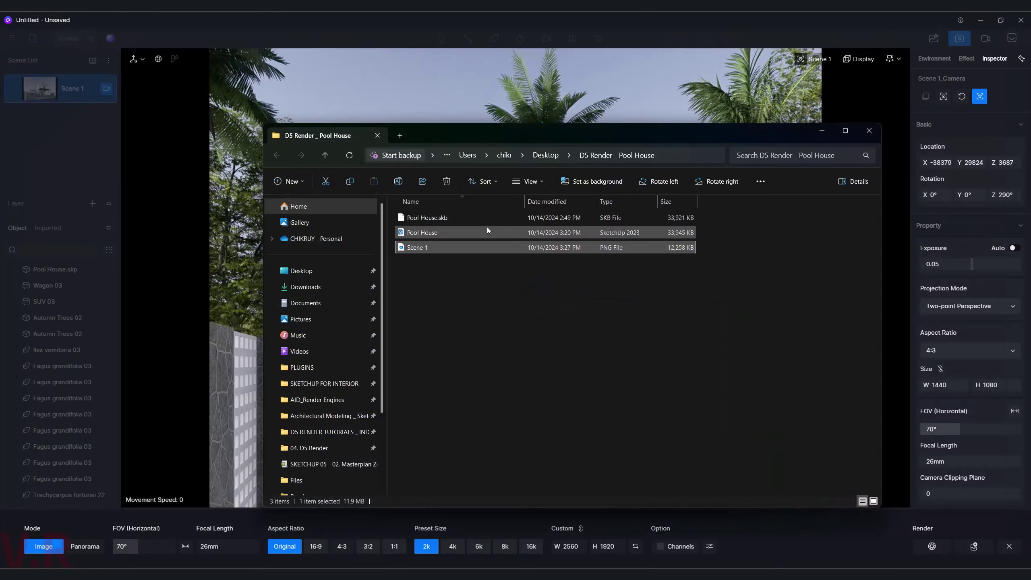
pyautogui.click(875, 136)
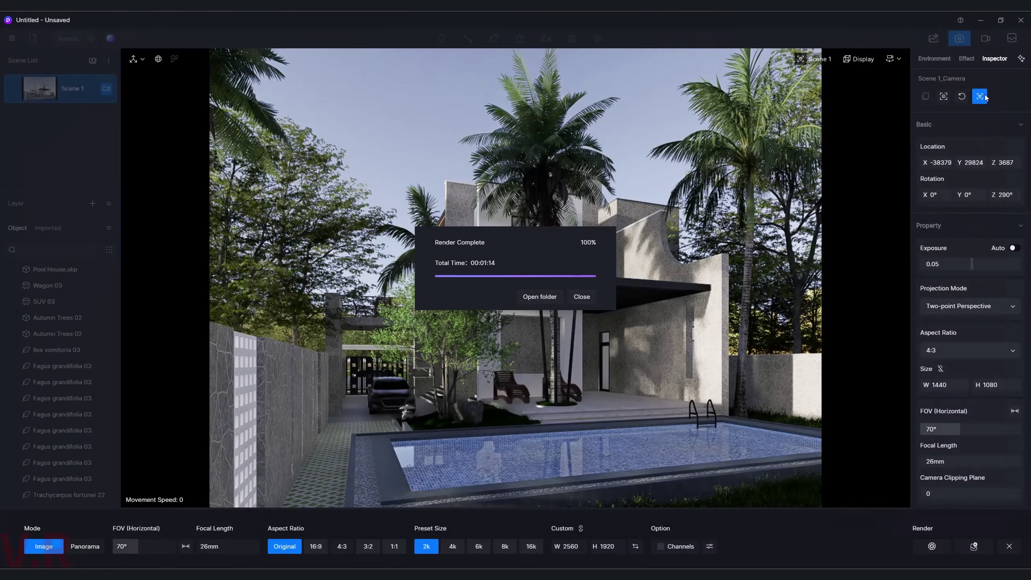
pyautogui.click(575, 299)
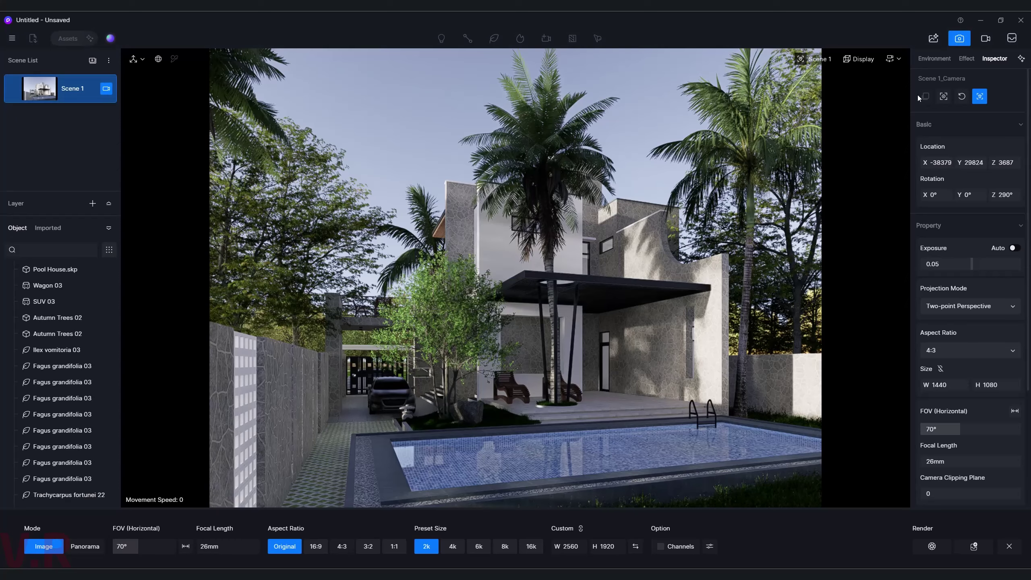
# - Exit camera mode and rename Scene 1 to RenderCam in the Scene List
pyautogui.click(959, 40)
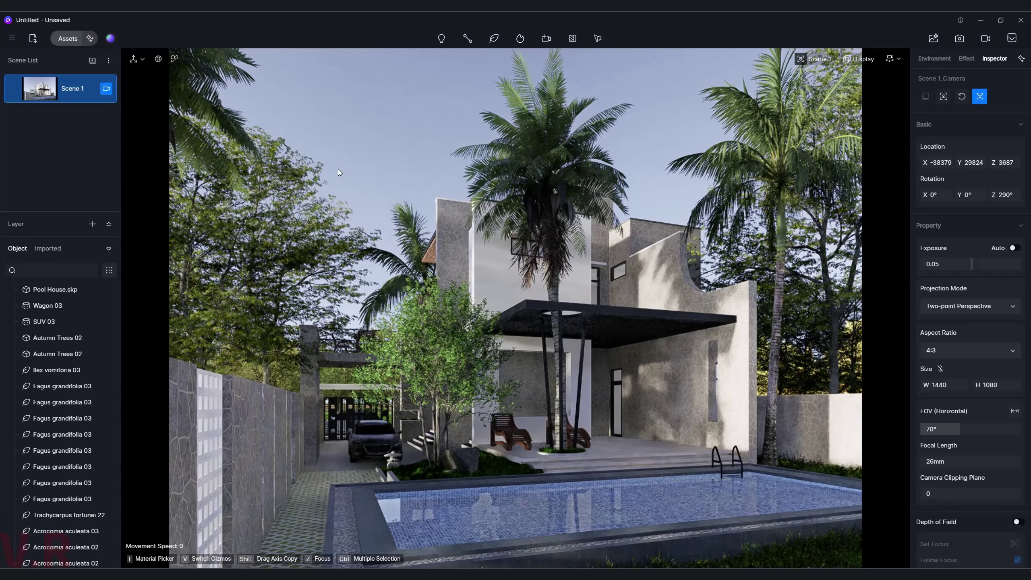
pyautogui.rightClick(72, 87)
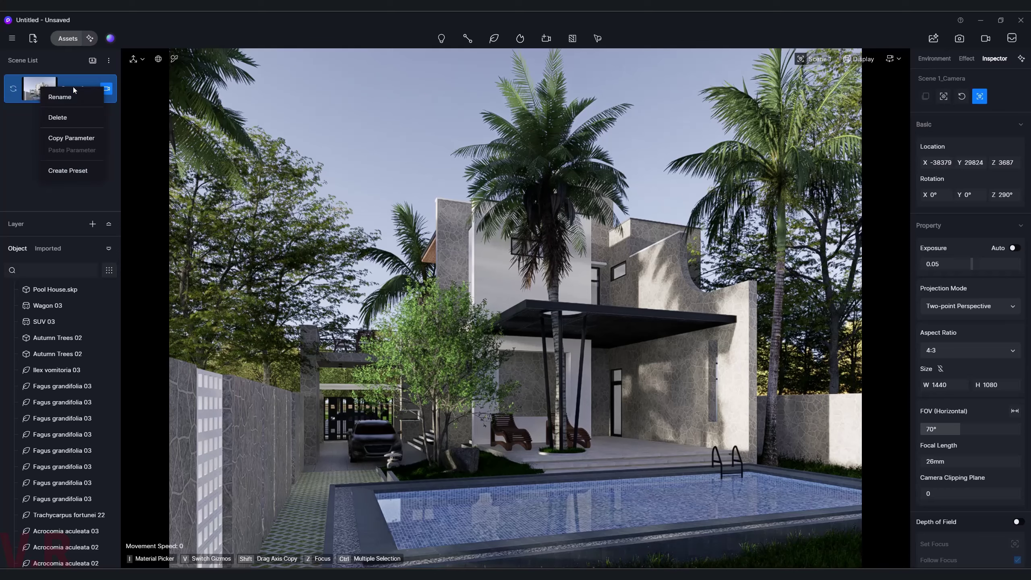
pyautogui.click(65, 97)
pyautogui.write('R')
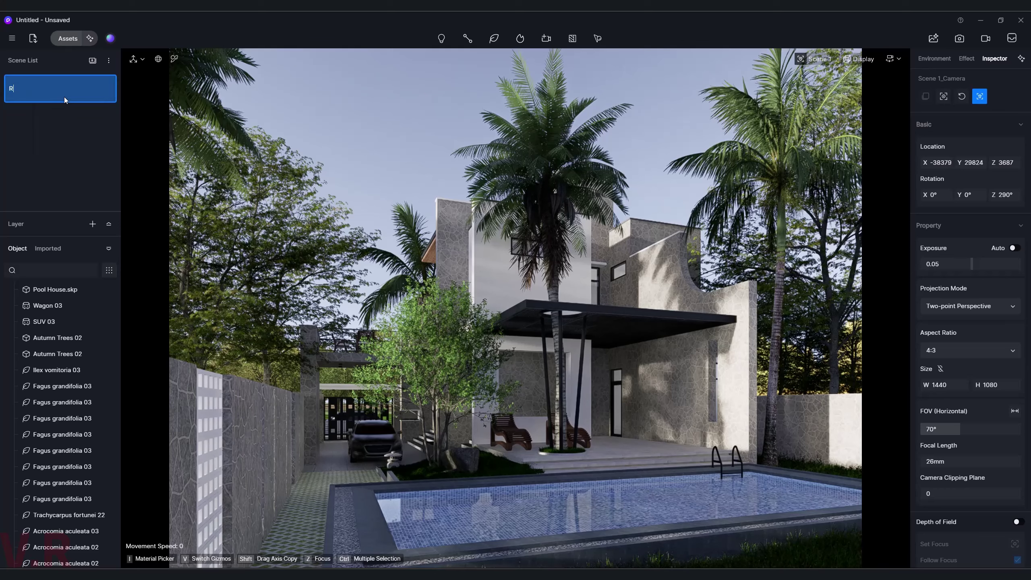
pyautogui.write('enderC')
pyautogui.write('am')
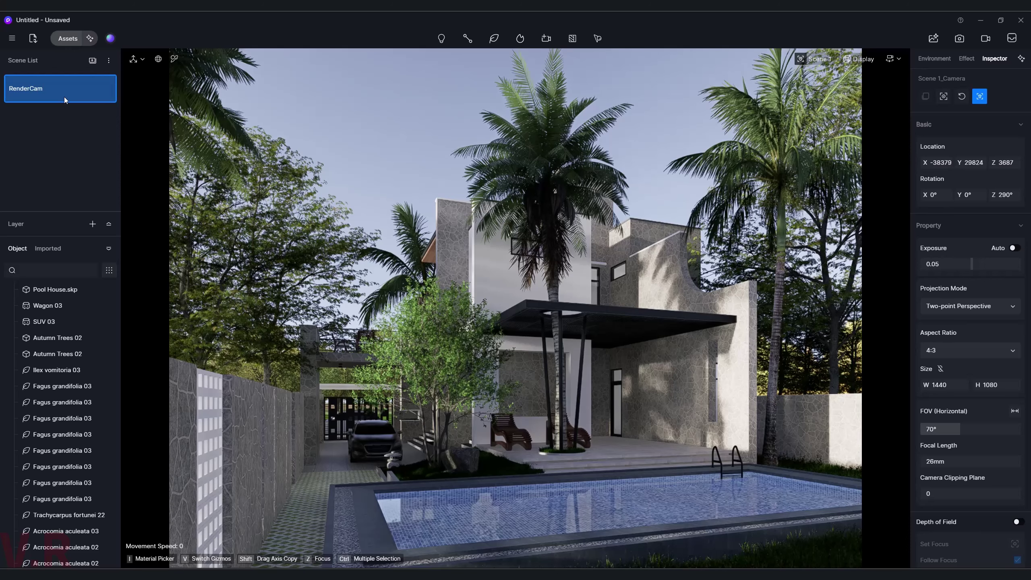
pyautogui.press('Return')
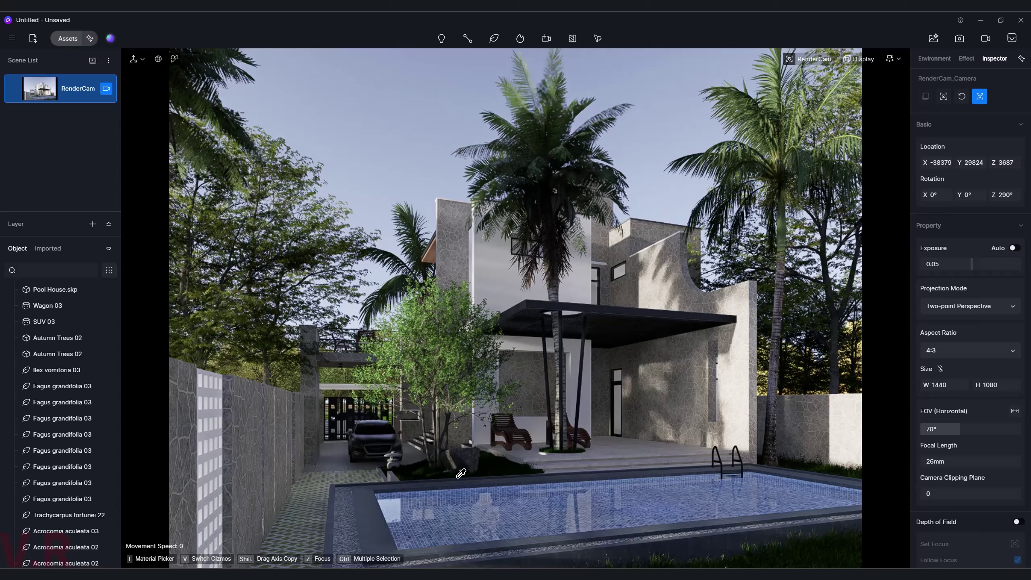
# - Give the pool material the Water template after testing Flowing Water, then pick the stone wall
pyautogui.click(527, 523)
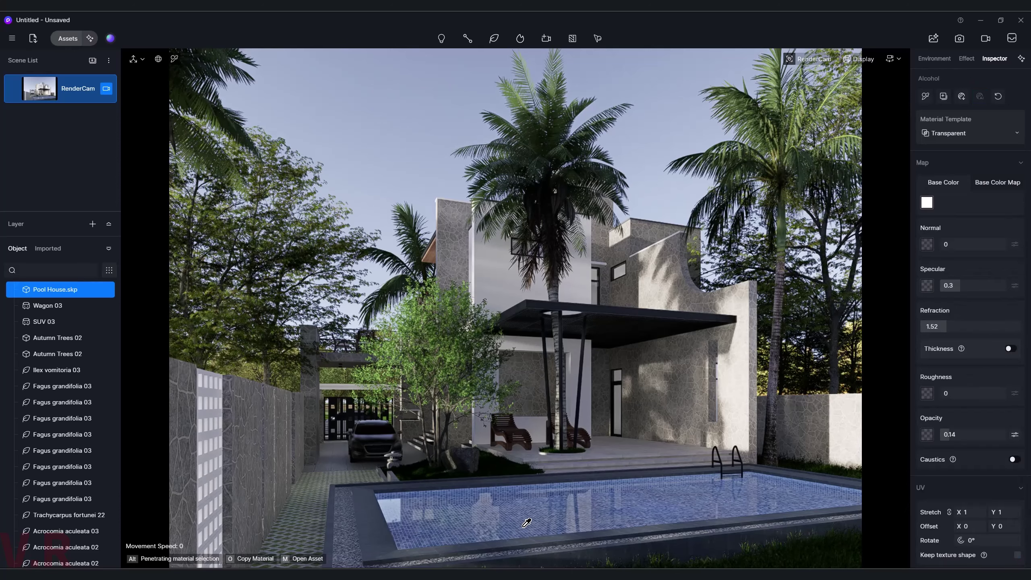
pyautogui.click(1002, 136)
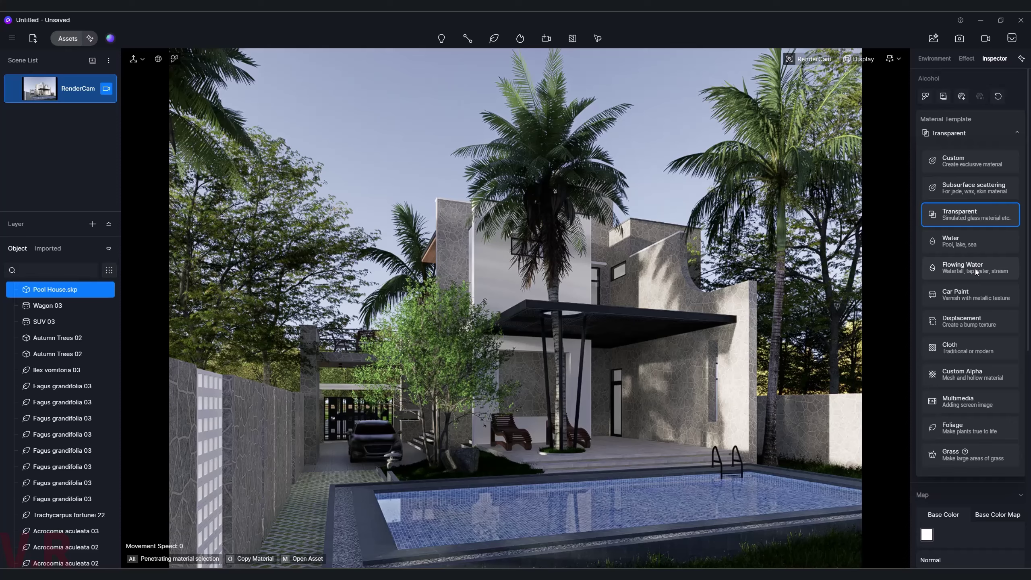
pyautogui.click(975, 244)
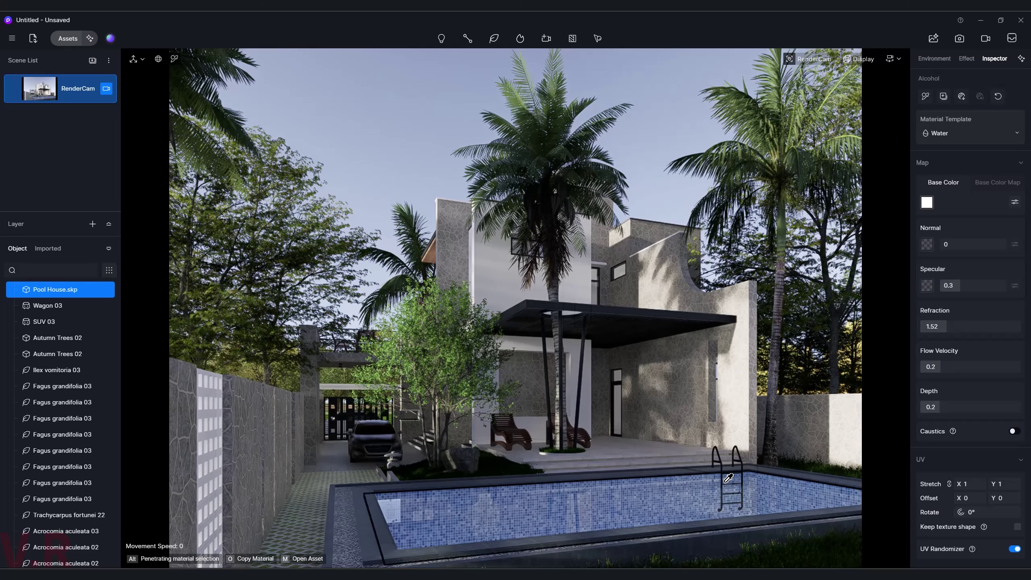
pyautogui.click(946, 127)
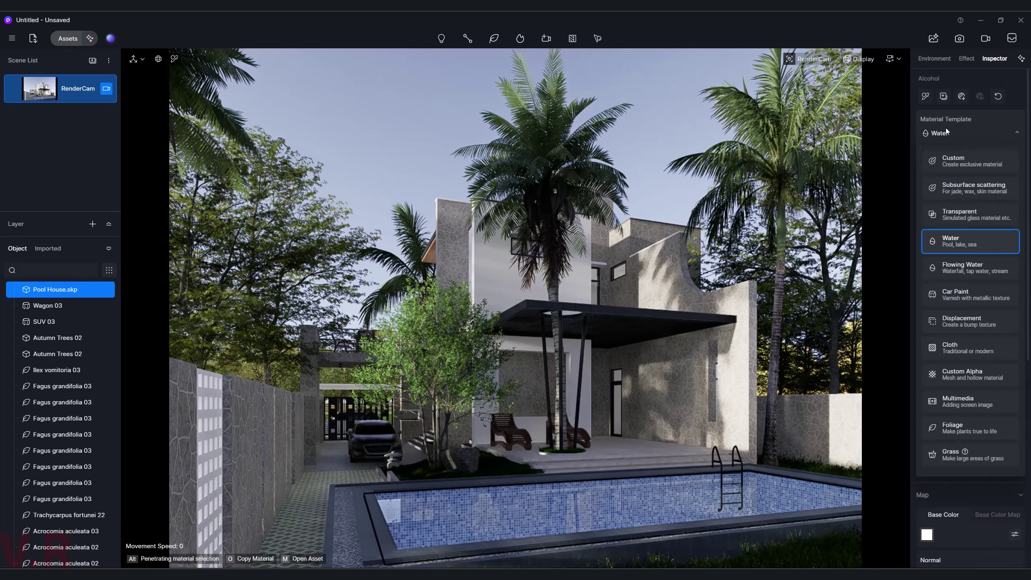
pyautogui.click(972, 270)
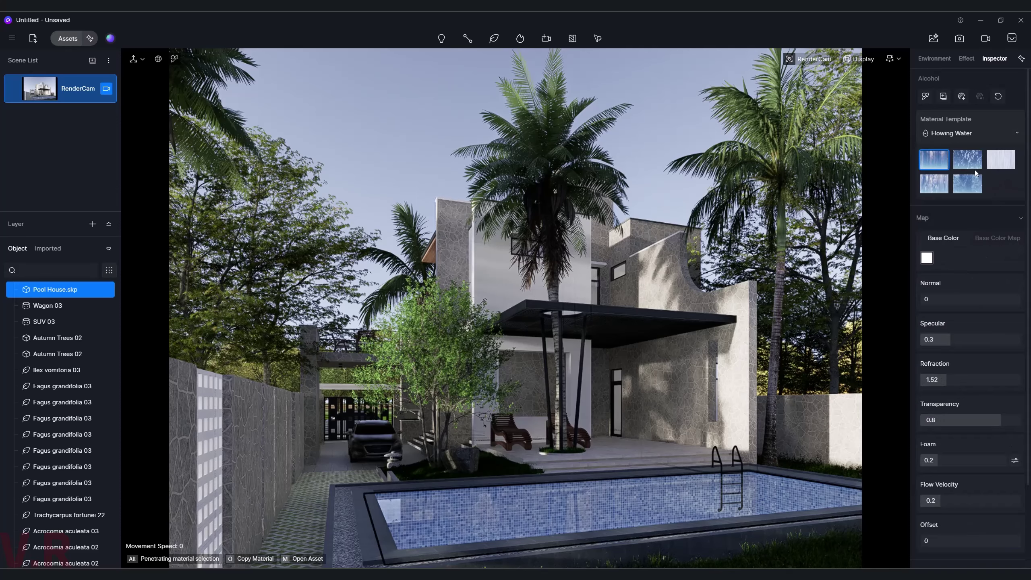
pyautogui.click(952, 135)
pyautogui.click(970, 233)
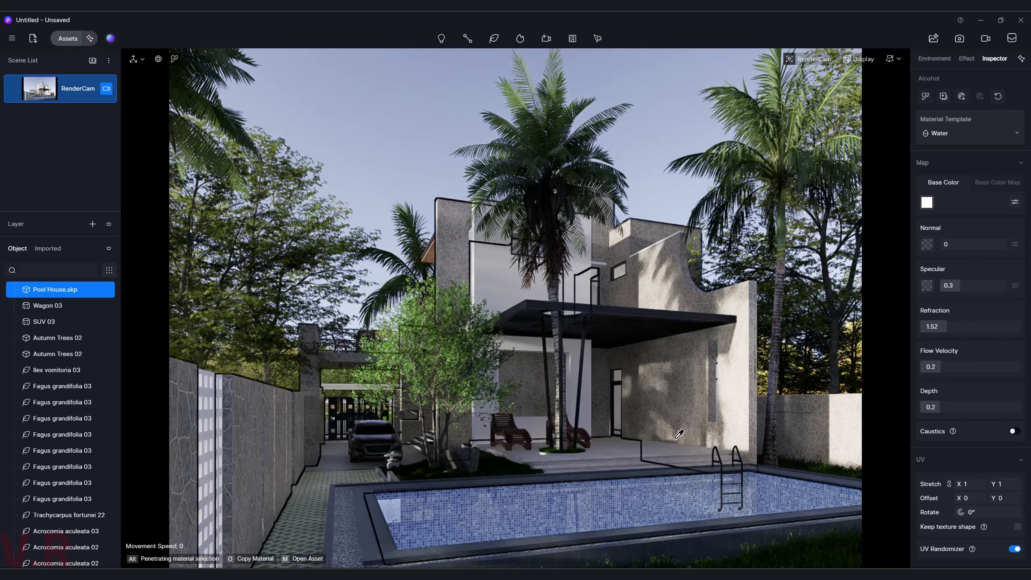
pyautogui.click(251, 498)
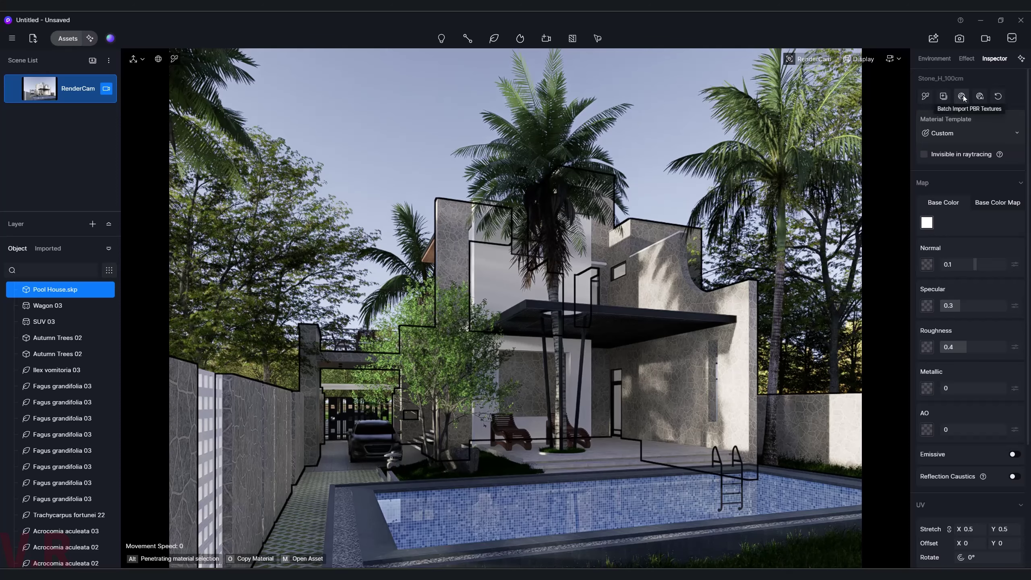
# - Generate PBR maps for Stone_H_100cm and set its roughness and AO to 0.5
pyautogui.click(979, 97)
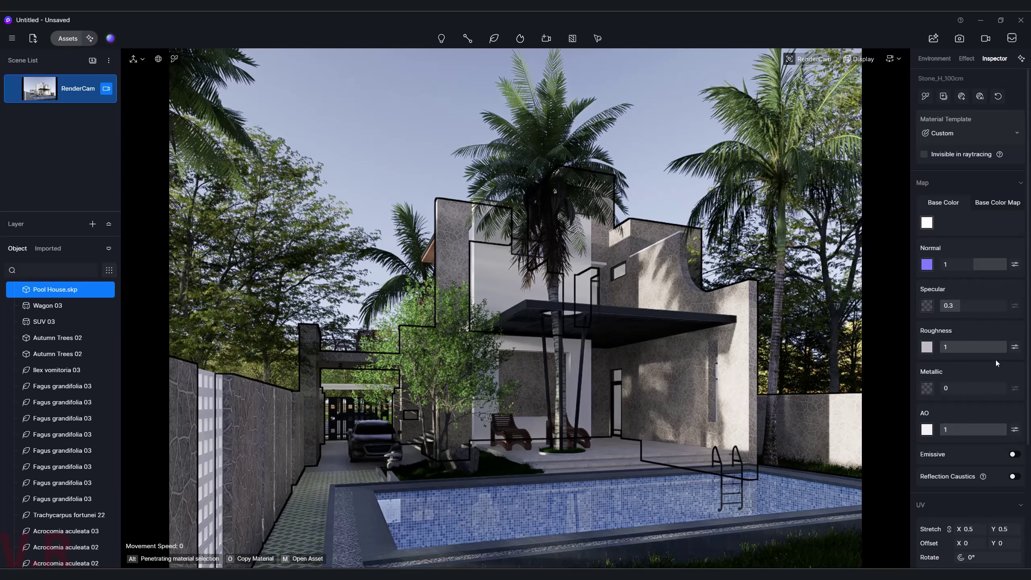
pyautogui.moveTo(1001, 350); pyautogui.dragTo(976, 349)
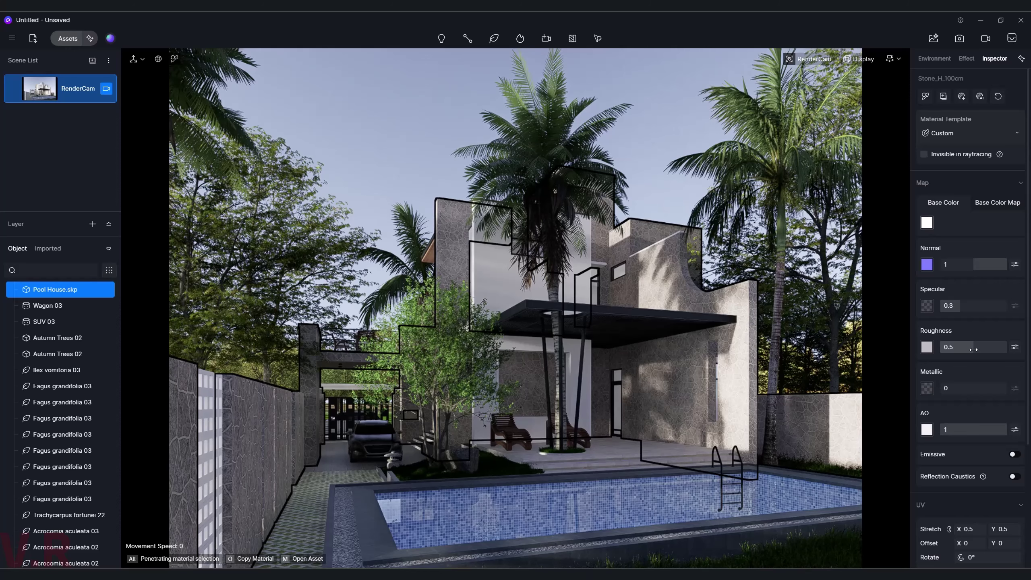
pyautogui.moveTo(1001, 430); pyautogui.dragTo(975, 431)
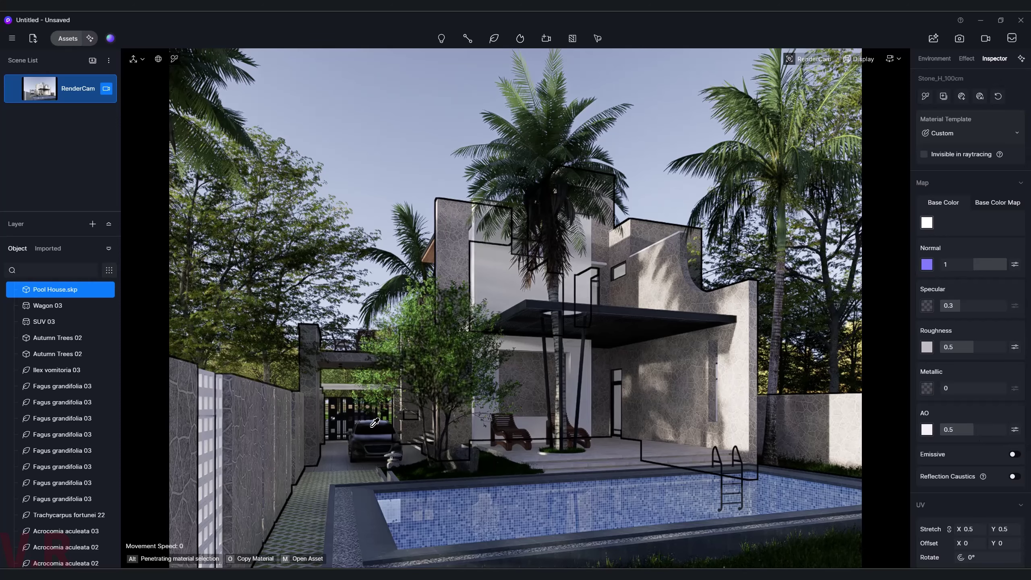
# - Test the stone's normal strength at -1, then set it back to 1
pyautogui.scroll(5, 276, 458)
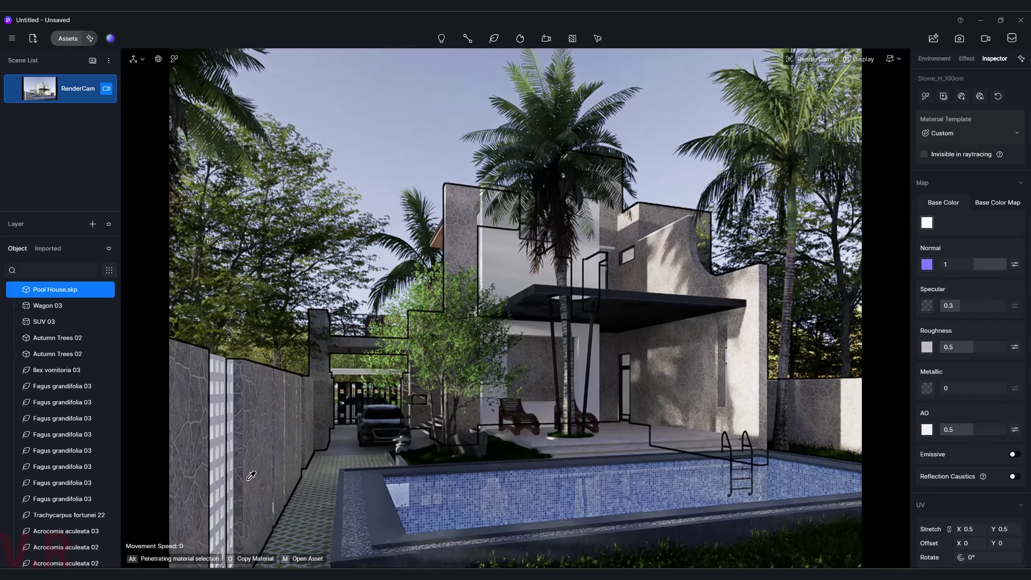
pyautogui.scroll(3, 300, 457)
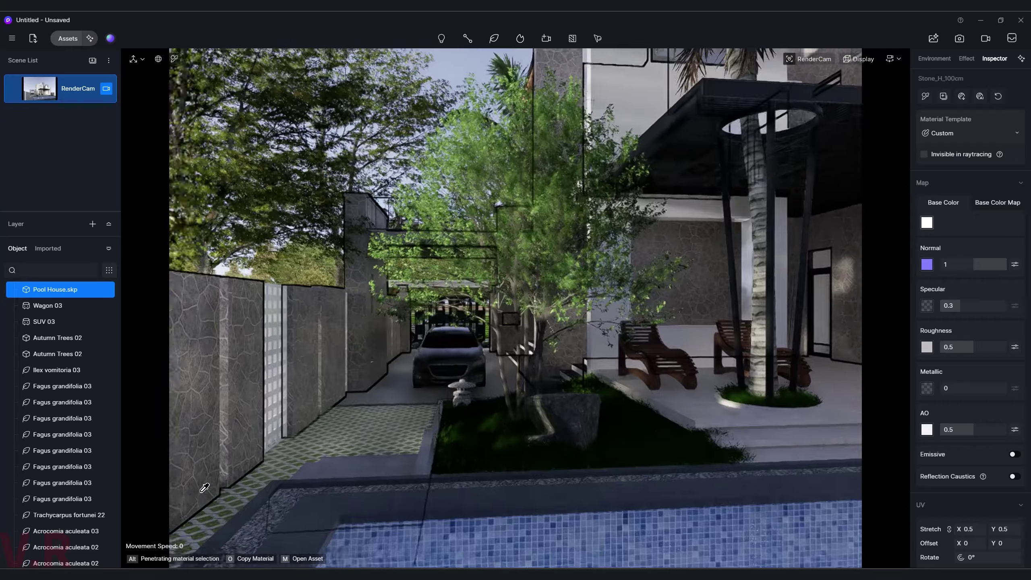
pyautogui.scroll(3, 275, 461)
pyautogui.scroll(2, 236, 473)
pyautogui.scroll(2, 245, 462)
pyautogui.scroll(3, 240, 465)
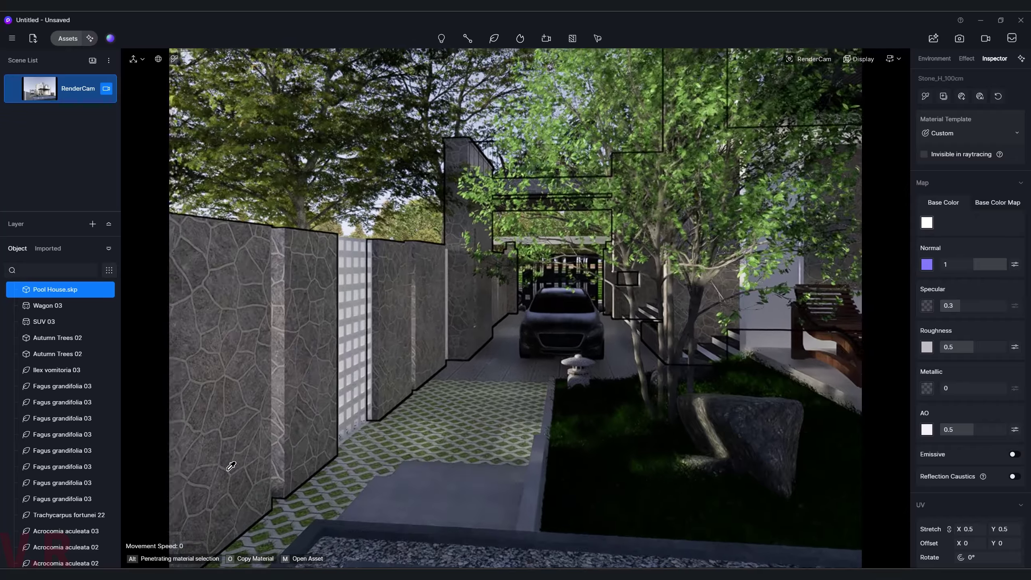
pyautogui.scroll(3, 195, 476)
pyautogui.scroll(3, 227, 451)
pyautogui.scroll(2, 255, 423)
pyautogui.scroll(3, 255, 421)
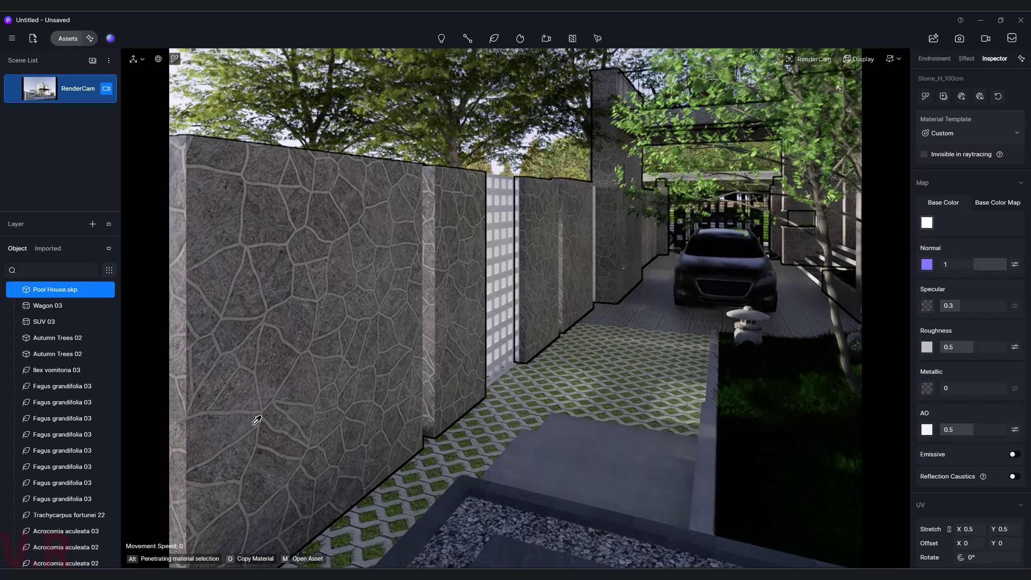
pyautogui.scroll(3, 267, 433)
pyautogui.scroll(3, 227, 453)
pyautogui.scroll(2, 228, 454)
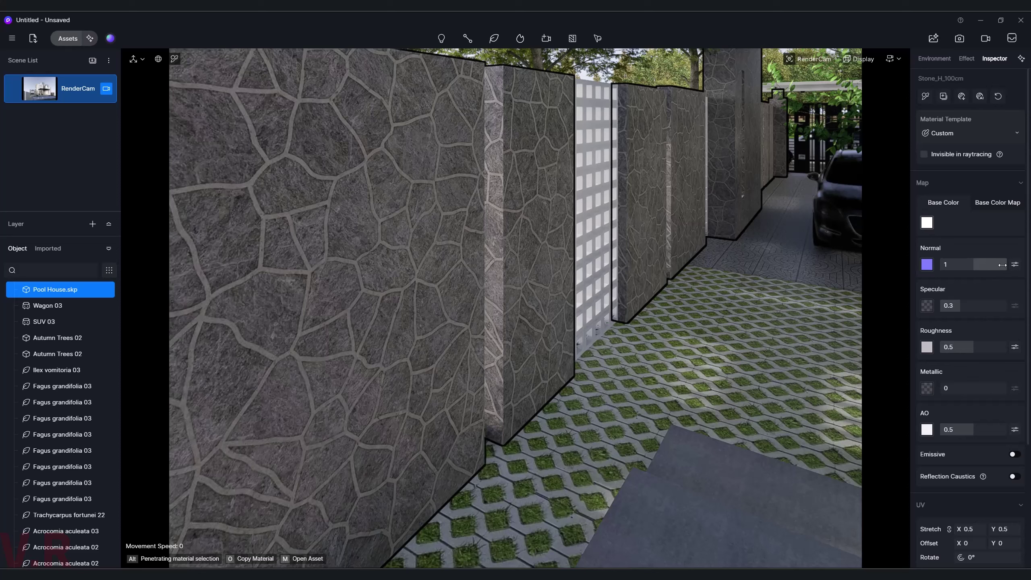
pyautogui.moveTo(1002, 265); pyautogui.dragTo(865, 278)
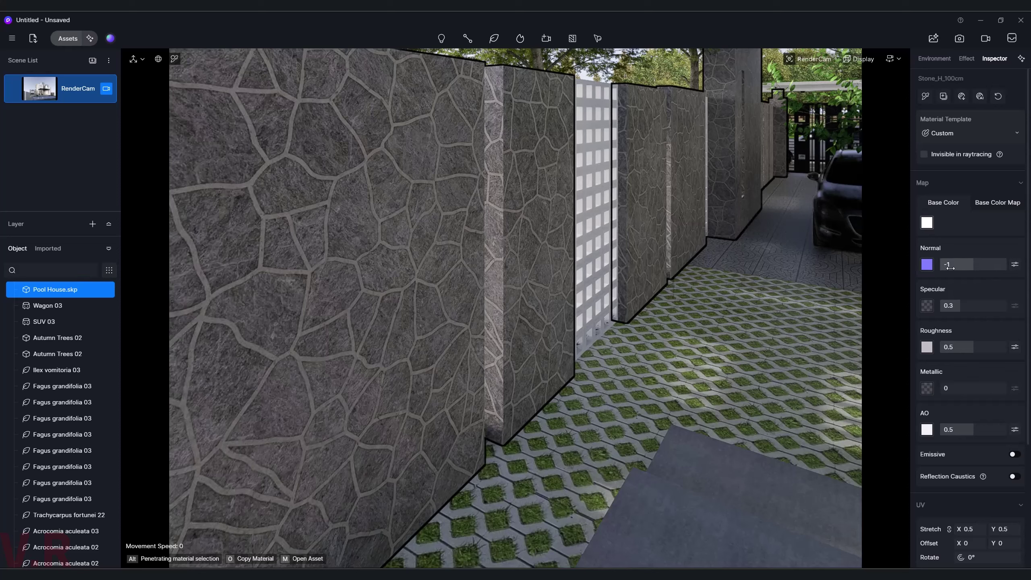
pyautogui.click(1000, 203)
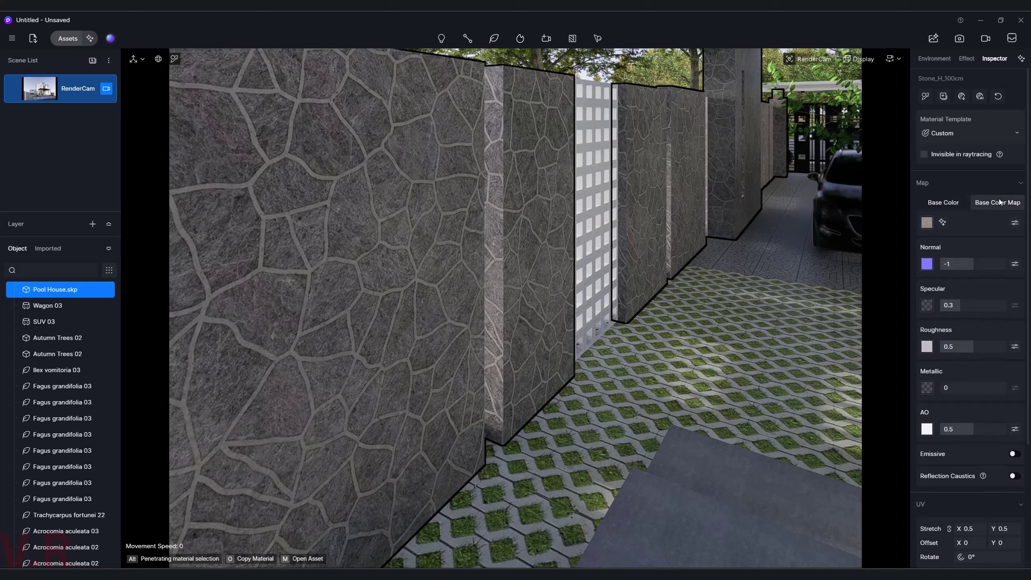
pyautogui.click(943, 202)
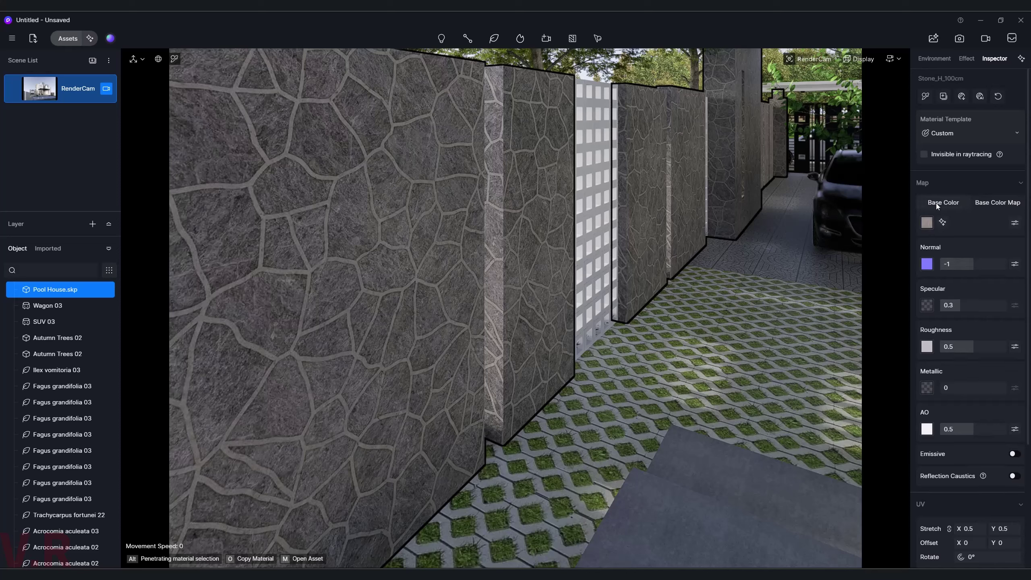
pyautogui.doubleClick(950, 267)
pyautogui.write('1')
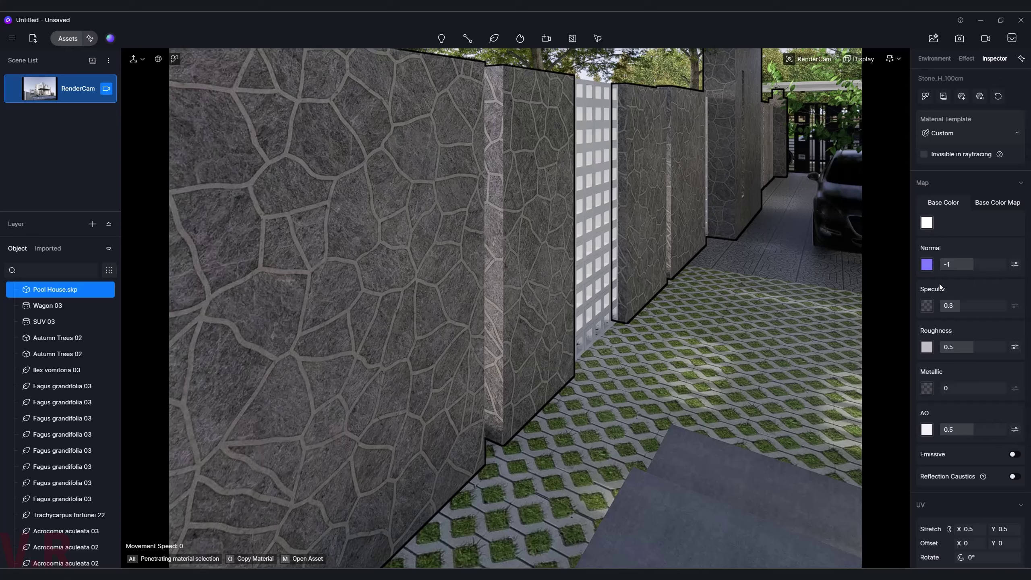
pyautogui.scroll(3, 476, 294)
pyautogui.scroll(-3, 549, 281)
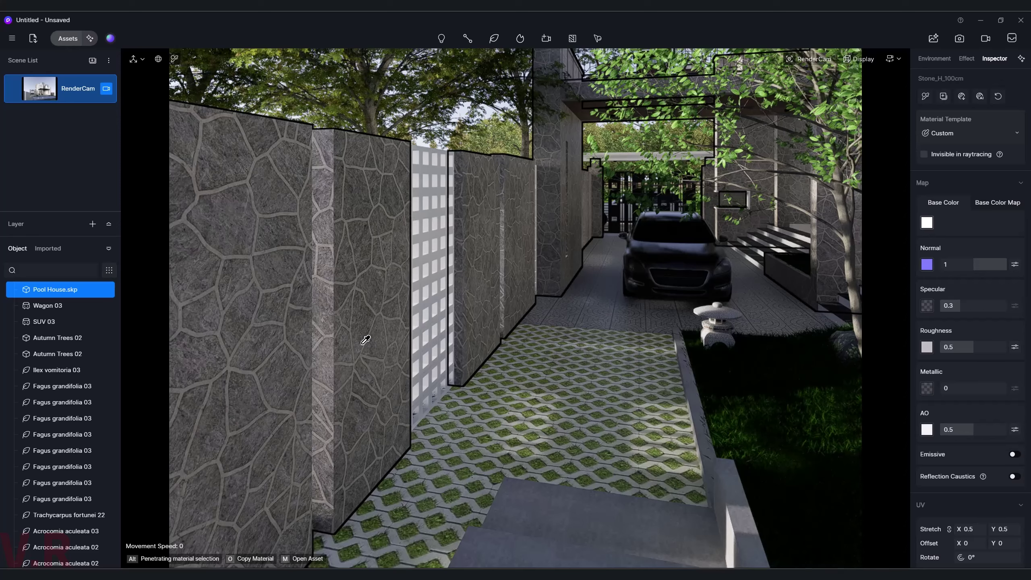
pyautogui.moveTo(396, 396)
pyautogui.mouseDown(button='right')
pyautogui.moveTo(356, 451)
pyautogui.moveTo(552, 501)
pyautogui.moveTo(424, 518)
pyautogui.moveTo(631, 380)
pyautogui.mouseUp(button='right')
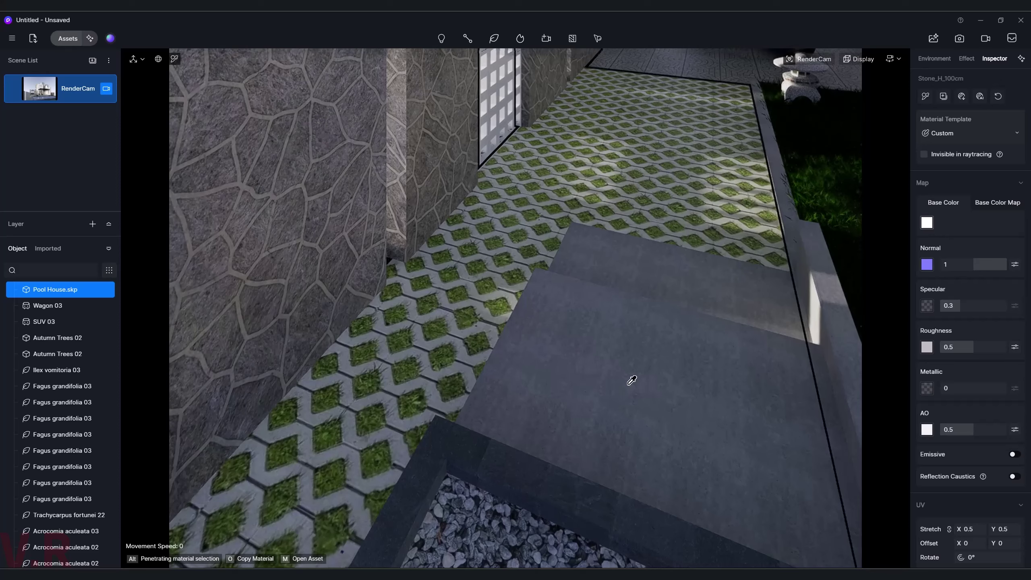
# - Darken the wall material's base colour toward grey, inspect the paving, and return to RenderCam
pyautogui.click(997, 205)
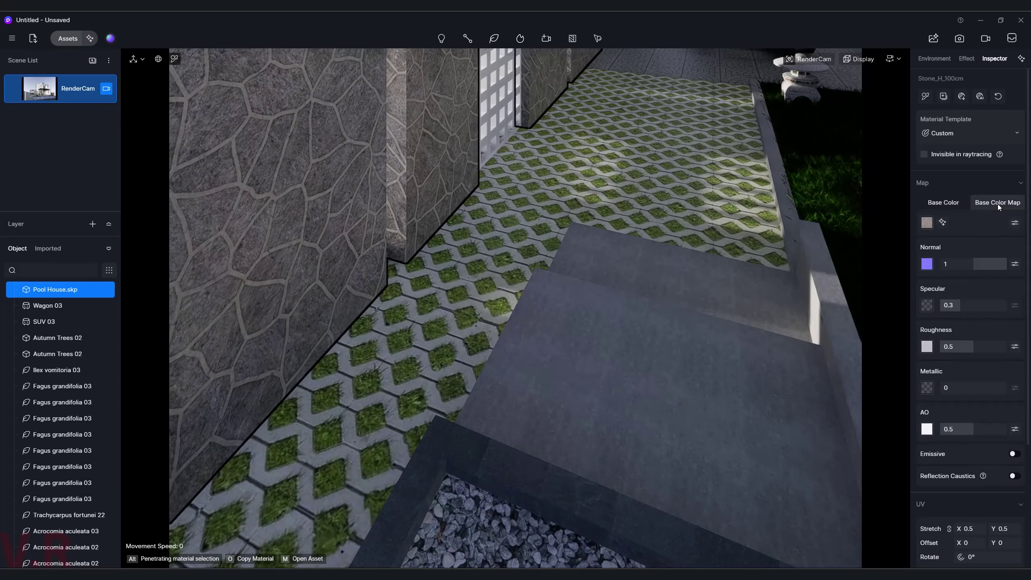
pyautogui.click(948, 202)
pyautogui.click(926, 223)
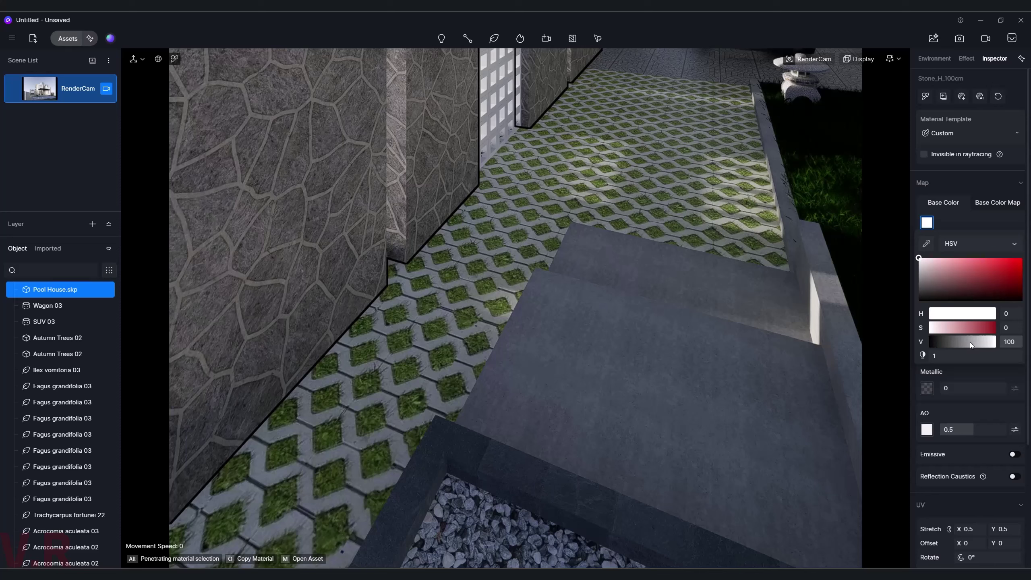
pyautogui.moveTo(981, 342); pyautogui.dragTo(974, 341)
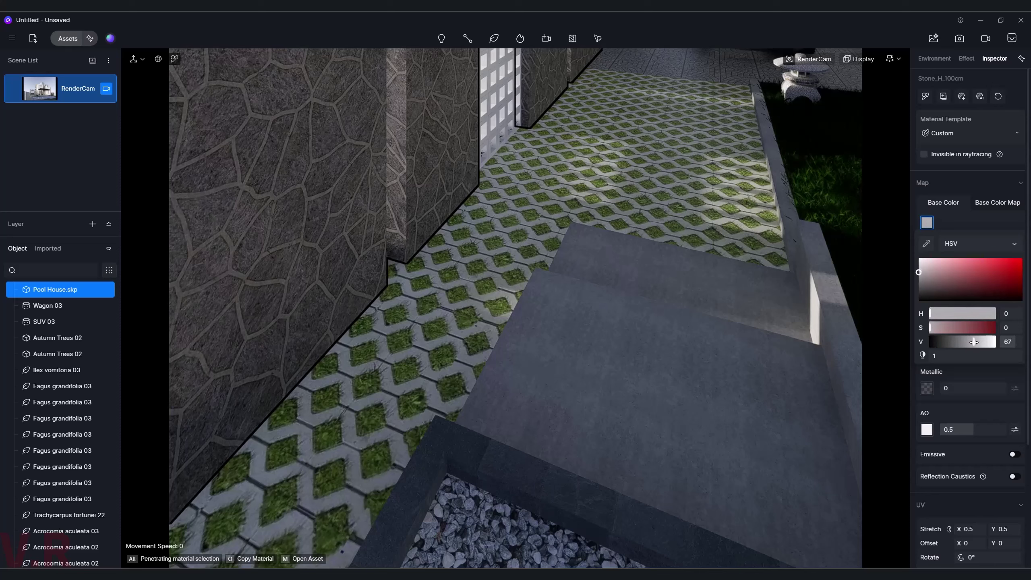
pyautogui.click(1008, 341)
pyautogui.write('65')
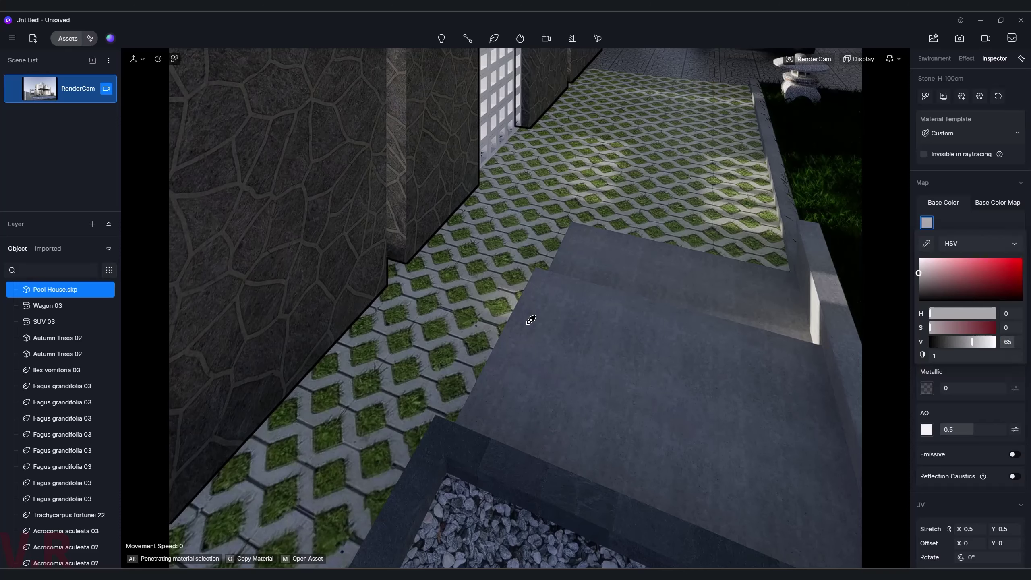
pyautogui.moveTo(529, 317); pyautogui.dragTo(427, 384, button='right')
pyautogui.click(442, 384)
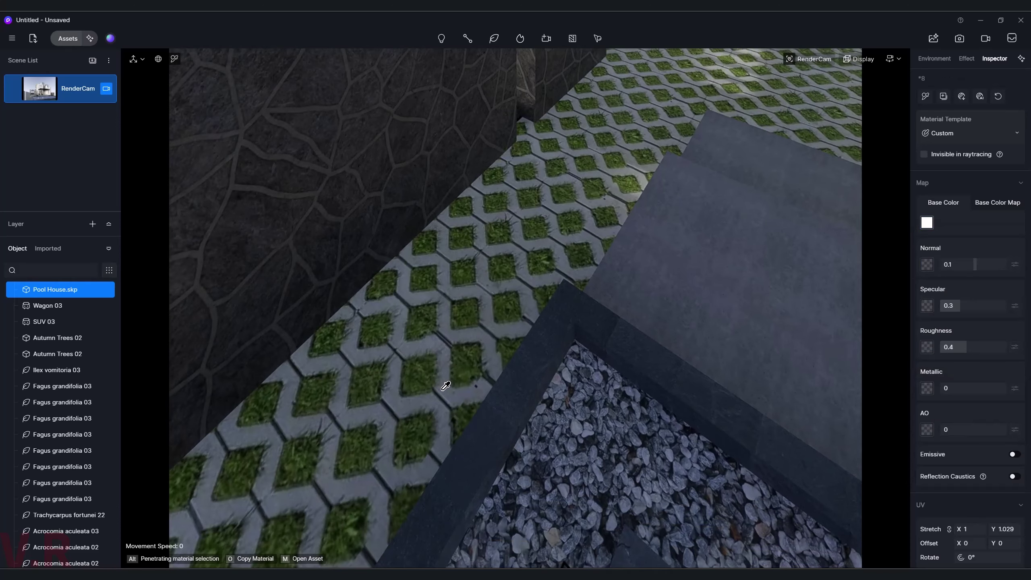
pyautogui.click(48, 93)
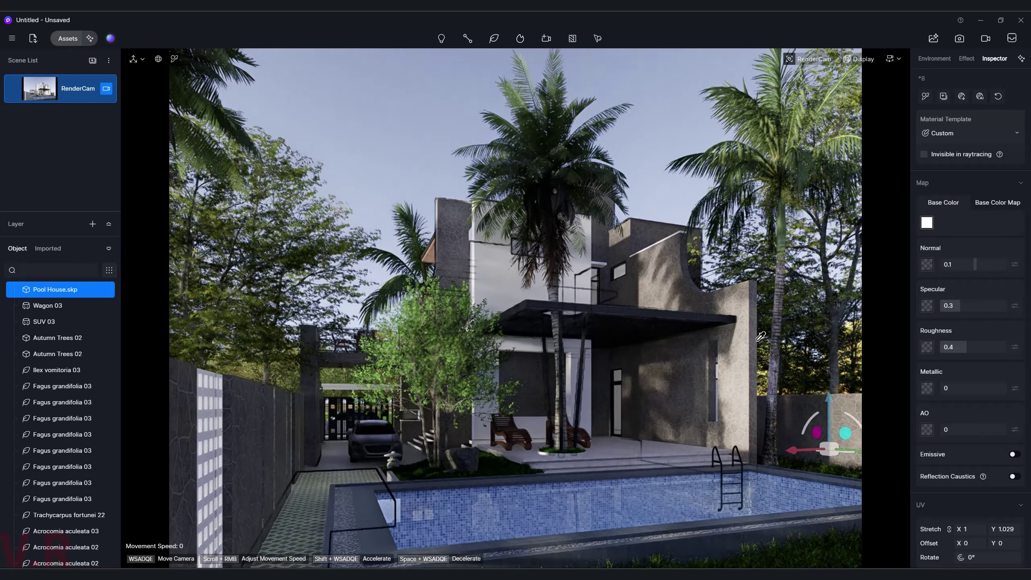
# - Set the stone wall's base colour brightness (HSV V) to 75
pyautogui.click(392, 462)
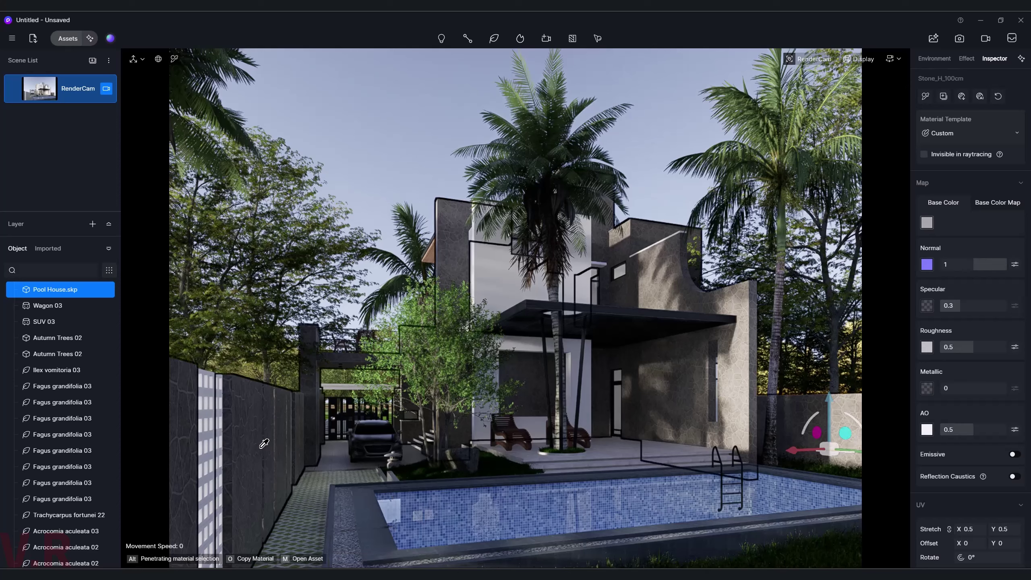
pyautogui.click(928, 223)
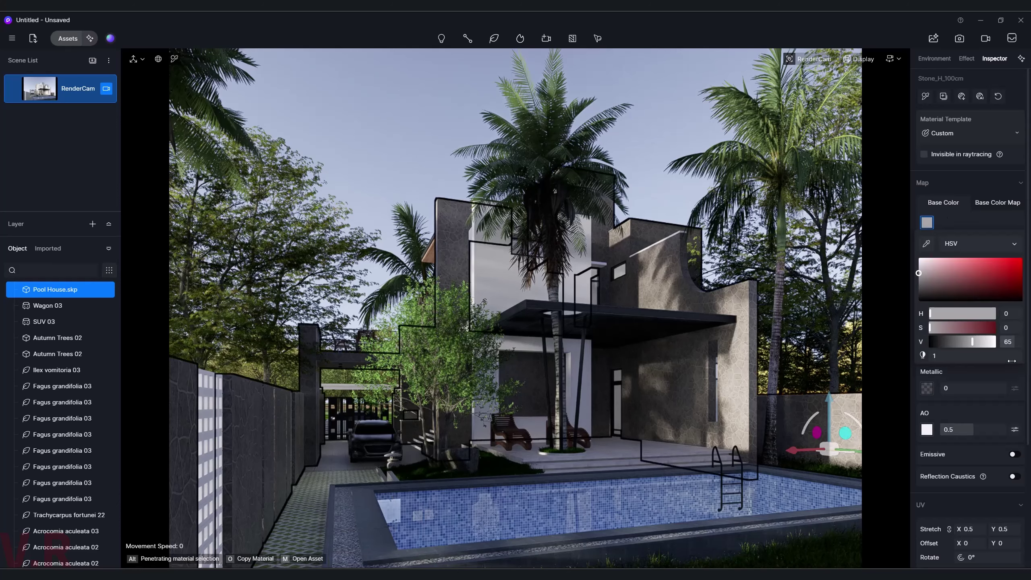
pyautogui.doubleClick(1010, 342)
pyautogui.write('75')
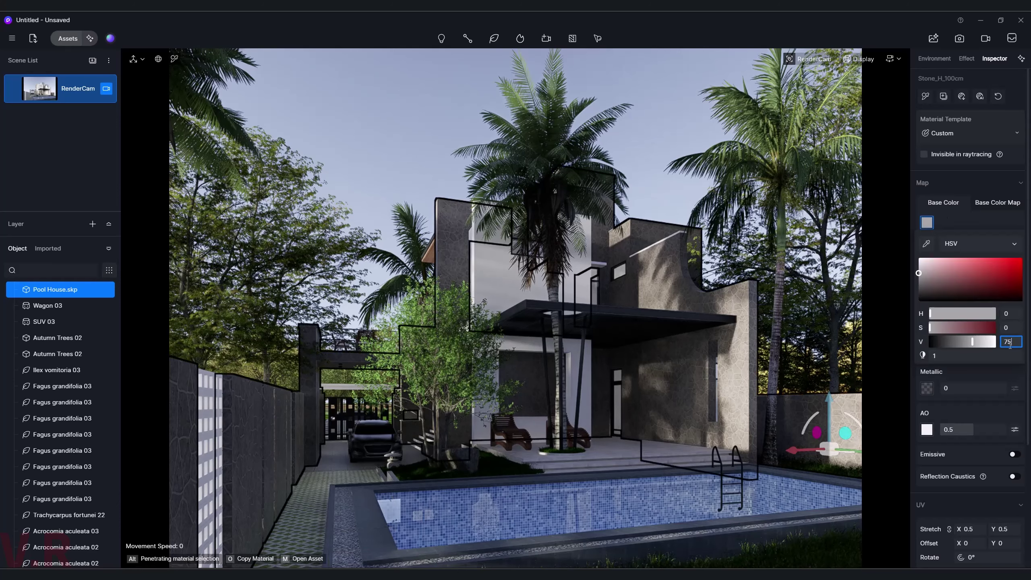
pyautogui.press('Return')
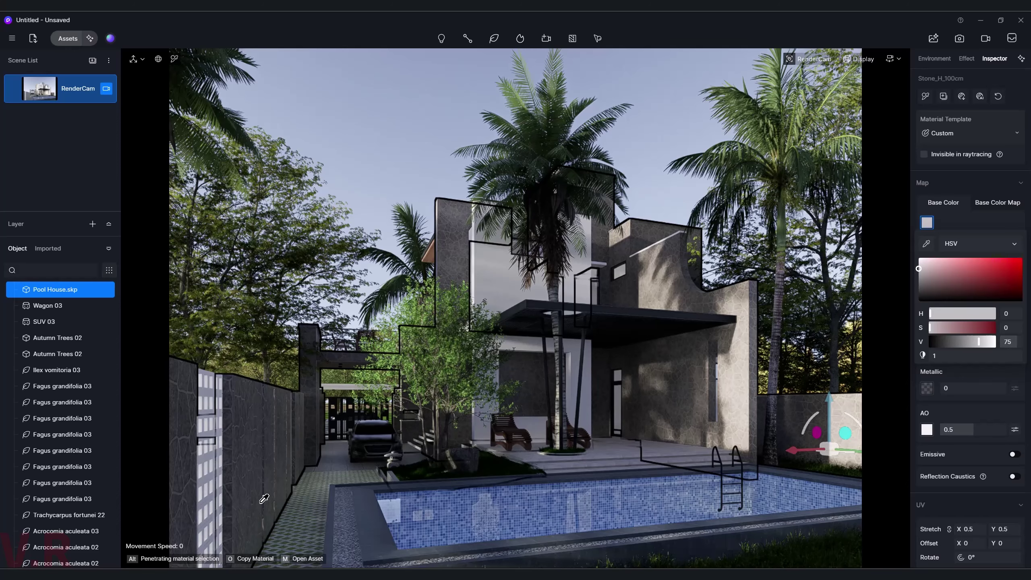
pyautogui.click(278, 530)
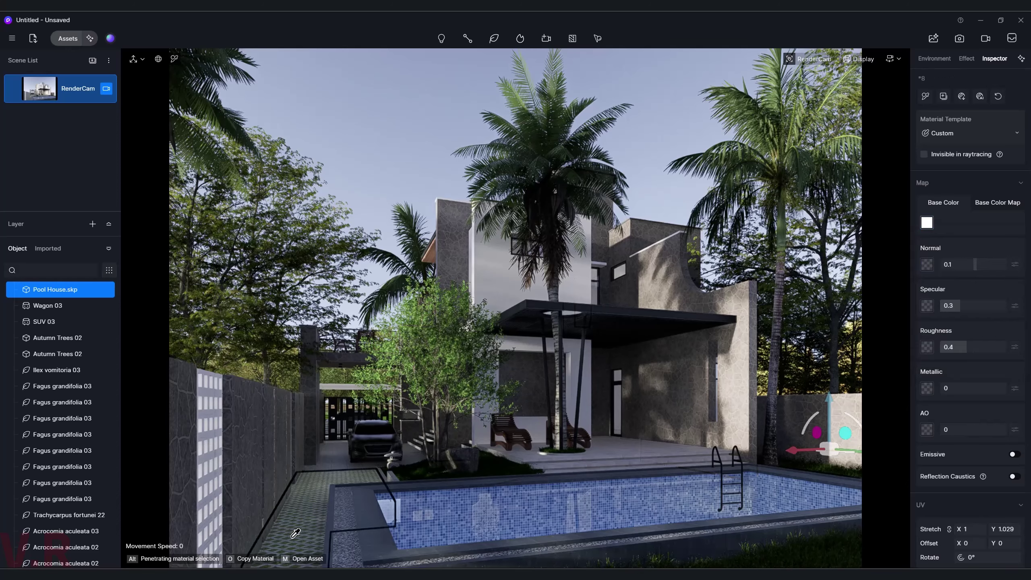
# - Switch paving material *8 to the Displacement template and generate its AI material maps
pyautogui.click(973, 132)
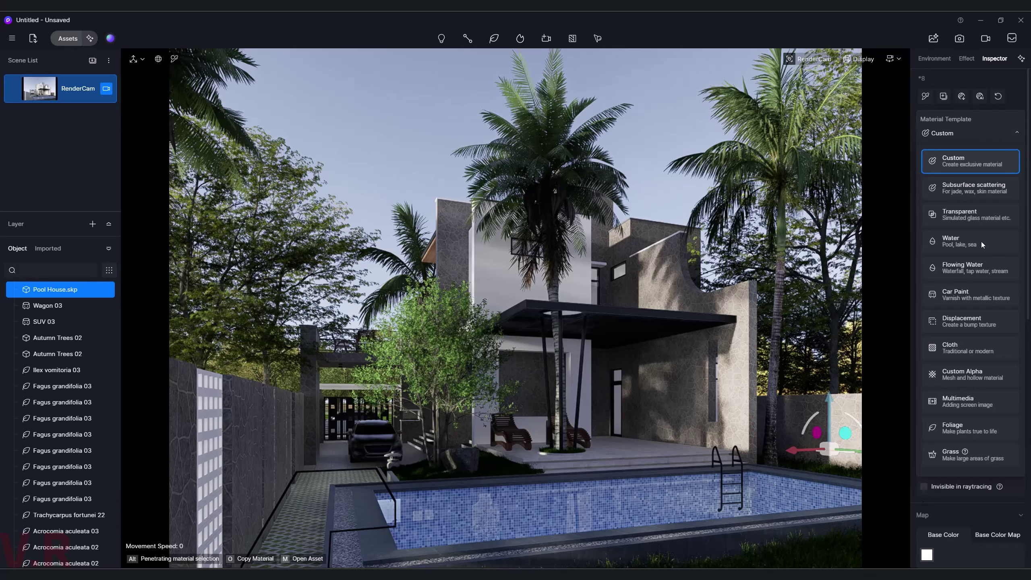
pyautogui.click(972, 323)
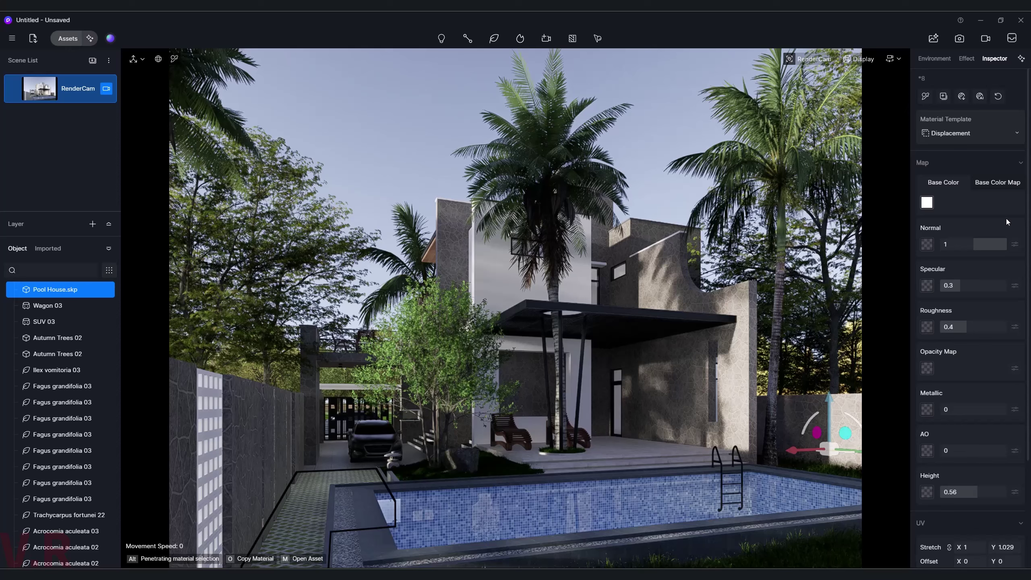
pyautogui.click(979, 100)
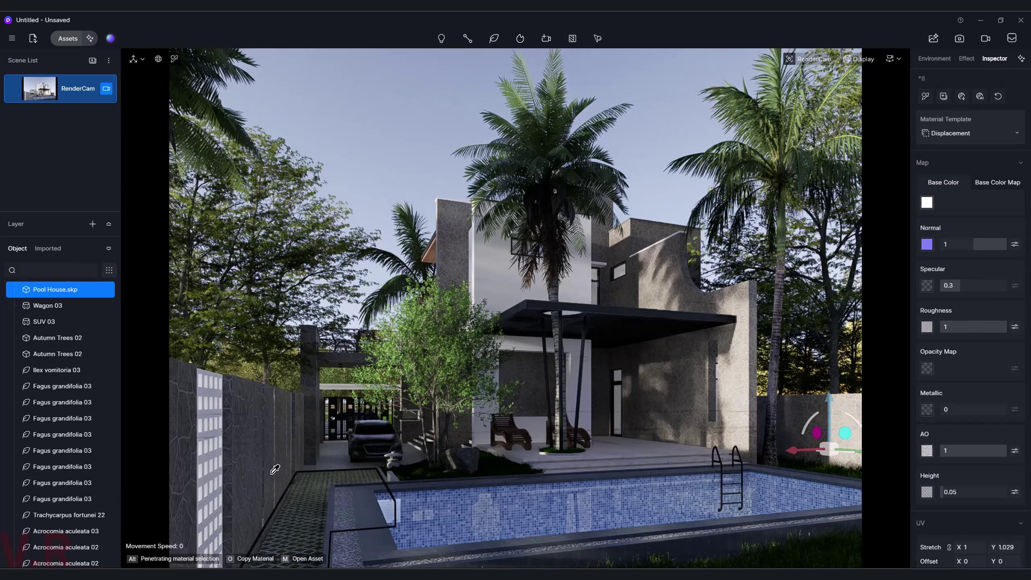
# - Switch Stone_H_100cm to the Displacement template with height 0.75
pyautogui.click(239, 446)
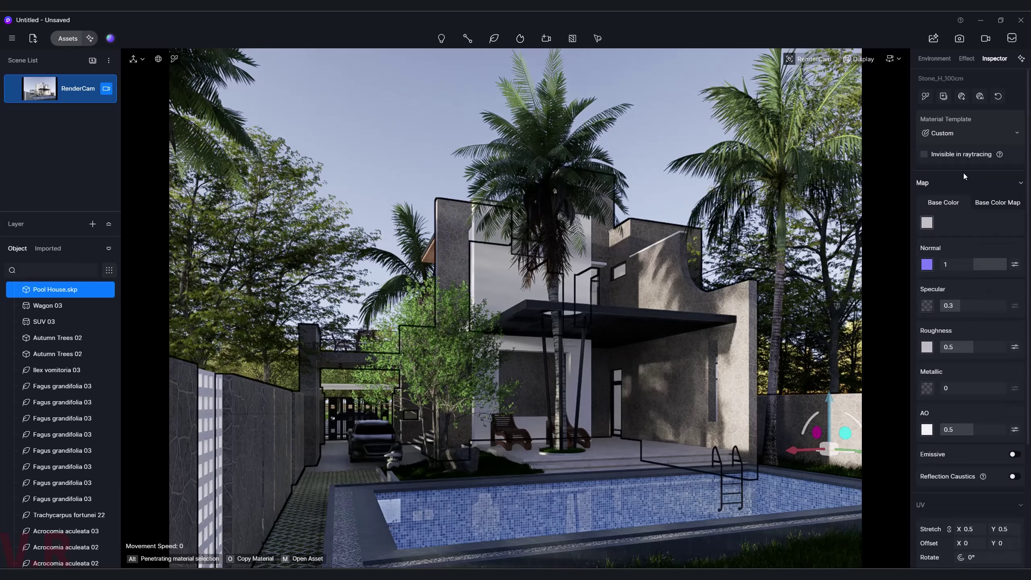
pyautogui.click(987, 138)
pyautogui.click(972, 323)
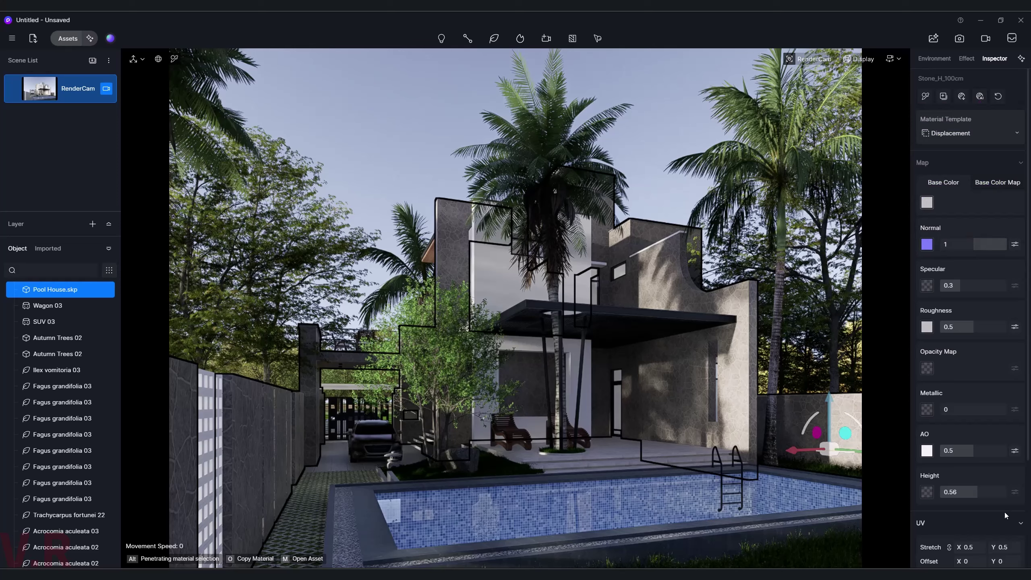
pyautogui.moveTo(979, 493)
pyautogui.mouseDown()
pyautogui.moveTo(1018, 499)
pyautogui.moveTo(960, 502)
pyautogui.moveTo(1009, 492)
pyautogui.mouseUp()
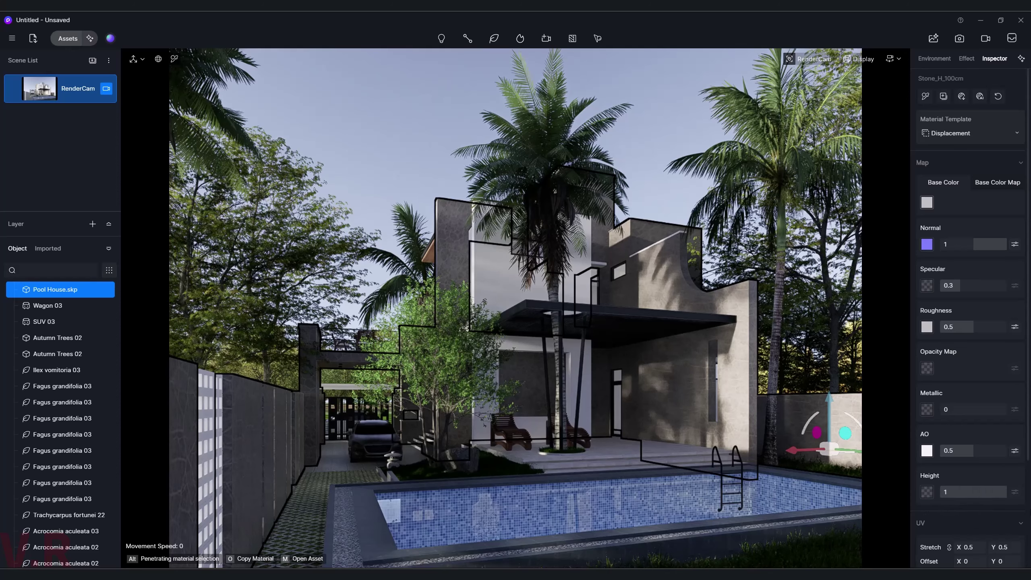
pyautogui.click(980, 495)
pyautogui.write('0.75')
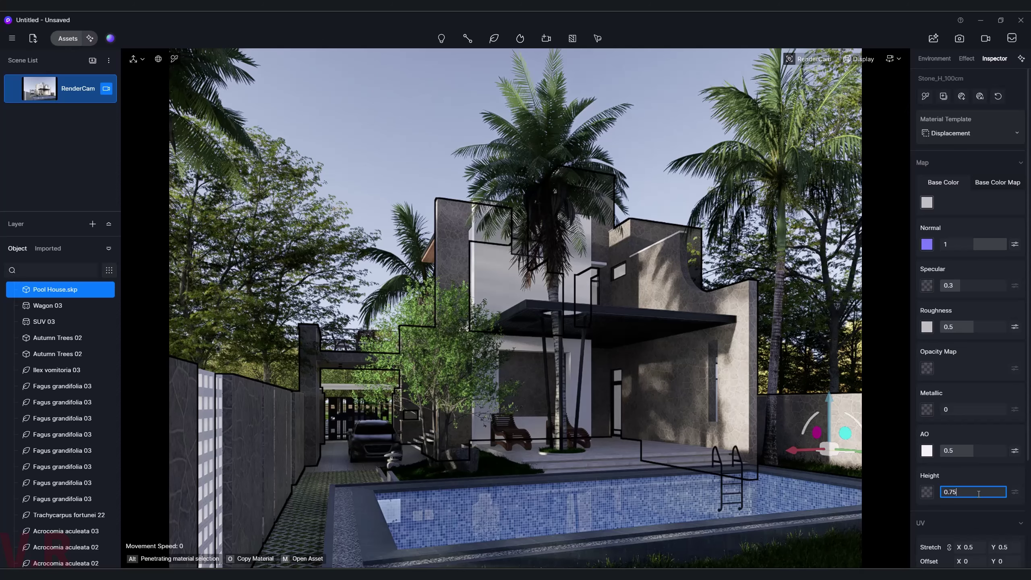
pyautogui.press('Return')
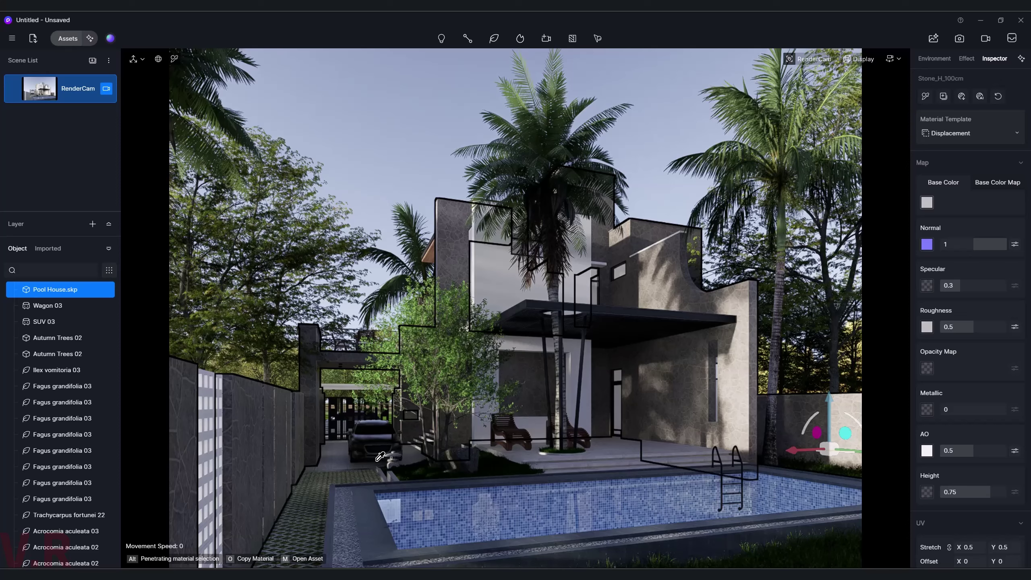
pyautogui.click(357, 543)
# - Switch Gravel_C01_80cm to the Displacement template and generate its material maps
pyautogui.click(989, 133)
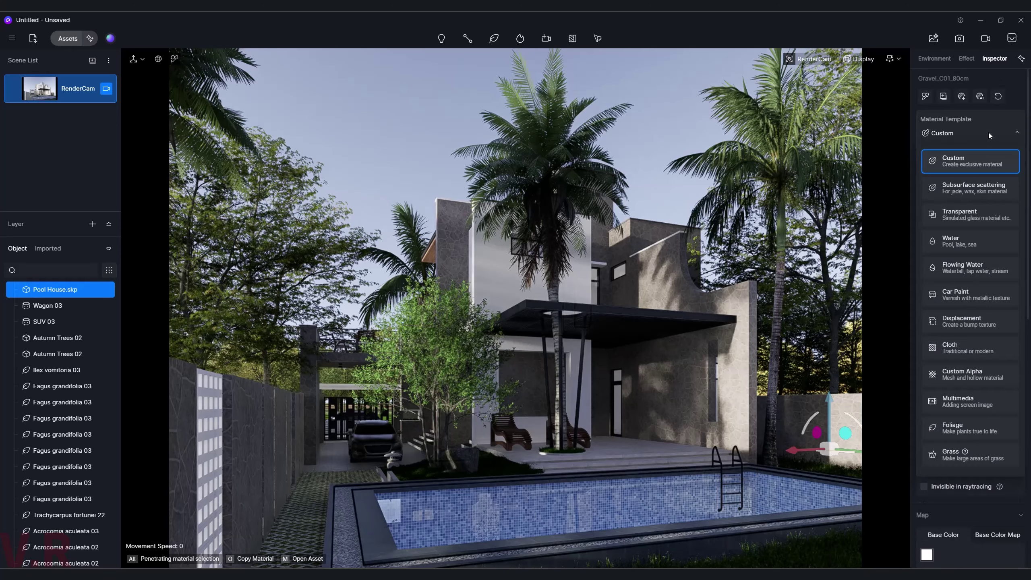
pyautogui.click(970, 319)
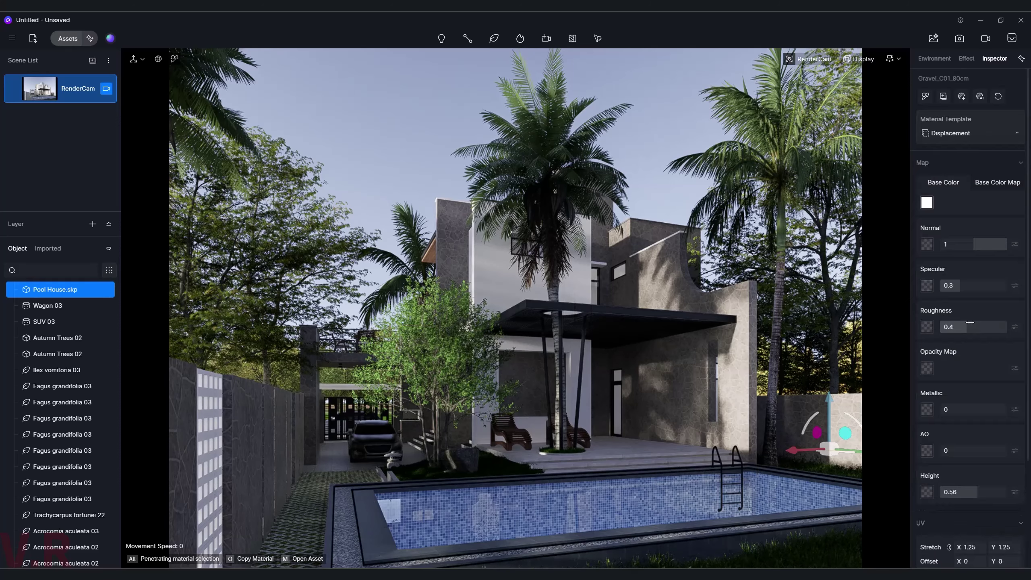
pyautogui.click(980, 95)
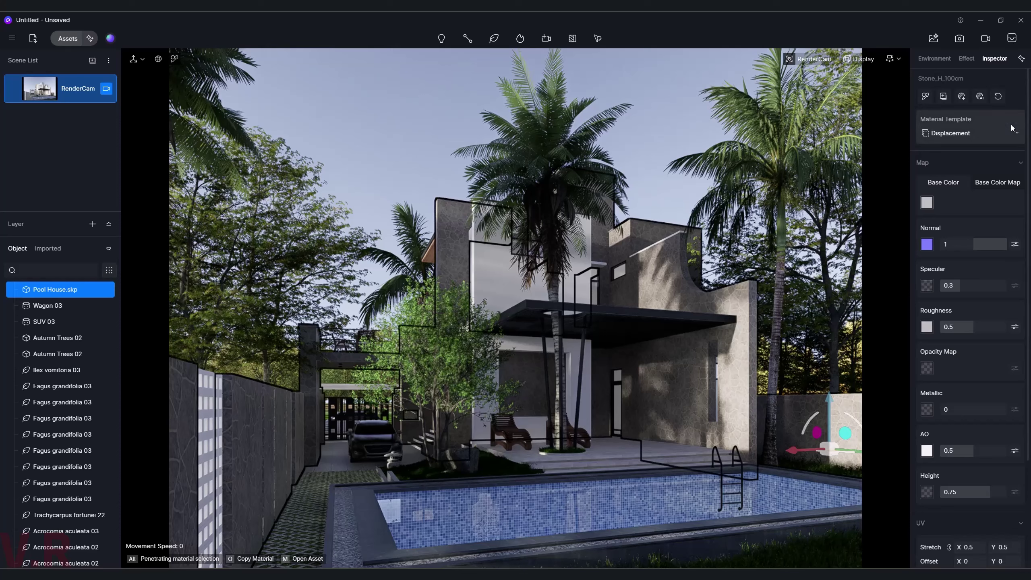
# - Generate maps for Stone_H_100cm, lower its height to 0.05, and recheck the gravel and stone
pyautogui.click(979, 97)
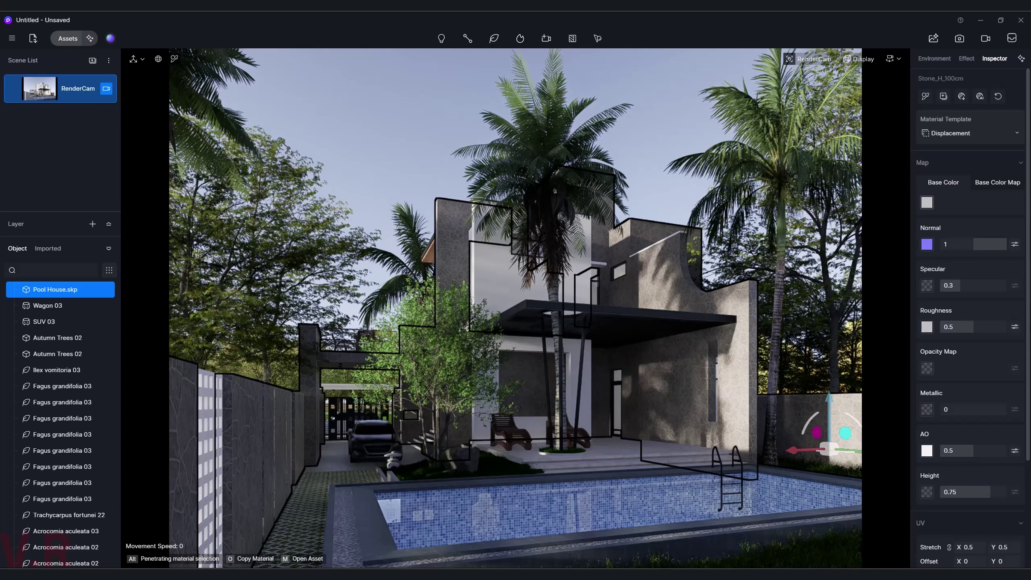
pyautogui.click(943, 492)
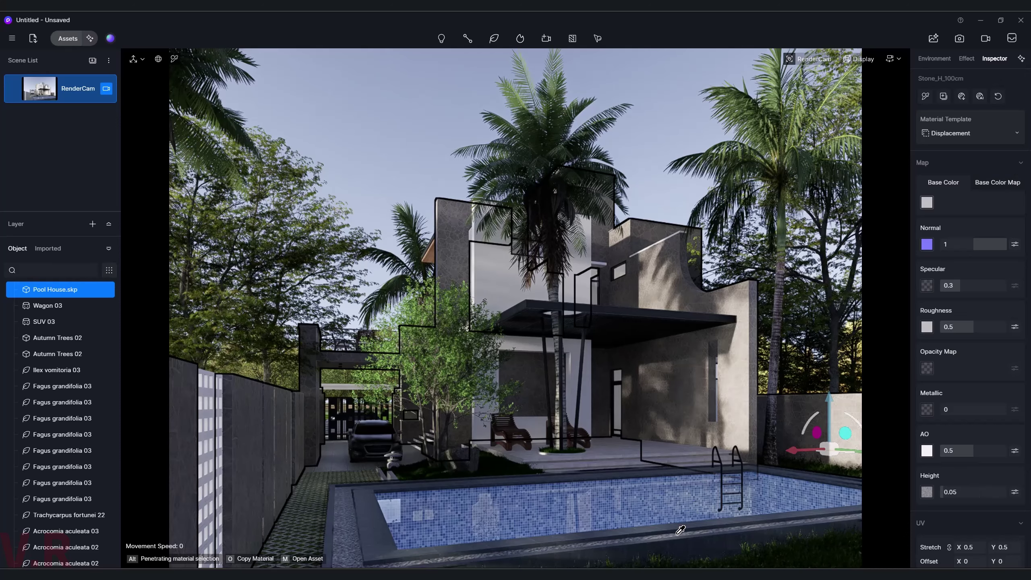
pyautogui.click(680, 530)
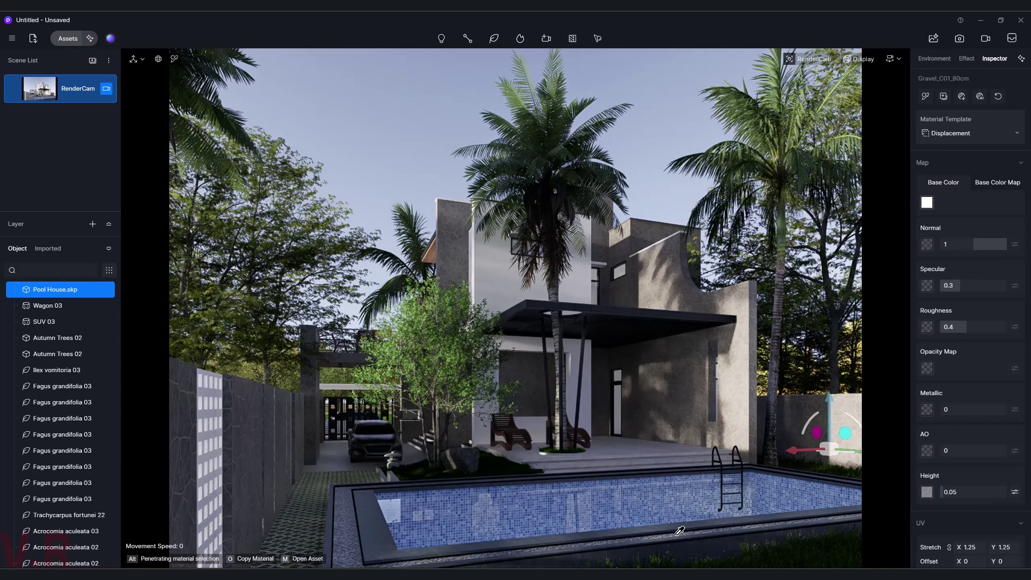
pyautogui.click(242, 455)
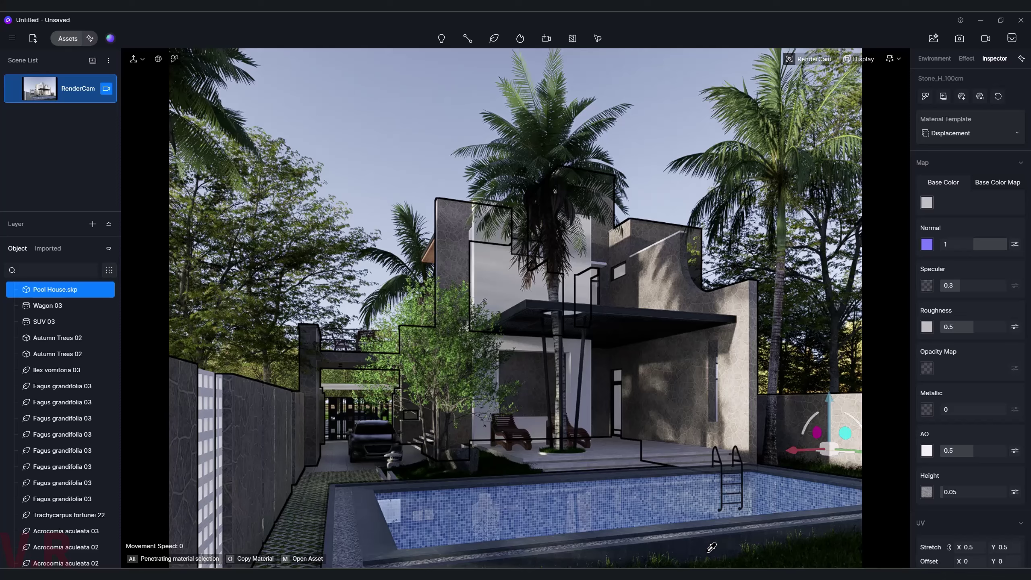
pyautogui.click(379, 533)
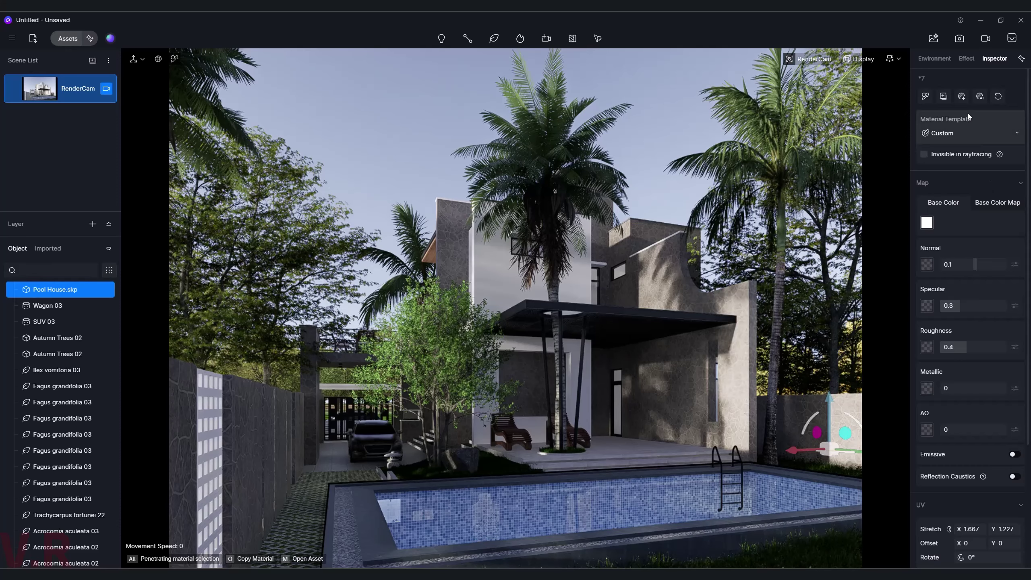
# - Generate maps for the pool edge material, setting roughness 0.55 and normal strength 0.5
pyautogui.click(979, 98)
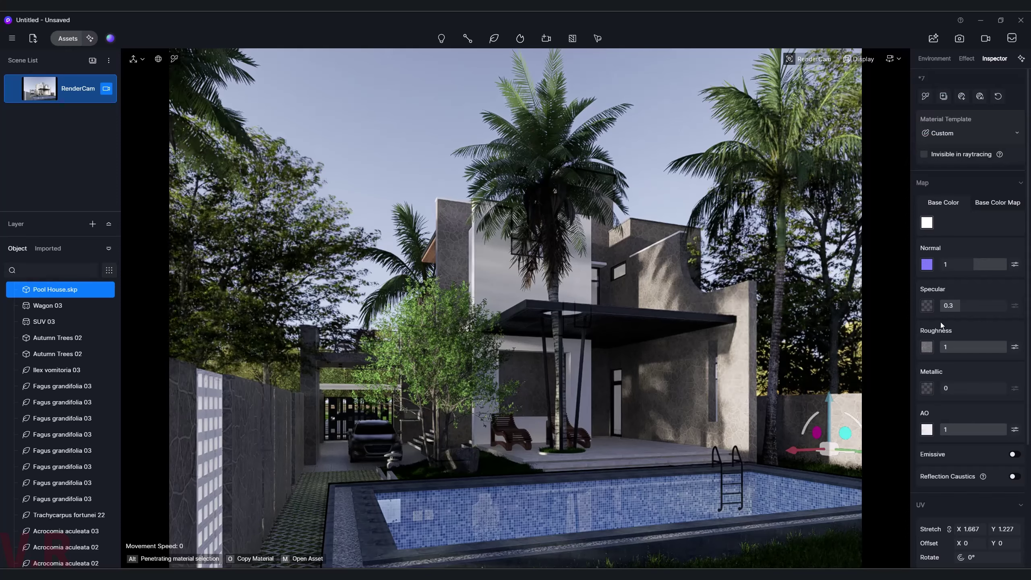
pyautogui.moveTo(1002, 343); pyautogui.dragTo(986, 346)
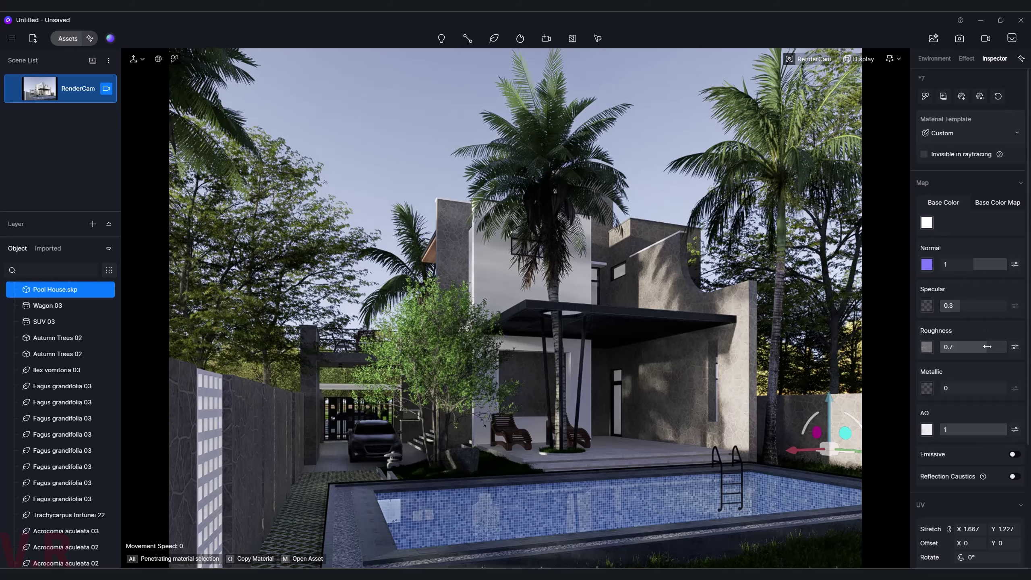
pyautogui.click(977, 348)
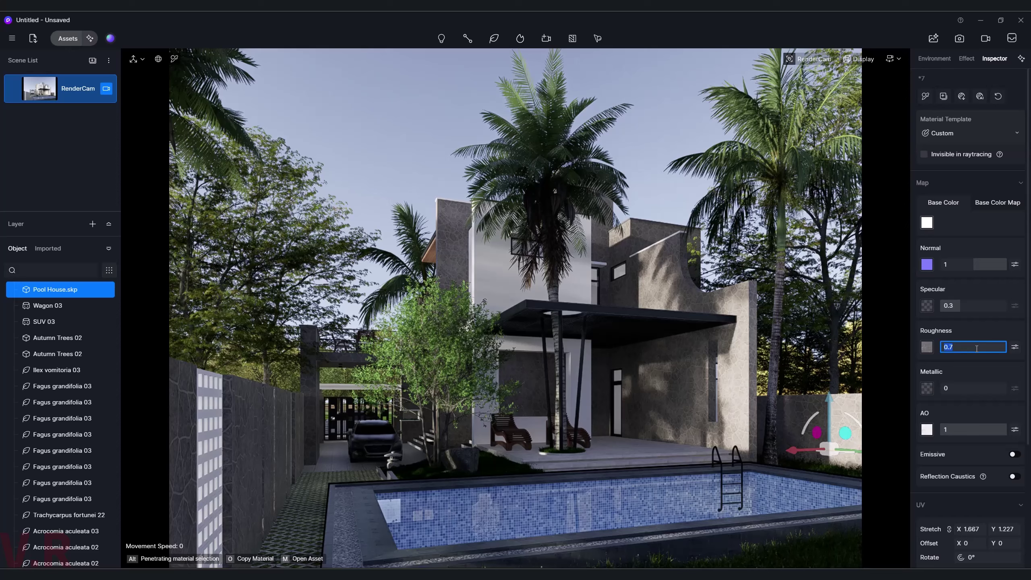
pyautogui.write('0.')
pyautogui.press('Return')
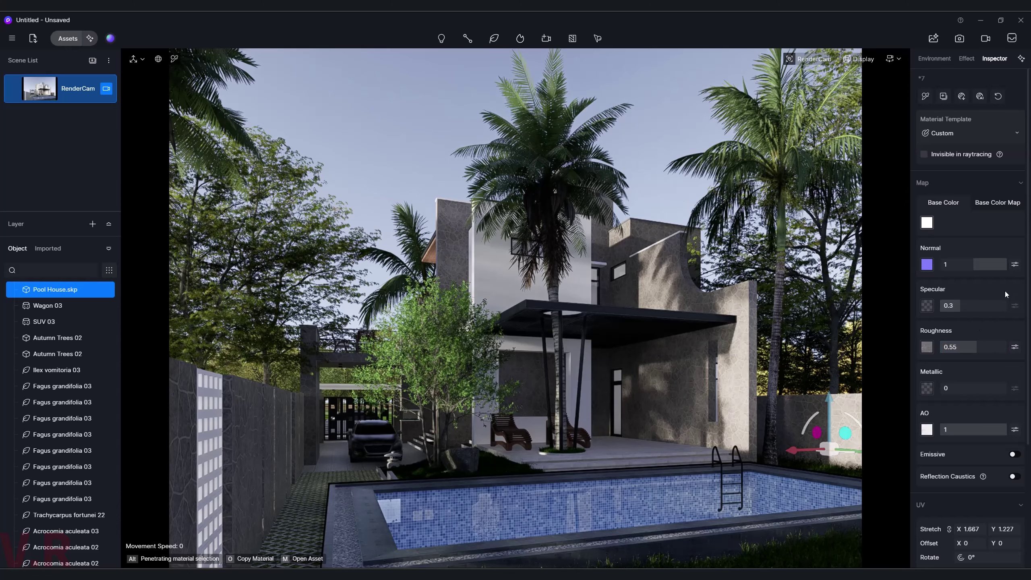
pyautogui.moveTo(1005, 263); pyautogui.dragTo(994, 263)
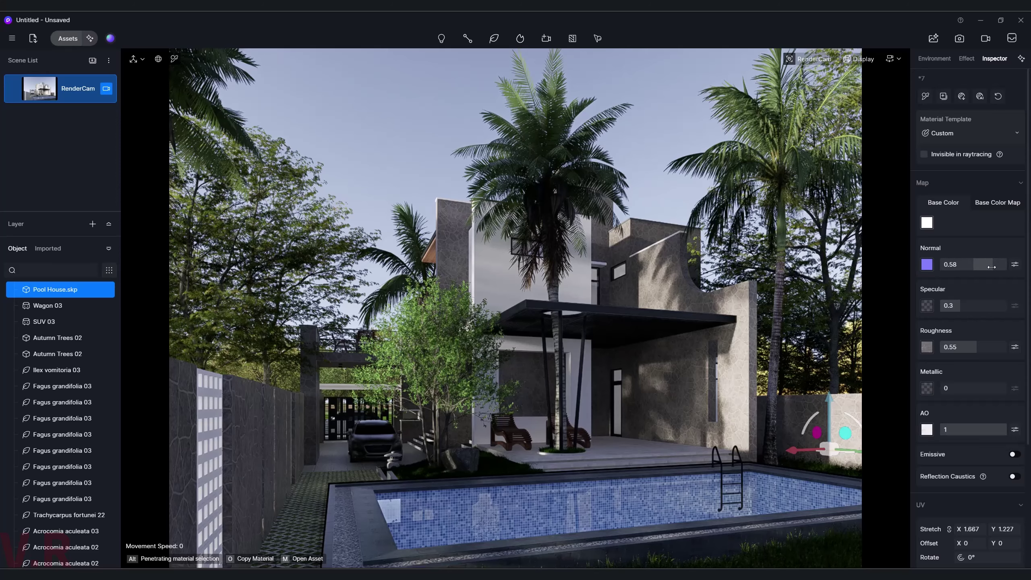
pyautogui.click(991, 264)
pyautogui.write('0.')
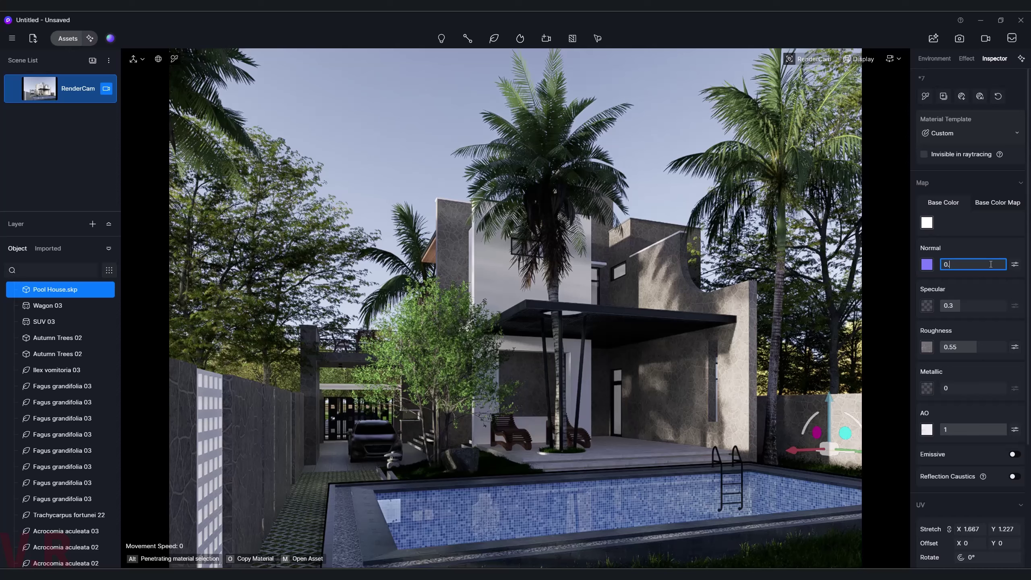
pyautogui.write('5')
pyautogui.press('Return')
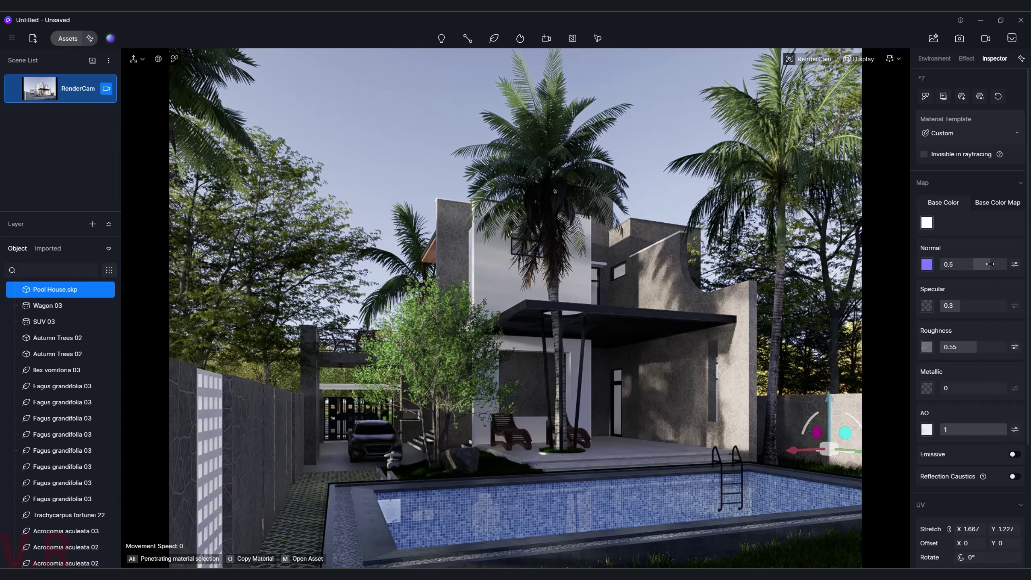
# - Switch the stone wall material to the Displacement template
pyautogui.click(467, 456)
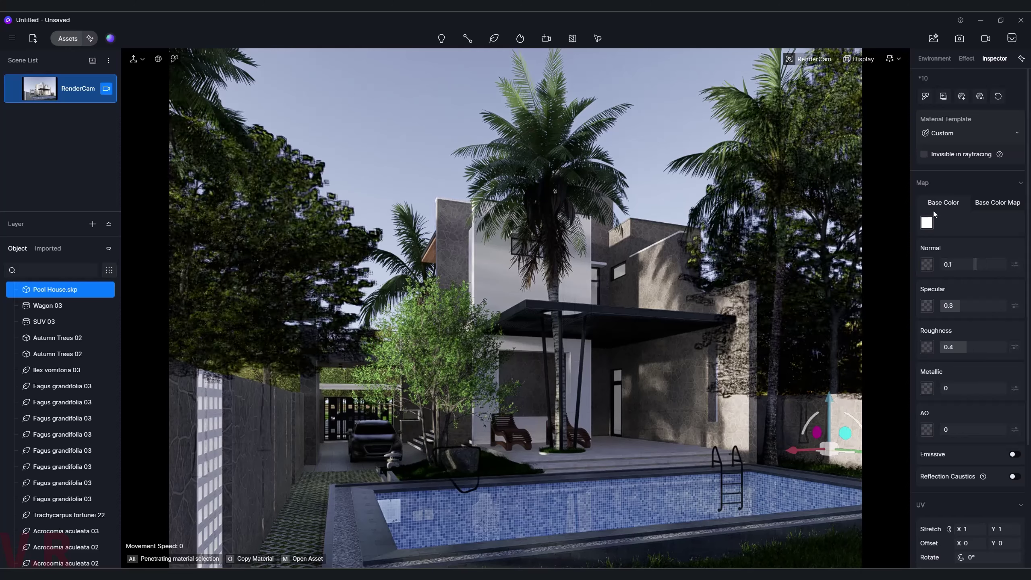
pyautogui.click(945, 132)
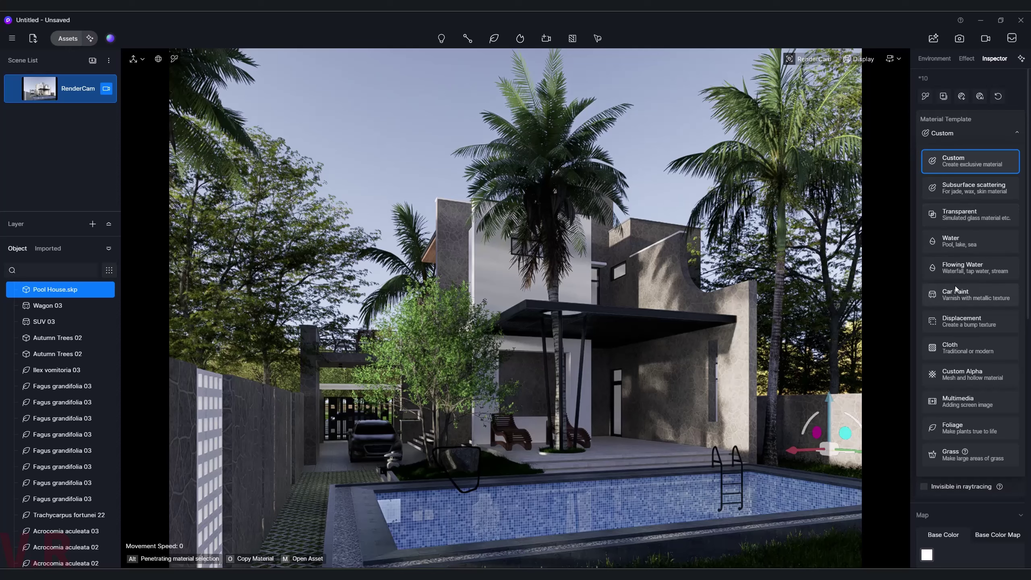
pyautogui.click(959, 320)
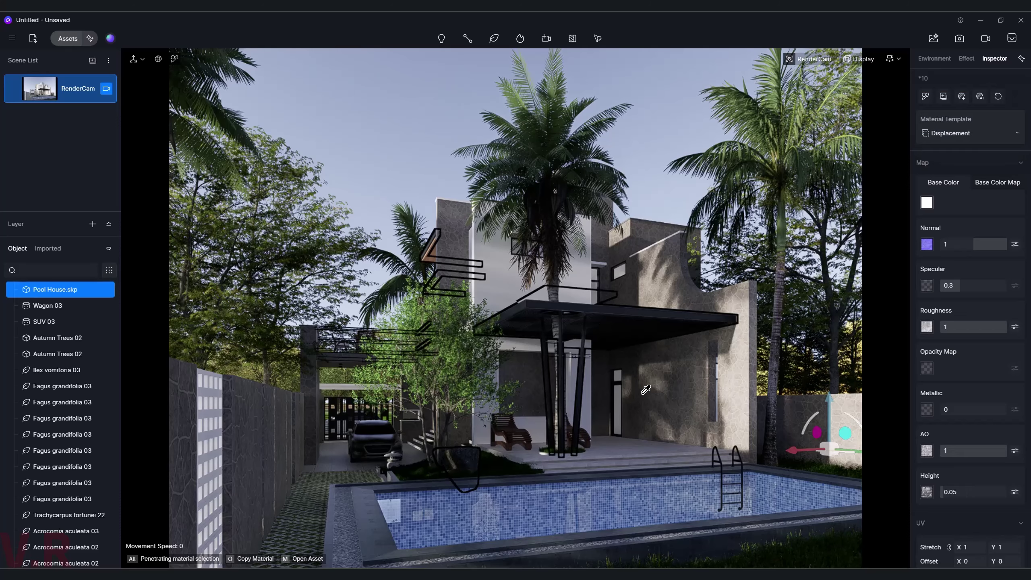
pyautogui.click(601, 303)
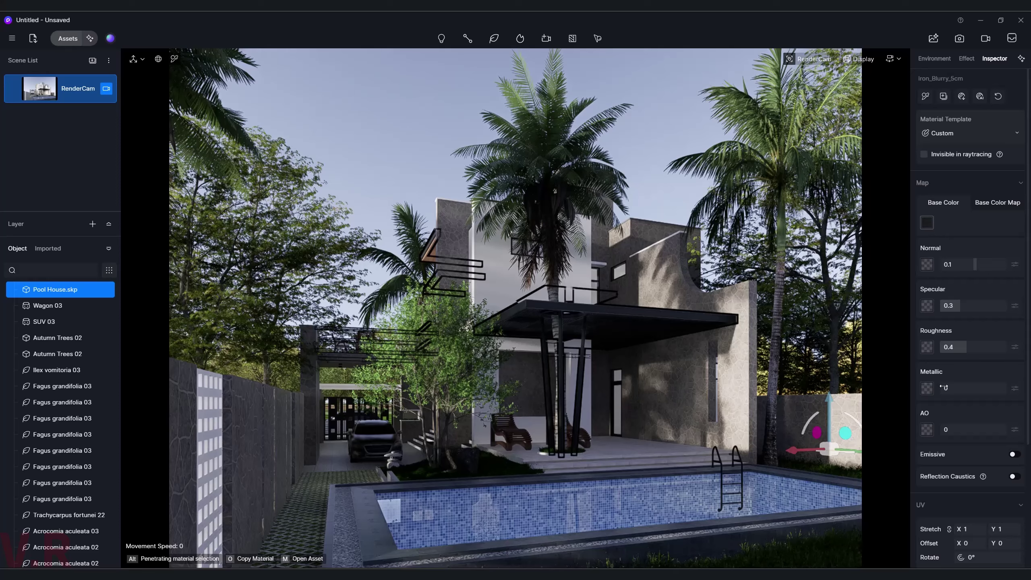
# - Set Iron_Blurry_5cm to metallic 1, base colour brightness 25 and roughness 0.5
pyautogui.moveTo(951, 388); pyautogui.dragTo(1029, 394)
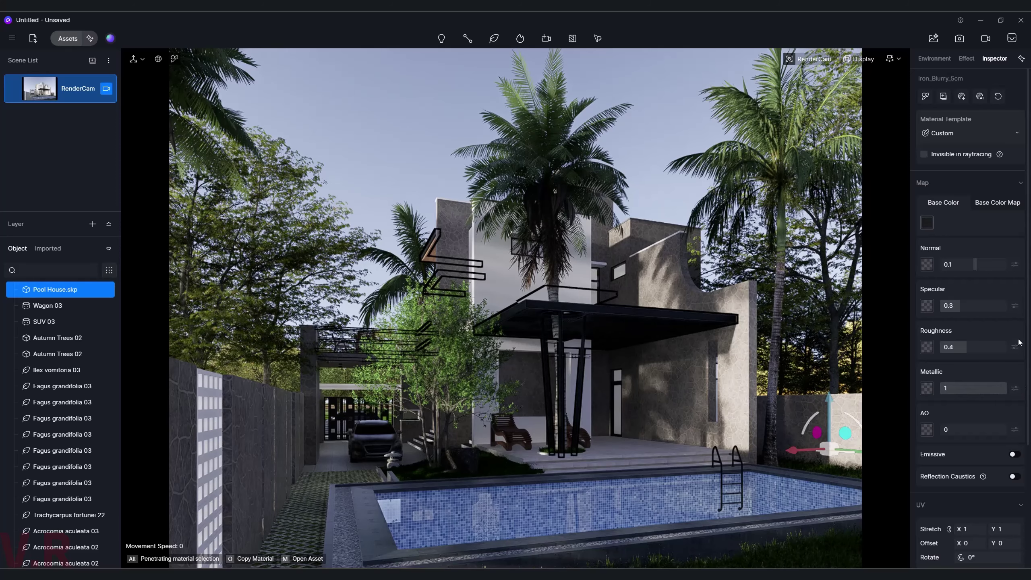
pyautogui.click(927, 223)
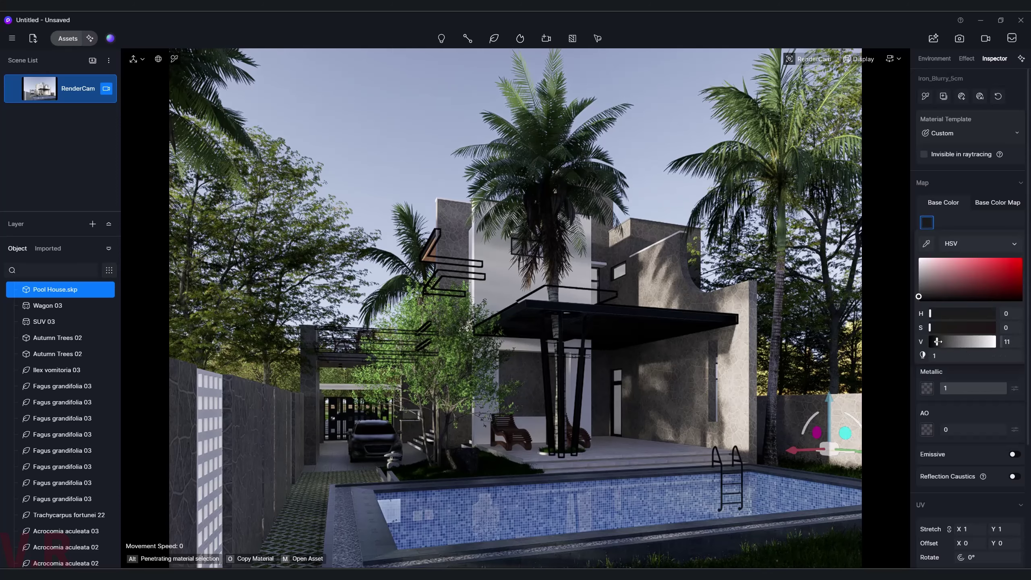
pyautogui.moveTo(937, 342); pyautogui.dragTo(944, 342)
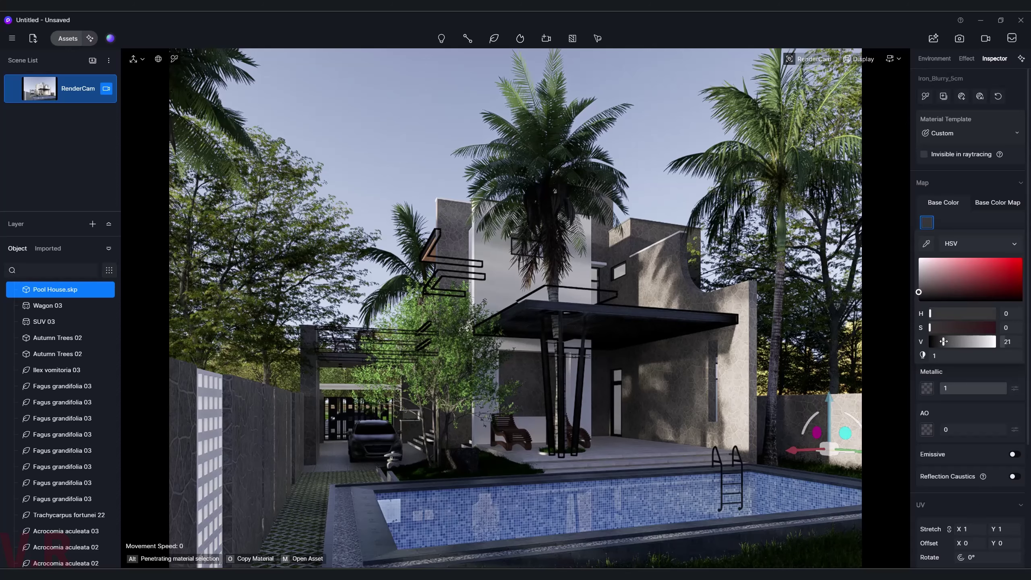
pyautogui.click(1008, 343)
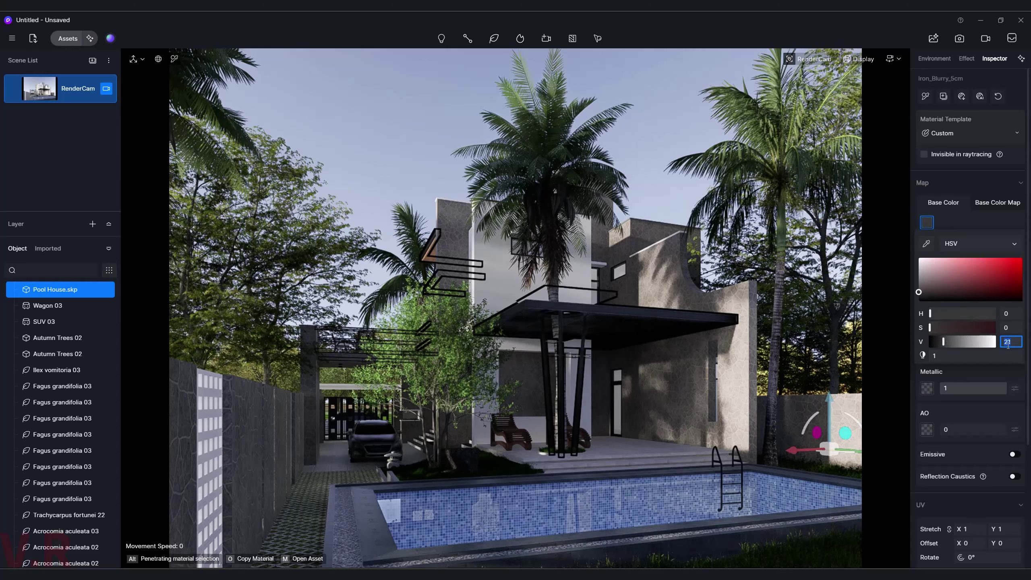
pyautogui.write('25')
pyautogui.press('Return')
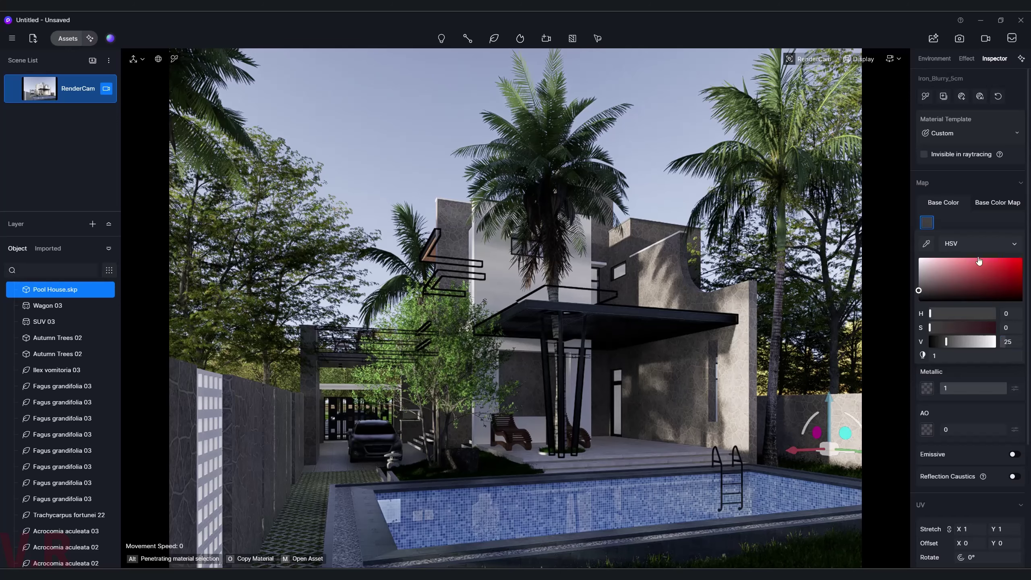
pyautogui.click(960, 225)
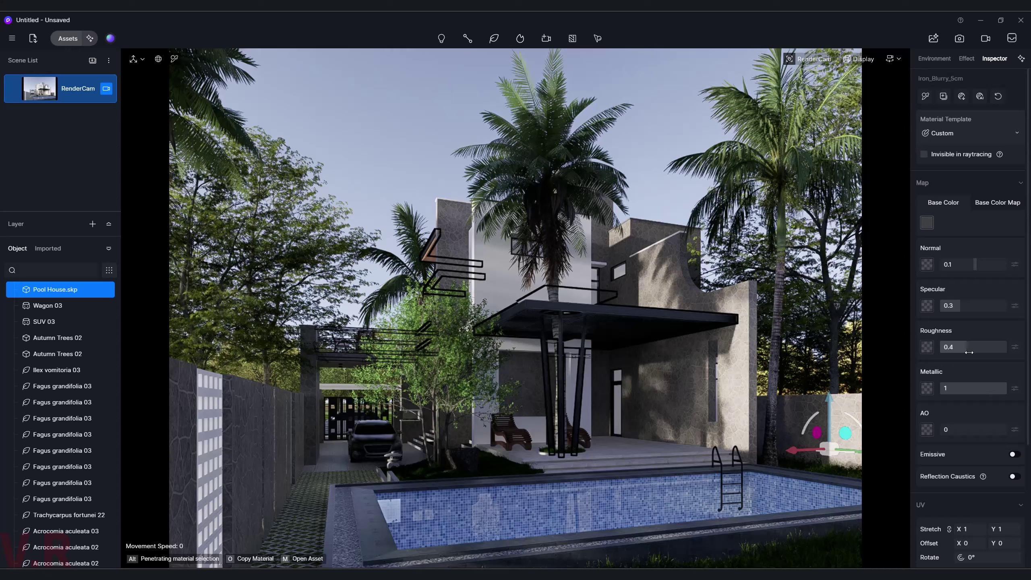
pyautogui.moveTo(969, 352); pyautogui.dragTo(971, 352)
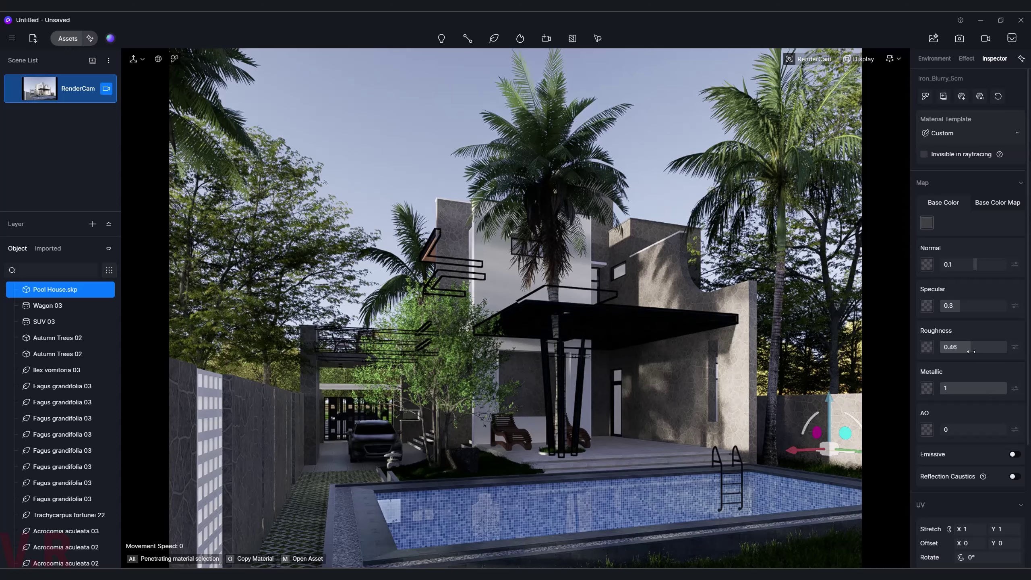
pyautogui.click(963, 348)
pyautogui.write('0')
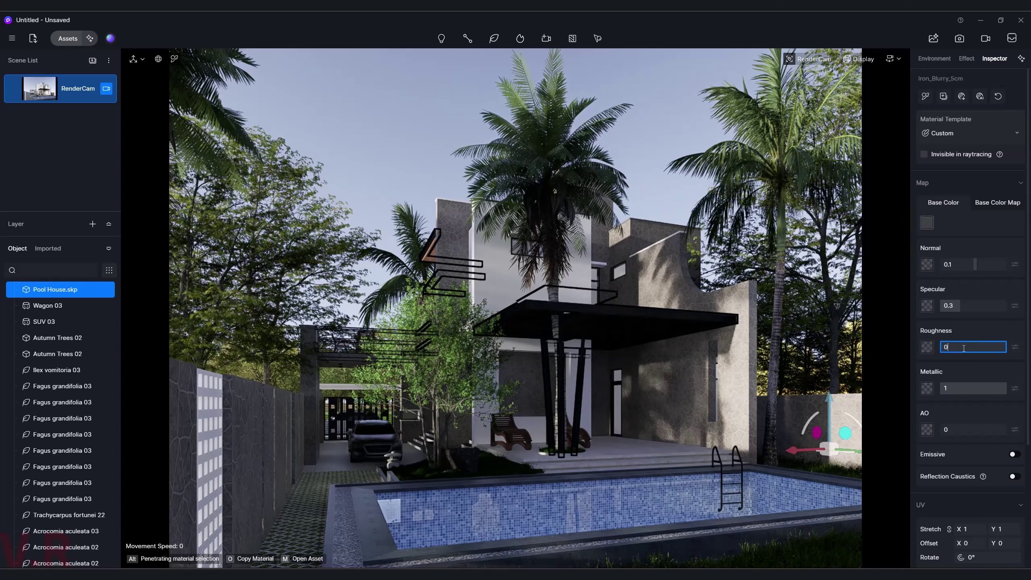
pyautogui.press('Return')
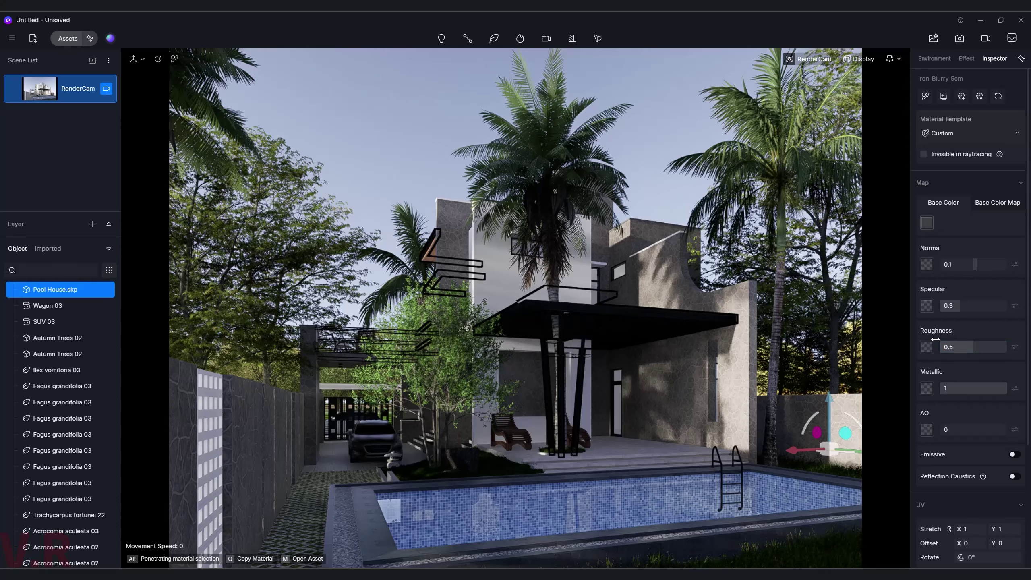
# - Clear the material selection and orbit the view to look under the canopy
pyautogui.press('Escape')
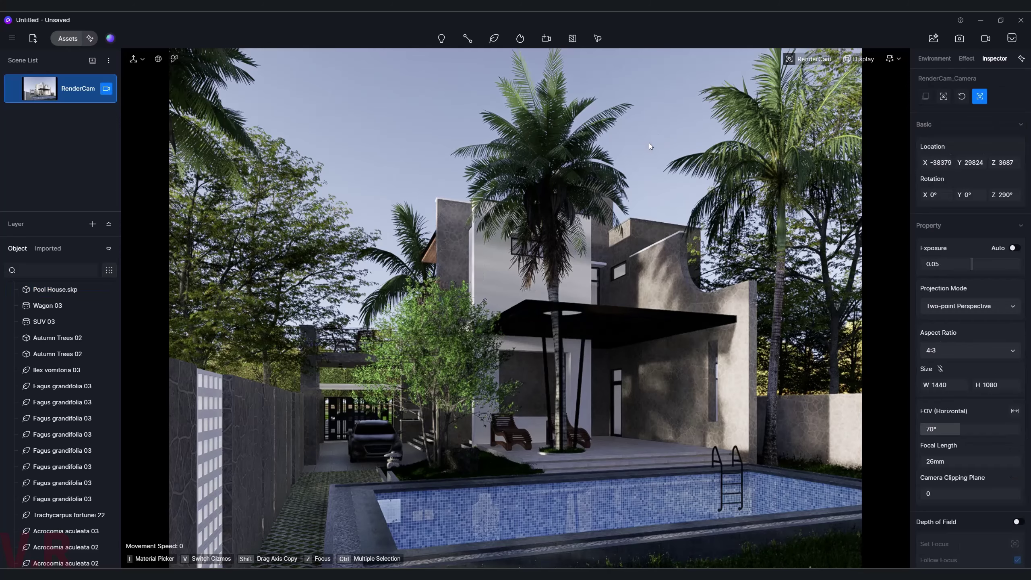
pyautogui.click(656, 325)
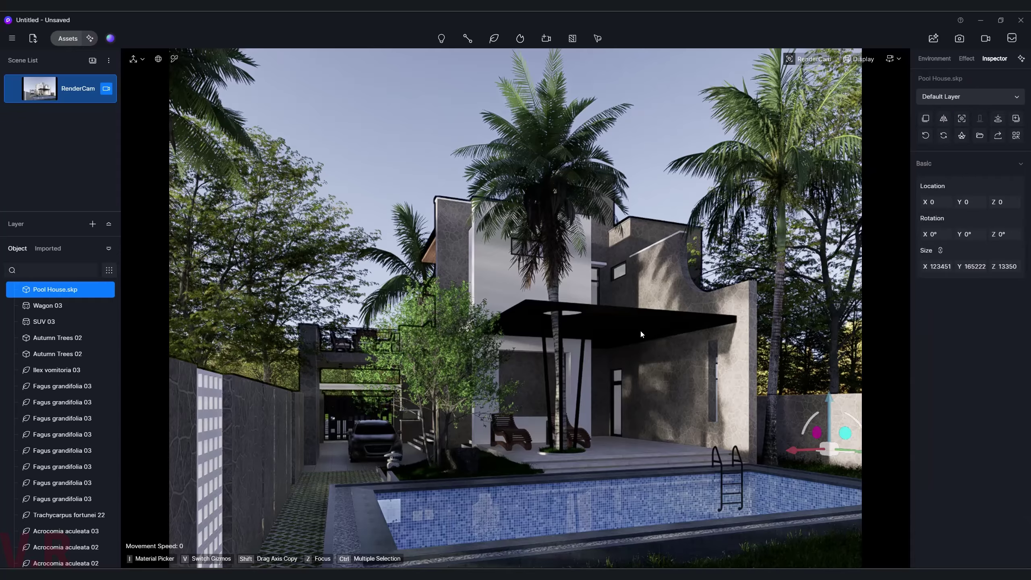
pyautogui.scroll(3, 639, 329)
pyautogui.scroll(2, 641, 321)
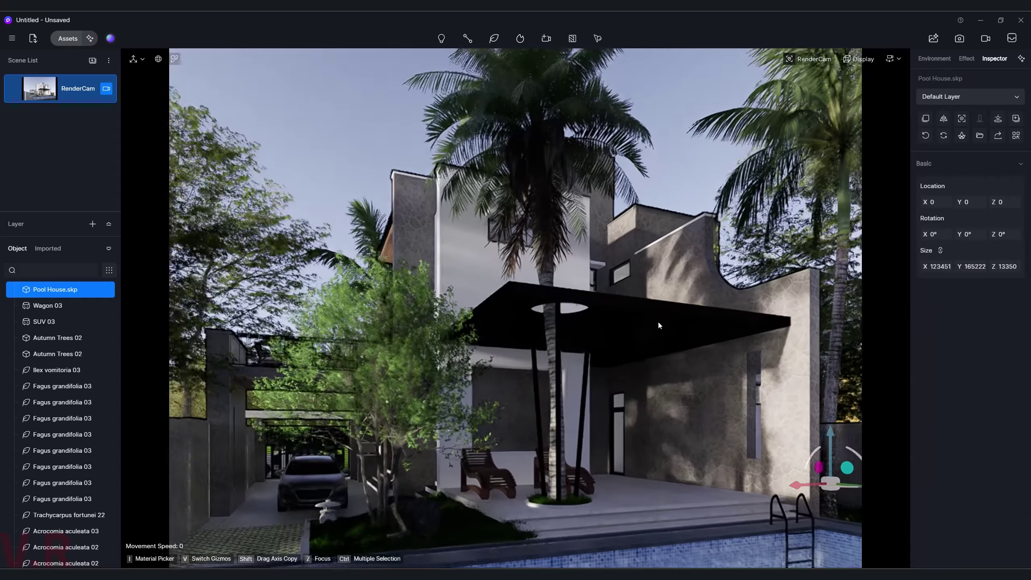
pyautogui.scroll(2, 658, 321)
pyautogui.scroll(2, 673, 310)
pyautogui.scroll(2, 674, 231)
pyautogui.moveTo(675, 230); pyautogui.dragTo(510, 234, button='right')
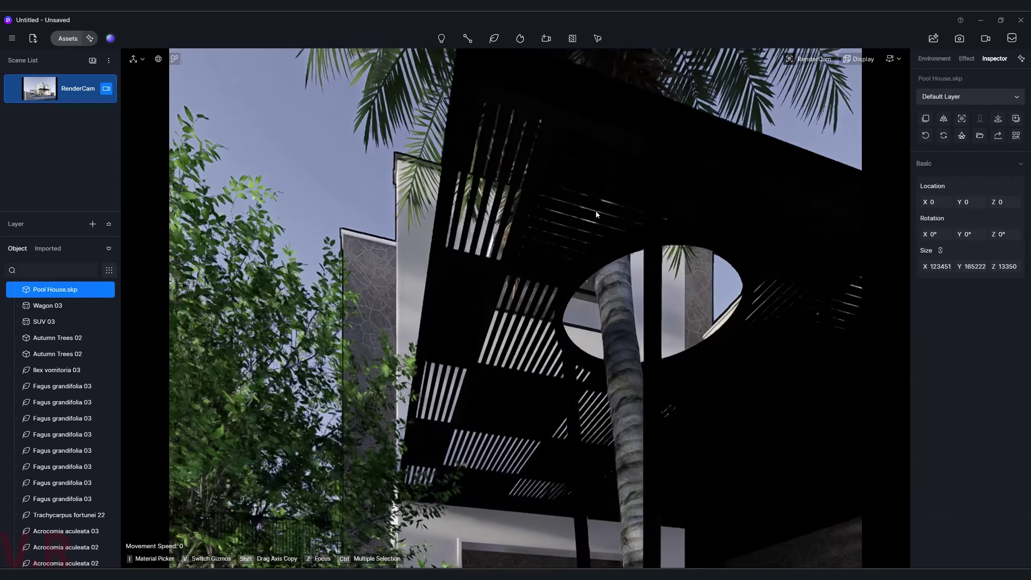
# - Pick the canopy's Iron_Blurry_5cm material and set its base colour brightness to 35
pyautogui.click(174, 58)
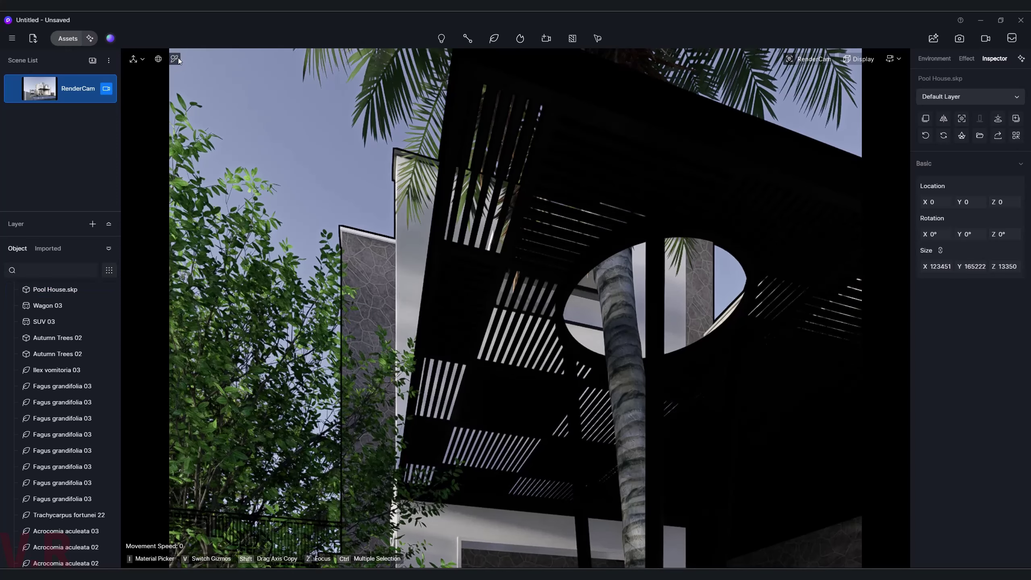
pyautogui.click(436, 268)
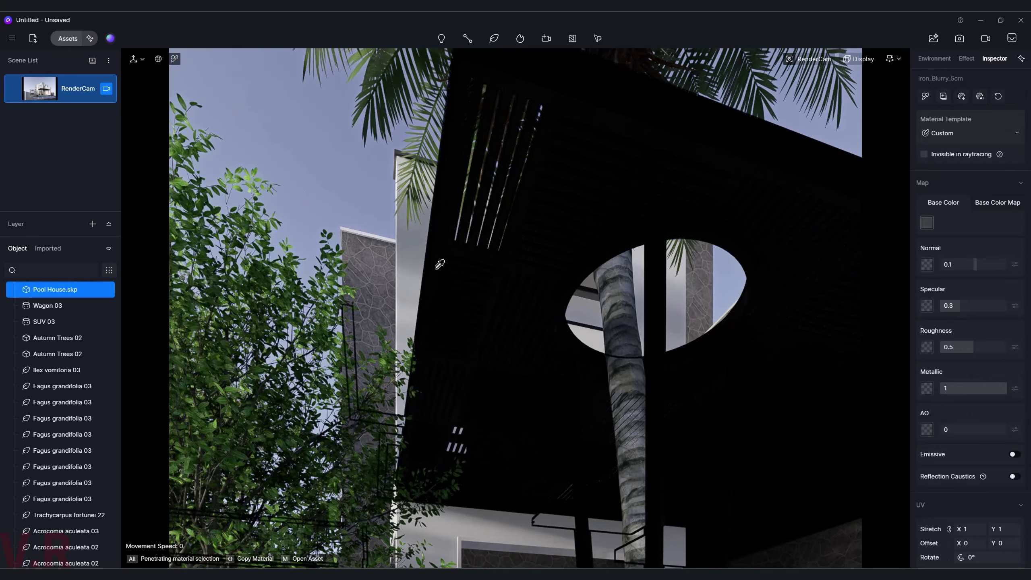
pyautogui.click(932, 224)
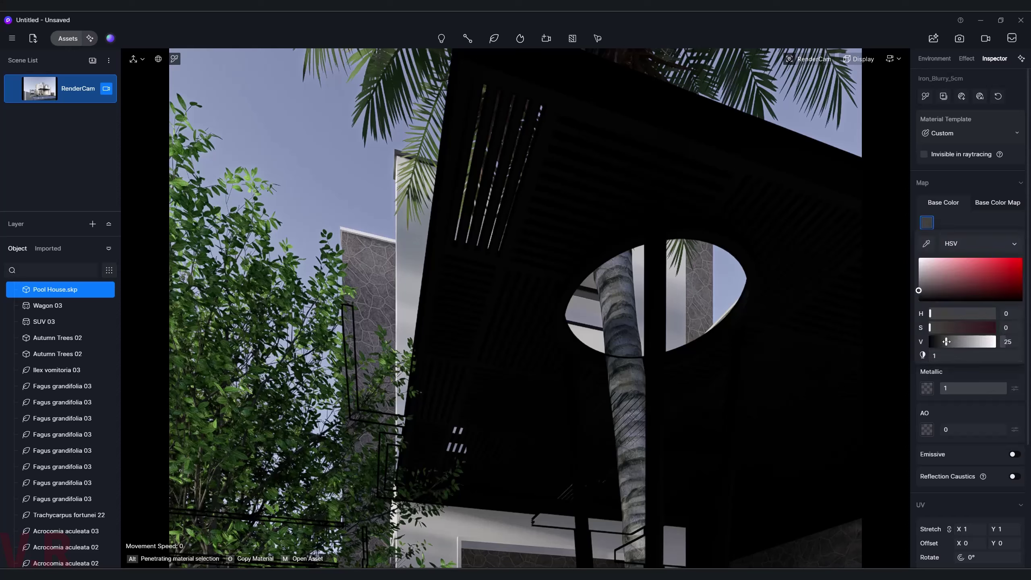
pyautogui.moveTo(946, 341); pyautogui.dragTo(968, 342)
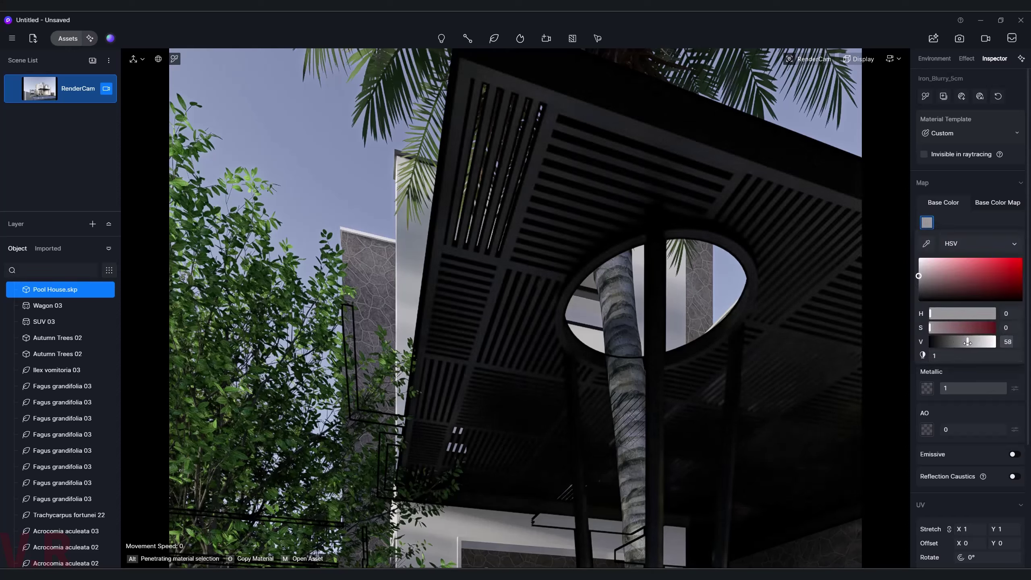
pyautogui.moveTo(968, 342); pyautogui.dragTo(959, 343)
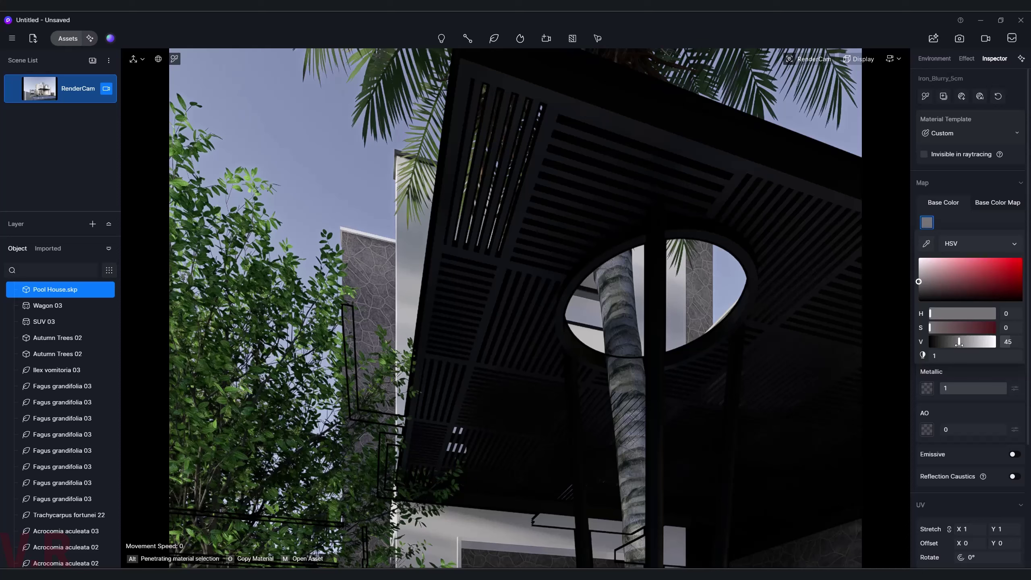
pyautogui.click(1009, 342)
pyautogui.write('35')
pyautogui.press('Return')
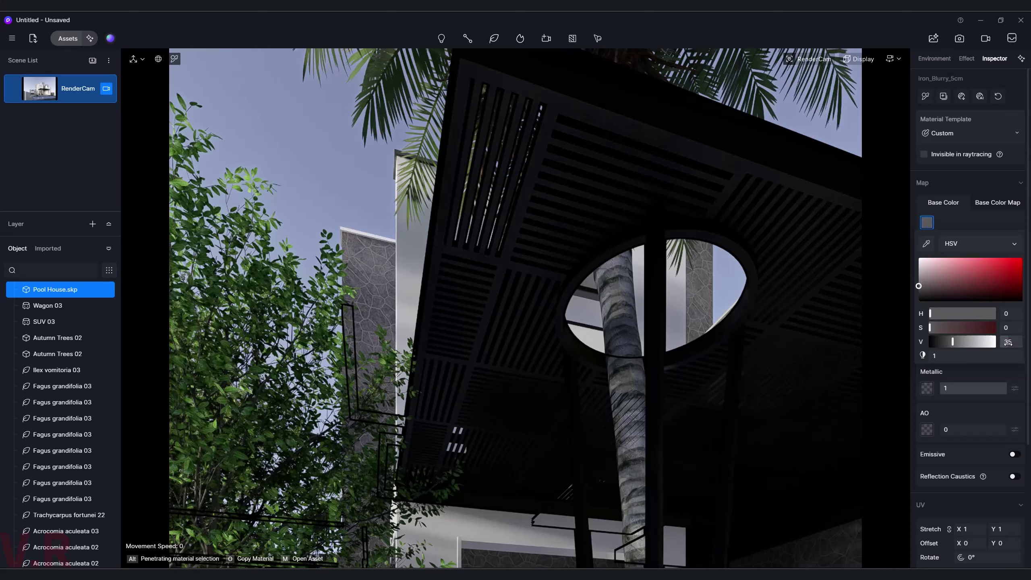
pyautogui.click(652, 91)
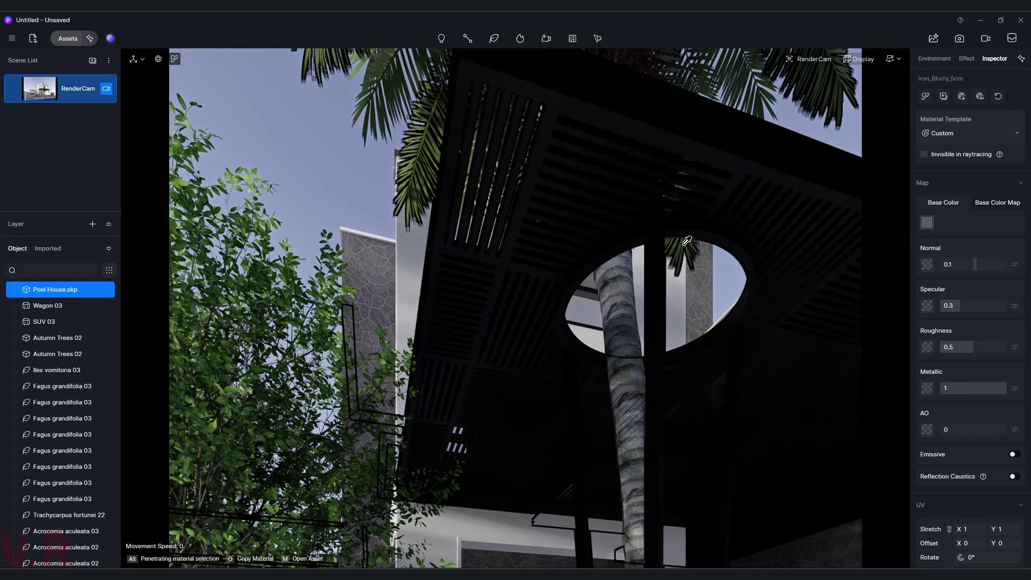
# - Raise the canopy base colour brightness to 50 and return to the RenderCam view
pyautogui.moveTo(562, 165)
pyautogui.mouseDown(button='right')
pyautogui.moveTo(520, 145)
pyautogui.moveTo(492, 219)
pyautogui.mouseUp(button='right')
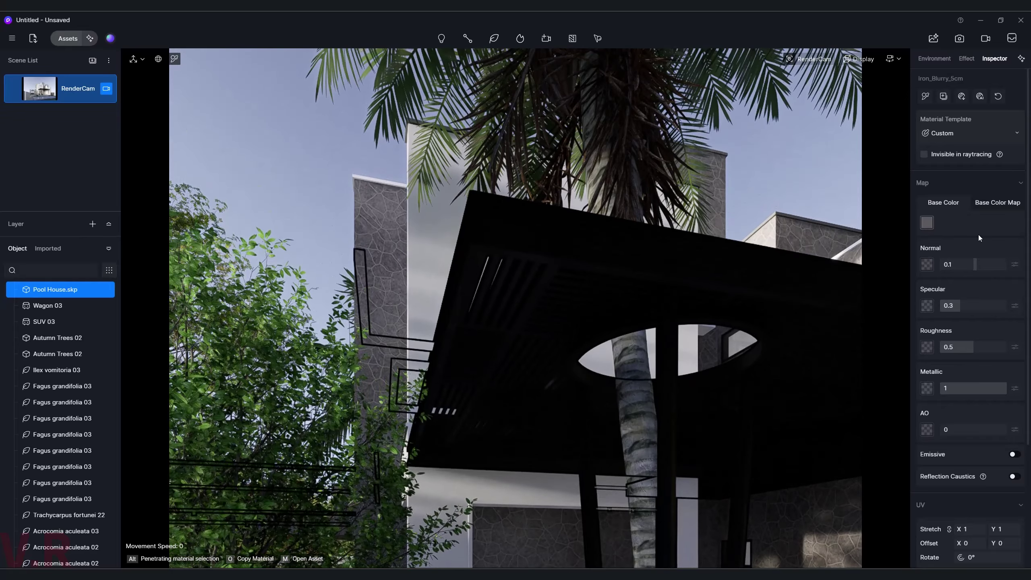
pyautogui.click(927, 223)
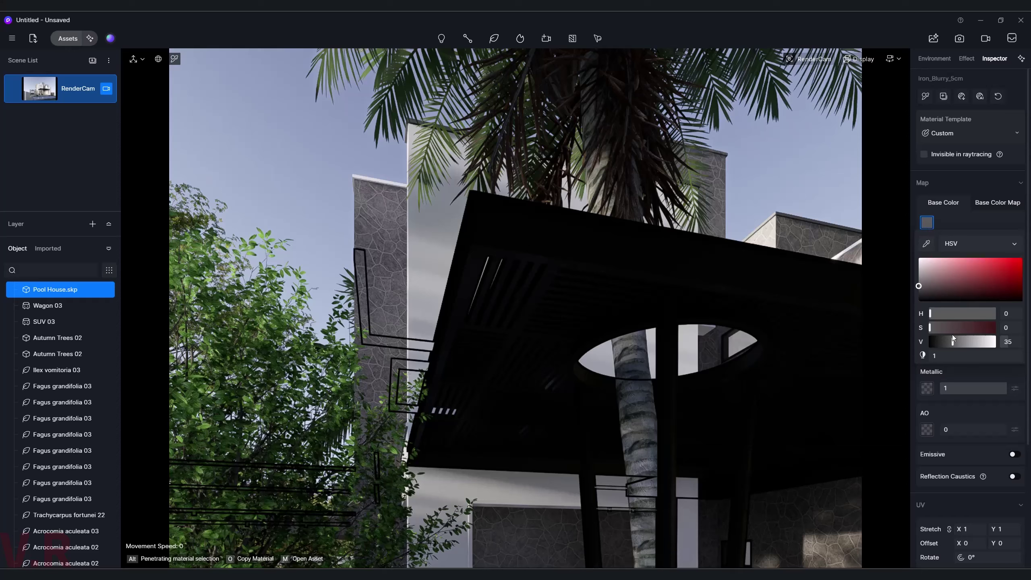
pyautogui.moveTo(952, 341); pyautogui.dragTo(996, 349)
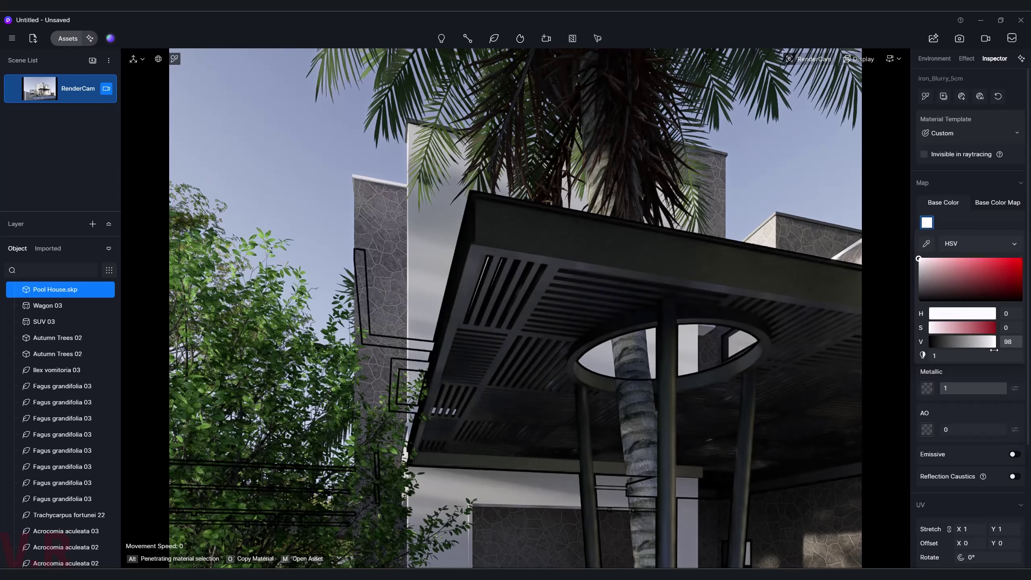
pyautogui.moveTo(997, 349); pyautogui.dragTo(978, 350)
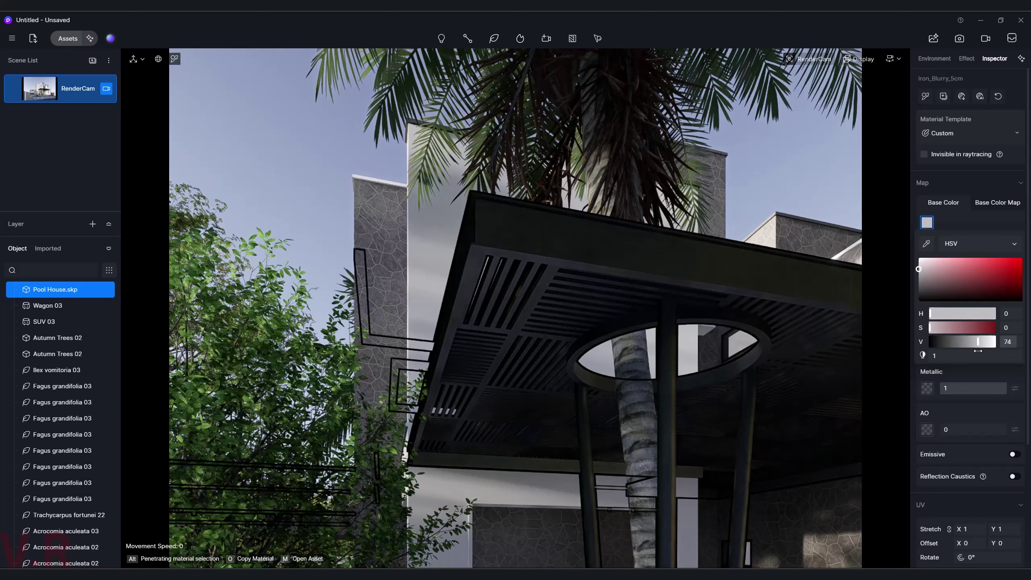
pyautogui.doubleClick(1011, 341)
pyautogui.write('5')
pyautogui.write('0')
pyautogui.press('Return')
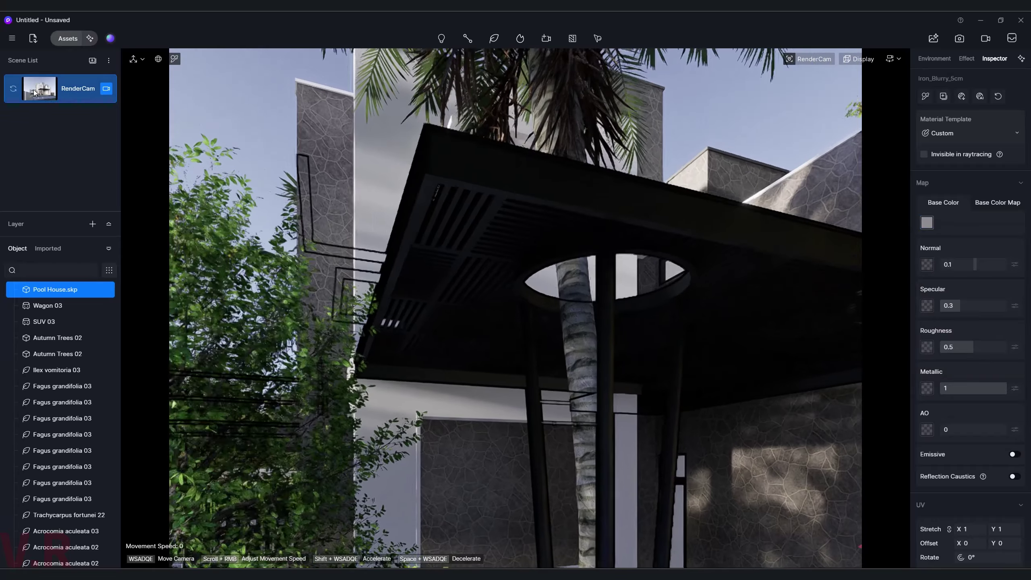
pyautogui.click(34, 93)
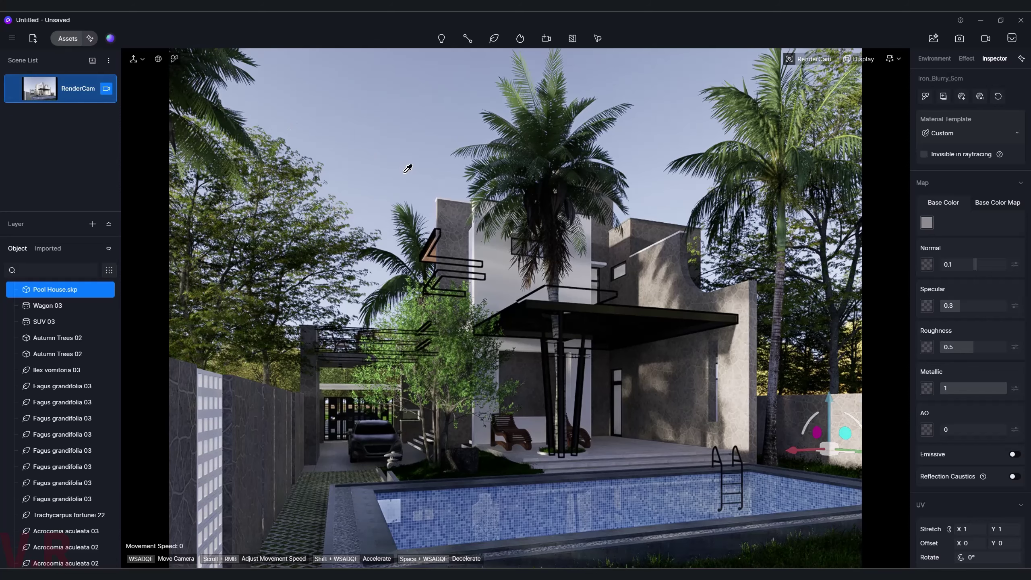
# - Set the upper wall DefaultMaterial's base colour brightness to 85, then clear the selection
pyautogui.click(480, 263)
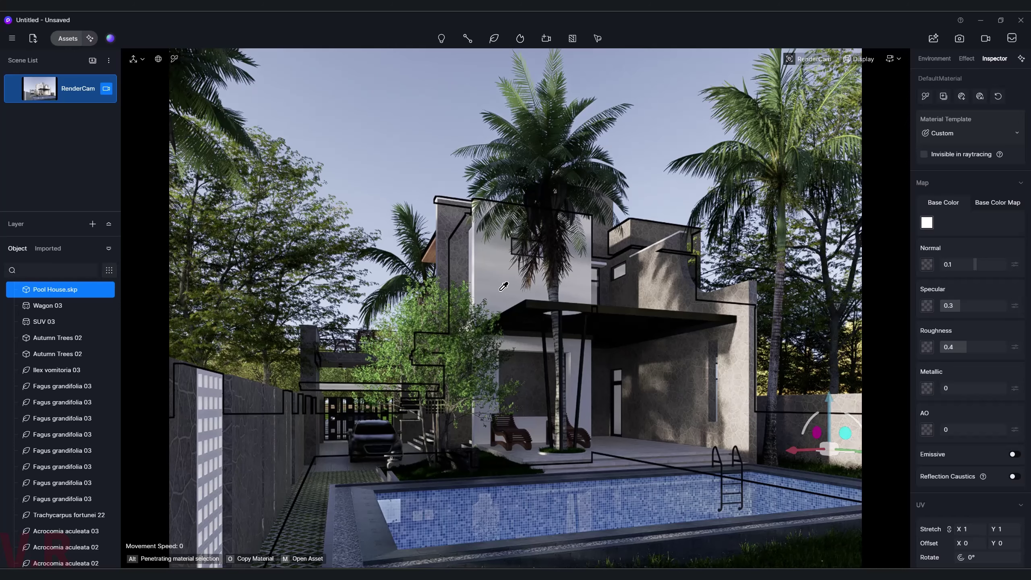
pyautogui.click(928, 222)
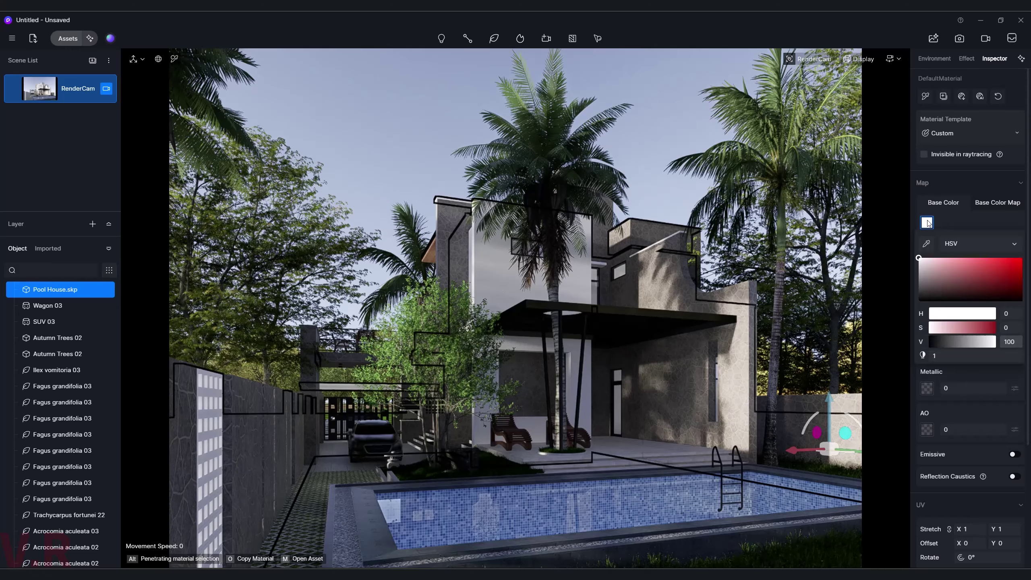
pyautogui.click(1011, 342)
pyautogui.write('85')
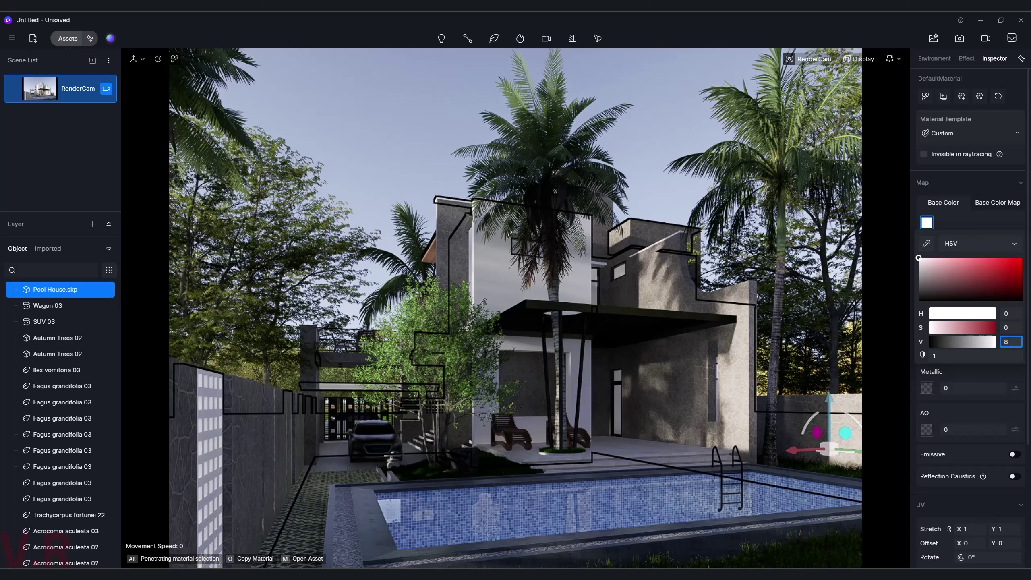
pyautogui.press('Return')
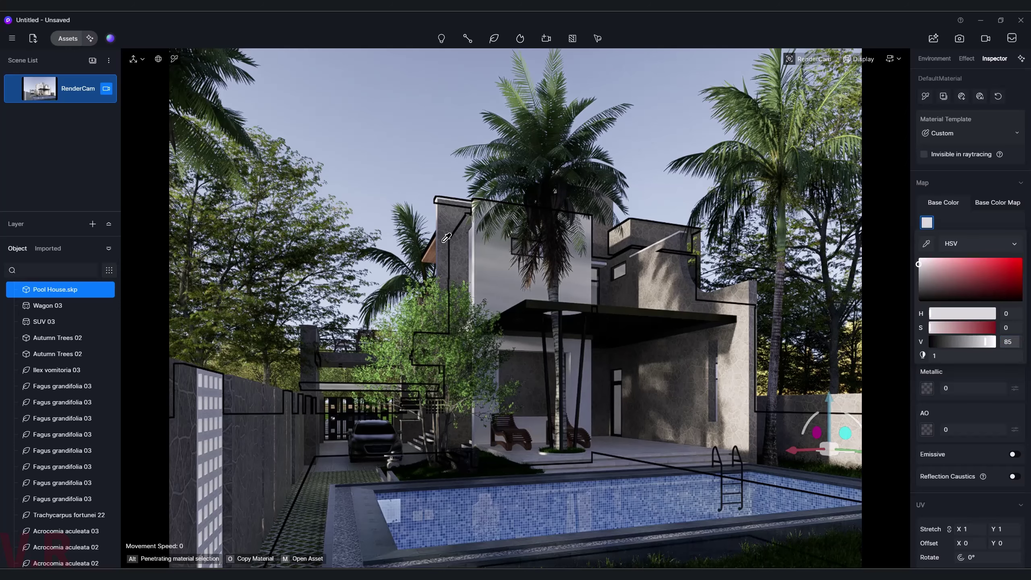
pyautogui.click(410, 172)
pyautogui.press('Escape')
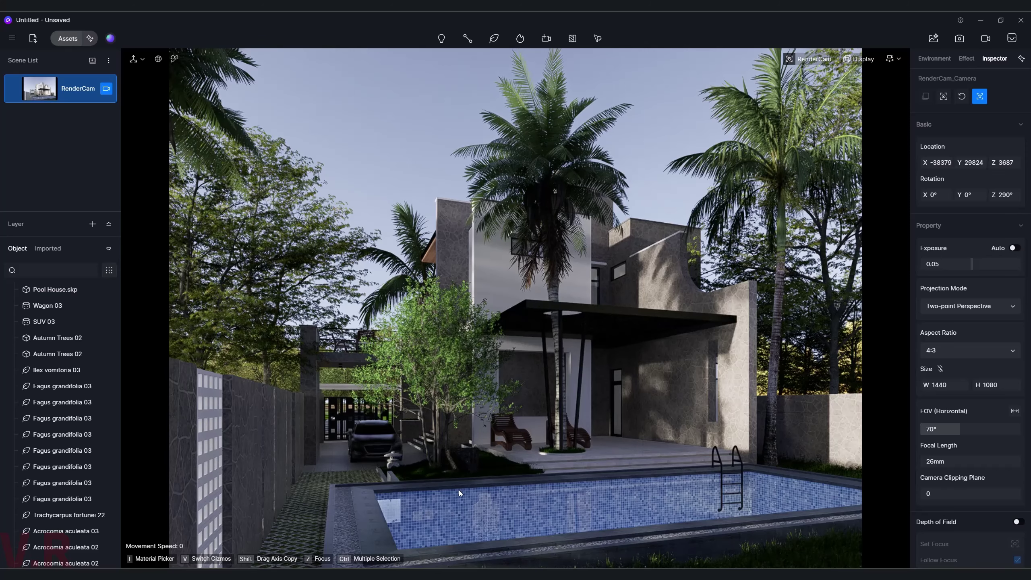
# - Fly to the loungers, pick their wood material and lower its normal strength to 0.1
pyautogui.scroll(3, 459, 489)
pyautogui.scroll(3, 533, 491)
pyautogui.scroll(3, 535, 498)
pyautogui.scroll(2, 542, 516)
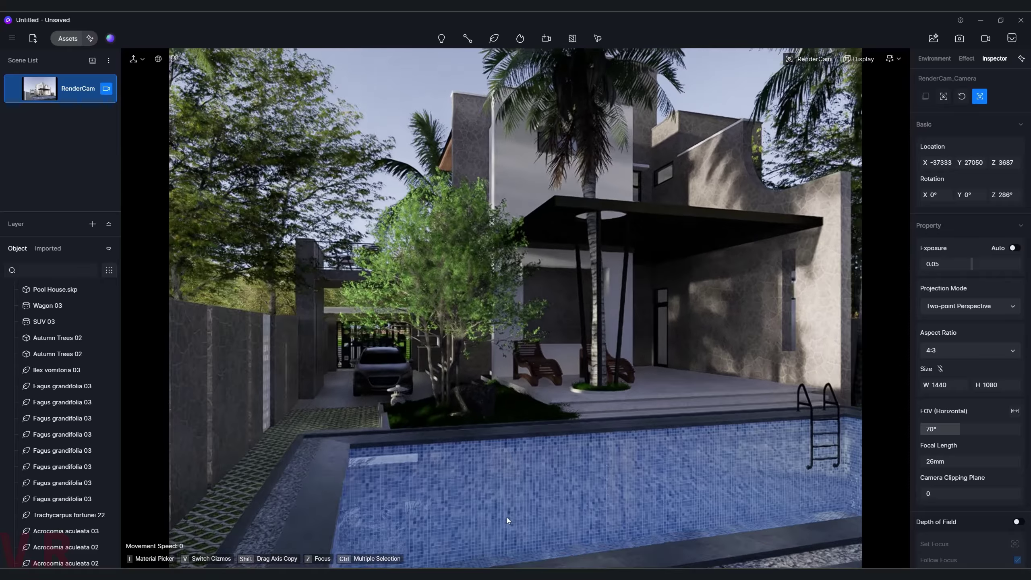
pyautogui.scroll(3, 507, 518)
pyautogui.scroll(3, 538, 533)
pyautogui.scroll(3, 566, 510)
pyautogui.scroll(2, 528, 506)
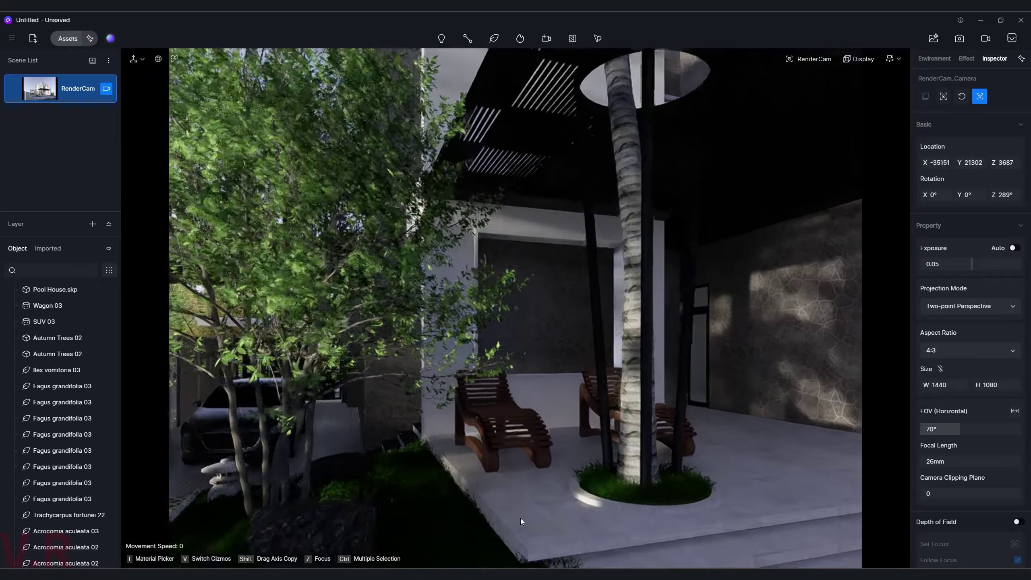
pyautogui.scroll(3, 521, 522)
pyautogui.scroll(3, 518, 545)
pyautogui.scroll(3, 523, 533)
pyautogui.scroll(2, 554, 502)
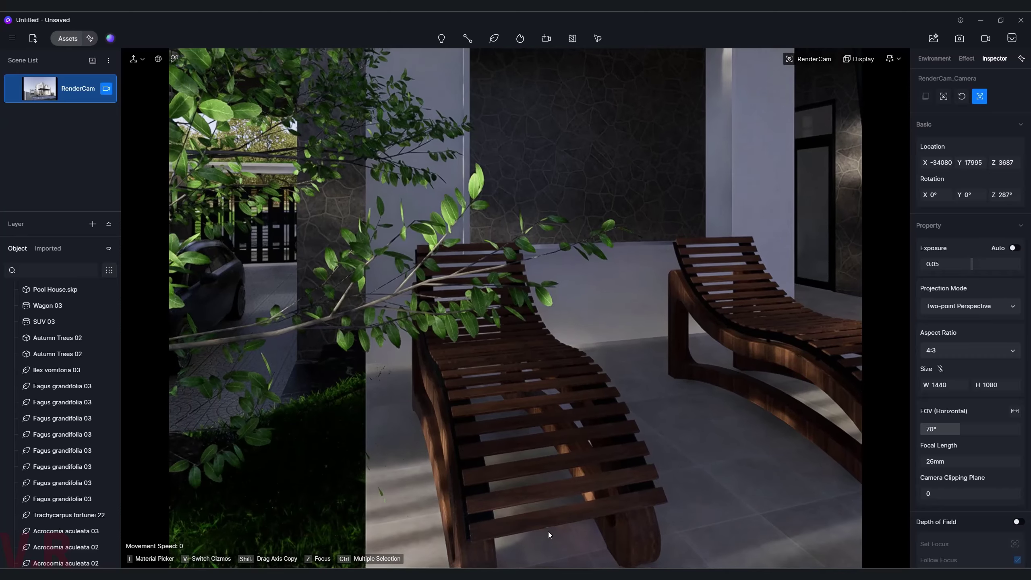
pyautogui.click(174, 59)
pyautogui.click(493, 496)
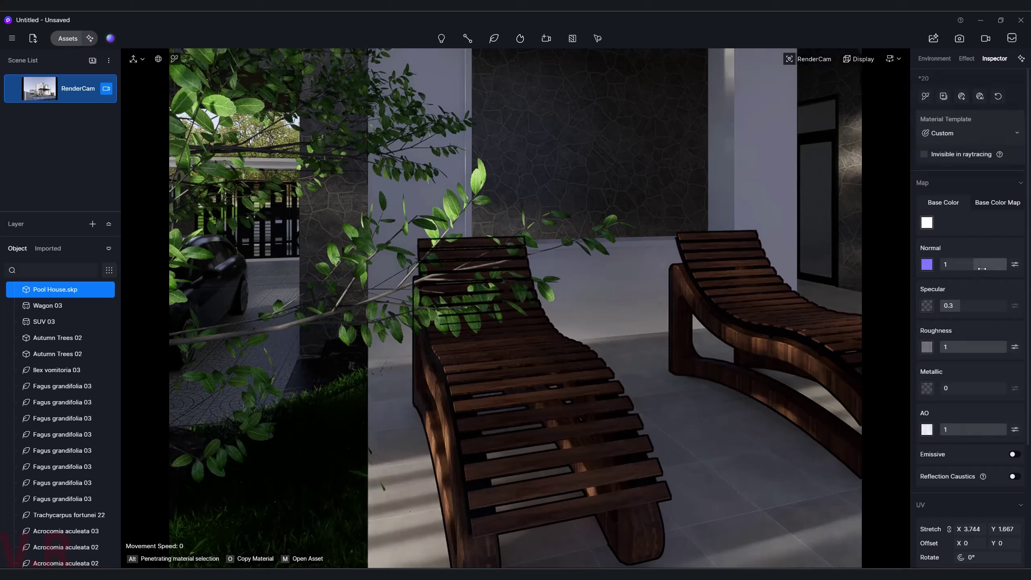
pyautogui.moveTo(994, 265); pyautogui.dragTo(978, 265)
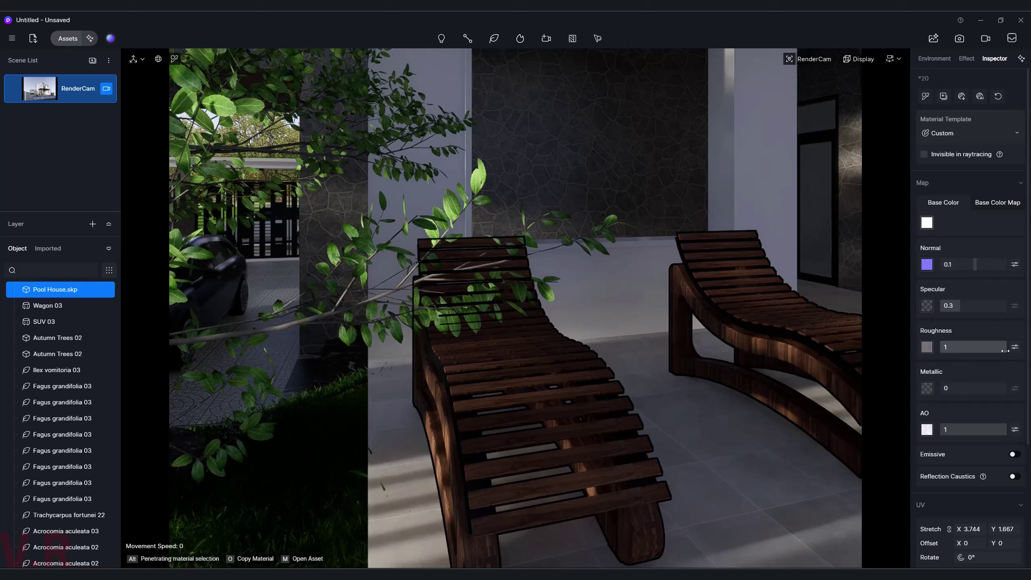
# - Lower the lounger material's roughness to 0.25
pyautogui.moveTo(1003, 347); pyautogui.dragTo(938, 348)
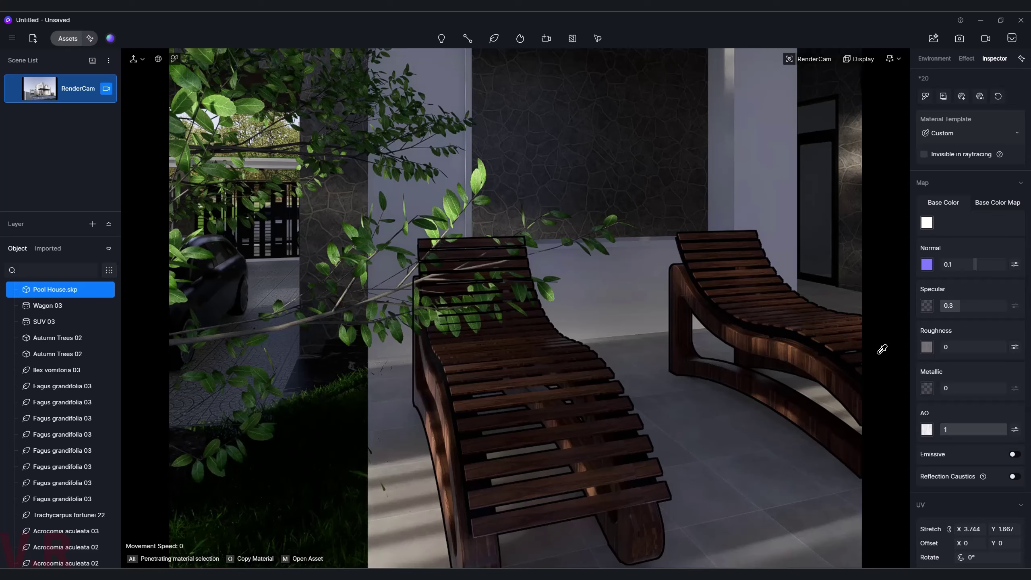
pyautogui.moveTo(550, 415); pyautogui.dragTo(634, 398, button='right')
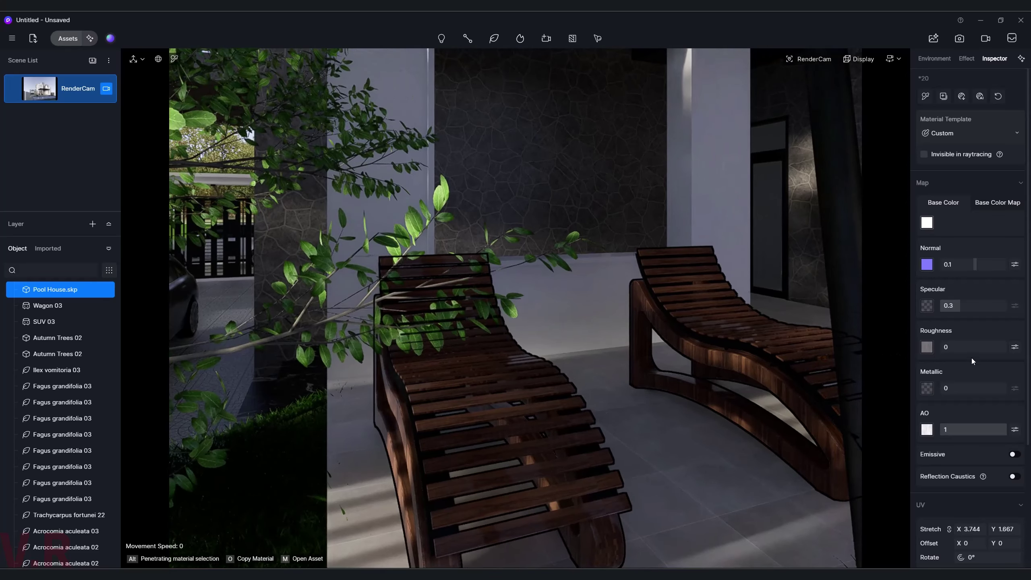
pyautogui.moveTo(948, 347); pyautogui.dragTo(964, 347)
pyautogui.click(967, 350)
pyautogui.write('0.')
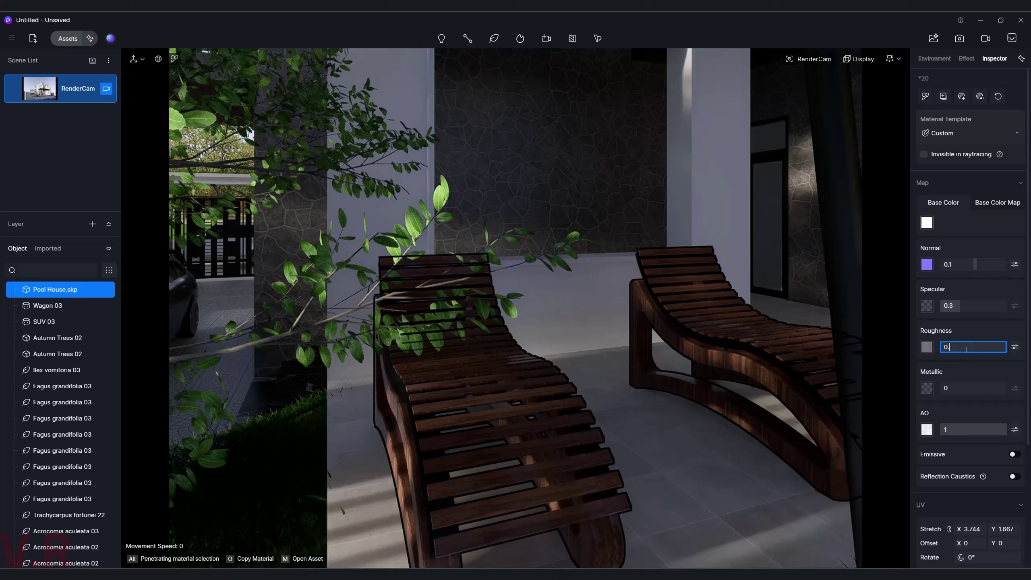
pyautogui.write('3')
pyautogui.press('Return')
pyautogui.click(966, 349)
pyautogui.write('0.25')
pyautogui.press('Return')
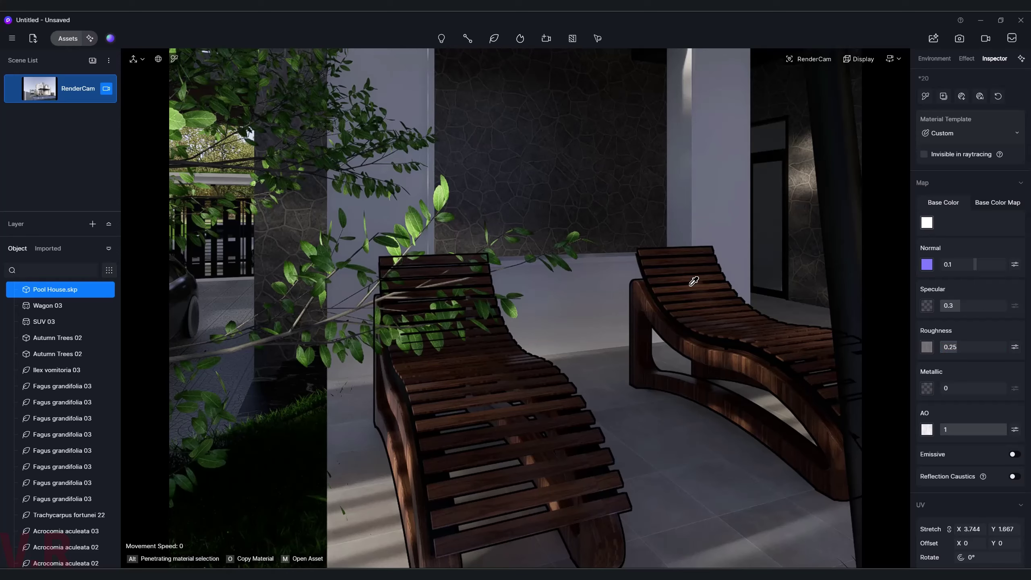
pyautogui.moveTo(693, 281)
pyautogui.mouseDown(button='right')
pyautogui.moveTo(811, 357)
pyautogui.moveTo(766, 403)
pyautogui.moveTo(382, 453)
pyautogui.moveTo(364, 446)
pyautogui.moveTo(720, 403)
pyautogui.mouseUp(button='right')
# - Generate texture maps for the concrete step material with normal 0.5 and AO 0.5
pyautogui.click(609, 320)
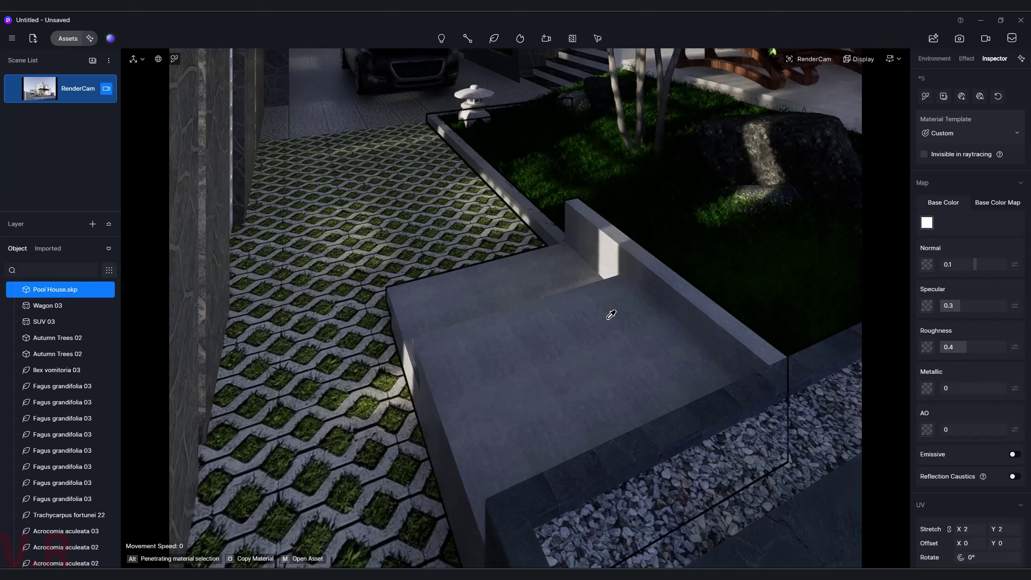
pyautogui.click(980, 97)
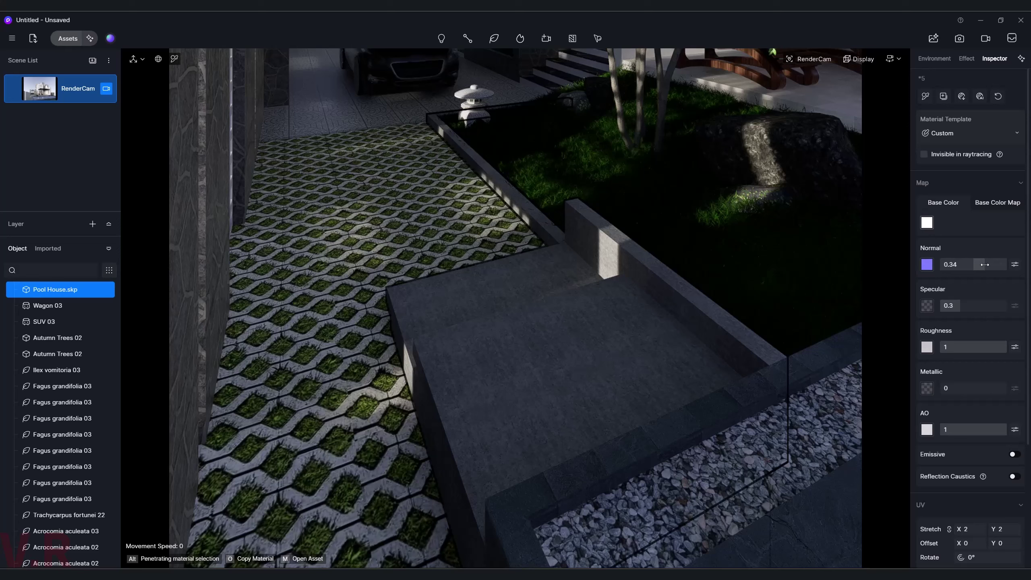
pyautogui.moveTo(986, 265); pyautogui.dragTo(987, 264)
pyautogui.click(958, 264)
pyautogui.write('0.5')
pyautogui.press('Return')
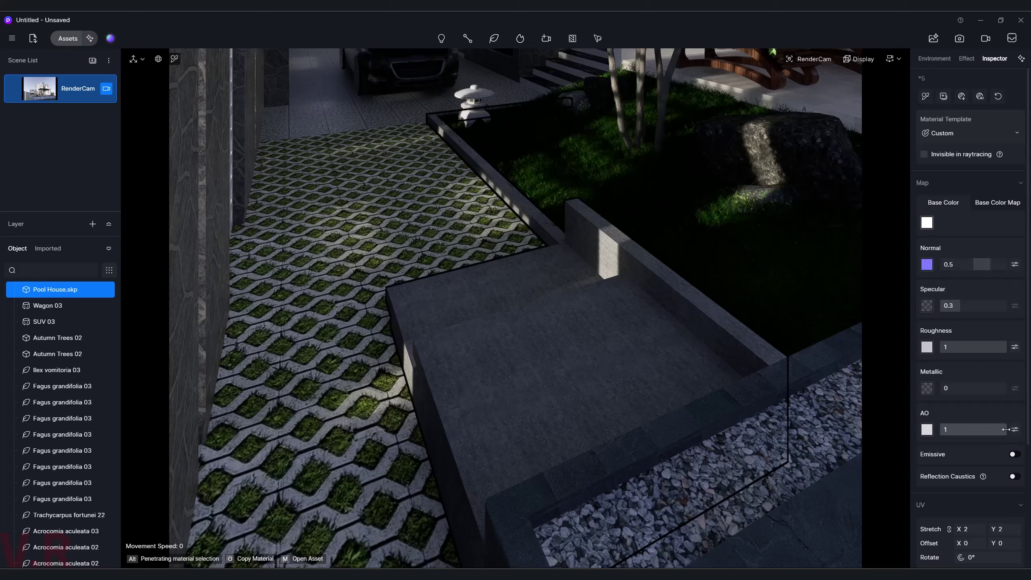
pyautogui.moveTo(1002, 429); pyautogui.dragTo(975, 429)
pyautogui.click(971, 431)
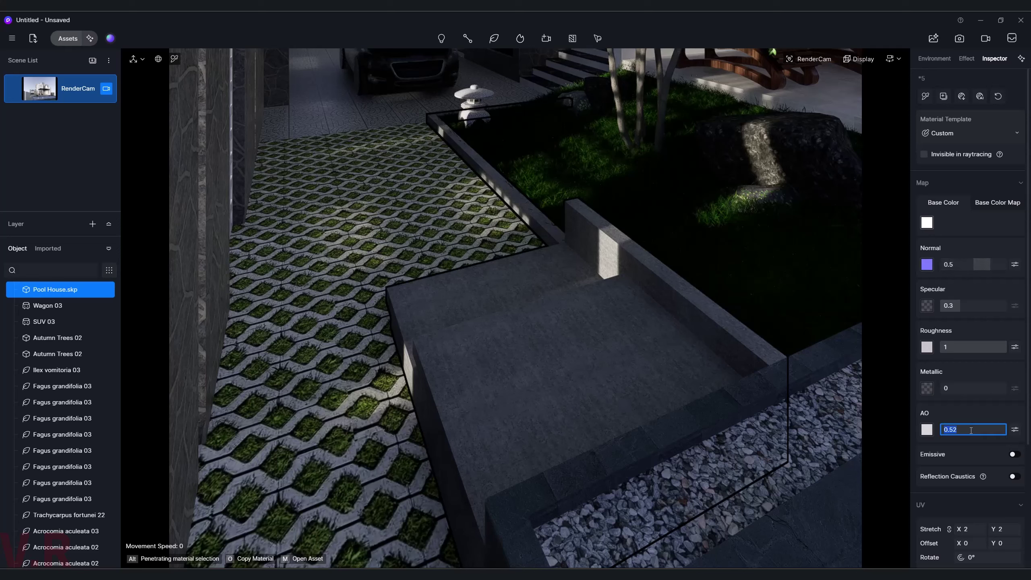
pyautogui.write('0.')
pyautogui.press('Return')
# - Set the step's roughness to 0.5 and the adjacent surface's AO to 0.5
pyautogui.click(984, 348)
pyautogui.write('0.')
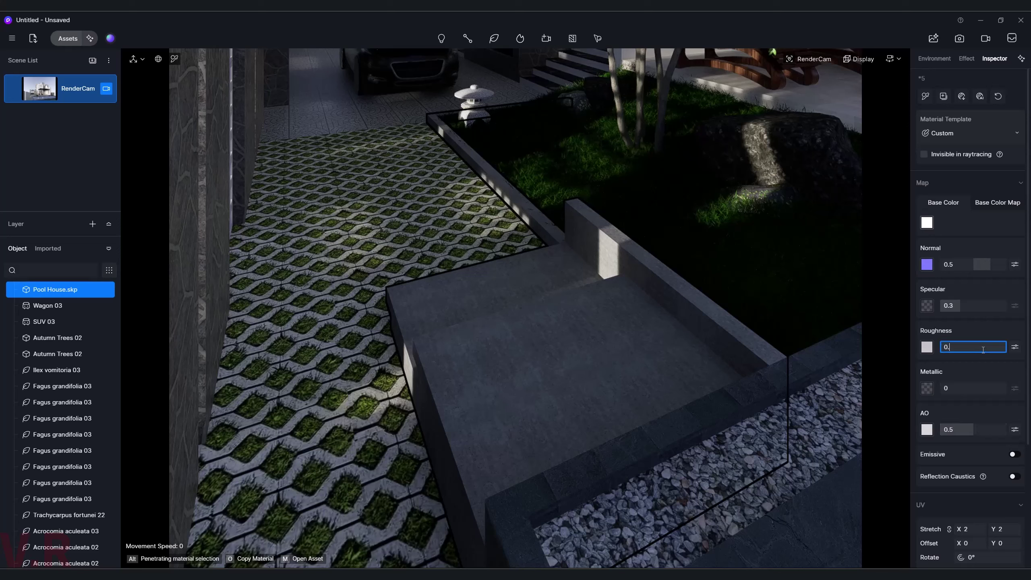
pyautogui.write('5')
pyautogui.press('Return')
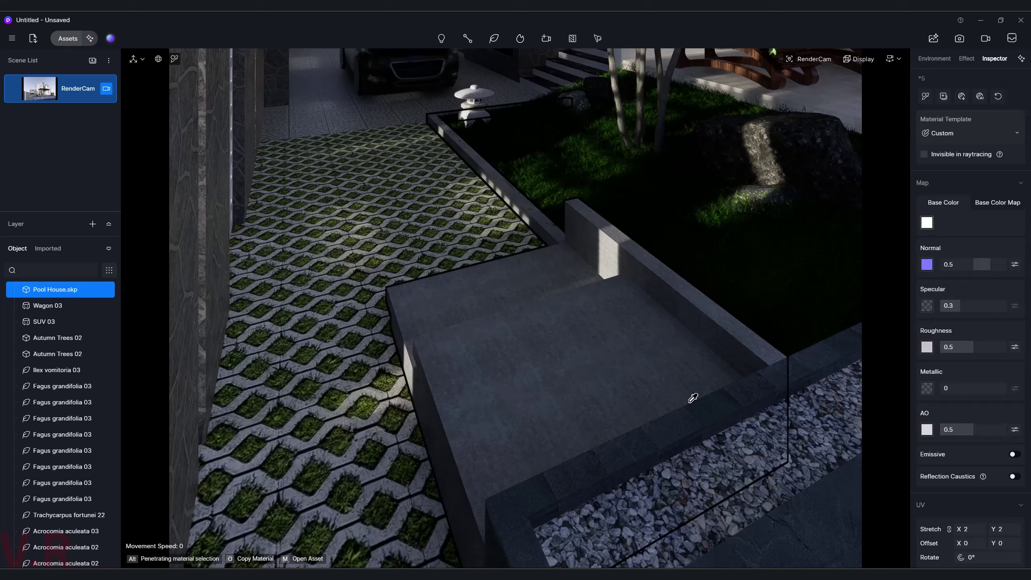
pyautogui.click(706, 416)
pyautogui.click(974, 430)
pyautogui.write('0.')
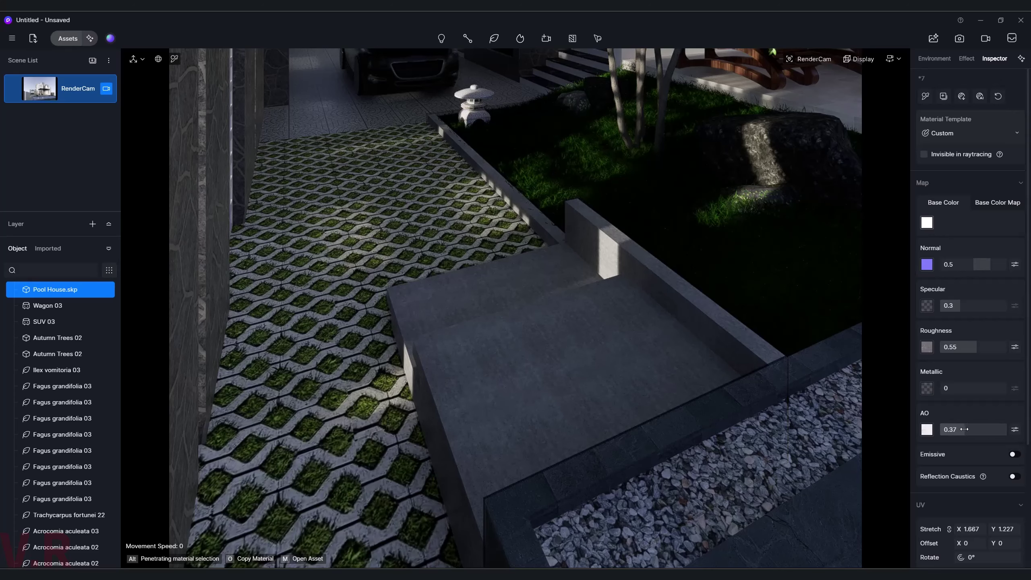
pyautogui.write('35')
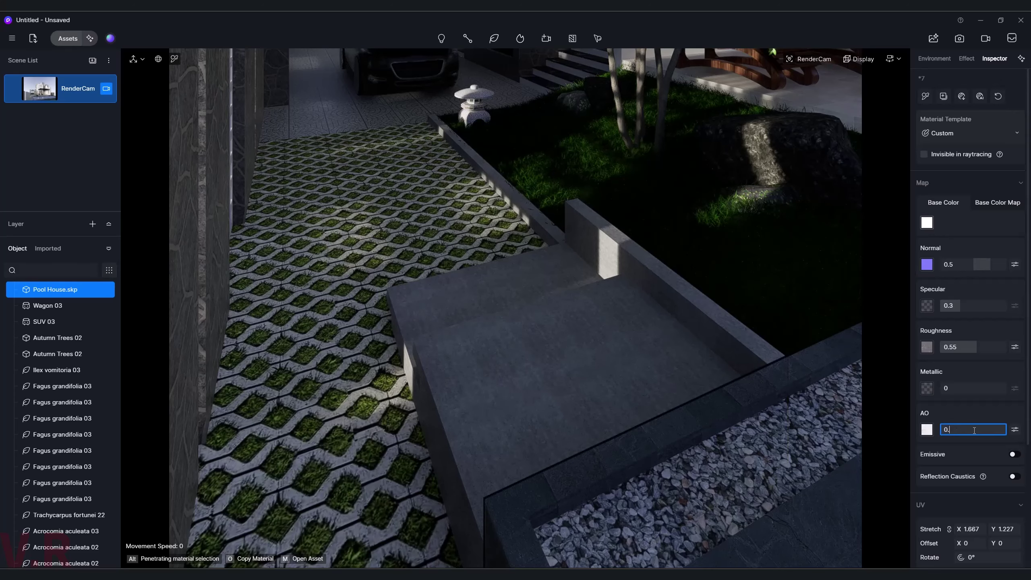
pyautogui.write('0.5')
pyautogui.press('Return')
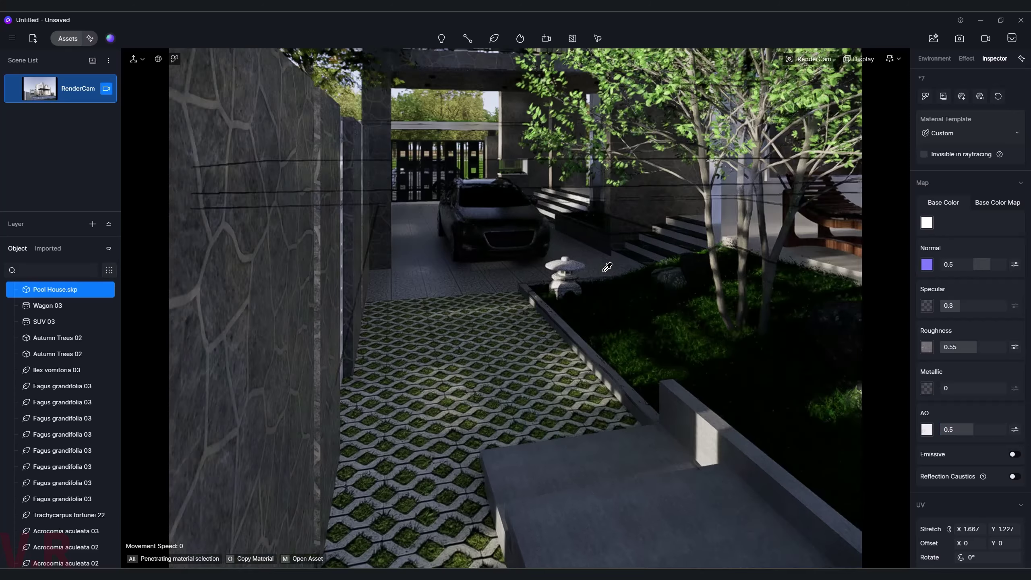
pyautogui.scroll(-3, 607, 267)
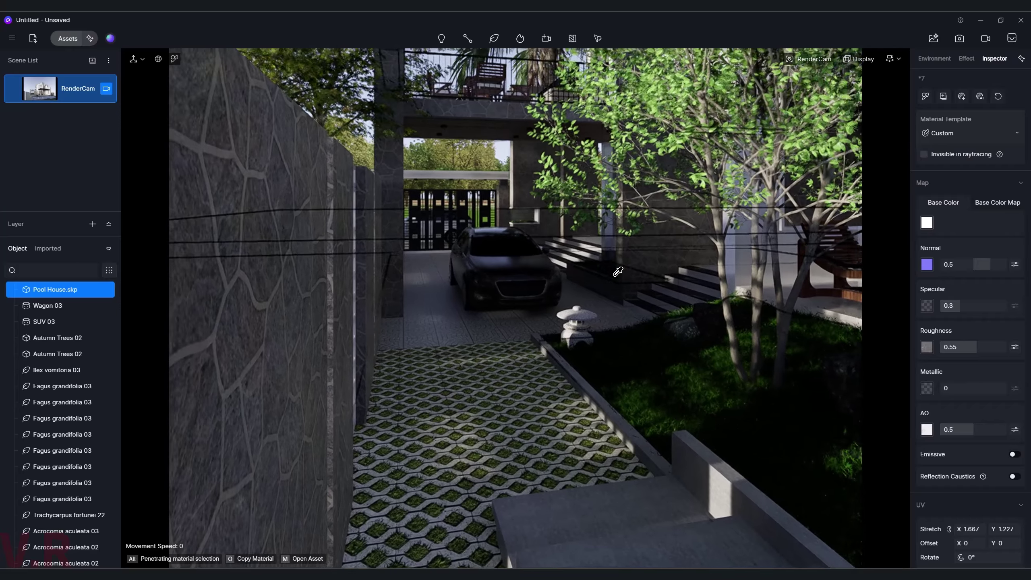
pyautogui.scroll(-3, 631, 379)
pyautogui.scroll(-3, 631, 379)
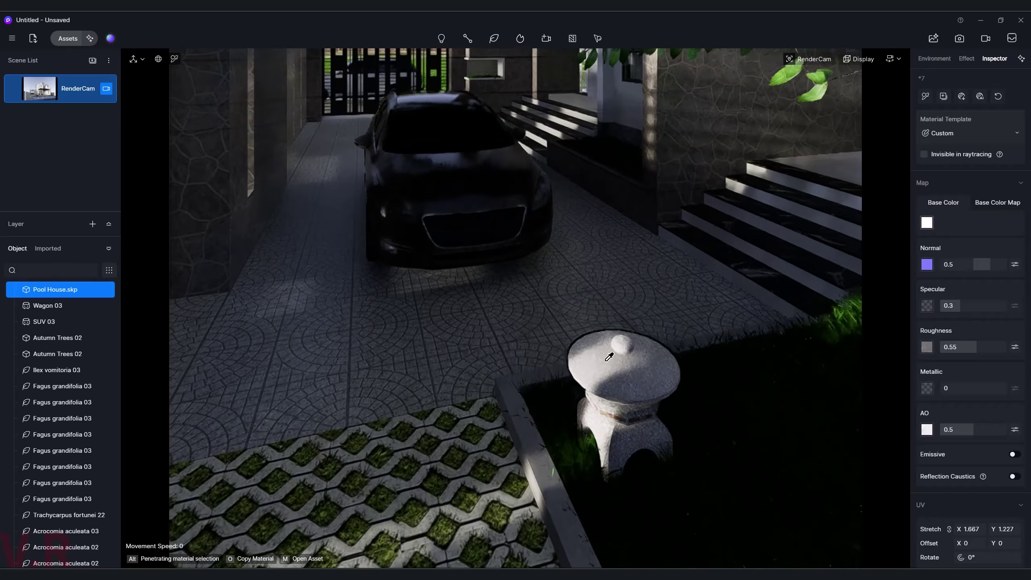
pyautogui.scroll(-3, 641, 406)
# - Convert the lantern's Stone_Granite_Midnite to the Displacement template and generate its maps
pyautogui.click(599, 255)
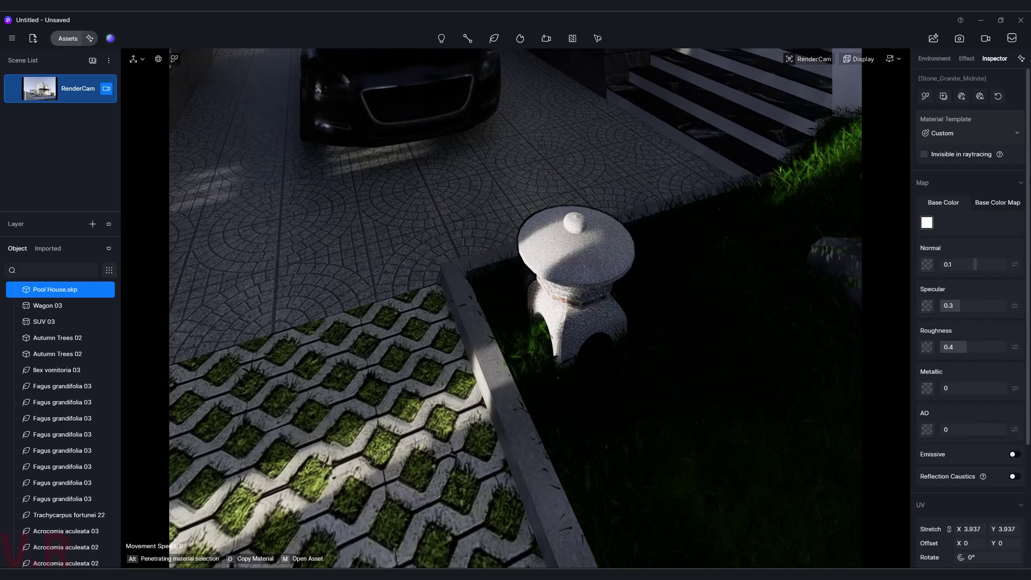
pyautogui.click(995, 134)
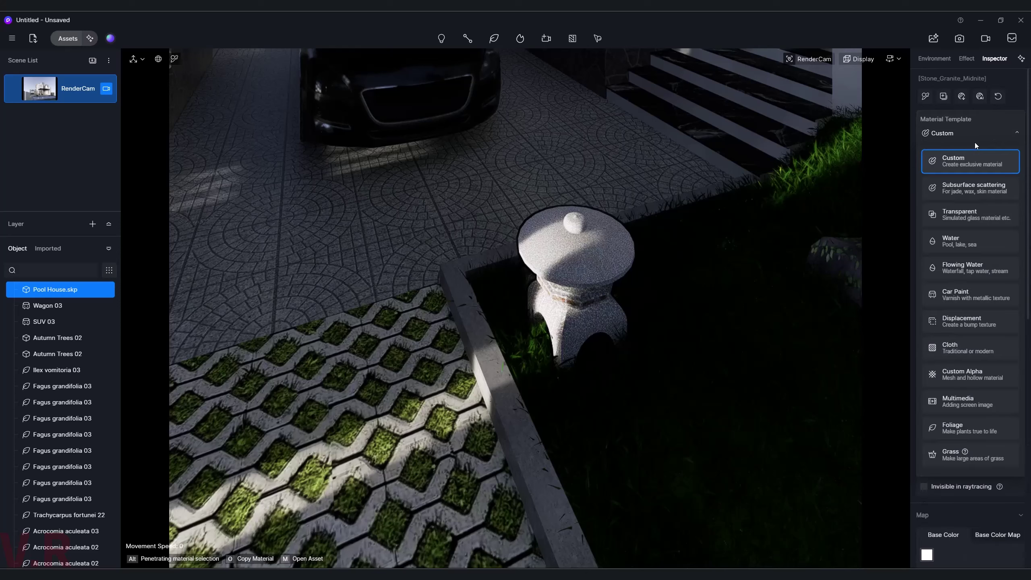
pyautogui.click(961, 321)
pyautogui.click(981, 98)
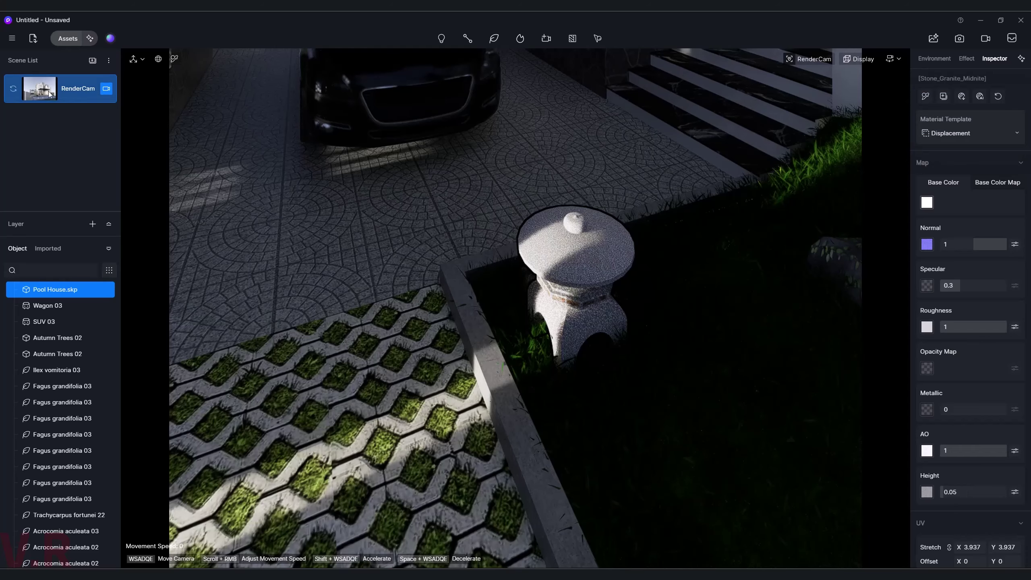
pyautogui.scroll(-5, 173, 119)
pyautogui.scroll(-5, 204, 169)
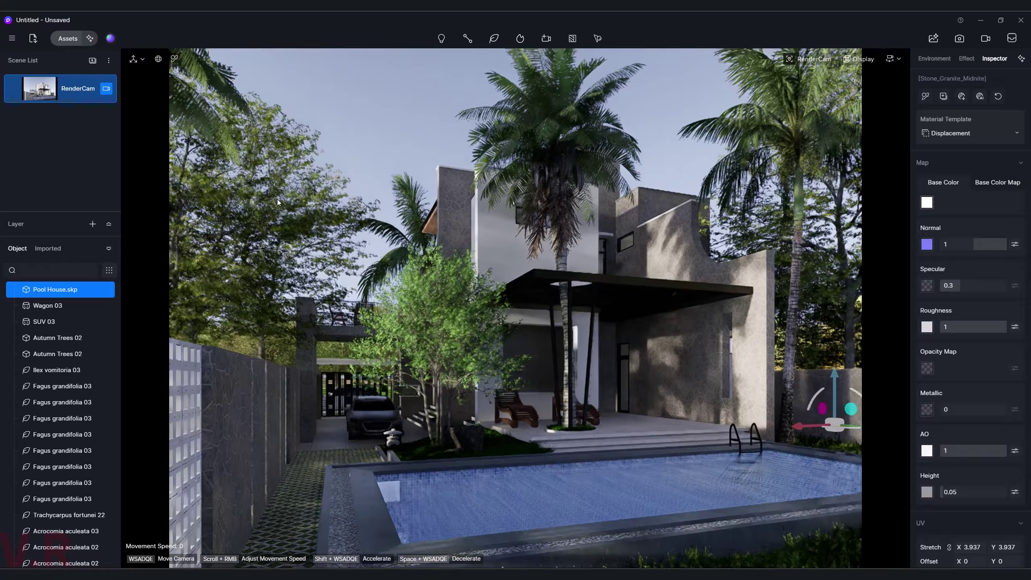
# - Move to the pool ladder and make its Chrome_Polished material fully metallic
pyautogui.click(387, 158)
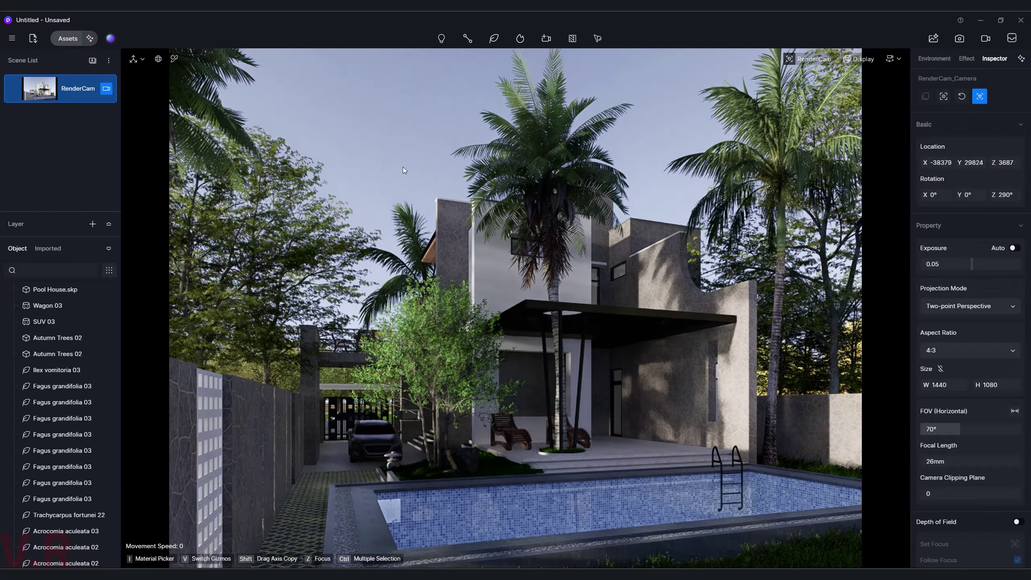
pyautogui.moveTo(750, 513)
pyautogui.mouseDown(button='right')
pyautogui.moveTo(881, 547)
pyautogui.moveTo(822, 548)
pyautogui.mouseUp(button='right')
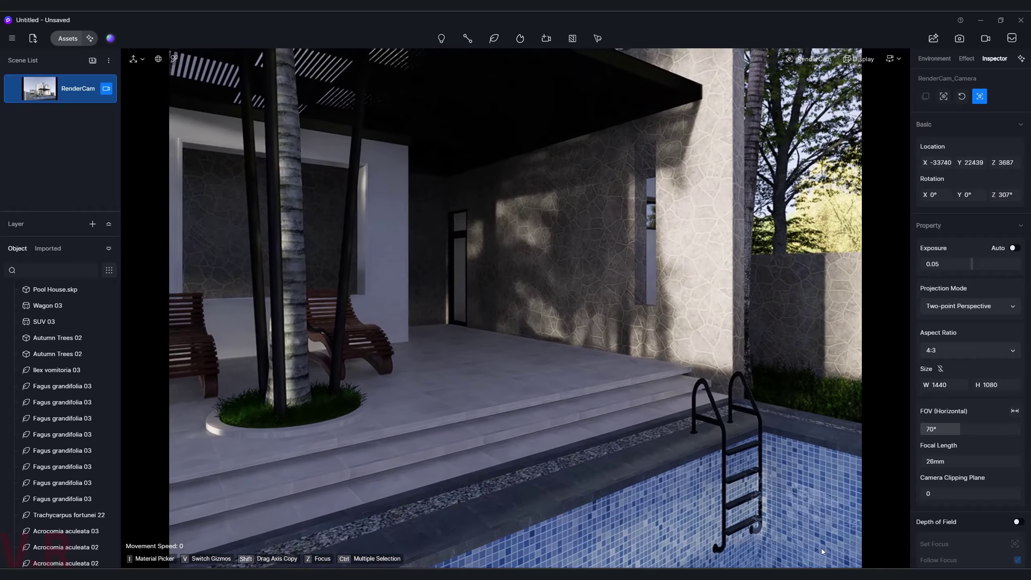
pyautogui.click(725, 429)
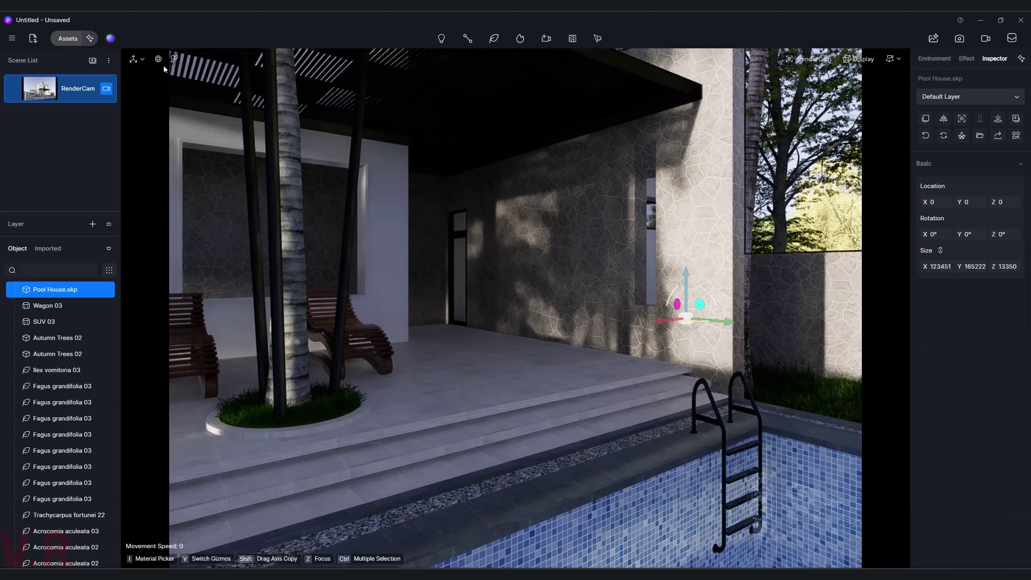
pyautogui.click(174, 60)
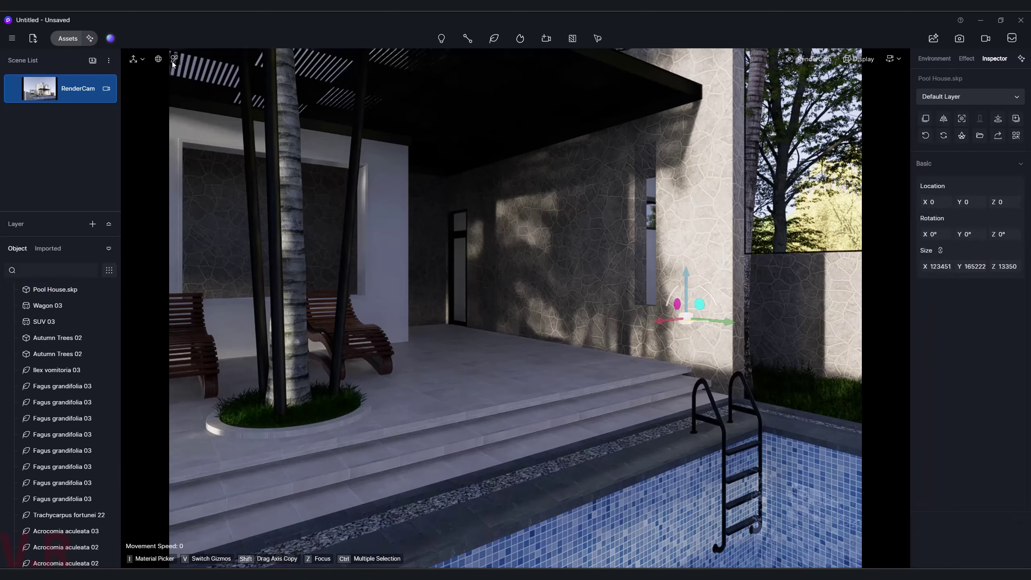
pyautogui.click(726, 419)
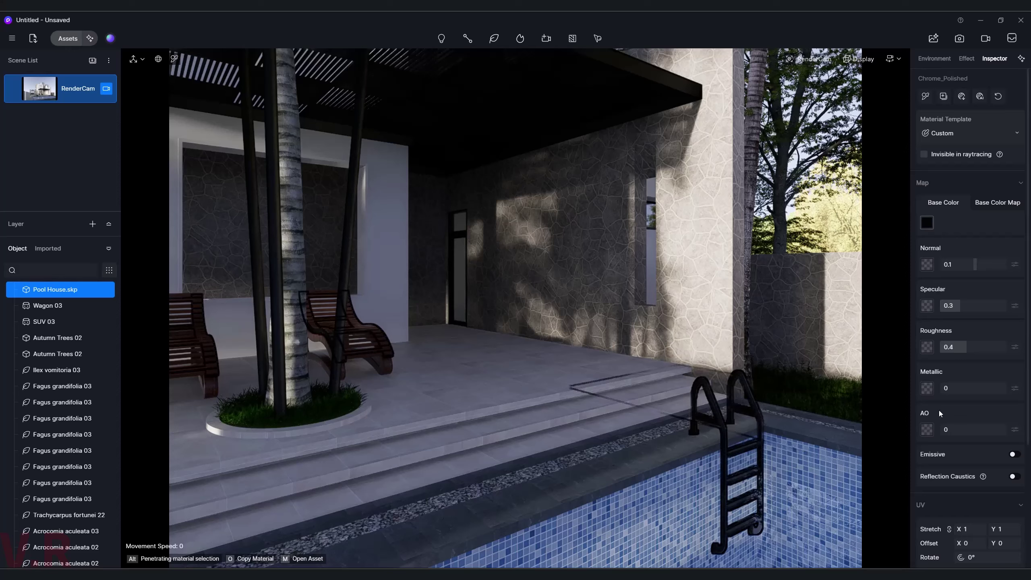
pyautogui.moveTo(947, 389); pyautogui.dragTo(1003, 388)
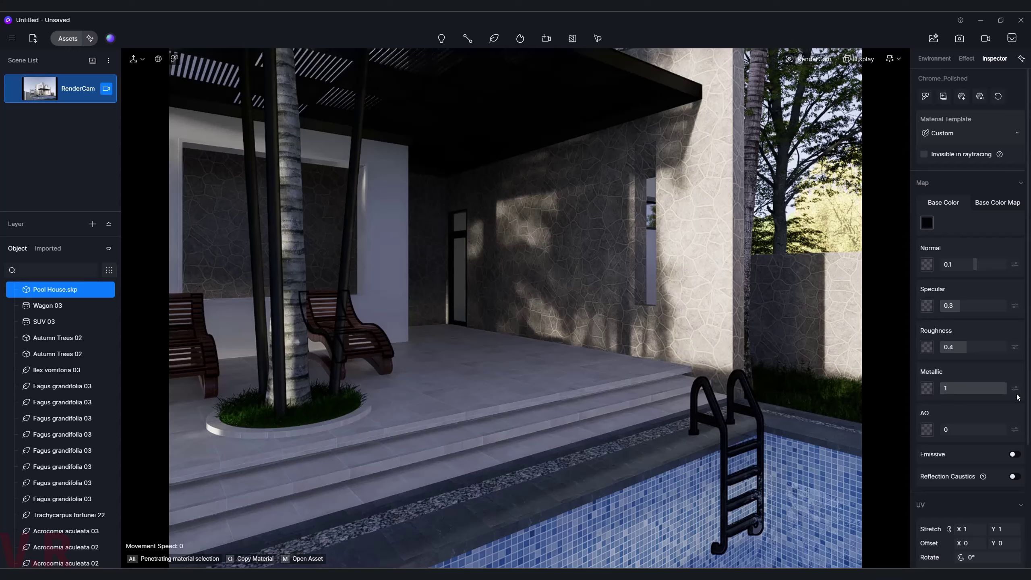
# - Give the ladder base colour brightness 90 and roughness 0.35, then return to RenderCam
pyautogui.click(928, 223)
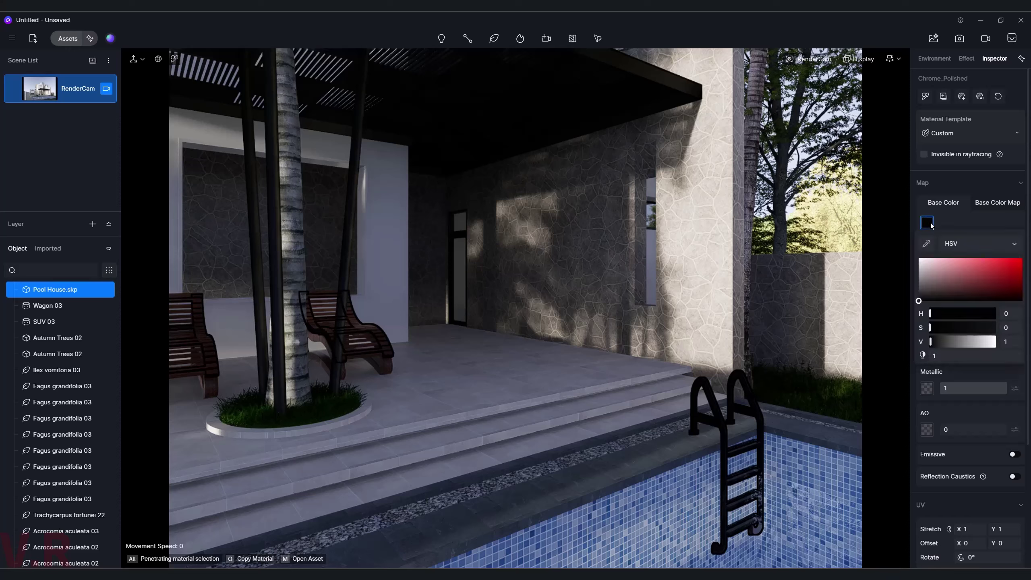
pyautogui.moveTo(931, 341); pyautogui.dragTo(990, 344)
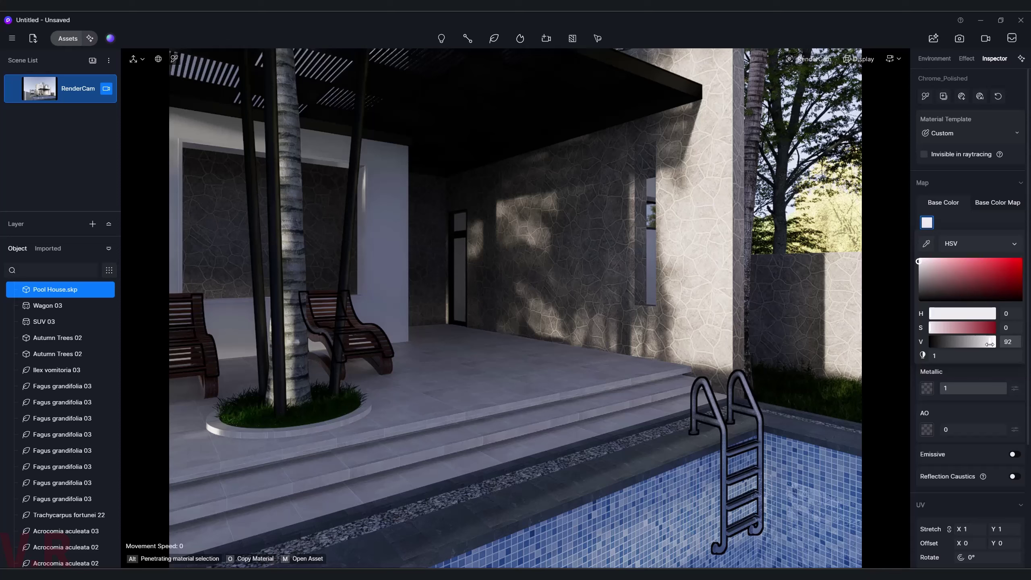
pyautogui.click(1010, 342)
pyautogui.write('90')
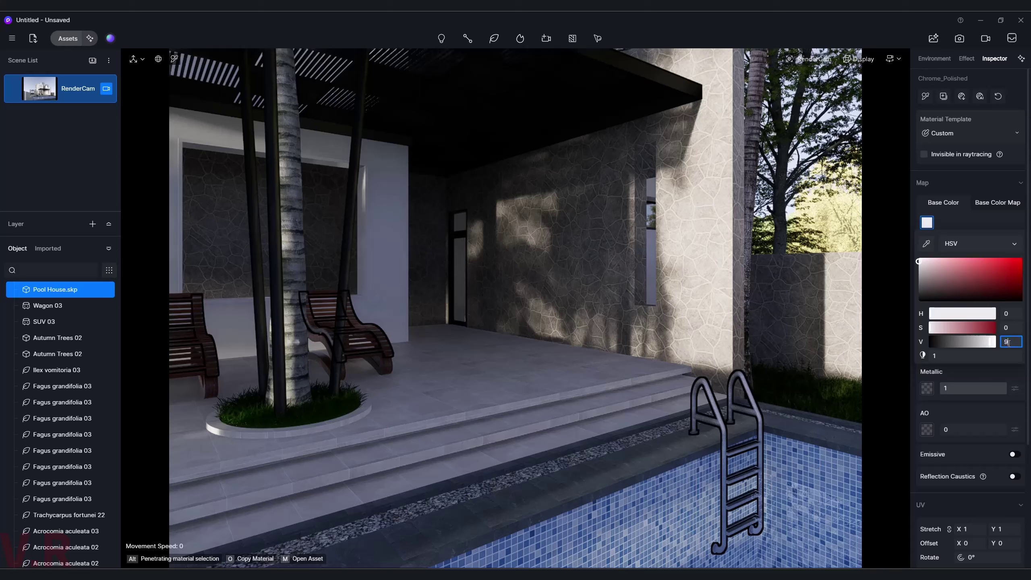
pyautogui.press('Return')
pyautogui.click(915, 390)
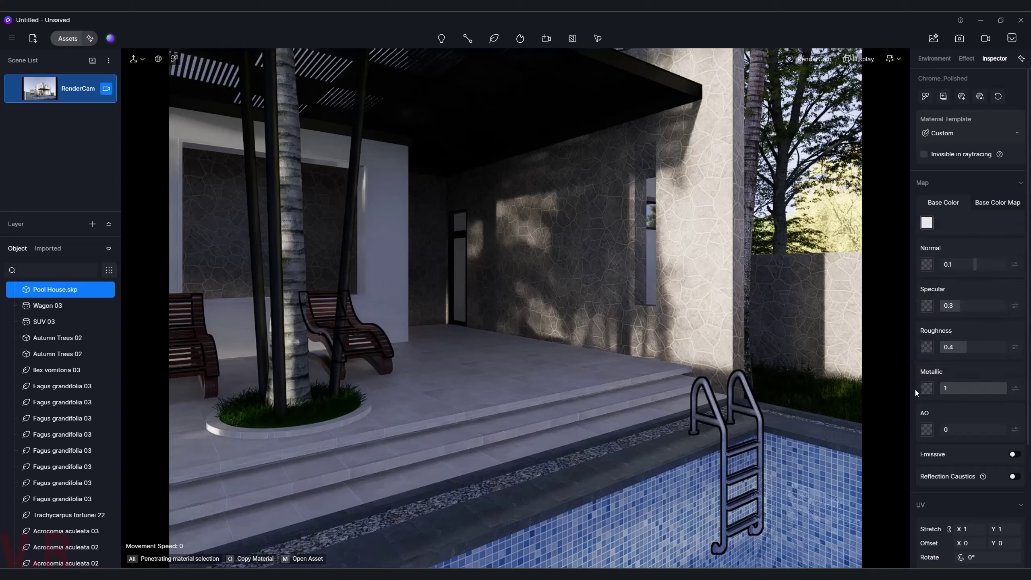
pyautogui.click(967, 349)
pyautogui.write('0.35')
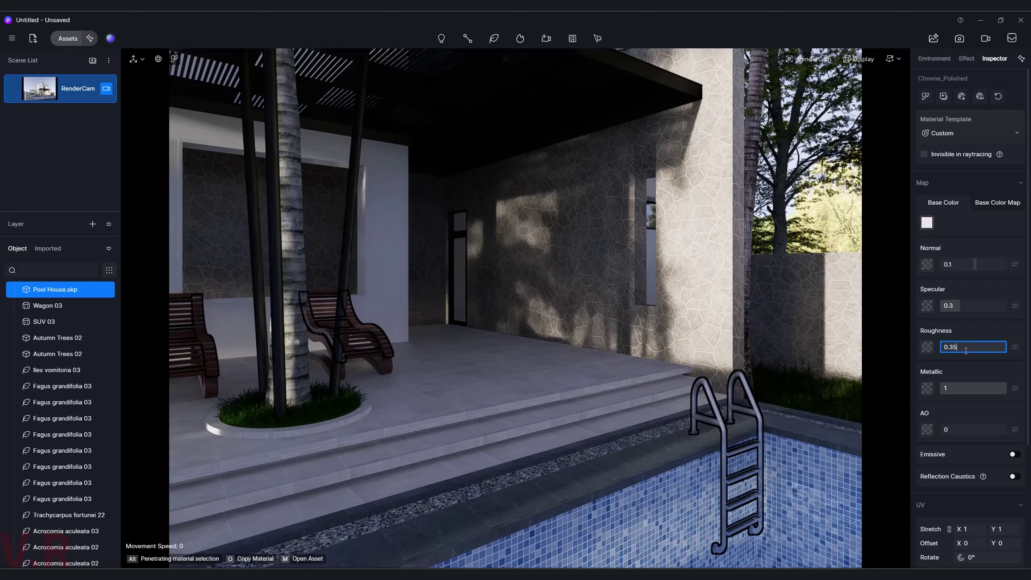
pyautogui.press('Return')
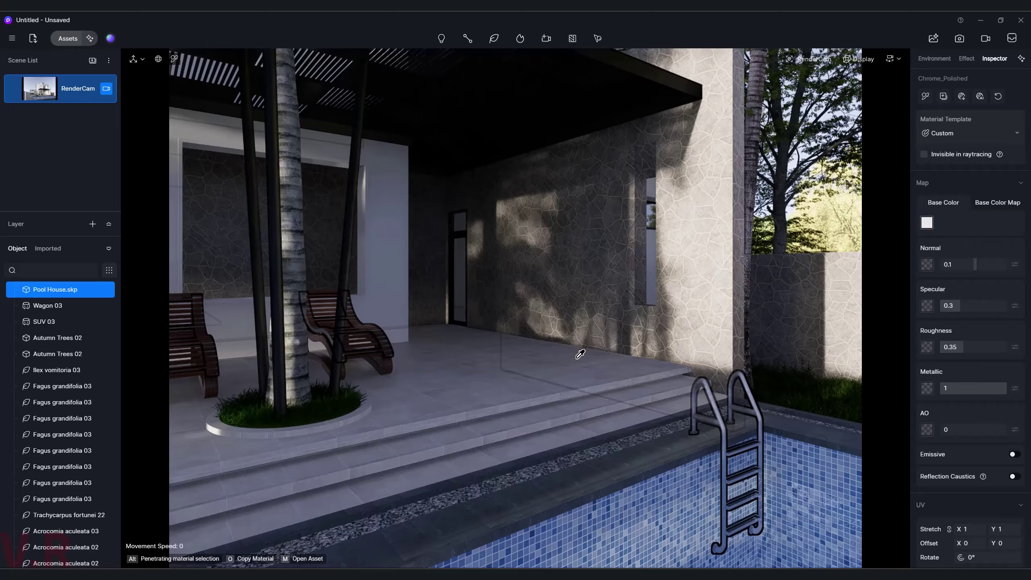
pyautogui.click(53, 93)
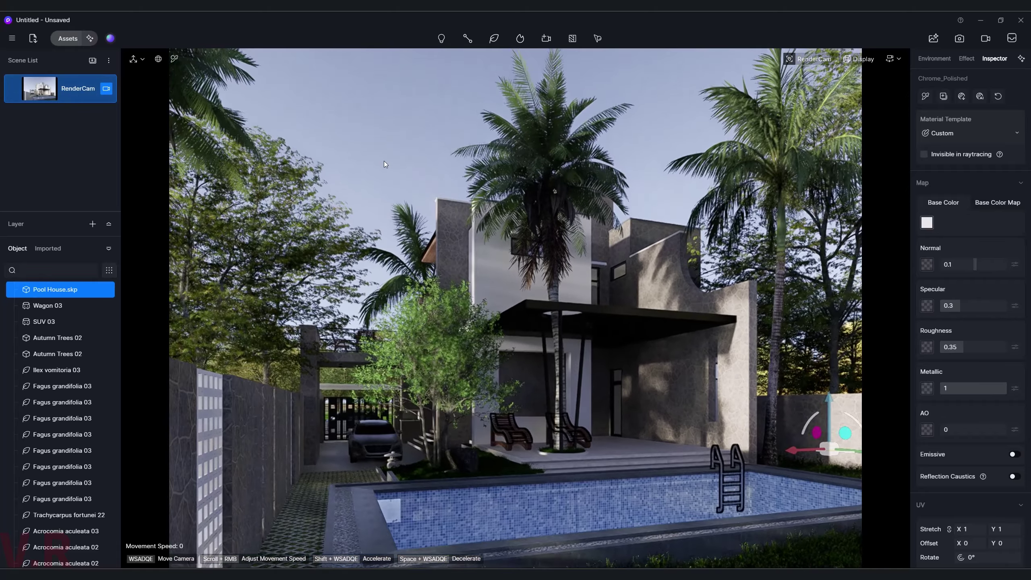
pyautogui.click(384, 161)
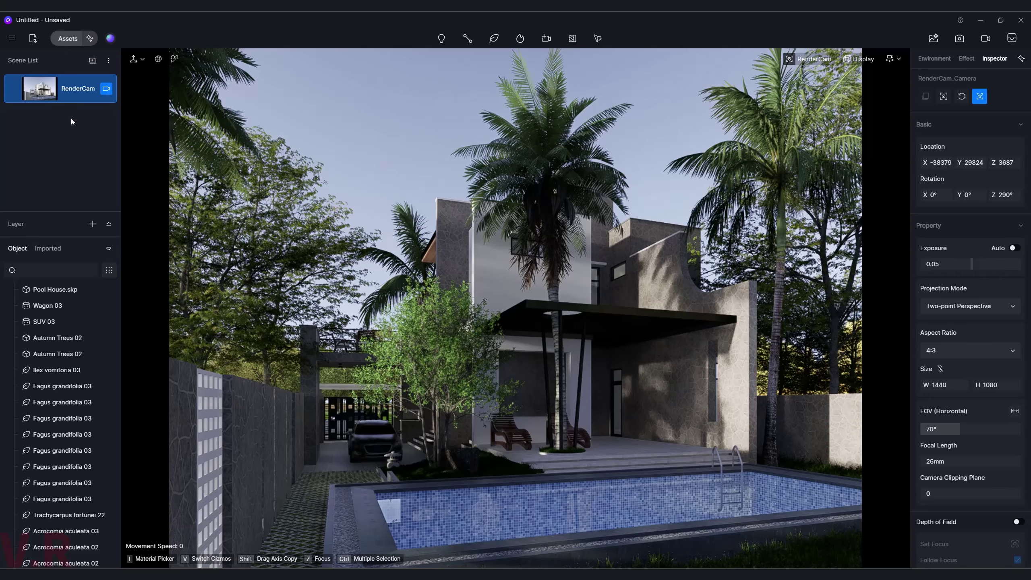
pyautogui.click(174, 59)
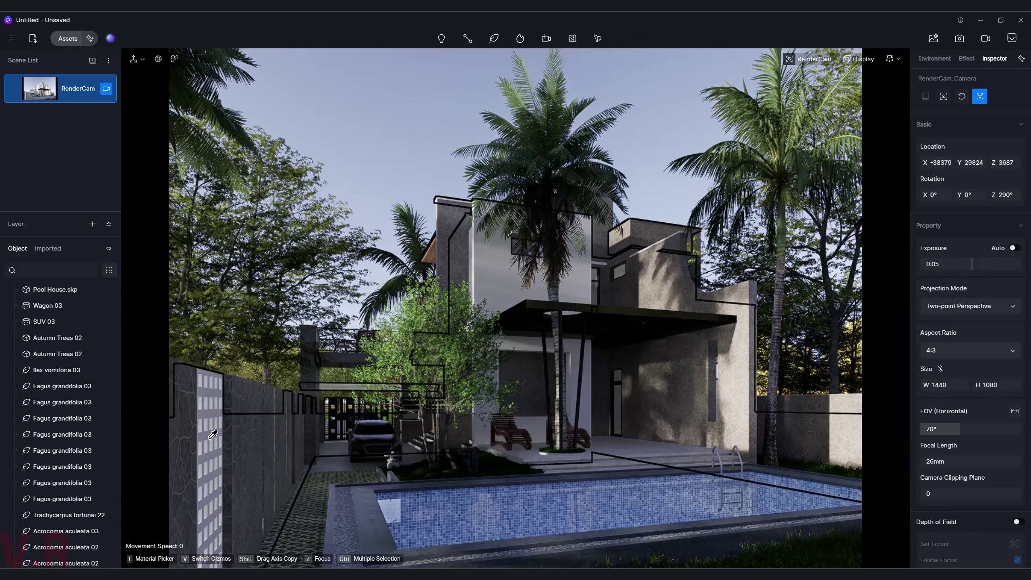
pyautogui.click(218, 450)
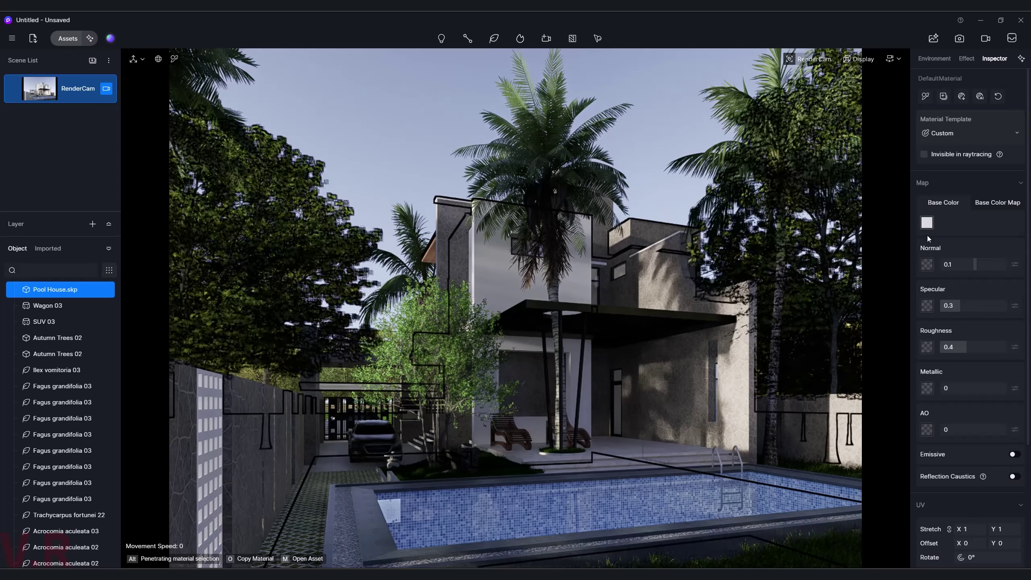
pyautogui.click(927, 223)
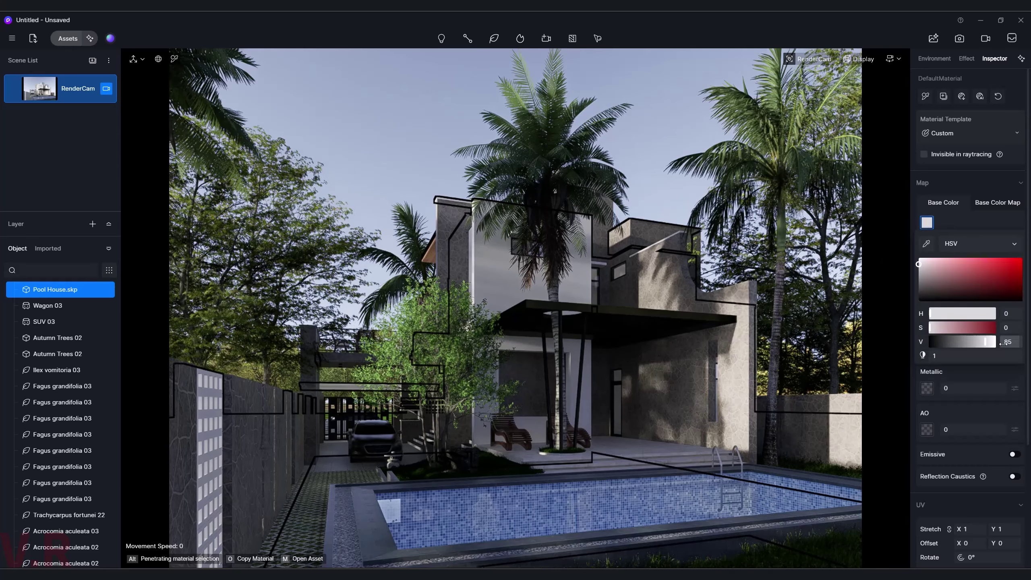
pyautogui.click(509, 282)
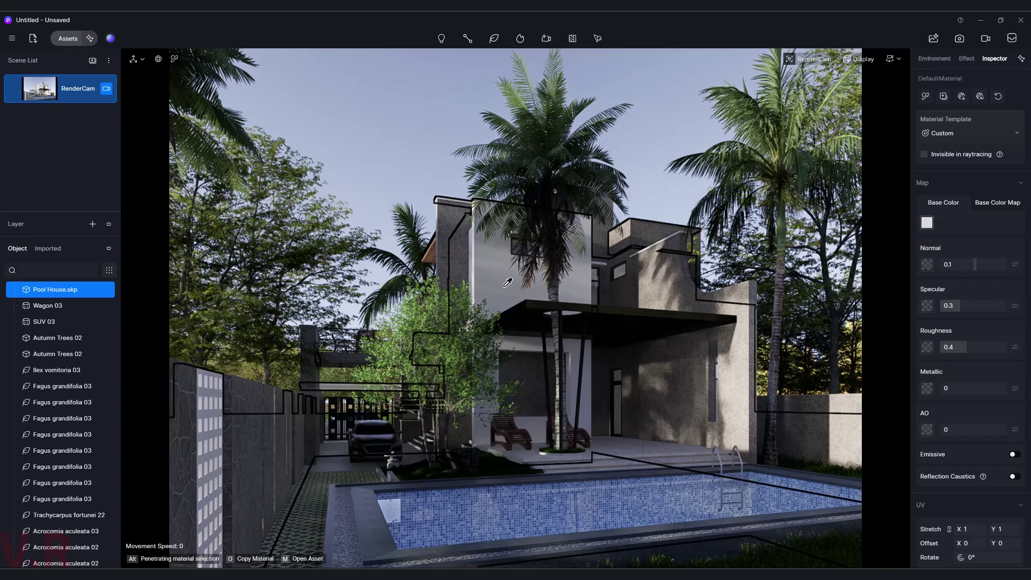
pyautogui.click(927, 223)
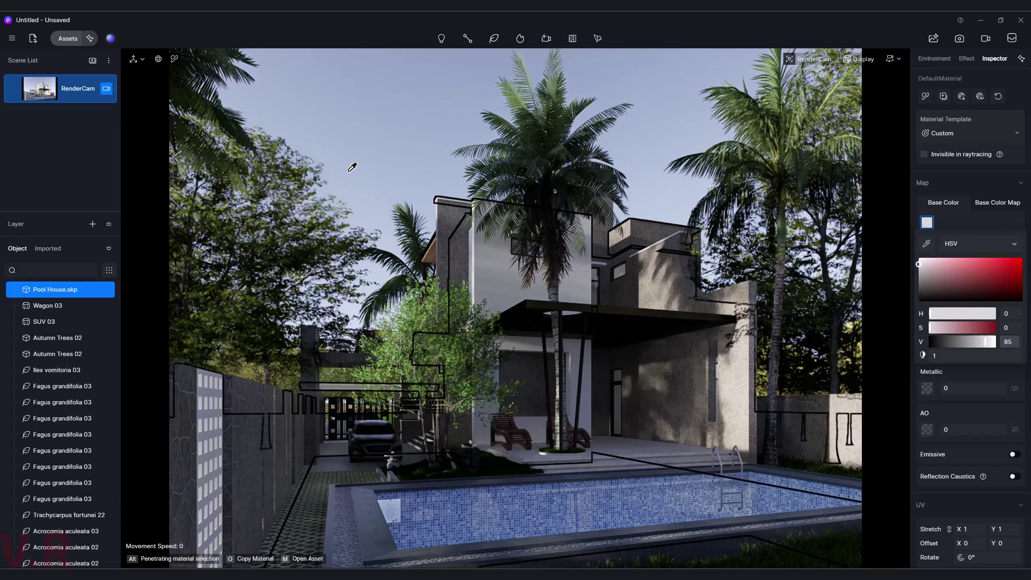
pyautogui.click(369, 145)
pyautogui.click(368, 136)
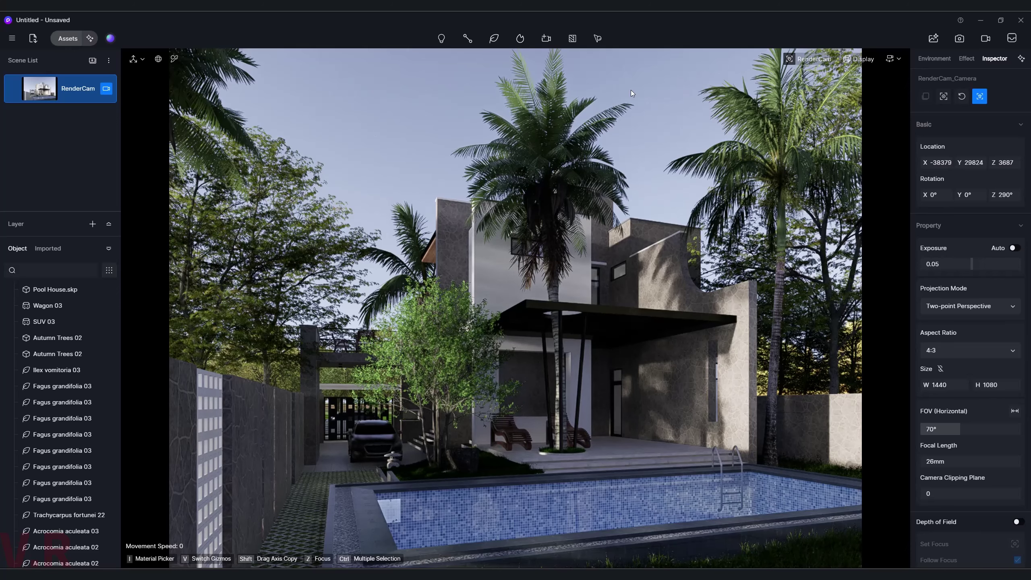
# - Render the camera view at 4K (3840 × 2880) and save it as RenderCam.png
pyautogui.click(958, 38)
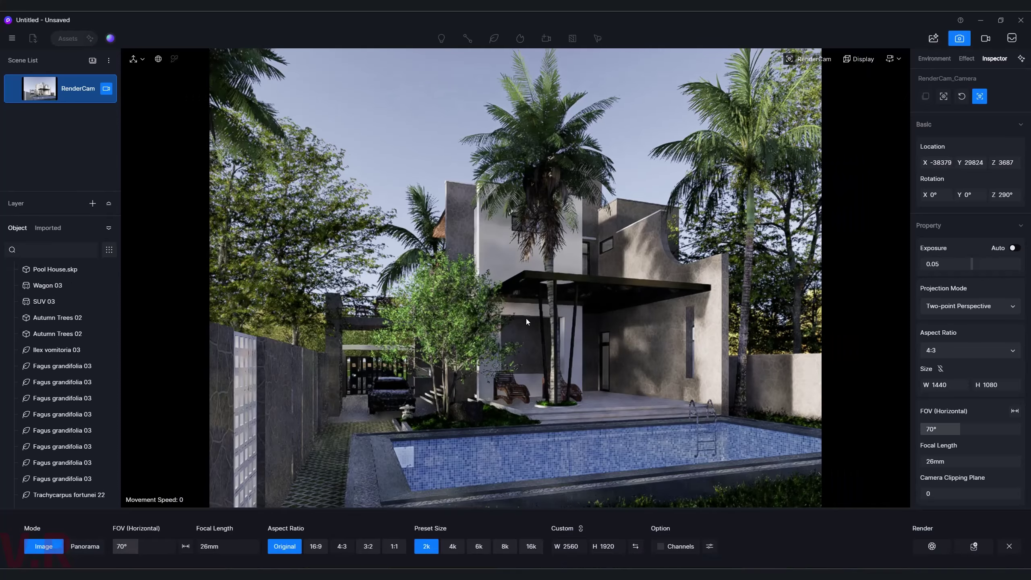
pyautogui.click(452, 546)
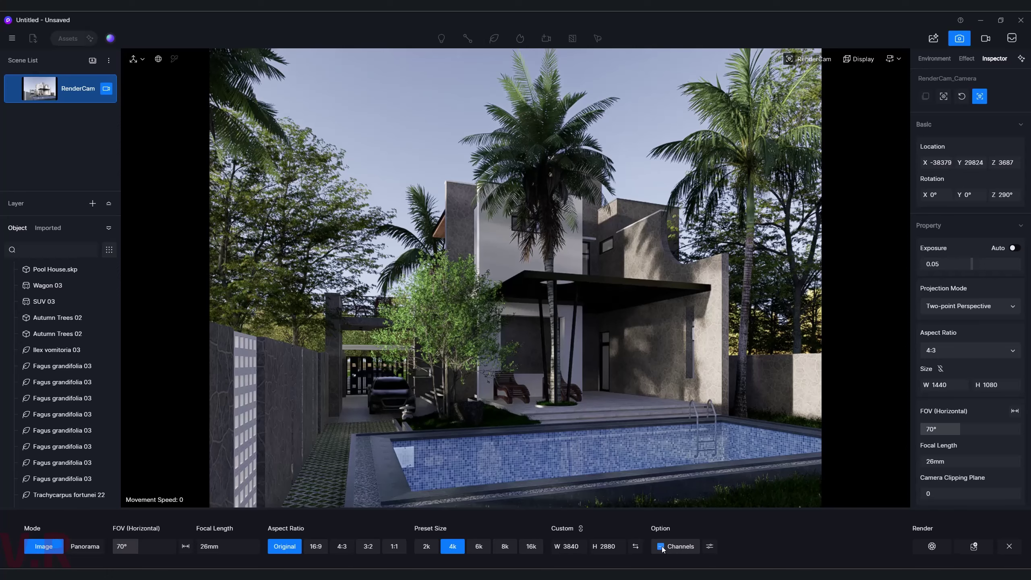
pyautogui.click(933, 545)
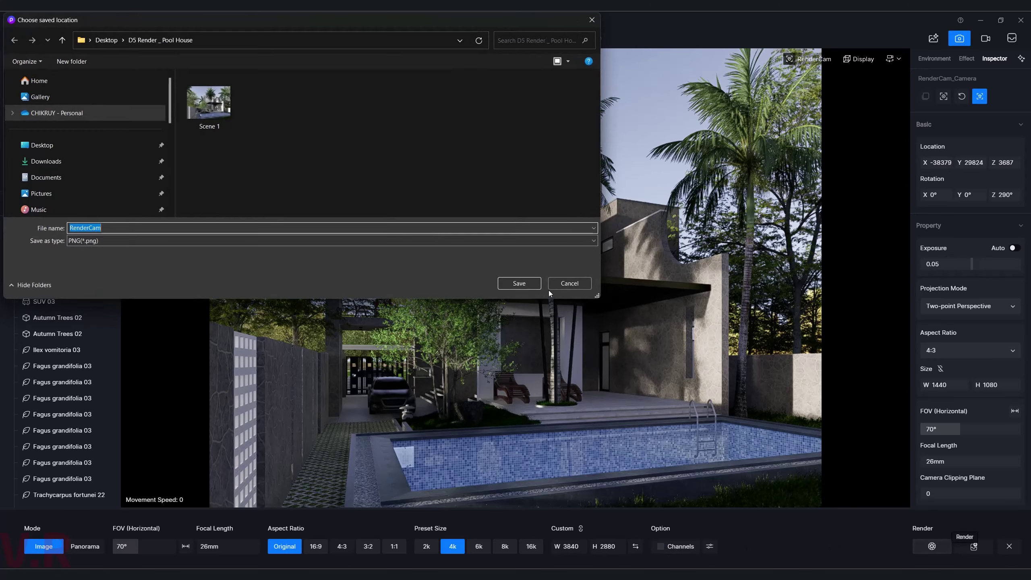
pyautogui.click(534, 285)
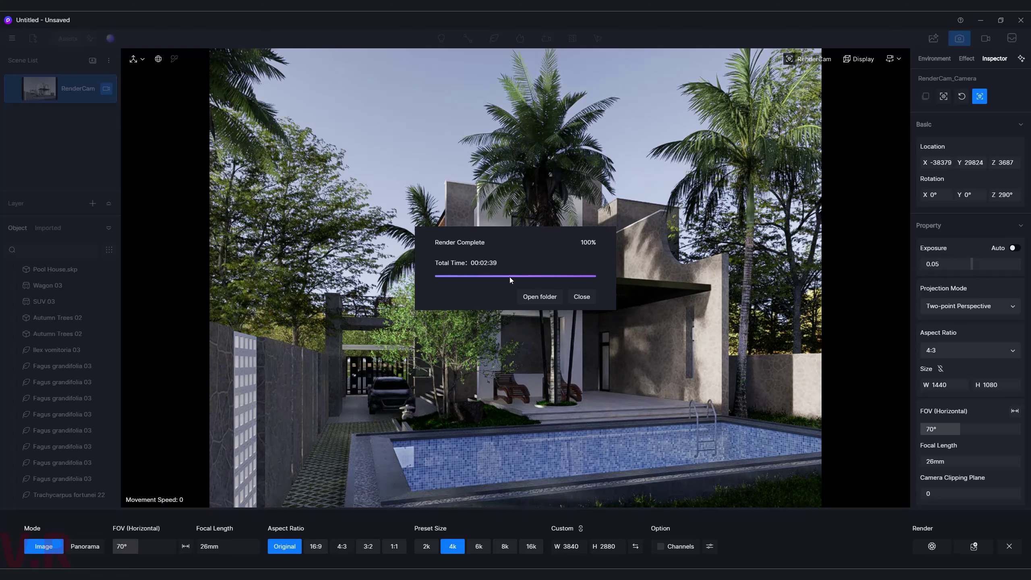
# - Open the finished RenderCam.png from its folder in Windows Photos and enlarge the viewer
pyautogui.click(539, 297)
pyautogui.doubleClick(524, 232)
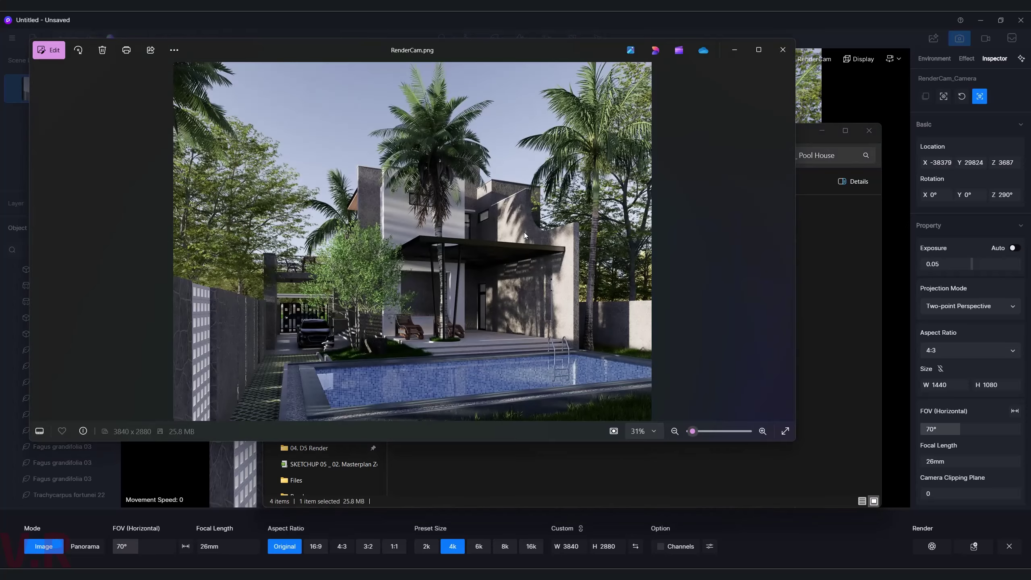
pyautogui.moveTo(502, 443); pyautogui.dragTo(498, 520)
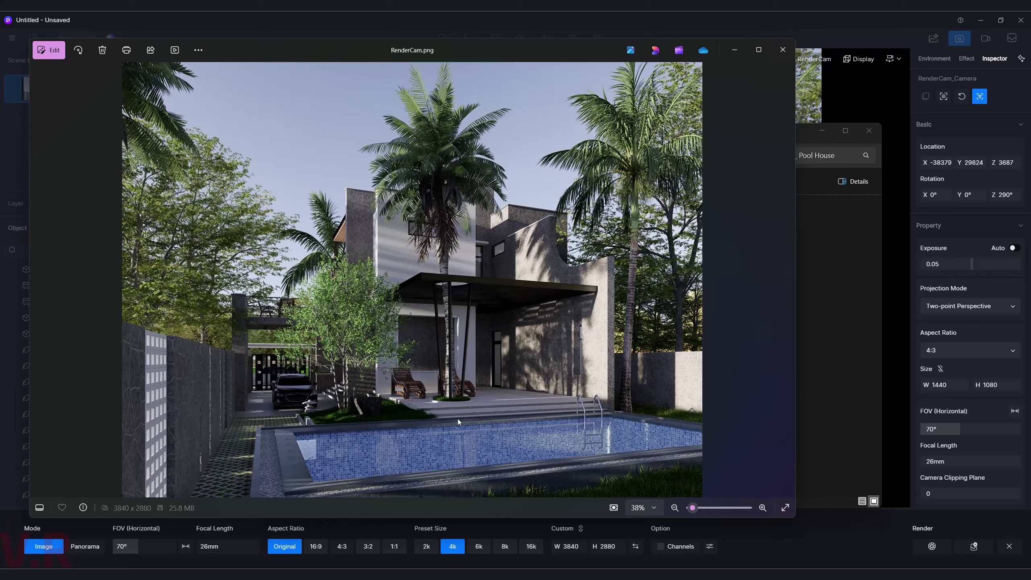
# - Zoom to 177% on the lounge chairs to inspect them, then return to D5 Render
pyautogui.rightClick(458, 424)
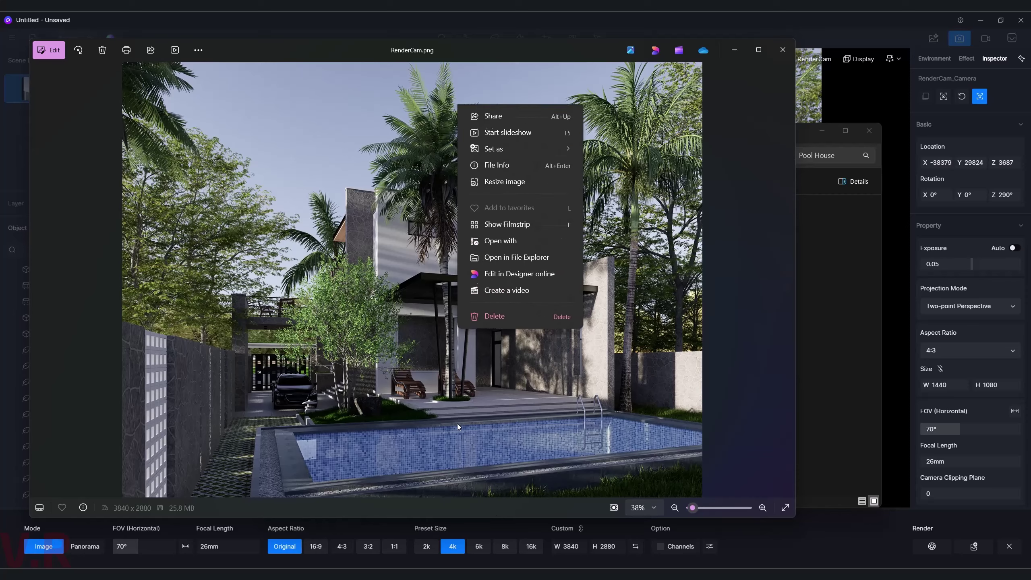
pyautogui.click(650, 348)
pyautogui.scroll(1, 412, 393)
pyautogui.scroll(2, 411, 393)
pyautogui.scroll(2, 412, 393)
pyautogui.scroll(2, 412, 393)
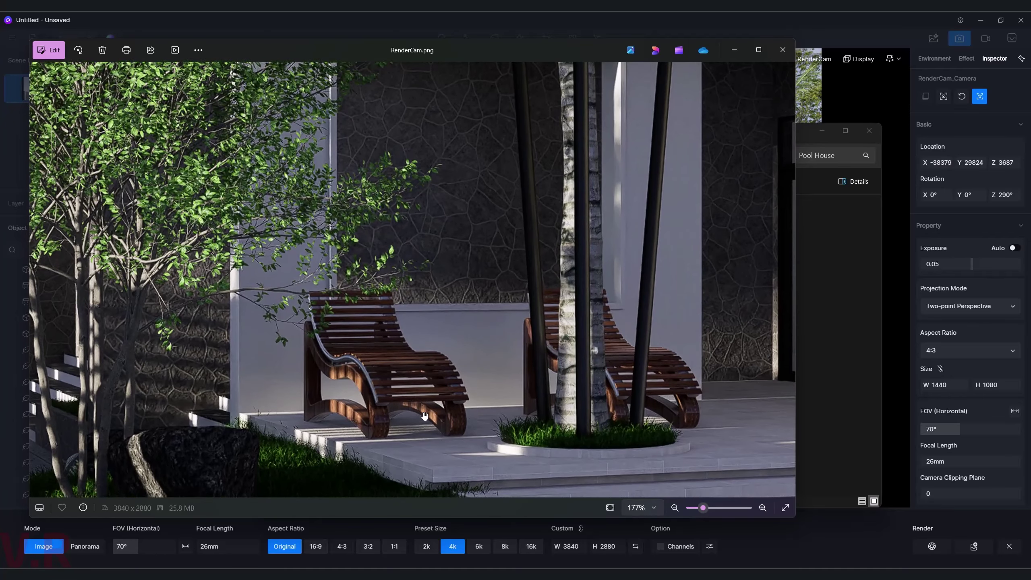
pyautogui.moveTo(774, 280)
pyautogui.click(807, 17)
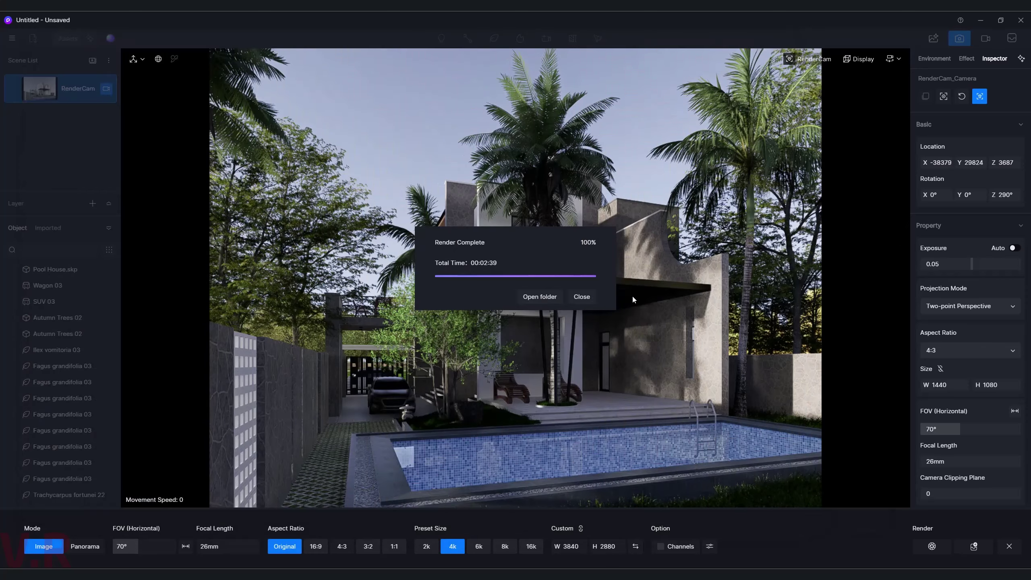
# - Dismiss the render-complete notice, exit Render mode and fly in toward the loungers
pyautogui.click(588, 296)
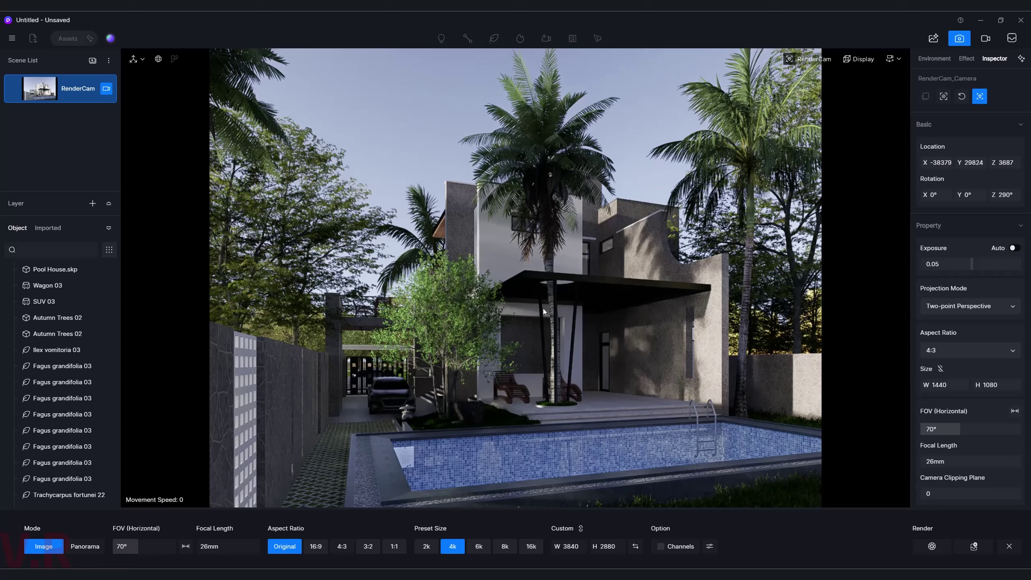
pyautogui.click(959, 38)
pyautogui.scroll(-2, 518, 437)
pyautogui.scroll(-2, 542, 469)
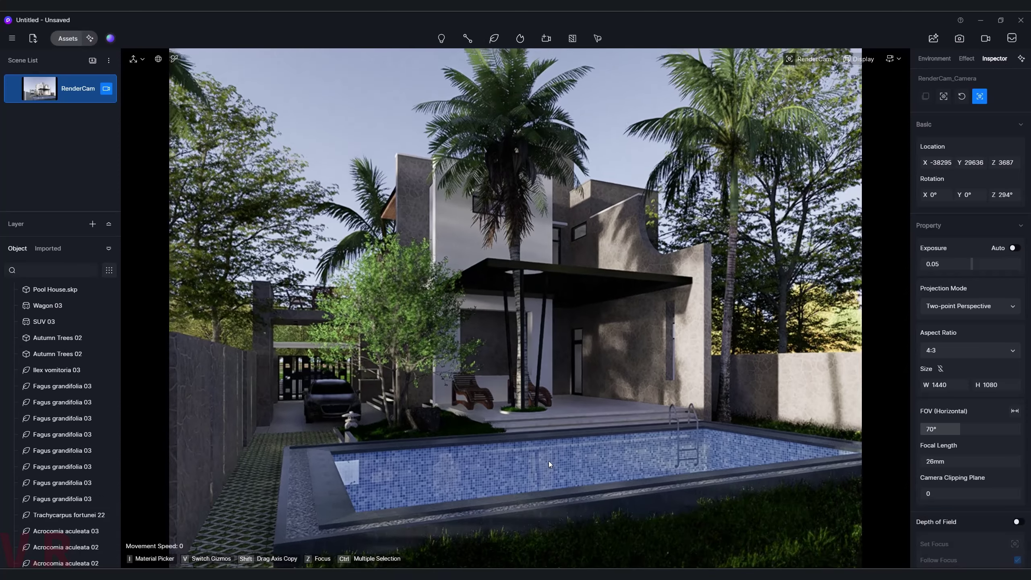
pyautogui.scroll(-5, 534, 452)
pyautogui.scroll(-3, 428, 488)
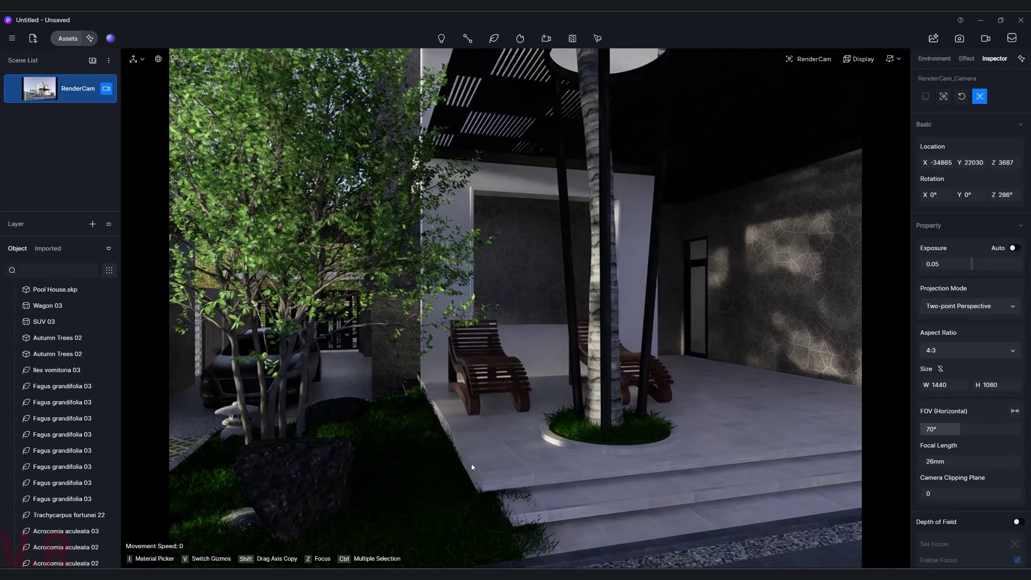
pyautogui.scroll(-3, 475, 455)
pyautogui.scroll(-3, 464, 478)
pyautogui.scroll(-2, 450, 504)
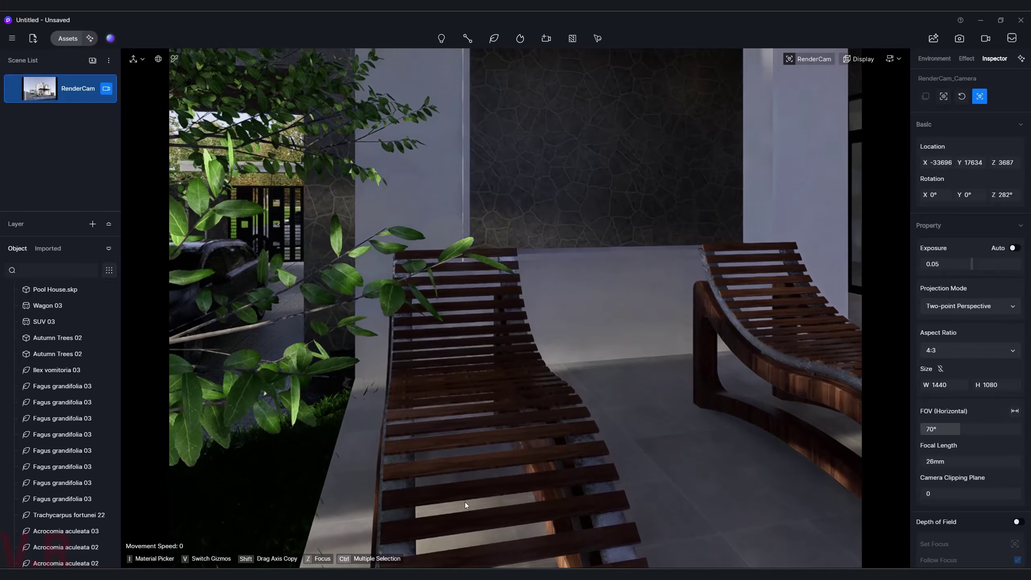
pyautogui.scroll(-2, 570, 485)
pyautogui.scroll(-3, 575, 537)
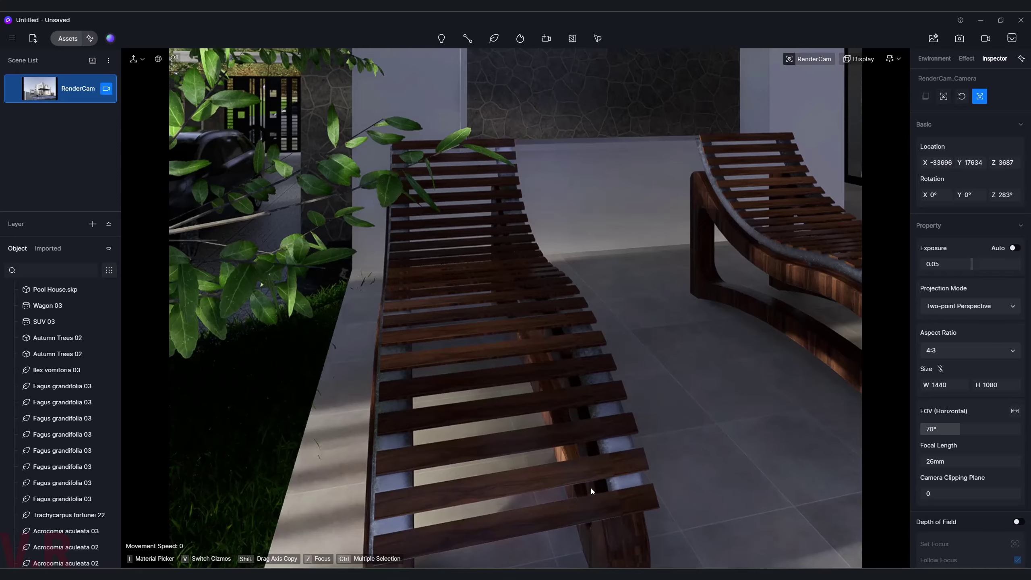
pyautogui.scroll(-2, 561, 499)
pyautogui.scroll(-2, 559, 500)
# - Orbit to both loungers and confirm their frames use Chrome_Polished
pyautogui.moveTo(558, 499)
pyautogui.mouseDown(button='middle')
pyautogui.moveTo(503, 490)
pyautogui.moveTo(707, 473)
pyautogui.moveTo(689, 446)
pyautogui.moveTo(659, 432)
pyautogui.moveTo(579, 466)
pyautogui.moveTo(731, 452)
pyautogui.moveTo(774, 487)
pyautogui.moveTo(854, 311)
pyautogui.mouseUp(button='middle')
pyautogui.click(524, 464)
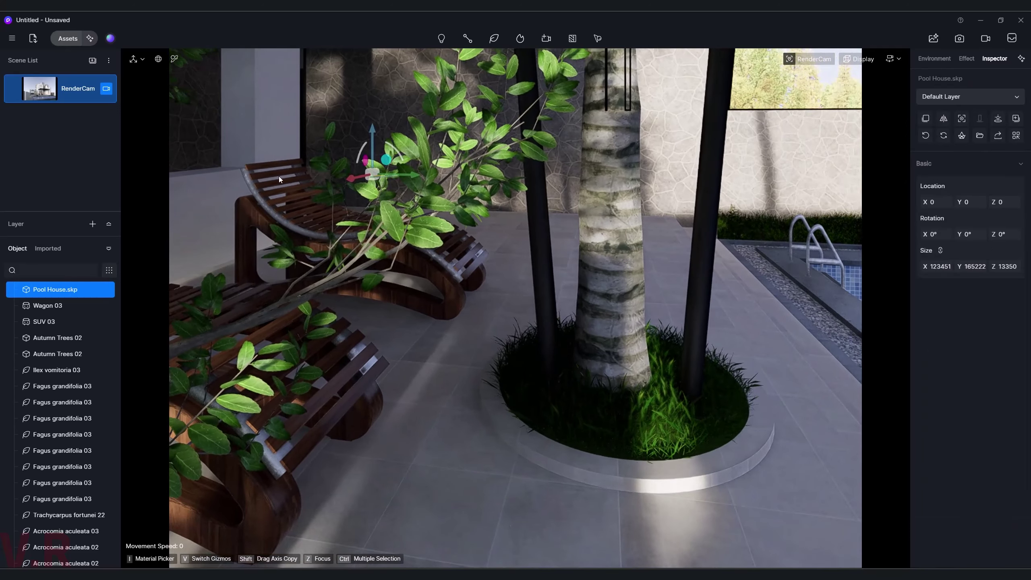
pyautogui.click(170, 69)
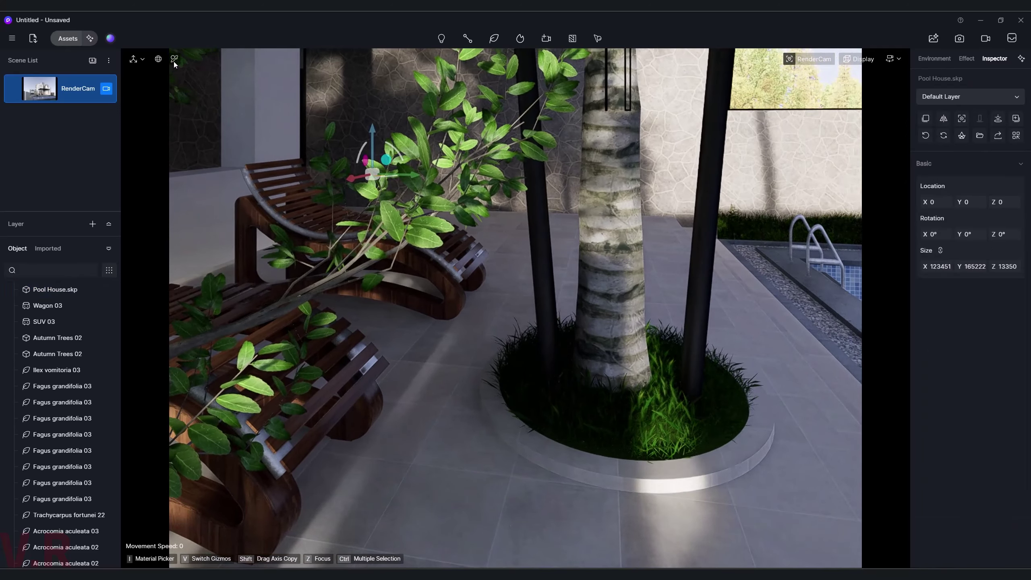
pyautogui.click(279, 459)
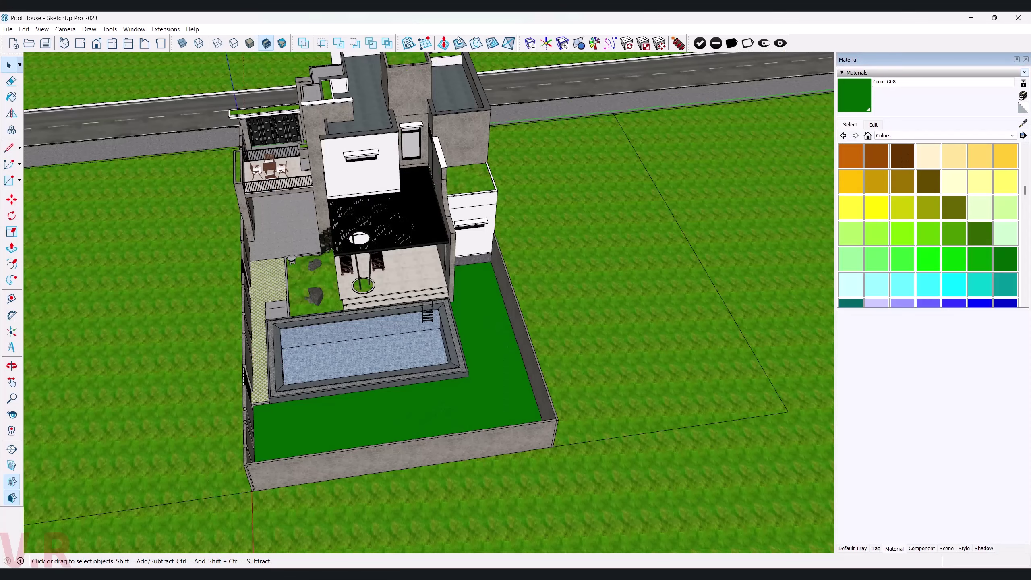
# - Orbit to a side view of the lounger and sample Material20 wood from its slats
pyautogui.scroll(2, 342, 257)
pyautogui.scroll(2, 342, 257)
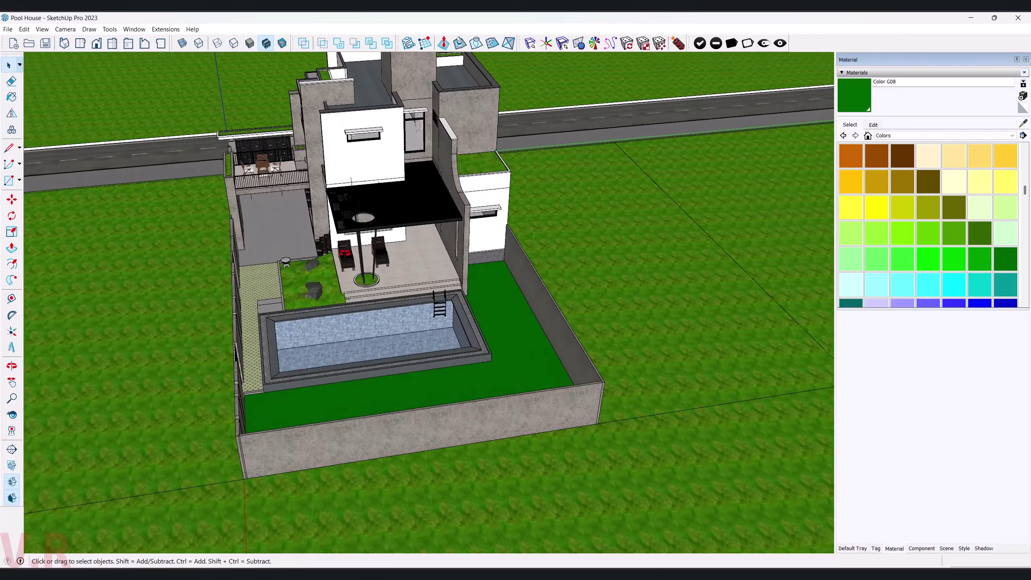
pyautogui.scroll(3, 342, 257)
pyautogui.scroll(3, 342, 257)
pyautogui.scroll(3, 344, 285)
pyautogui.scroll(3, 343, 299)
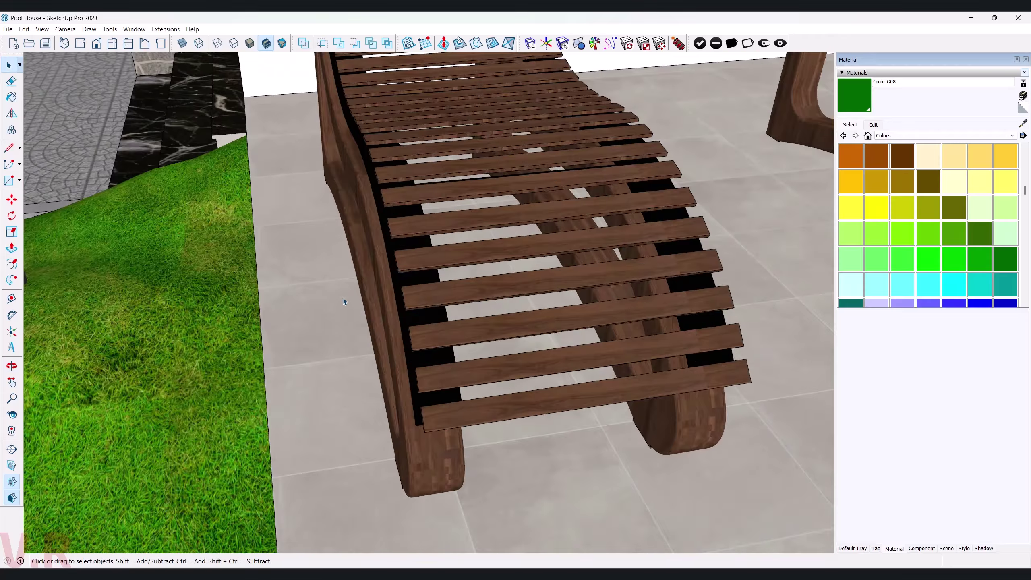
pyautogui.moveTo(343, 299)
pyautogui.mouseDown(button='middle')
pyautogui.moveTo(599, 286)
pyautogui.moveTo(279, 223)
pyautogui.moveTo(485, 249)
pyautogui.moveTo(607, 299)
pyautogui.mouseUp(button='middle')
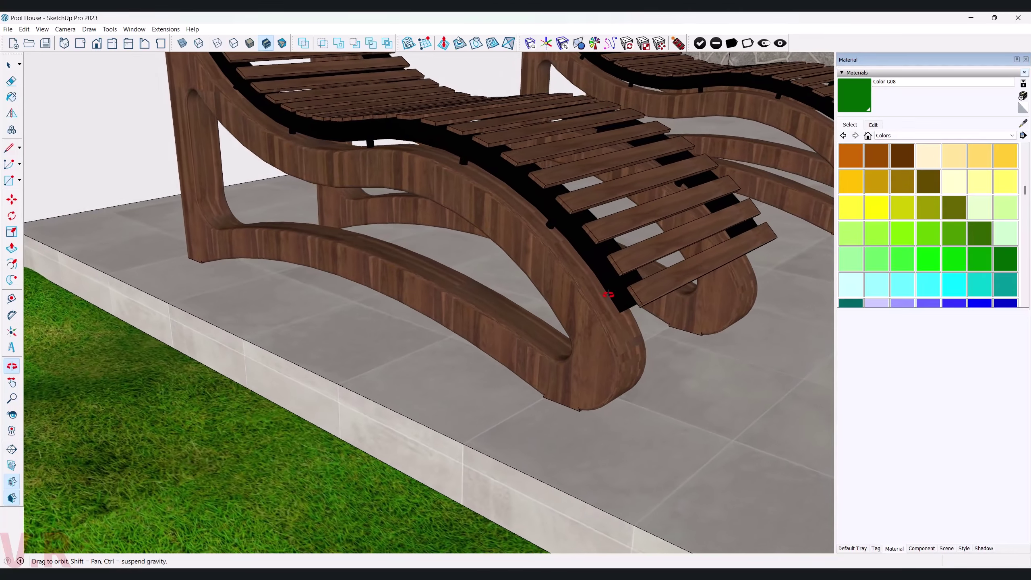
pyautogui.press('b')
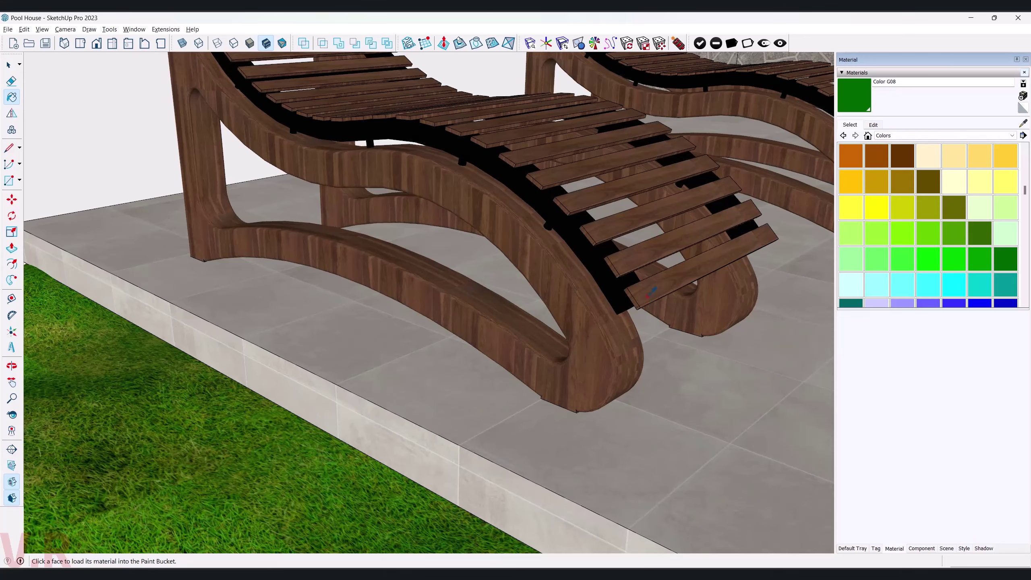
pyautogui.keyDown('alt'); pyautogui.click(652, 291); pyautogui.keyUp('alt')
pyautogui.press('space')
# - Paint the lounger's black frame curves with Material20
pyautogui.doubleClick(652, 291)
pyautogui.doubleClick(617, 306)
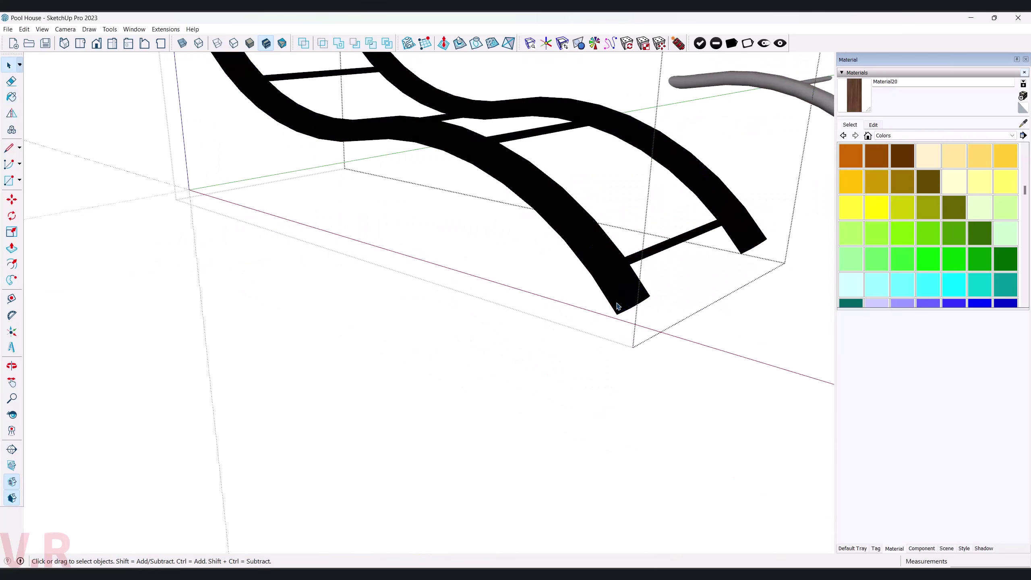
pyautogui.click(617, 305)
pyautogui.press('b')
pyautogui.click(621, 298)
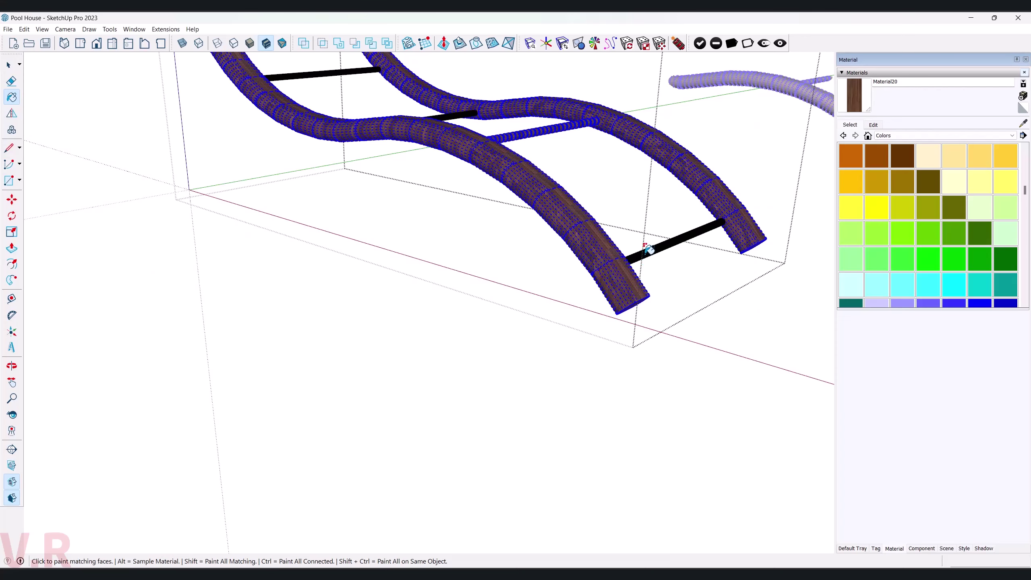
# - Paint the black crossbars with Material20, then exit the group to view both chairs
pyautogui.moveTo(640, 254); pyautogui.dragTo(643, 248, button='middle')
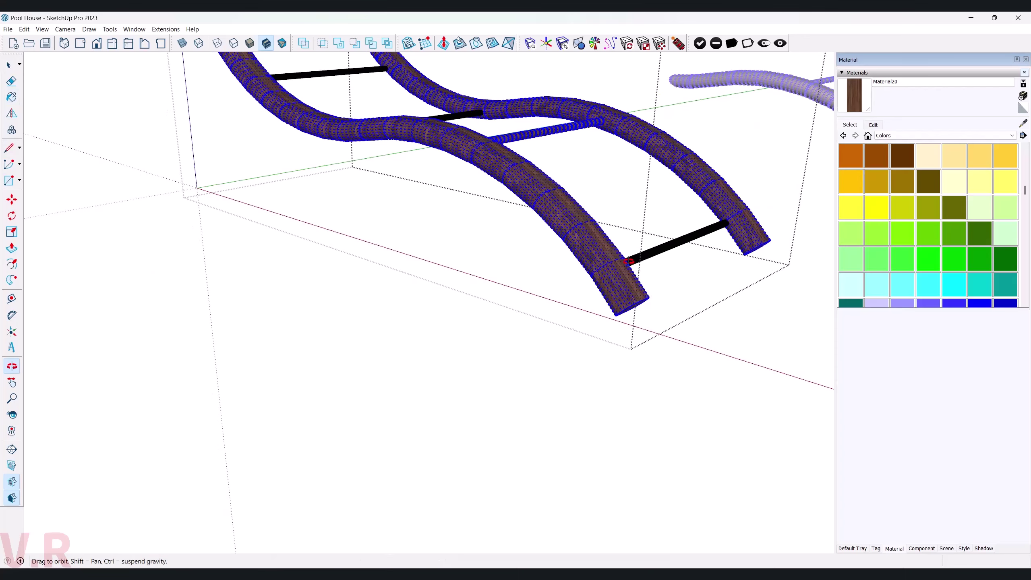
pyautogui.keyDown('shift'); pyautogui.click(643, 248); pyautogui.keyUp('shift')
pyautogui.press('space')
pyautogui.press('Escape')
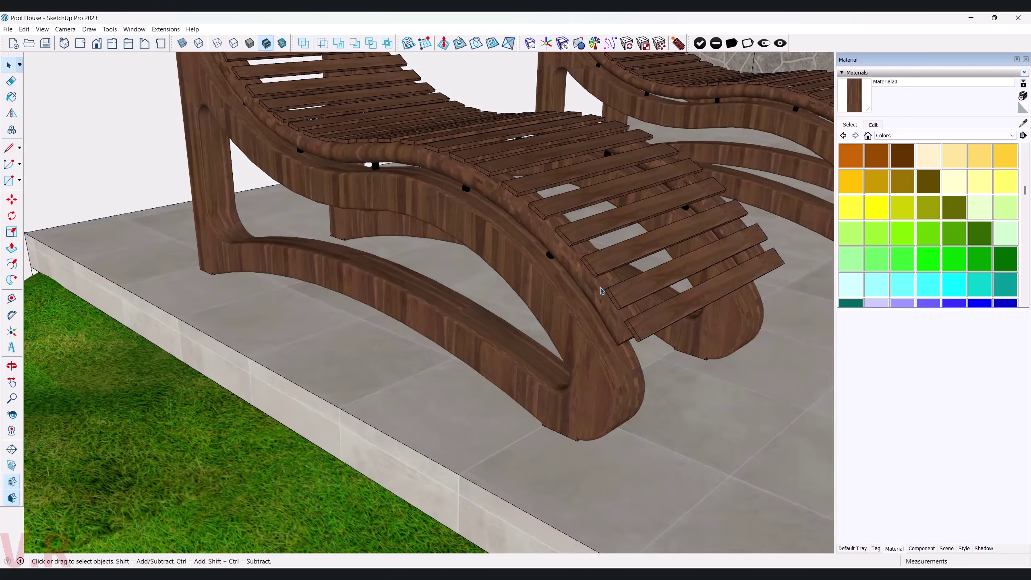
pyautogui.scroll(-5, 568, 316)
pyautogui.moveTo(567, 317); pyautogui.dragTo(396, 349, button='middle')
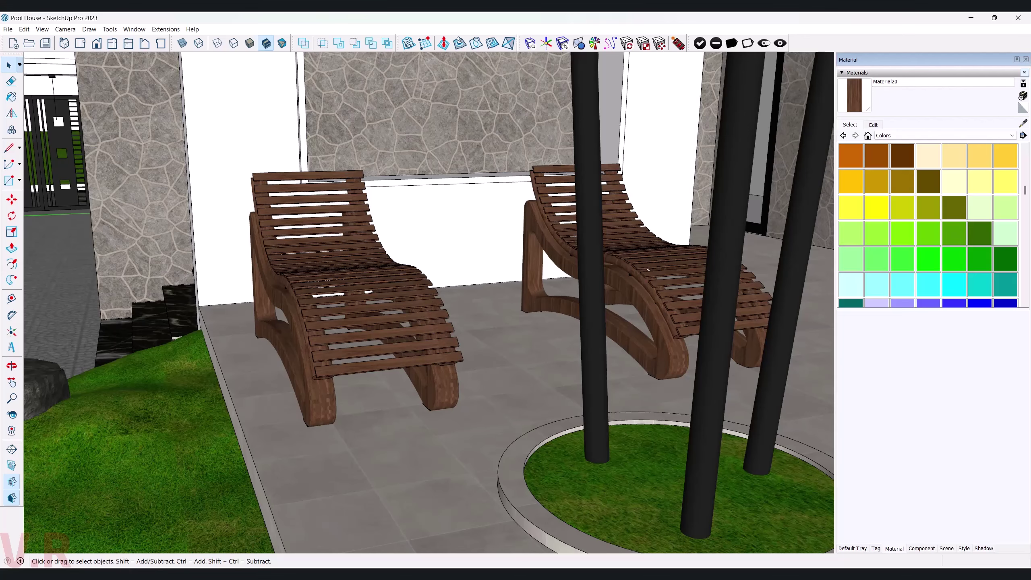
# - Select Pool House.skp in D5 and reload it via Menu > Edit > Reload
pyautogui.click(704, 530)
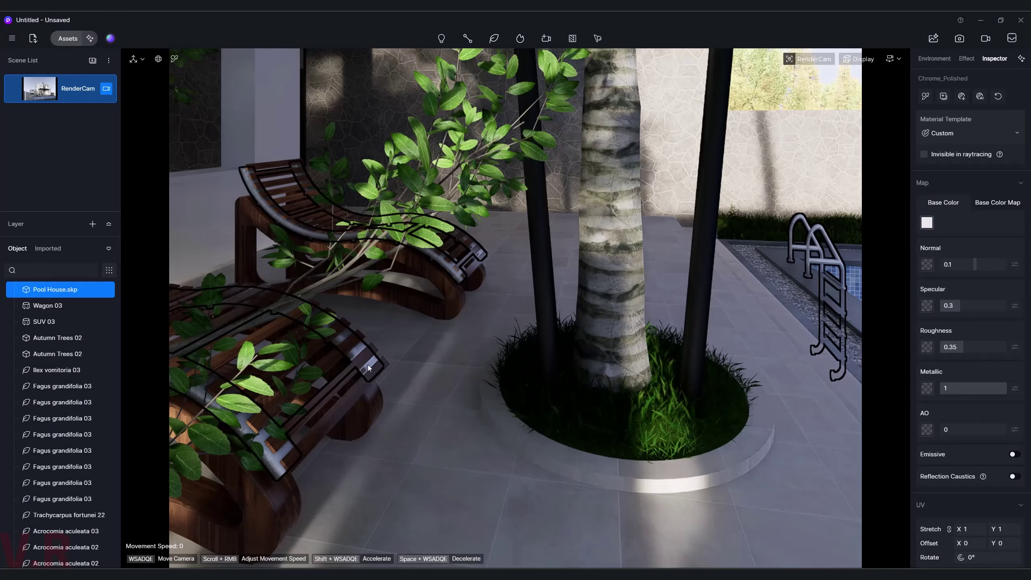
pyautogui.press('Escape')
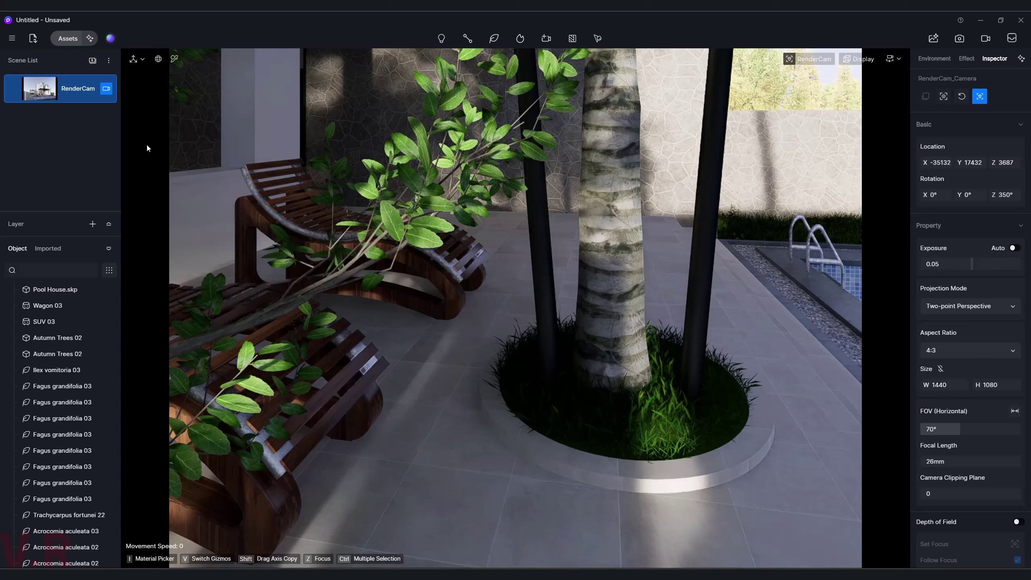
pyautogui.click(12, 39)
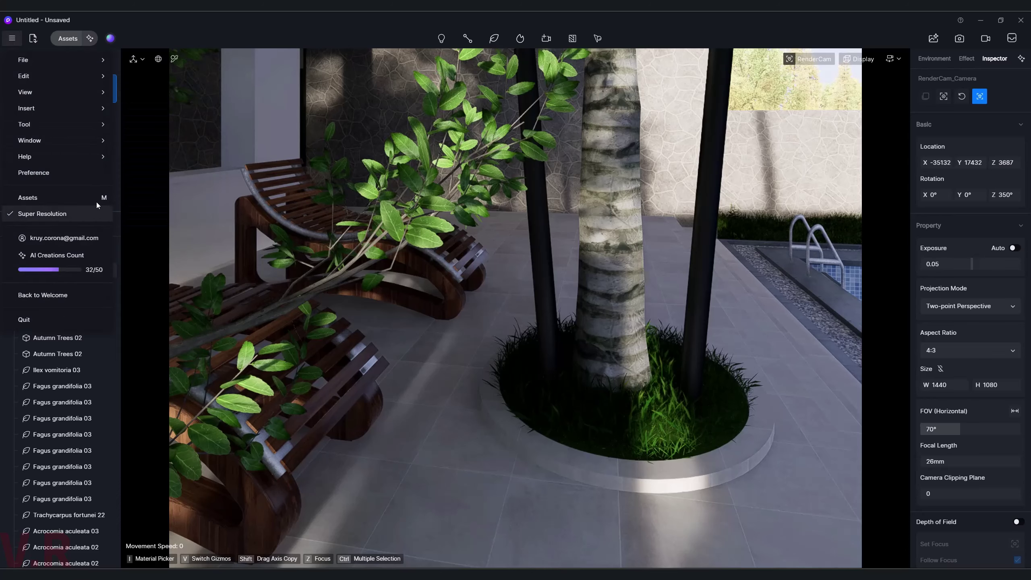
pyautogui.moveTo(61, 92)
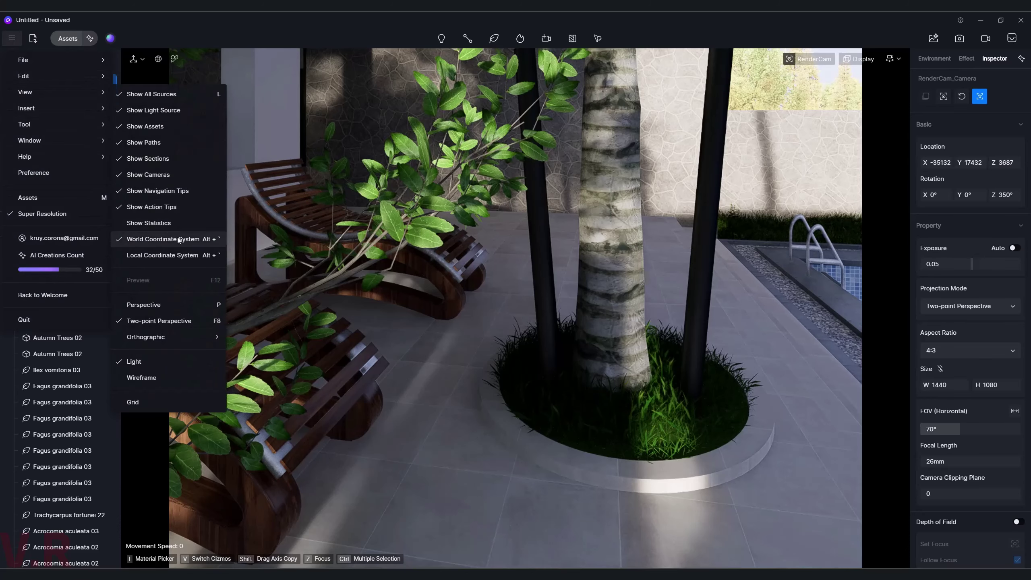
pyautogui.click(738, 319)
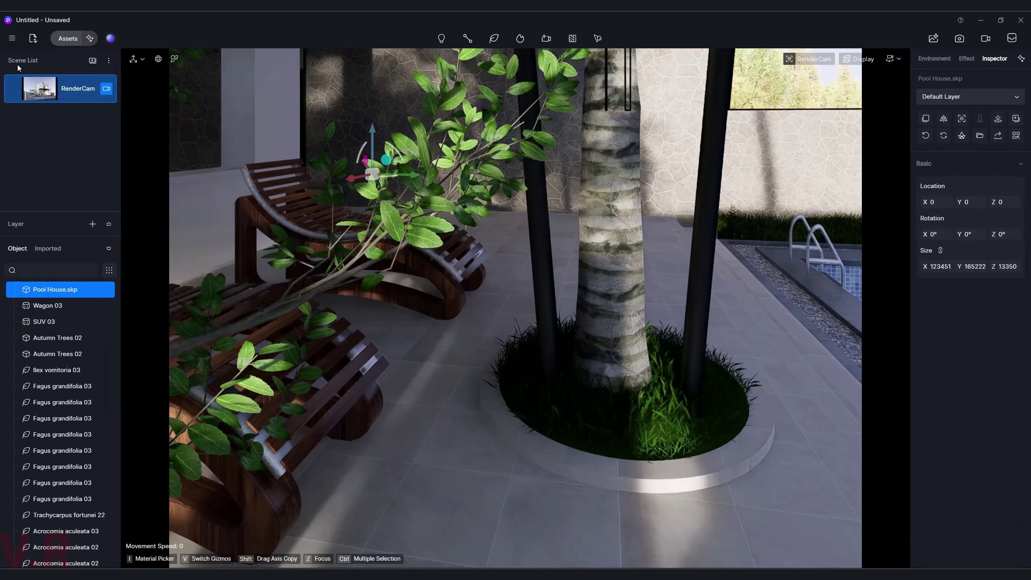
pyautogui.click(11, 38)
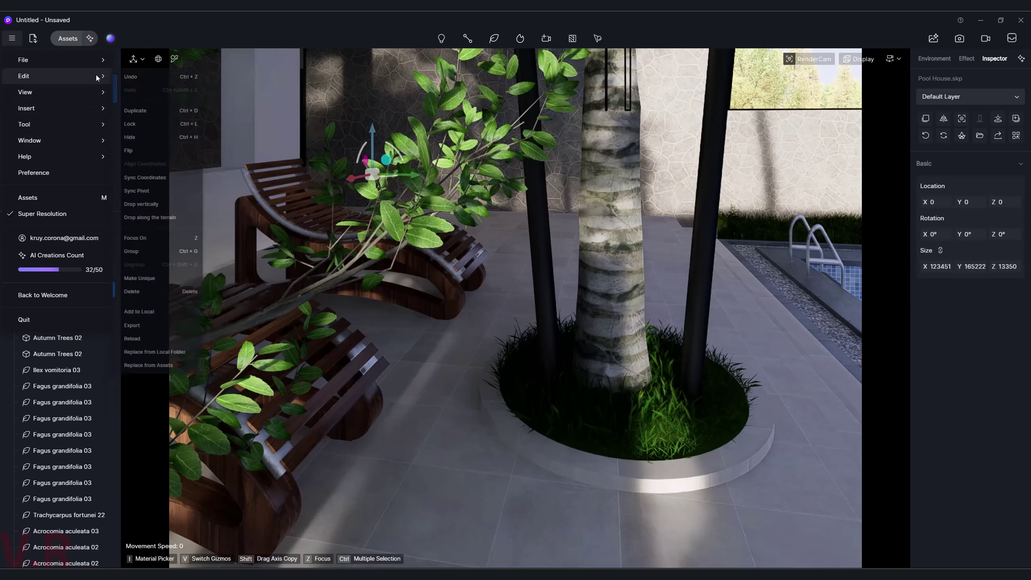
pyautogui.moveTo(24, 75)
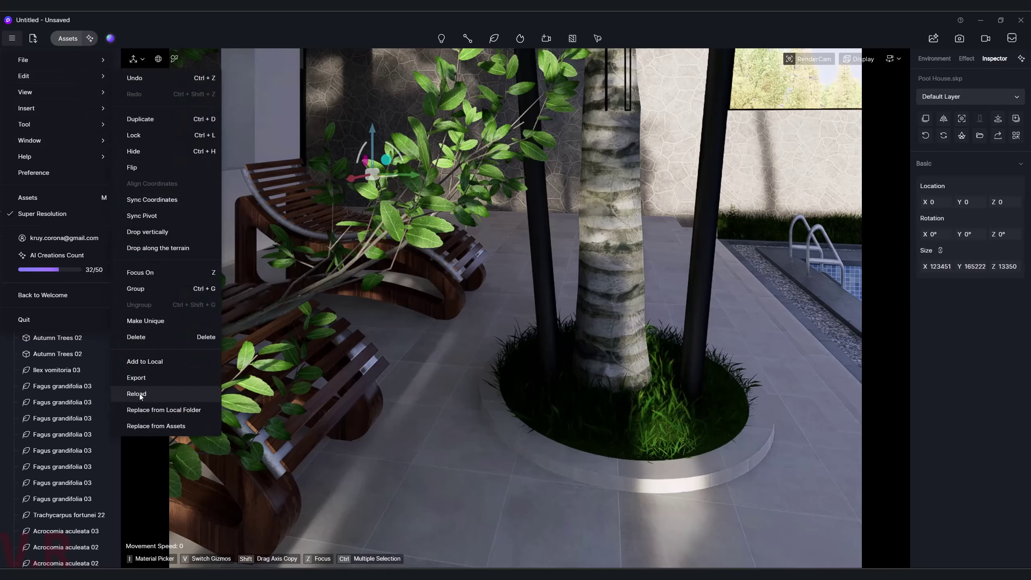
pyautogui.click(139, 391)
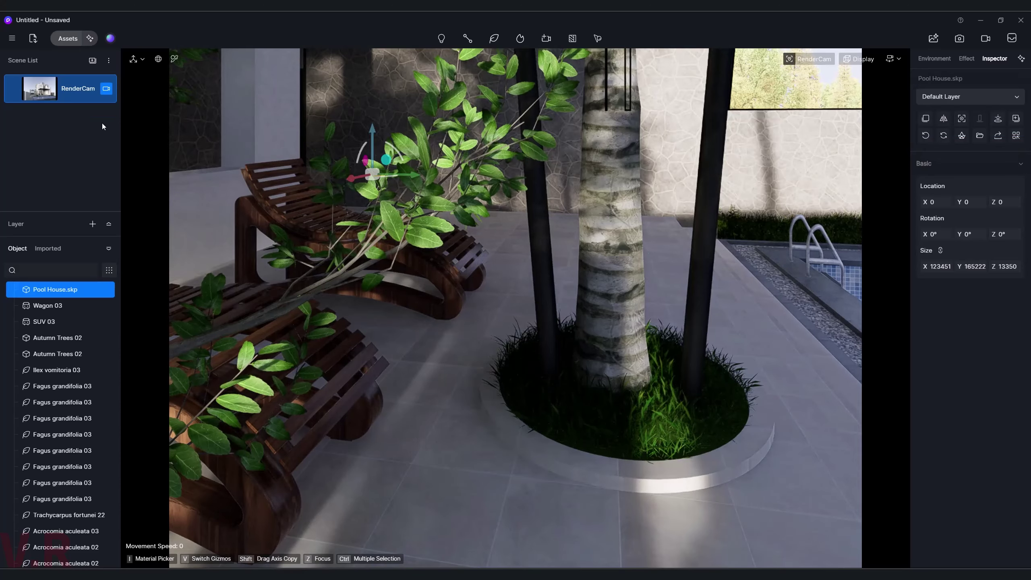
# - Return to the RenderCam view and close the RenderCam.png image viewer
pyautogui.click(49, 94)
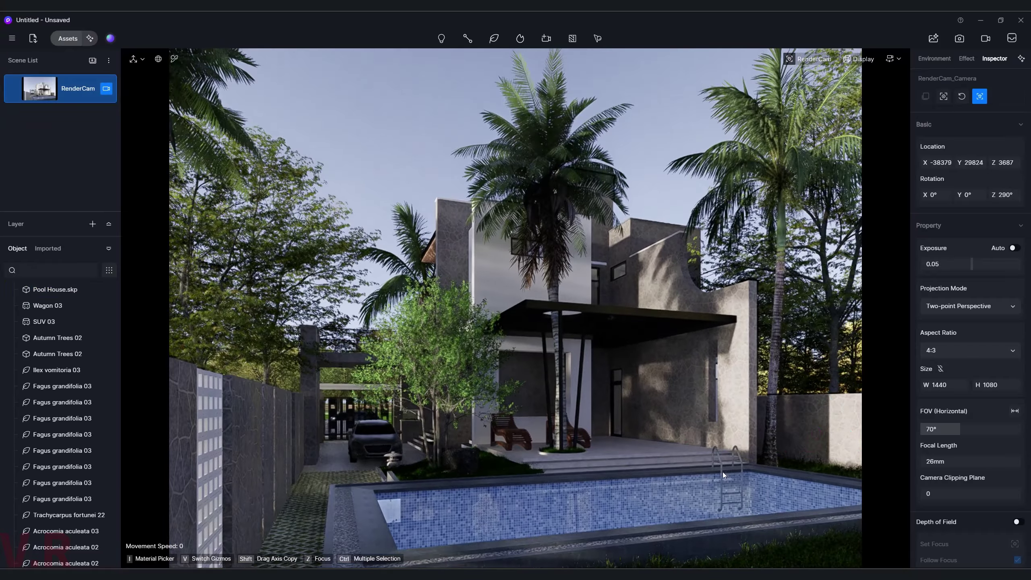
pyautogui.scroll(-2, 478, 392)
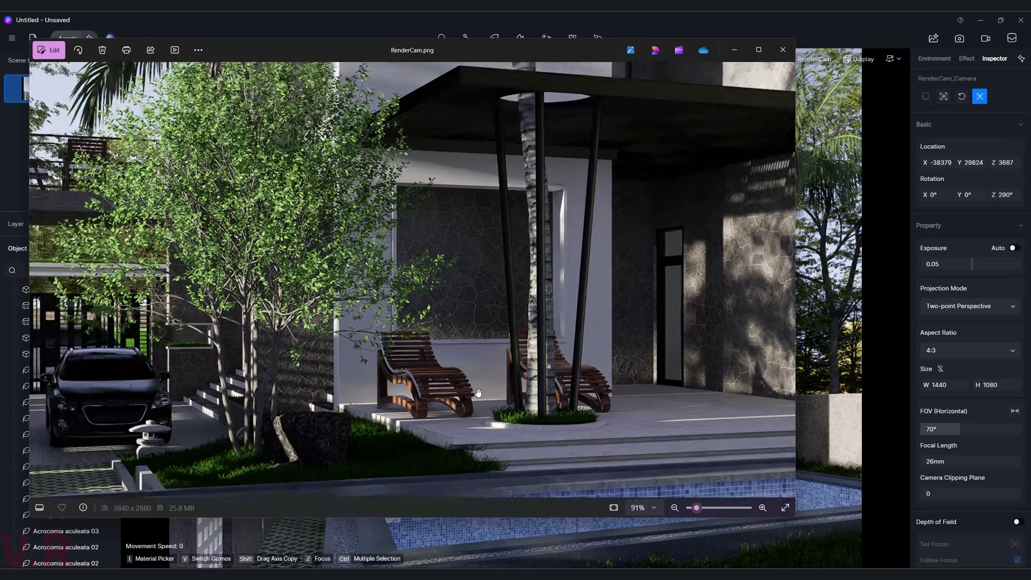
pyautogui.scroll(-3, 478, 392)
pyautogui.scroll(-3, 477, 390)
pyautogui.scroll(-1, 467, 394)
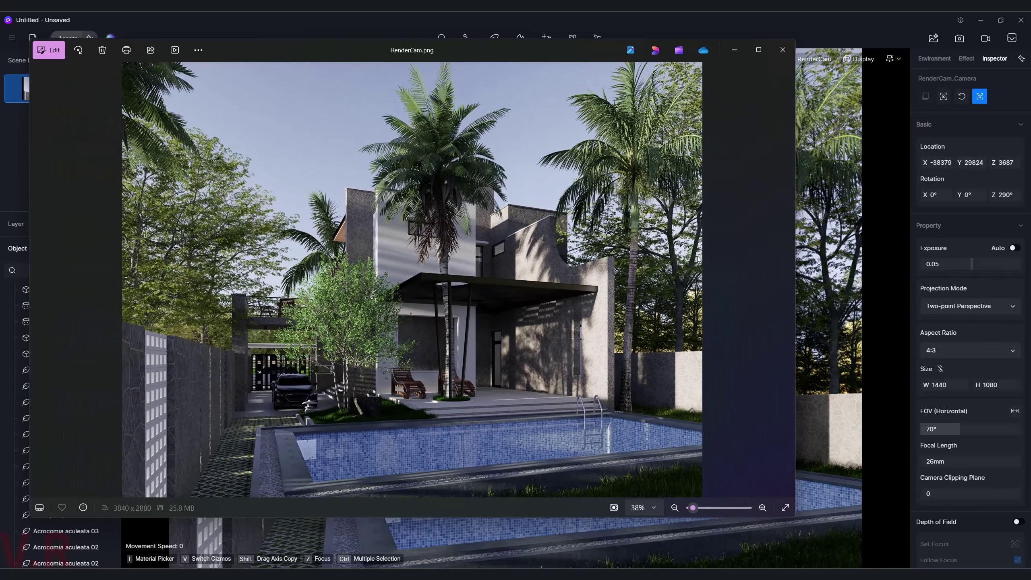
pyautogui.click(781, 50)
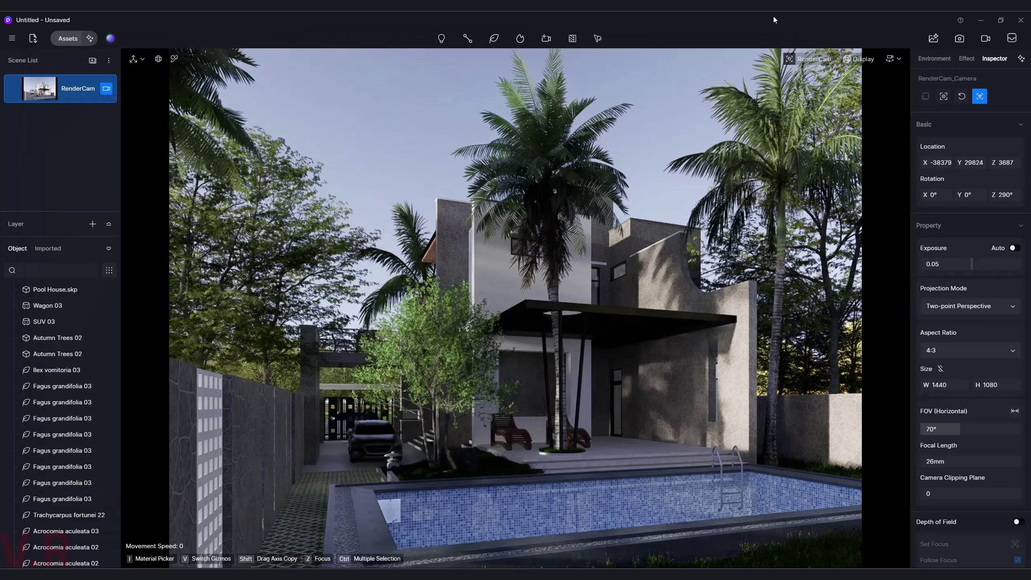
# - Render a 4K 3840×2880 still with channels off, replacing RenderCam.png
pyautogui.click(960, 39)
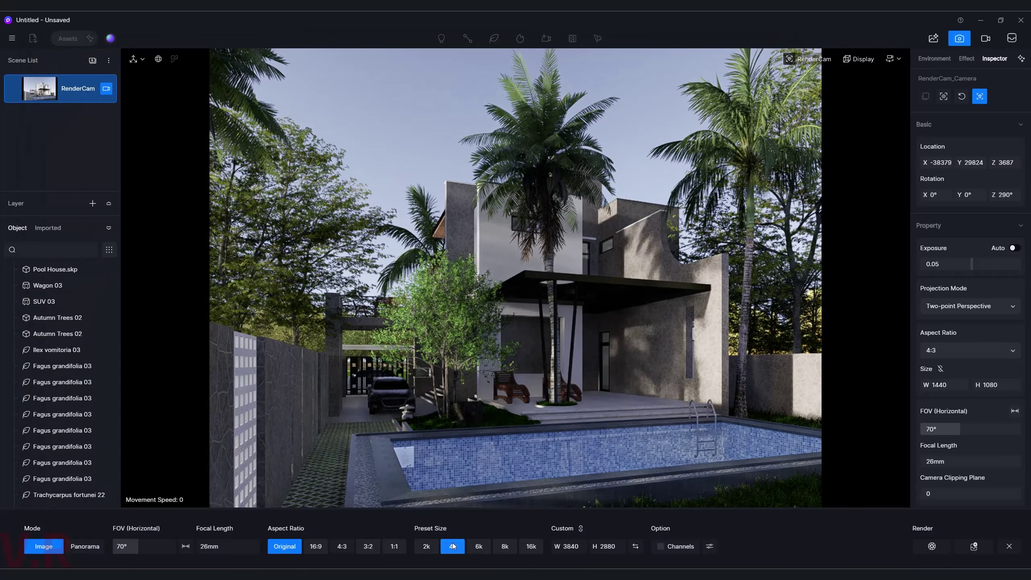
pyautogui.click(662, 546)
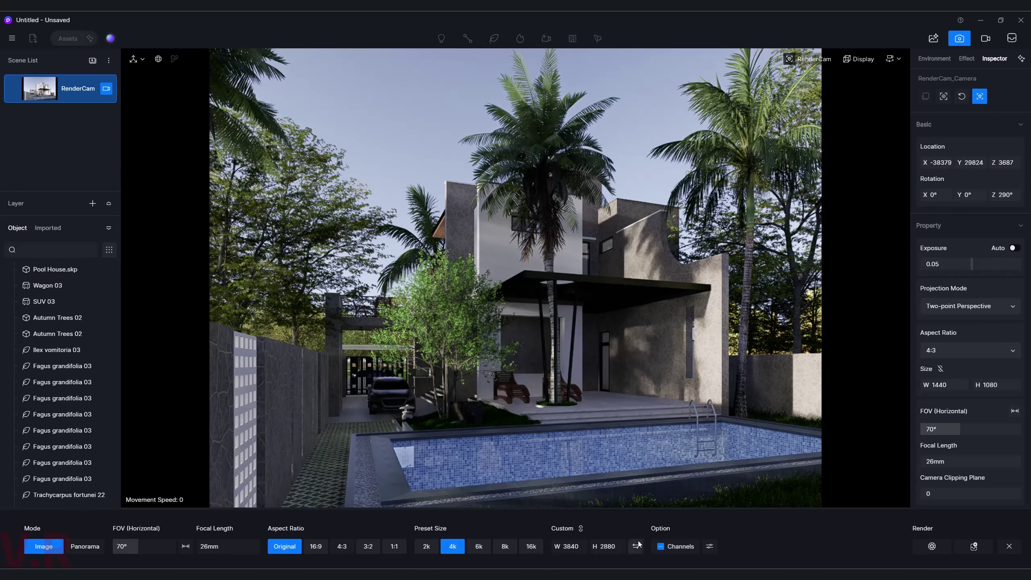
pyautogui.click(661, 546)
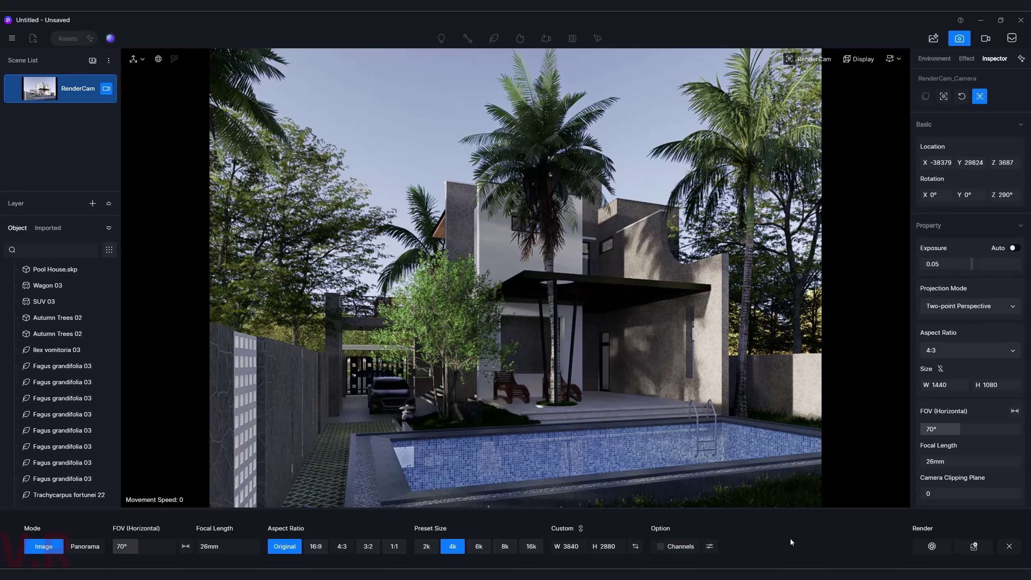
pyautogui.click(973, 546)
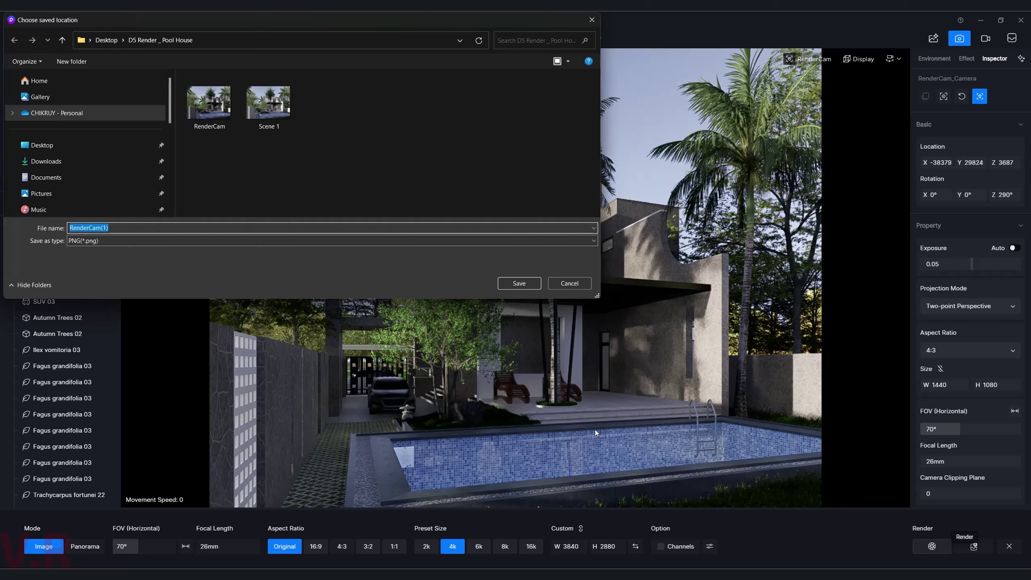
pyautogui.click(203, 108)
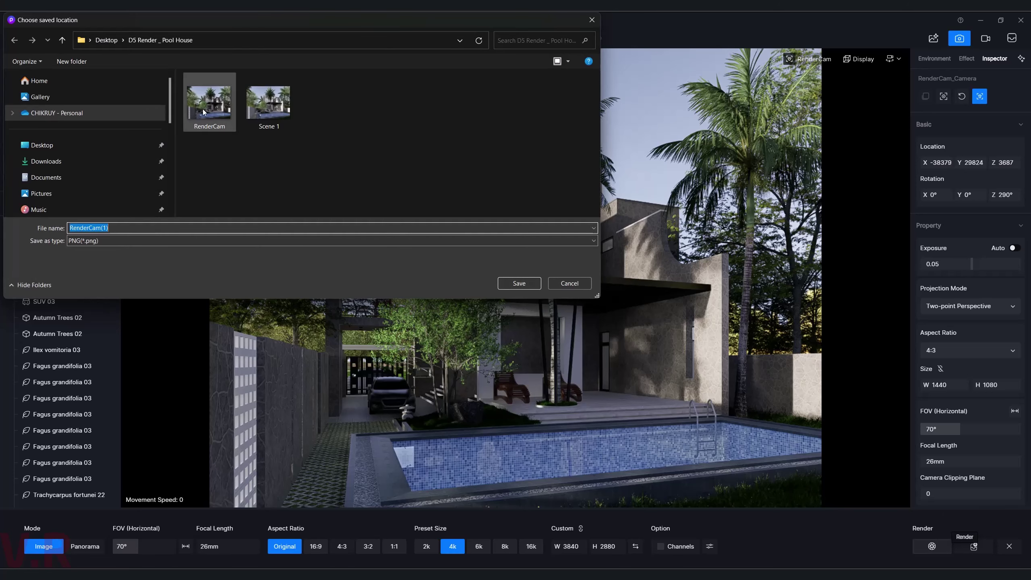
pyautogui.click(521, 283)
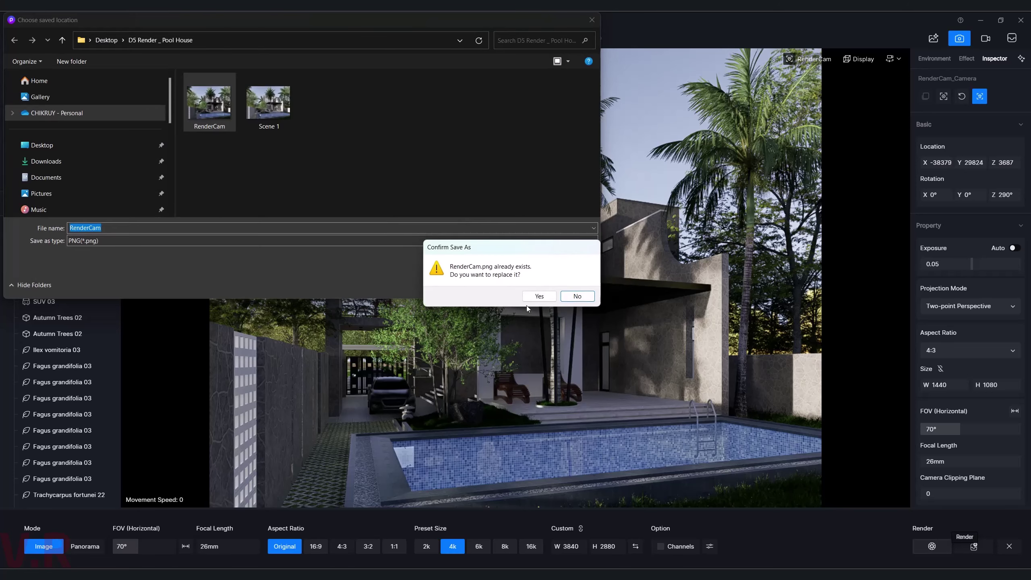
pyautogui.click(524, 294)
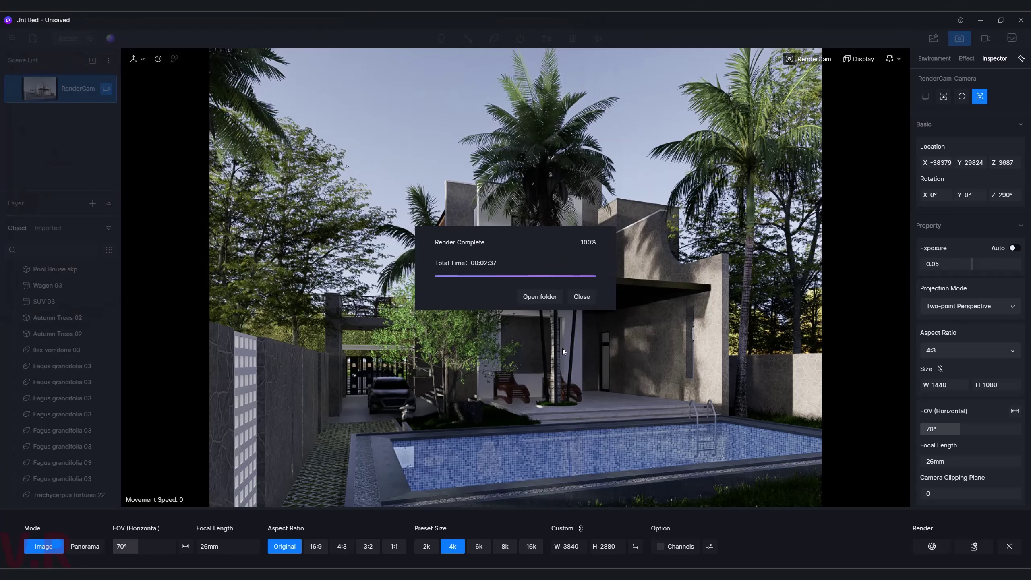
# - Open the new RenderCam.png from its folder in Adobe Photoshop 2025
pyautogui.click(540, 297)
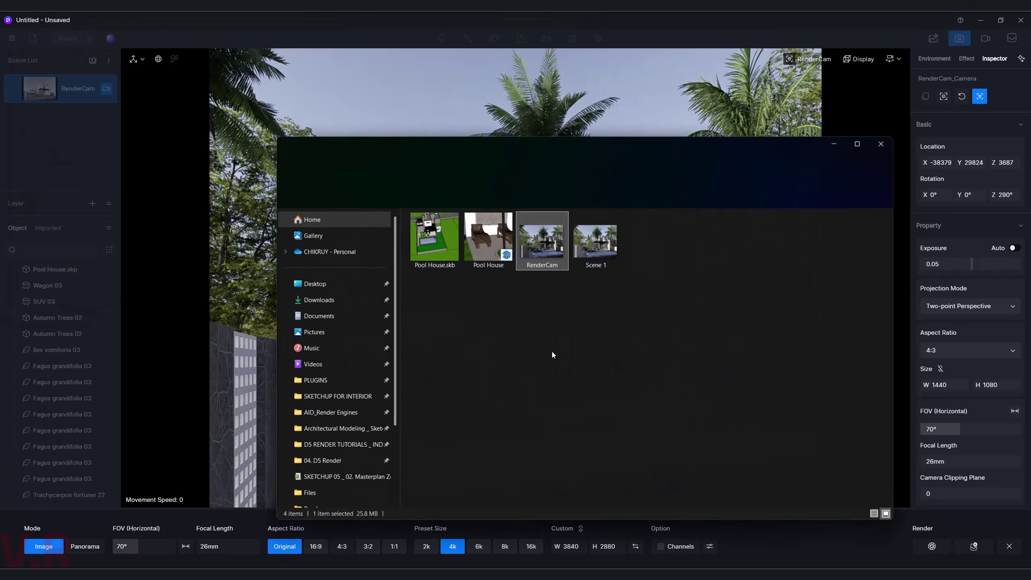
pyautogui.rightClick(543, 248)
pyautogui.moveTo(580, 245)
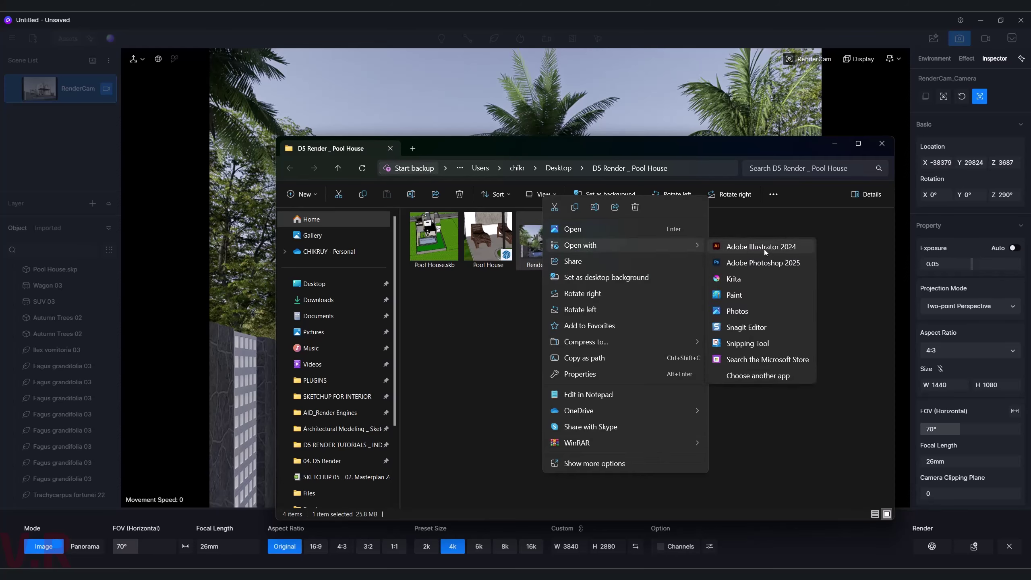
pyautogui.click(762, 262)
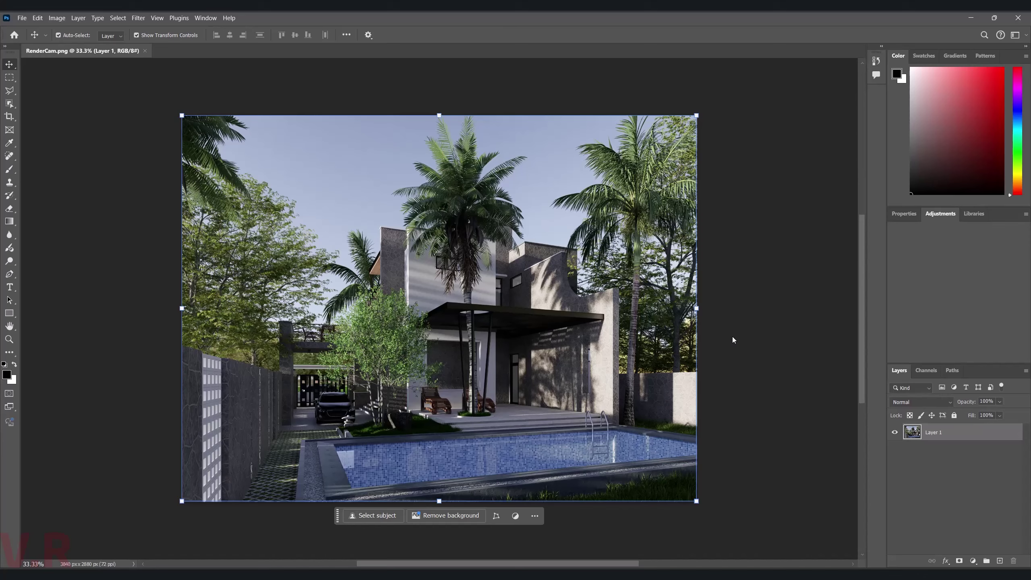
# - Convert Layer 1 to a smart object and apply the Camera Raw filter to it
pyautogui.rightClick(961, 437)
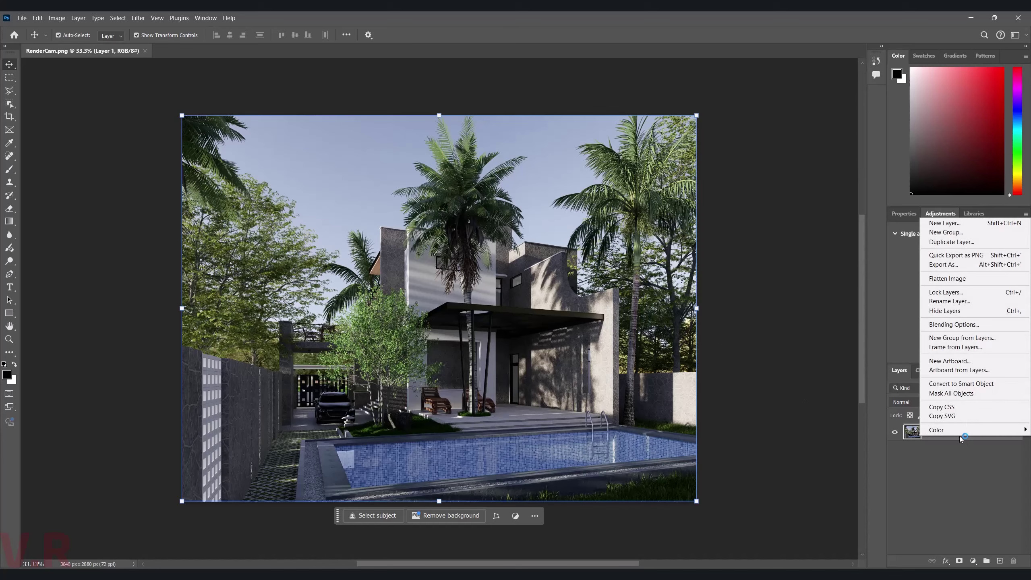
pyautogui.click(941, 385)
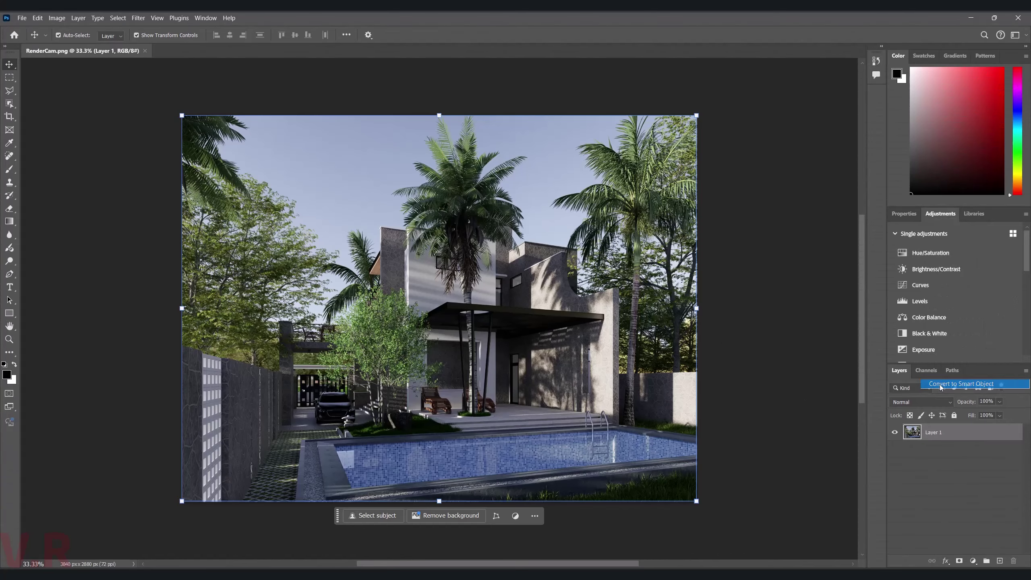
pyautogui.click(794, 362)
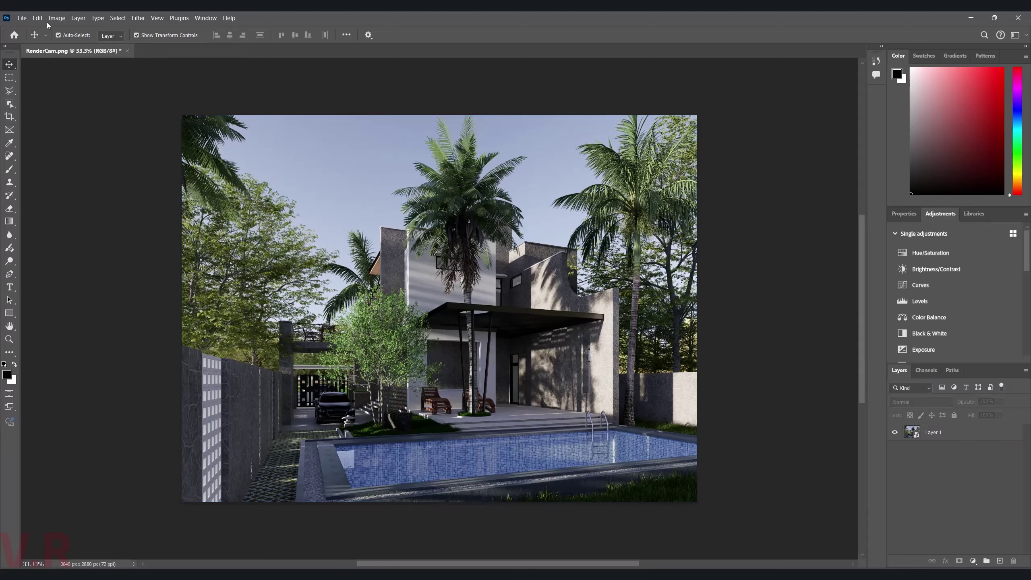
pyautogui.click(276, 143)
pyautogui.click(138, 18)
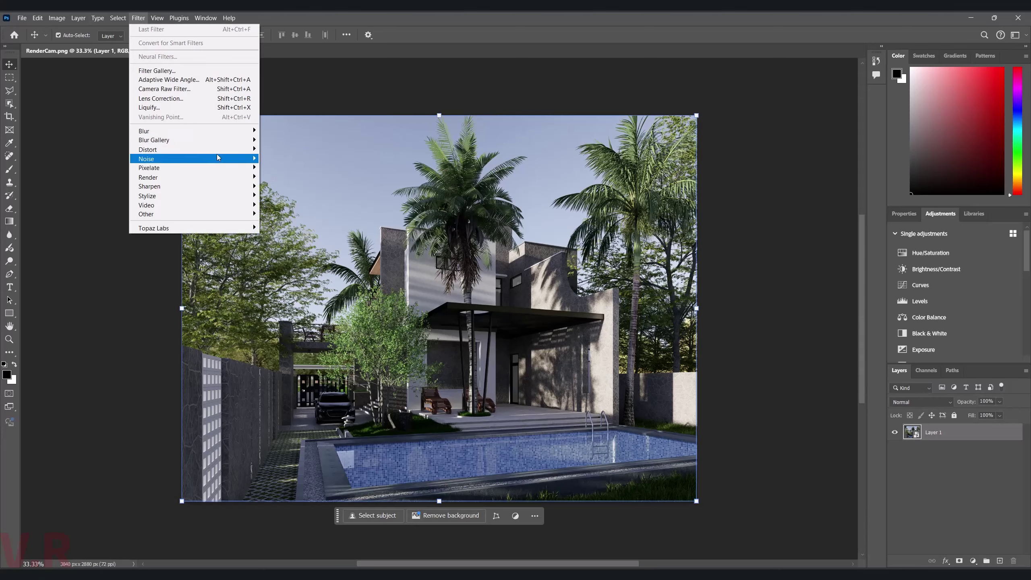
pyautogui.click(218, 92)
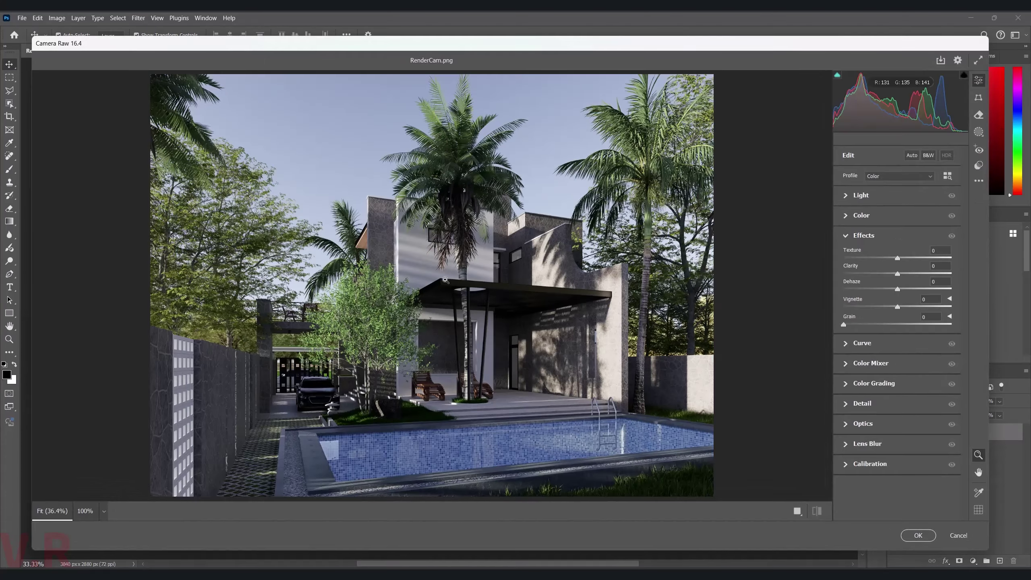
# - Apply Auto tone, then set Whites to +24 and Shadows to +35
pyautogui.click(912, 156)
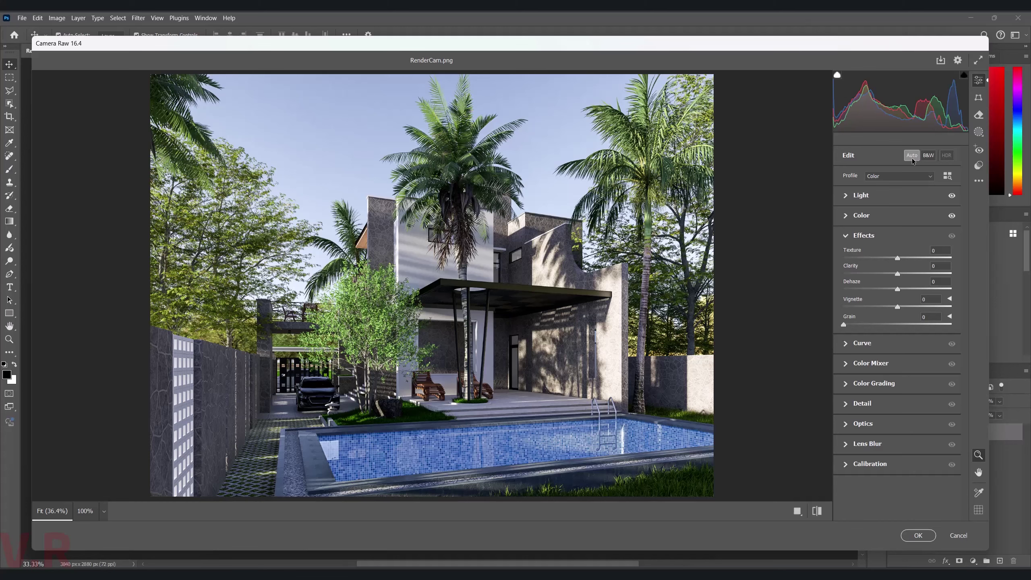
pyautogui.click(847, 202)
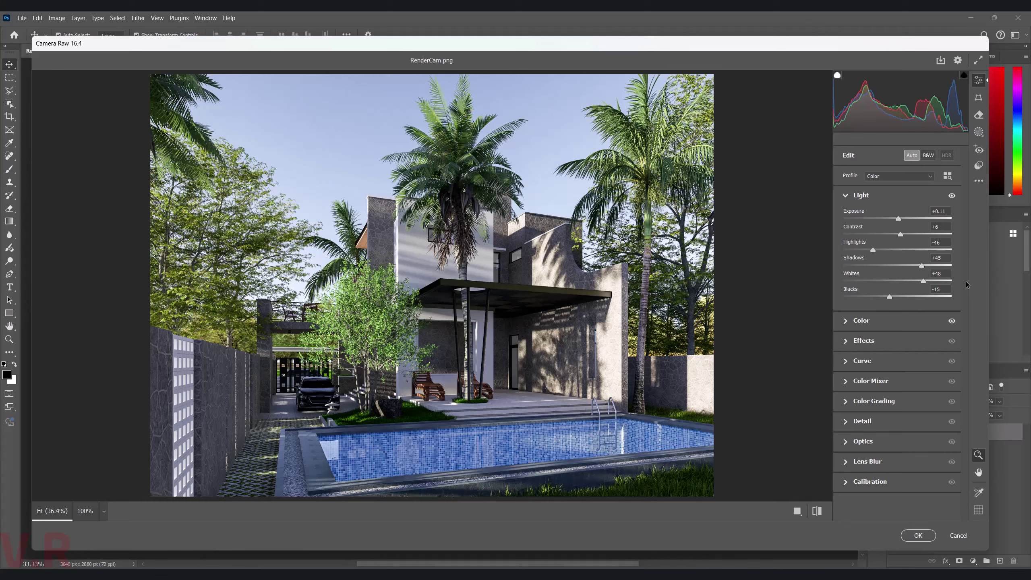
pyautogui.moveTo(923, 281); pyautogui.dragTo(911, 282)
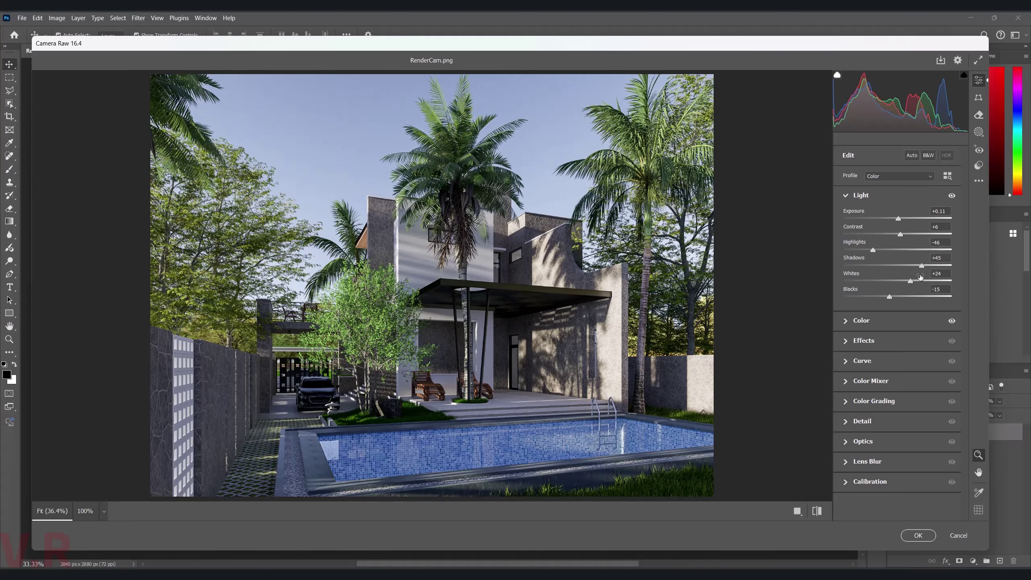
pyautogui.click(934, 258)
pyautogui.write('35')
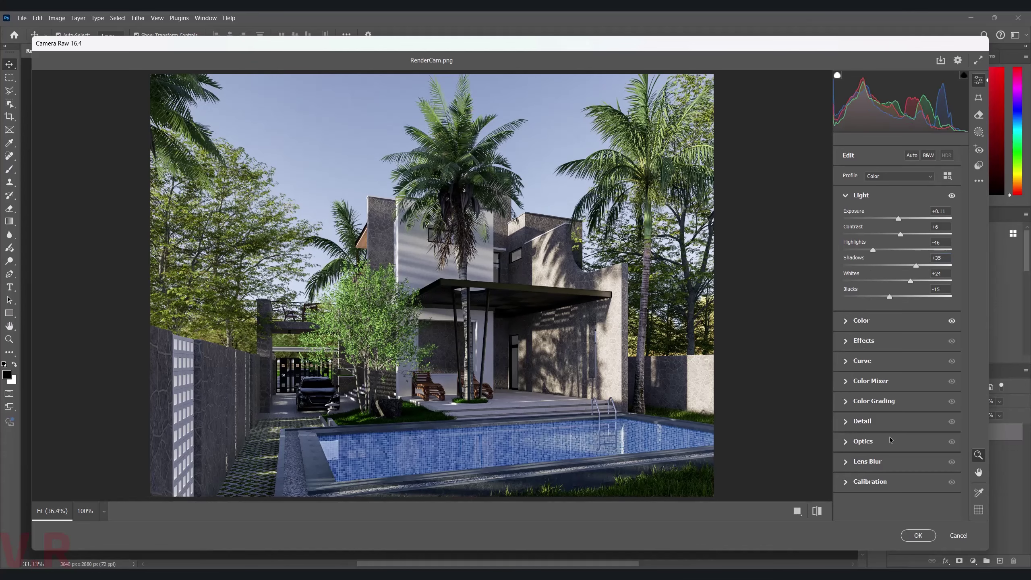
# - Boost saturation slightly and set Vignette to -10
pyautogui.click(858, 325)
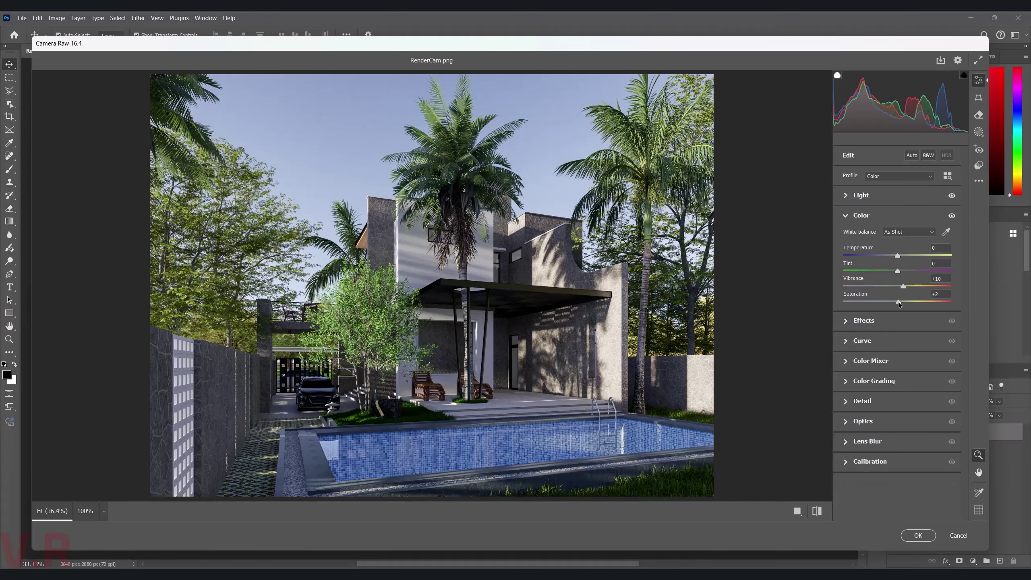
pyautogui.moveTo(898, 303); pyautogui.dragTo(900, 304)
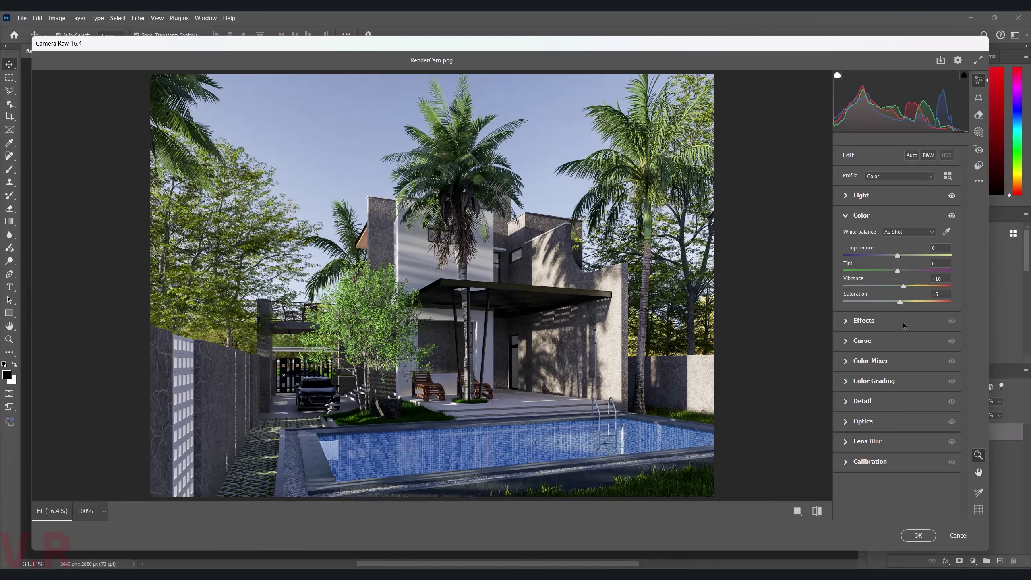
pyautogui.click(870, 322)
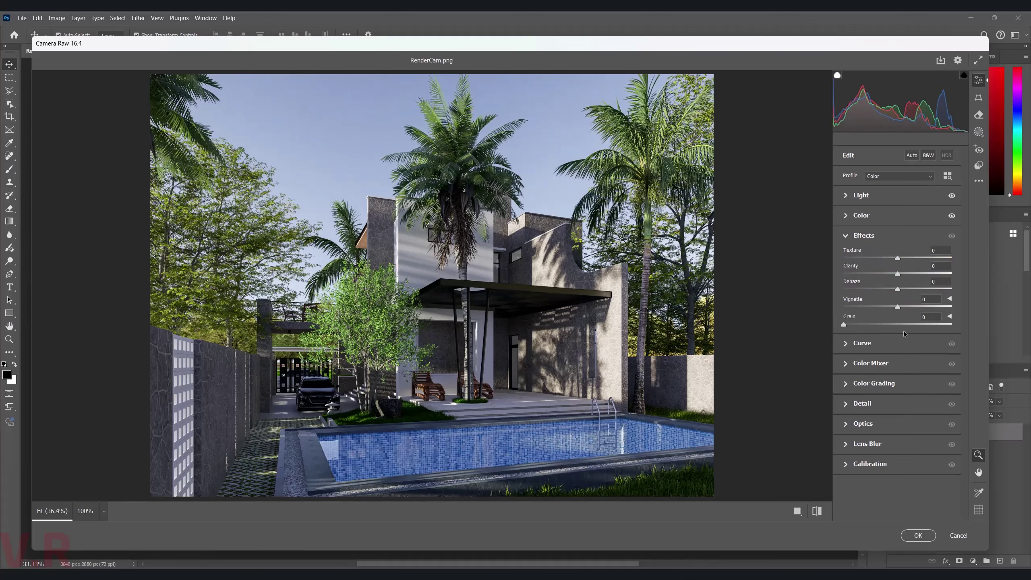
pyautogui.moveTo(897, 307); pyautogui.dragTo(894, 307)
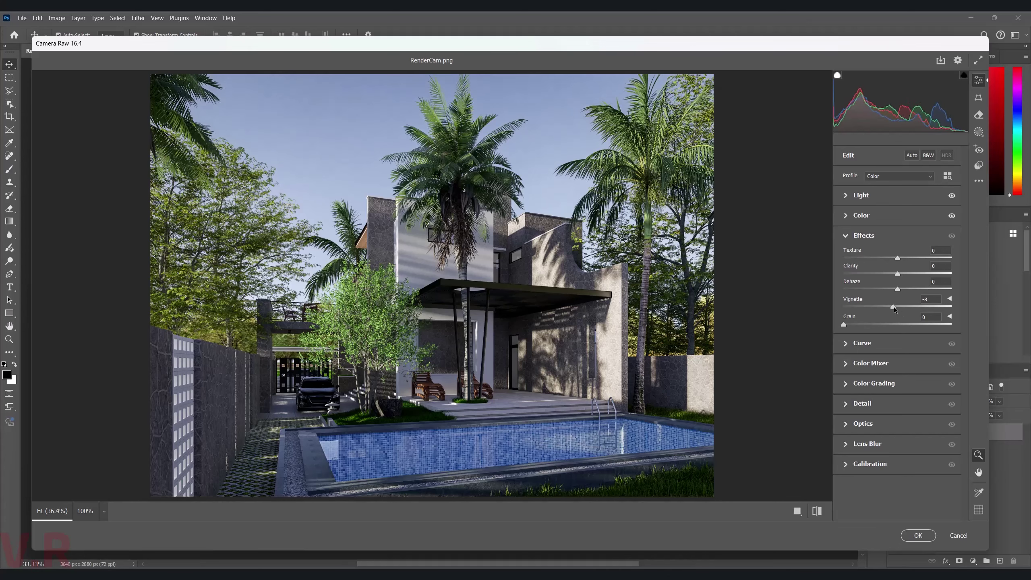
pyautogui.click(897, 307)
pyautogui.write('-10')
# - Confirm the Camera Raw grading with OK and zoom in to review the graded render
pyautogui.click(918, 535)
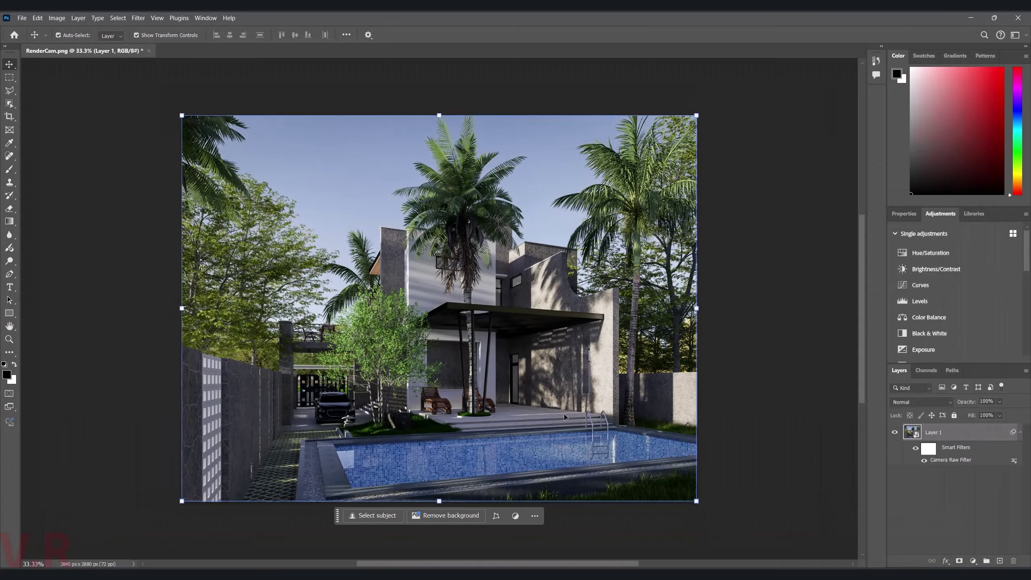
pyautogui.keyDown('alt'); pyautogui.scroll(1, 421, 388); pyautogui.keyUp('alt')
pyautogui.keyDown('alt'); pyautogui.scroll(1, 421, 388); pyautogui.keyUp('alt')
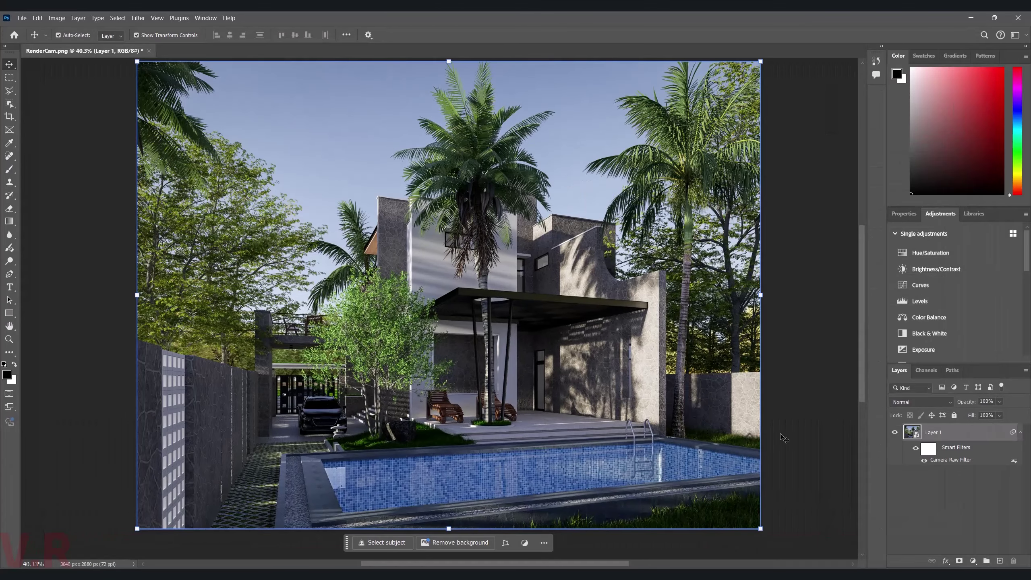
pyautogui.click(807, 441)
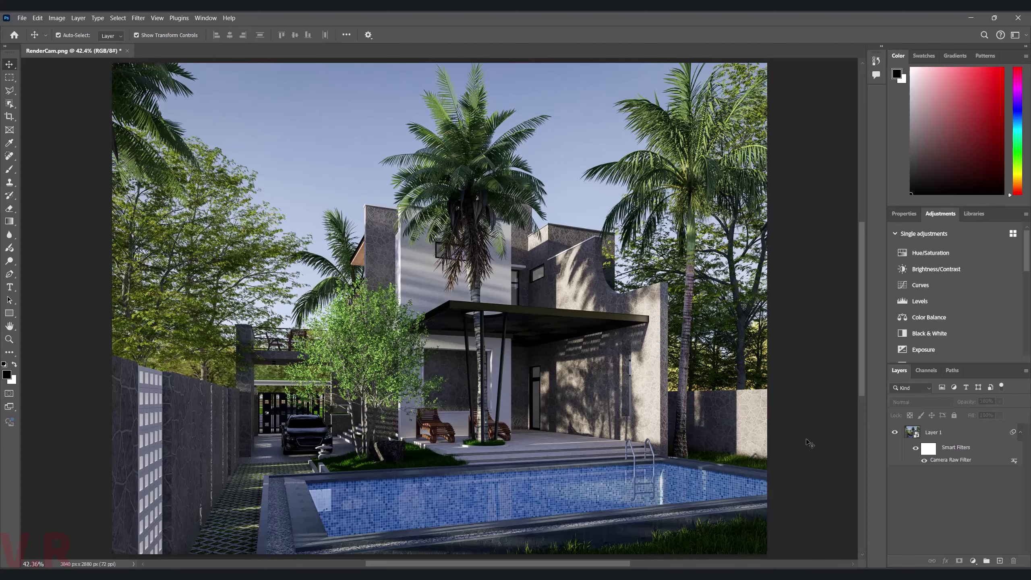